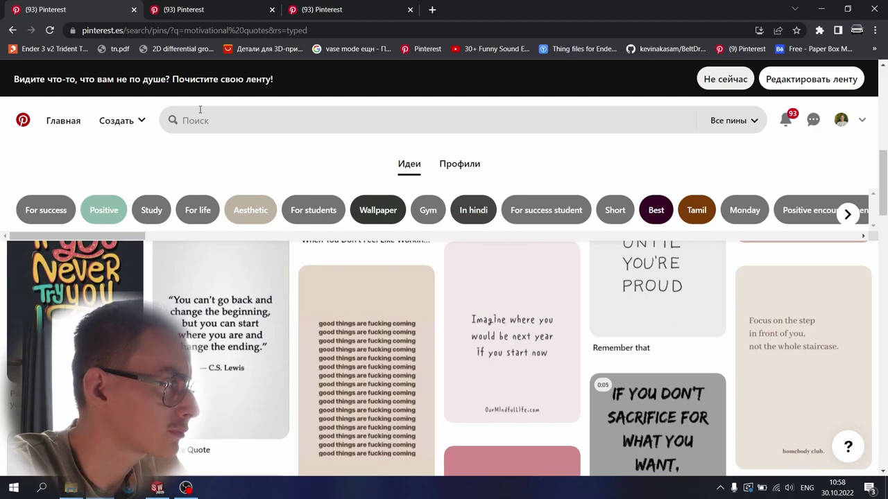
Look through the open Pinterest pins, examining the Stay Weird lettering pin and the similar designs below it
click(221, 14)
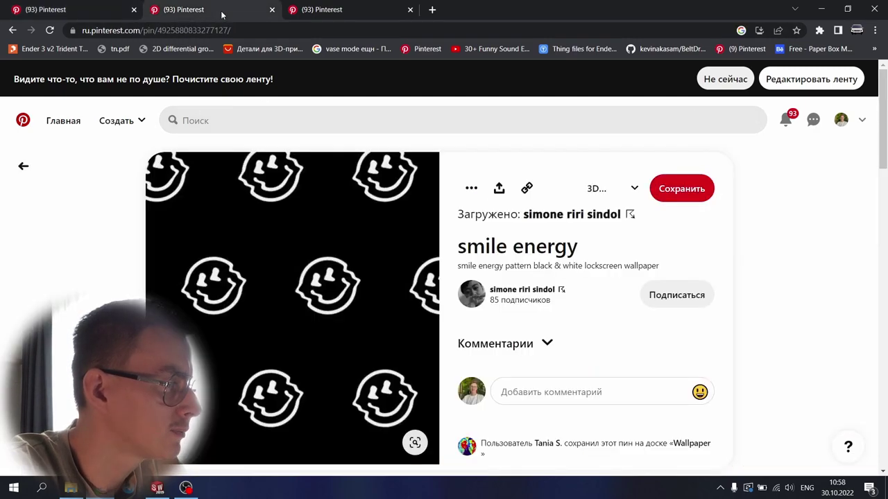
click(319, 11)
scroll(294, 238, up, 2)
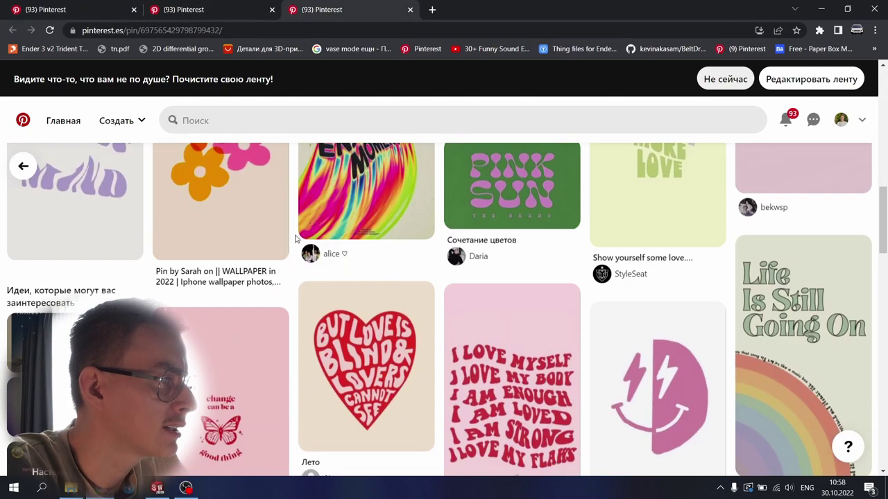
scroll(295, 239, up, 4)
scroll(241, 272, up, 2)
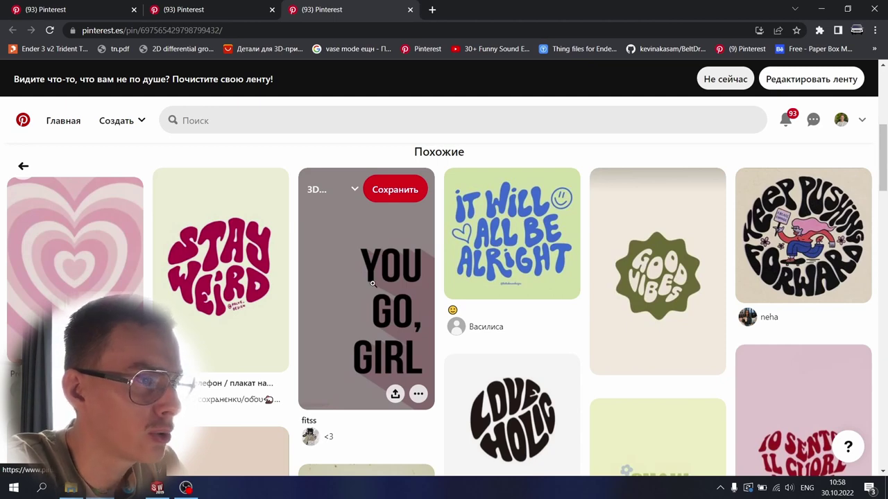
scroll(372, 283, down, 2)
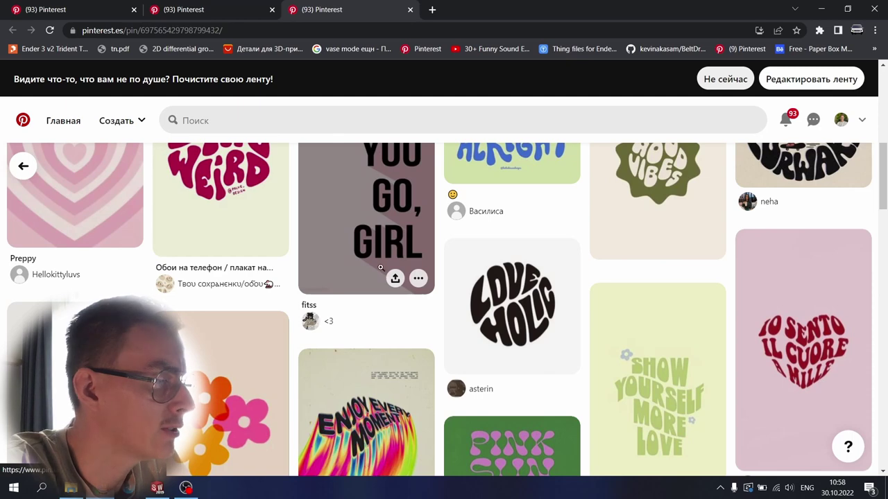
scroll(377, 255, up, 5)
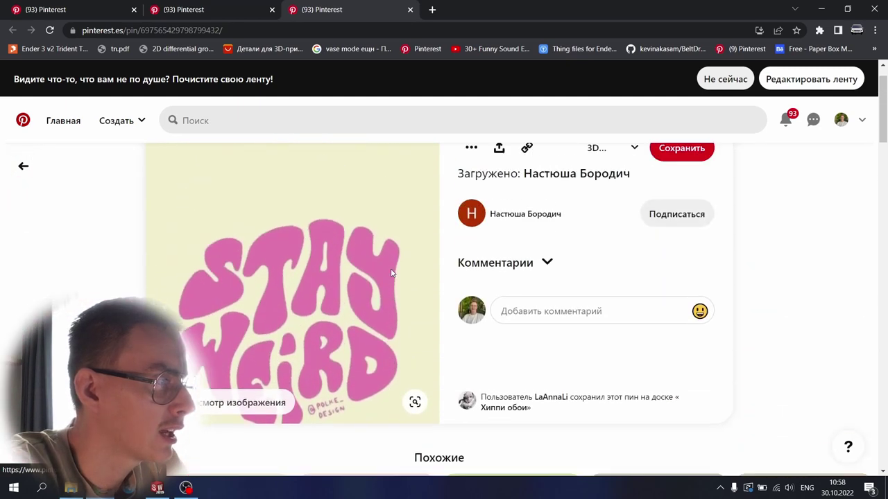
scroll(388, 272, down, 1)
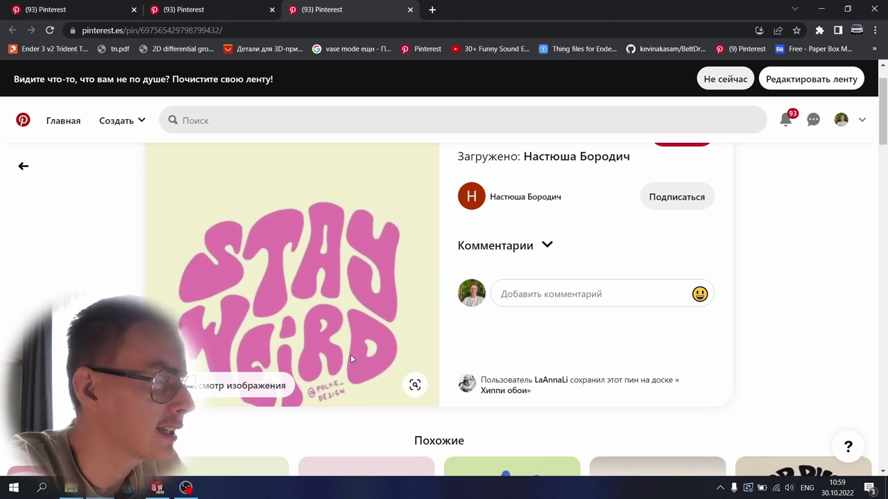
scroll(186, 313, down, 2)
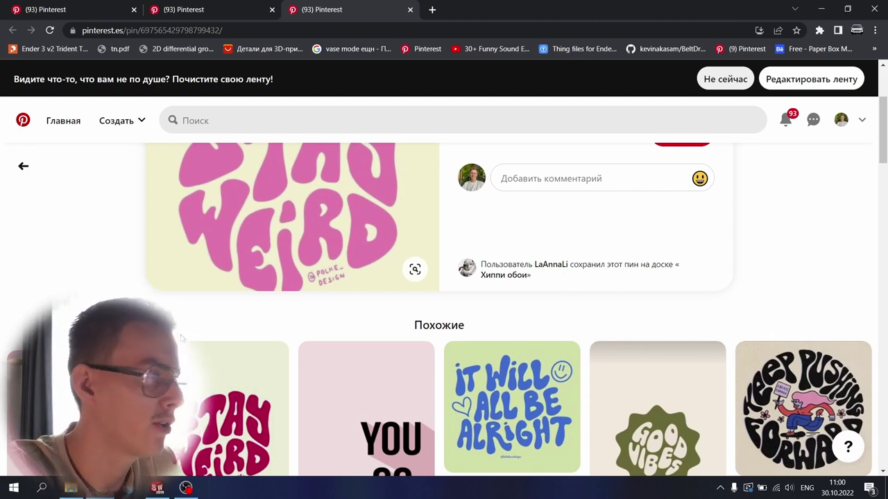
scroll(209, 246, up, 2)
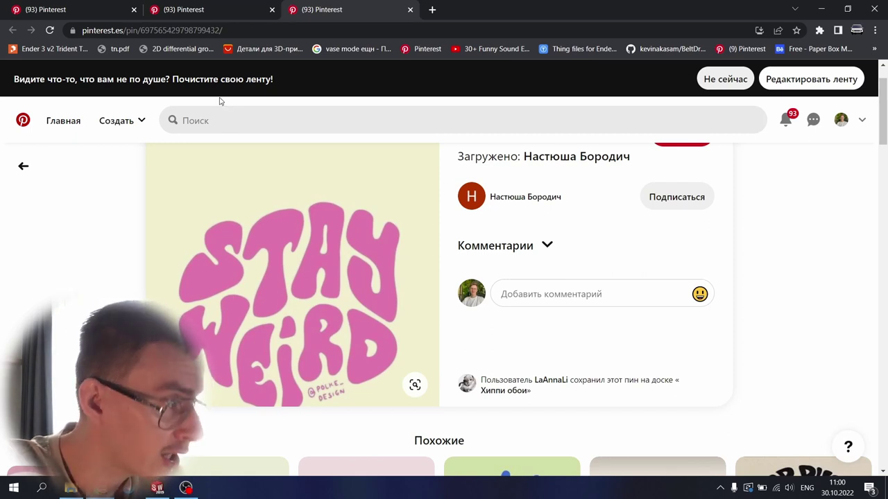
Compare the smile energy pattern pin with the Stay Weird lettering pin
click(208, 10)
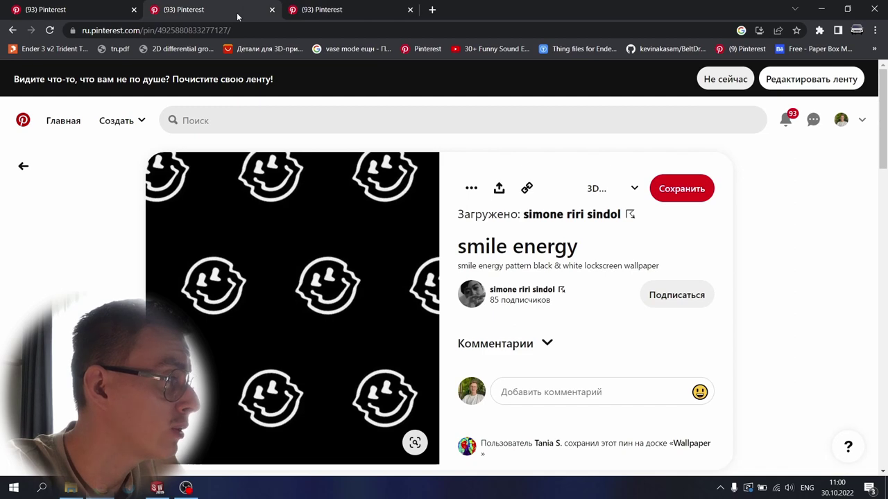
scroll(342, 256, down, 2)
scroll(342, 256, up, 2)
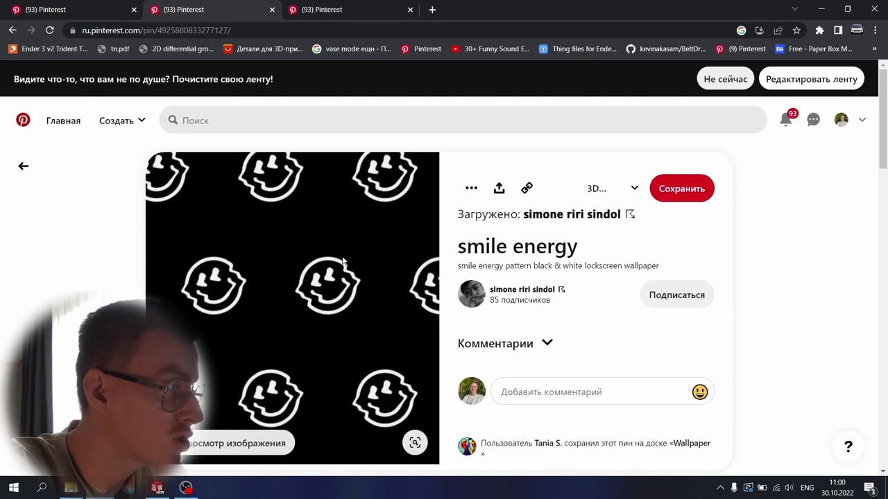
click(320, 9)
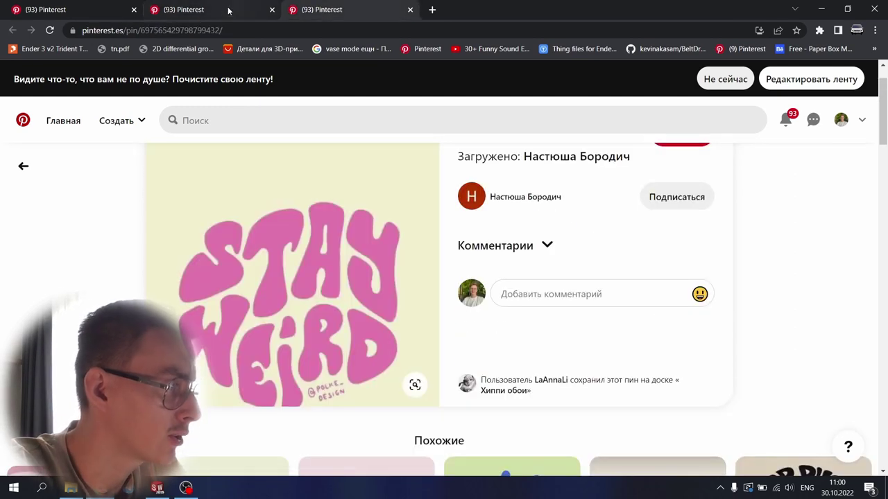
click(224, 8)
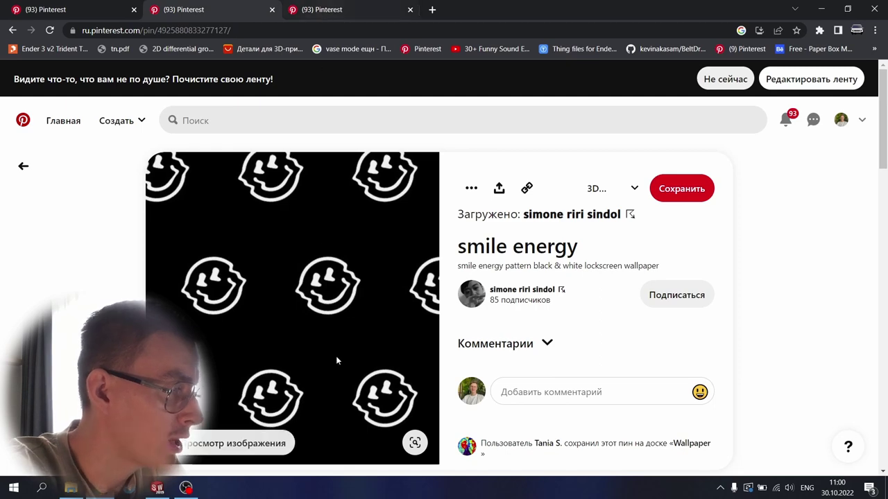
key(ctrl+Tab)
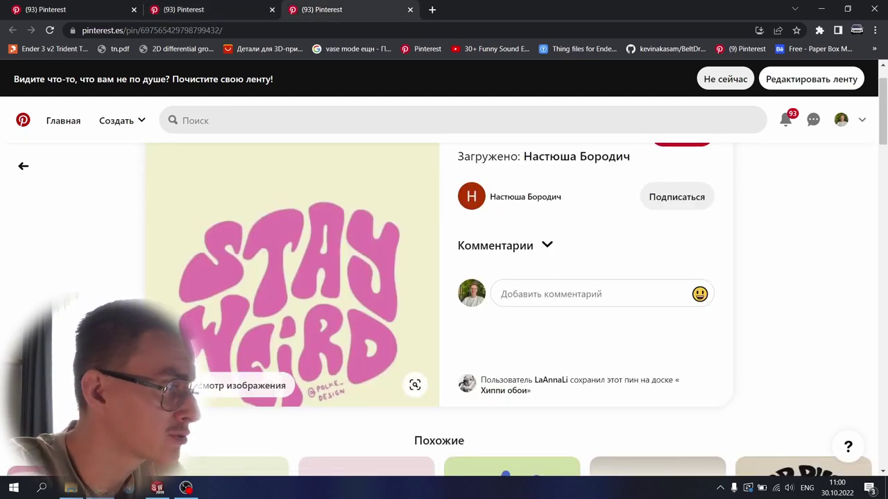
key(ctrl+shift+Tab)
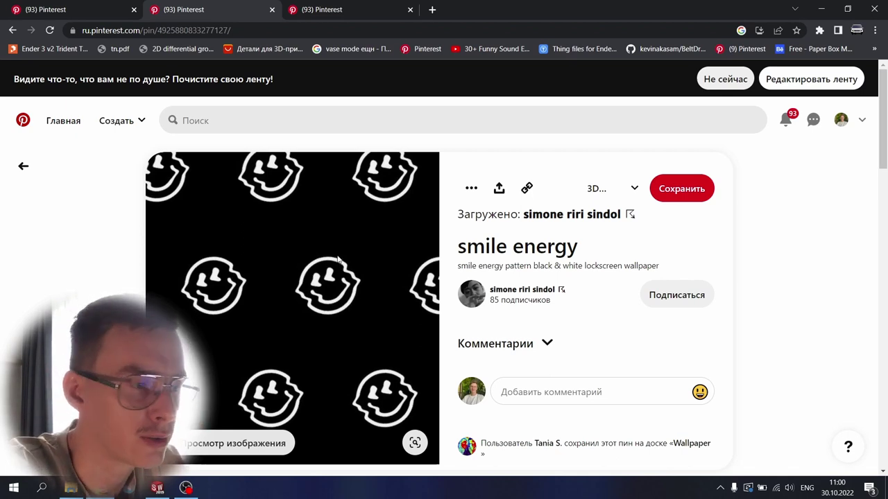
Switch to the Stay weird part in SolidWorks and examine the ribbed body from the lettered front and the plain back
key(alt+Tab)
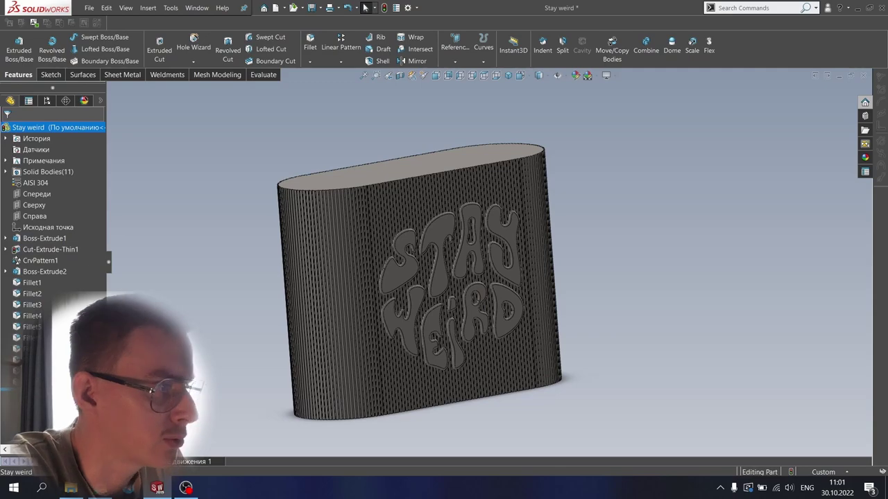
middle_drag(315, 224, 452, 248)
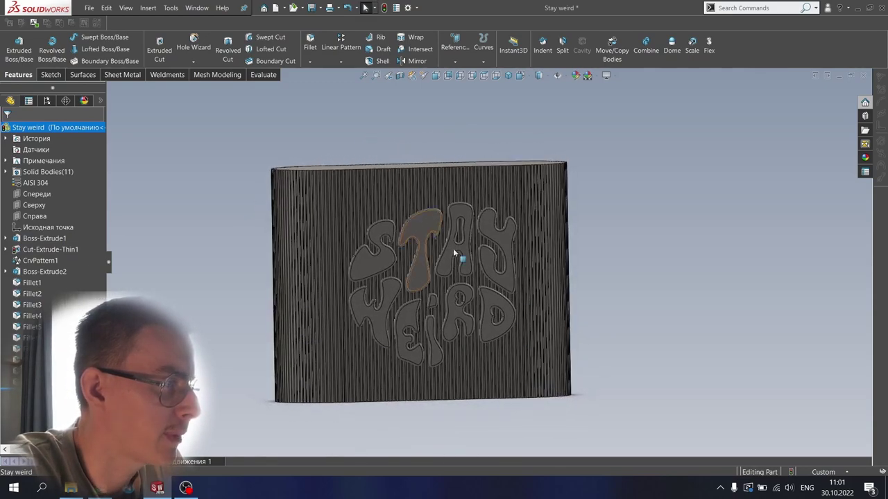
middle_drag(509, 283, 393, 238)
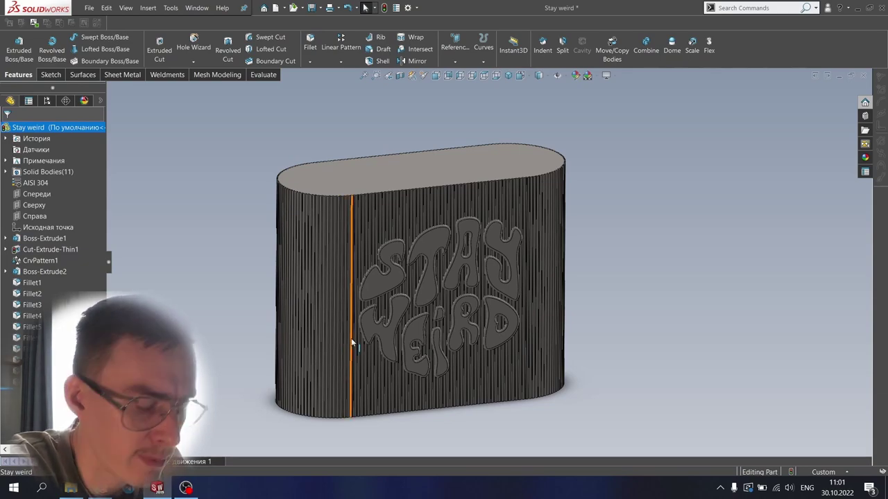
middle_drag(374, 177, 407, 172)
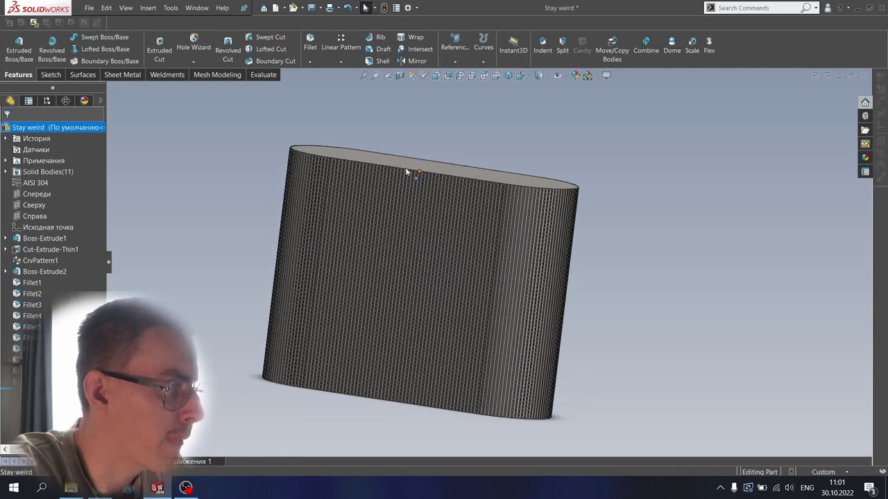
Roll the model back to just after Boss-Extrude1 and inspect its slot-shaped base sketch from the top
drag(72, 367, 82, 244)
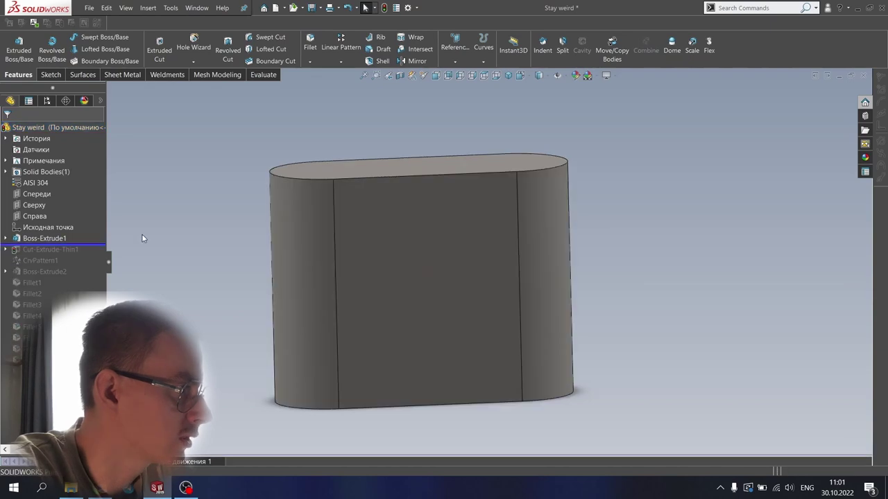
middle_drag(224, 212, 246, 241)
click(6, 239)
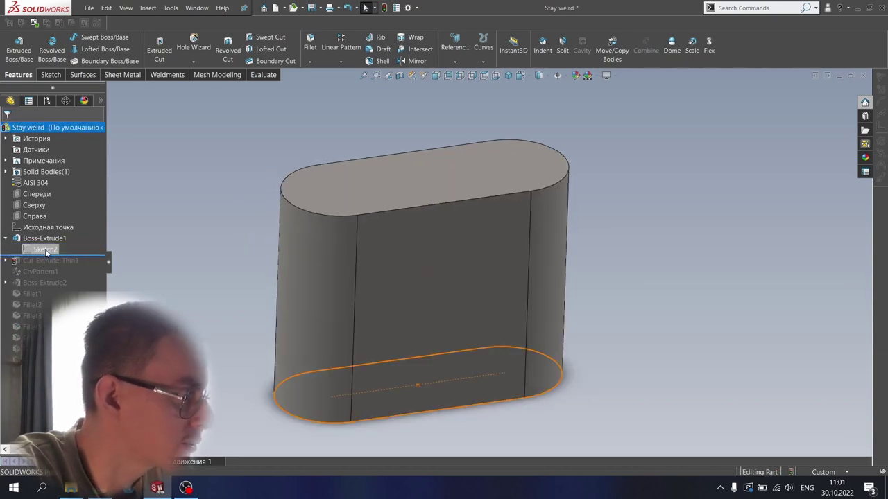
click(49, 250)
click(57, 219)
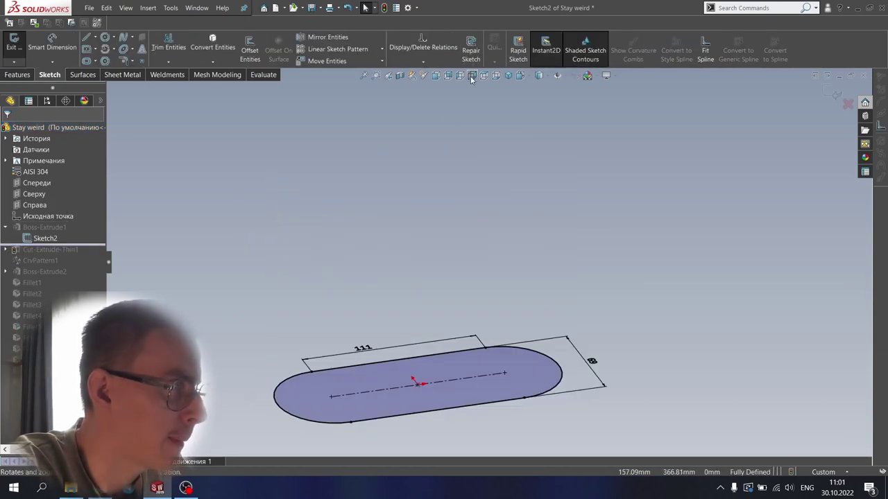
click(485, 75)
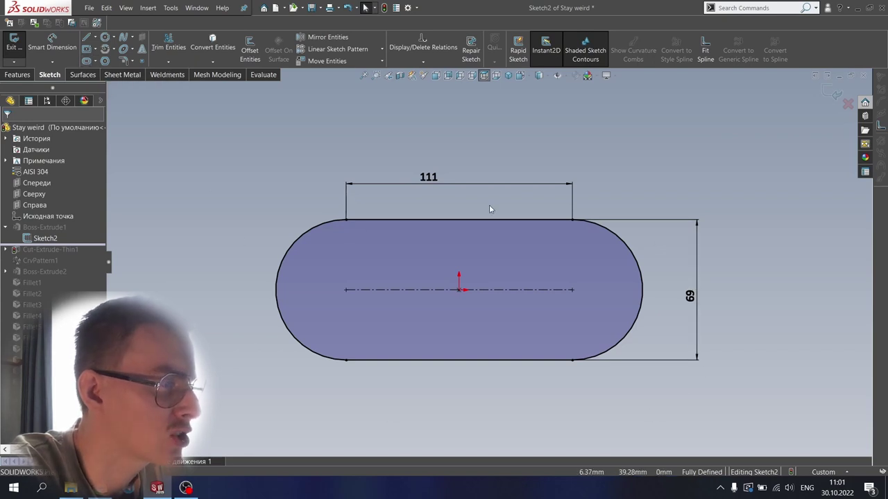
click(828, 94)
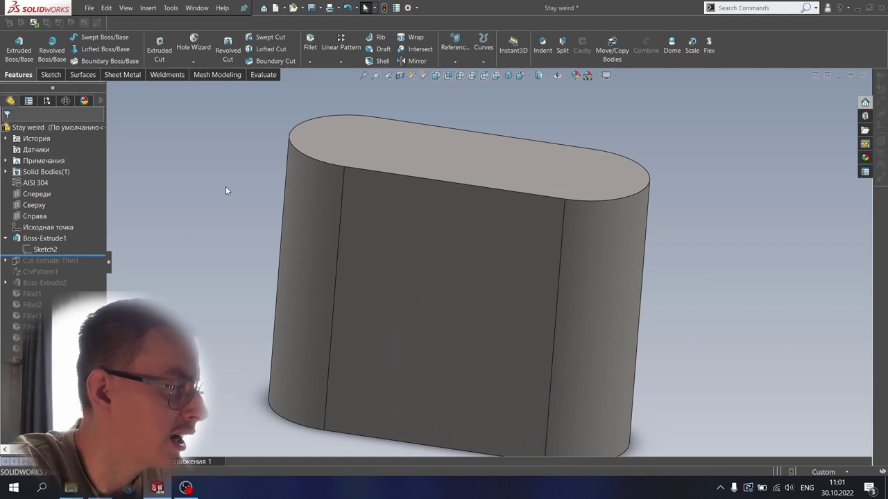
Measure the distance between the top and bottom faces of the slot-shaped body
right_drag(228, 189, 230, 145)
click(437, 162)
middle_drag(438, 314, 408, 271)
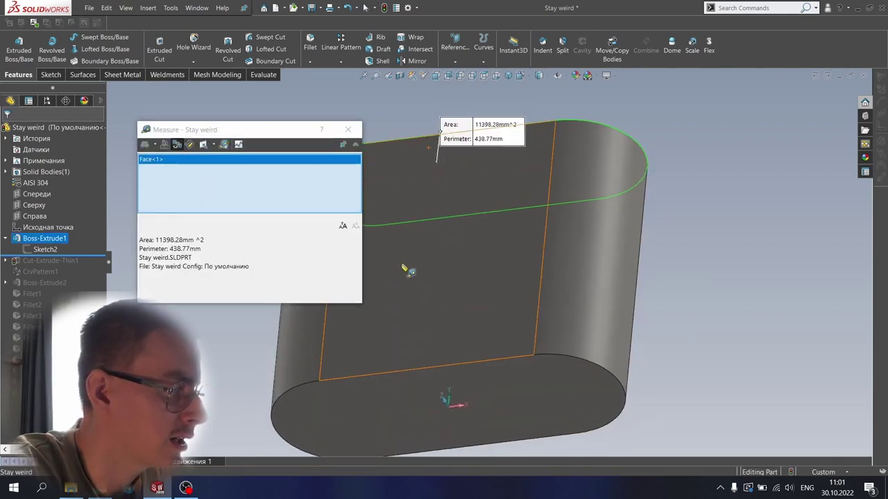
click(392, 401)
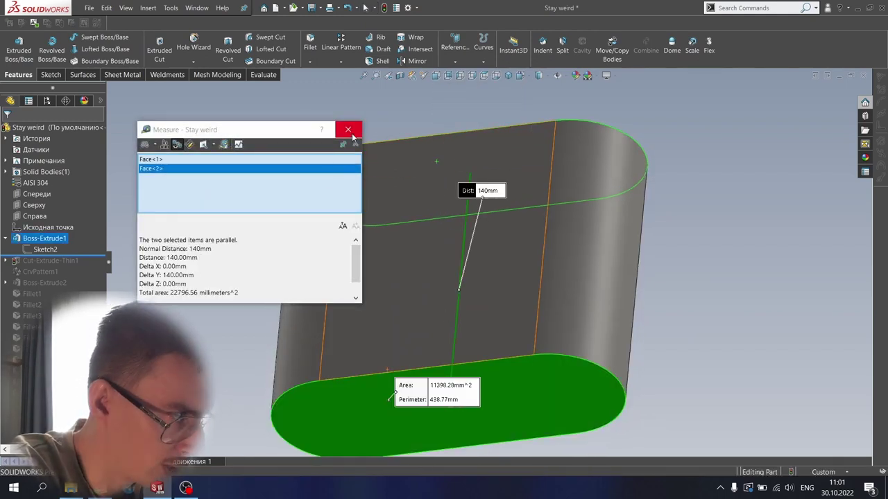
click(353, 134)
click(292, 121)
middle_drag(292, 122, 318, 192)
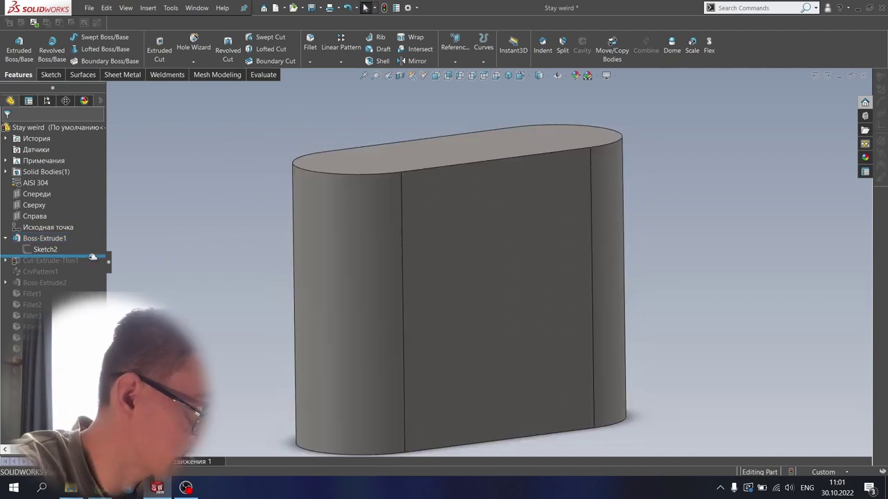
Roll the model forward past Cut-Extrude-Thin1 and examine the thin vertical groove in the flat face
drag(91, 256, 92, 265)
middle_drag(416, 211, 450, 228)
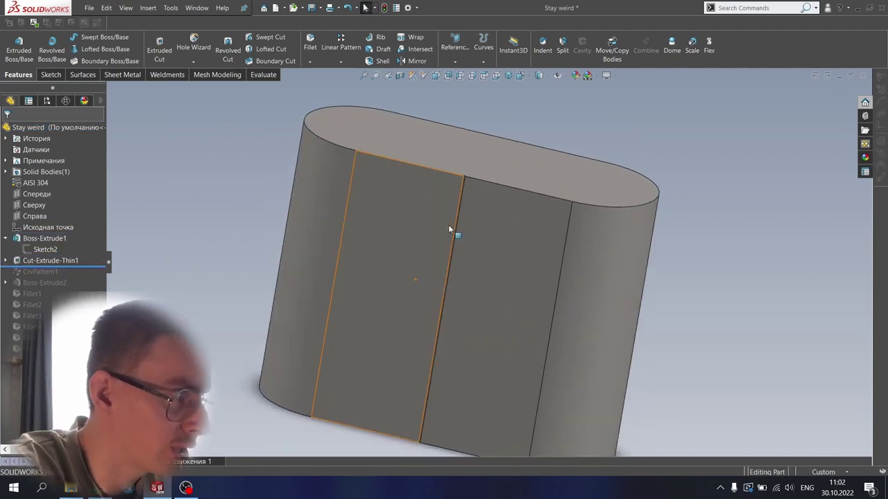
scroll(448, 208, down, 6)
scroll(428, 189, up, 10)
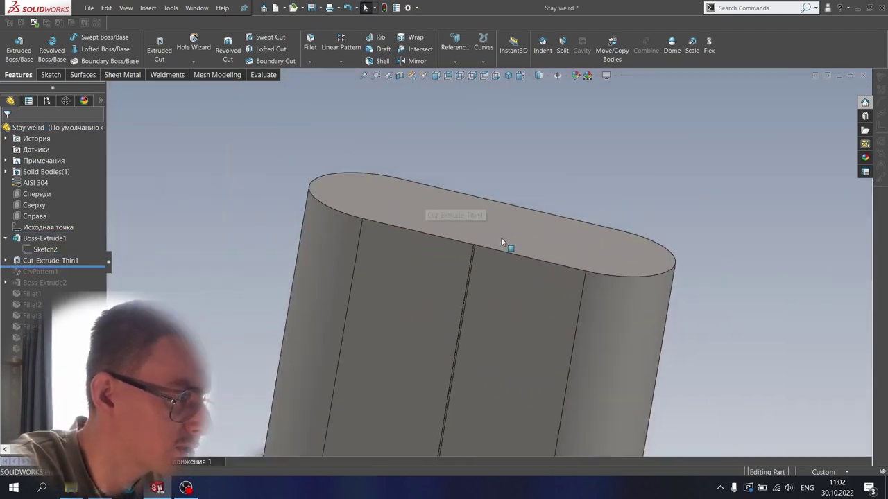
scroll(555, 333, down, 4)
middle_drag(602, 314, 169, 265)
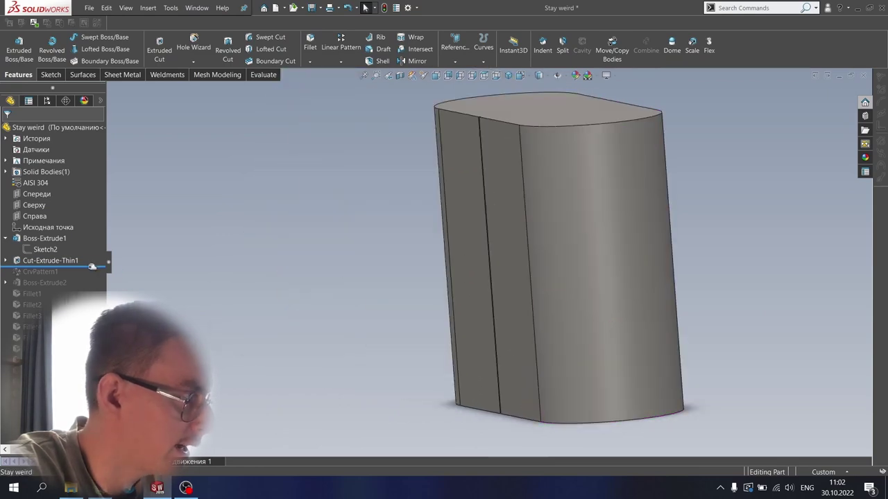
Roll the model forward past CrvPattern1 and examine the grooves patterned around the body's perimeter
drag(92, 266, 93, 278)
middle_drag(485, 209, 462, 301)
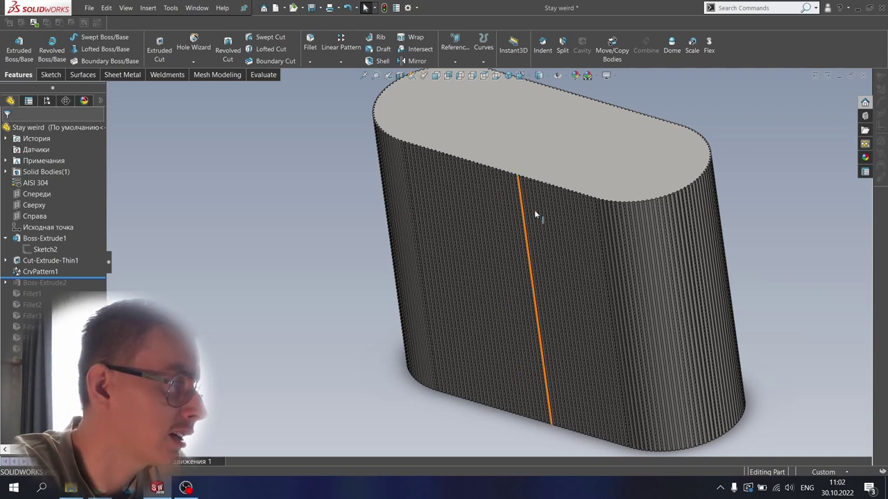
middle_drag(488, 228, 531, 208)
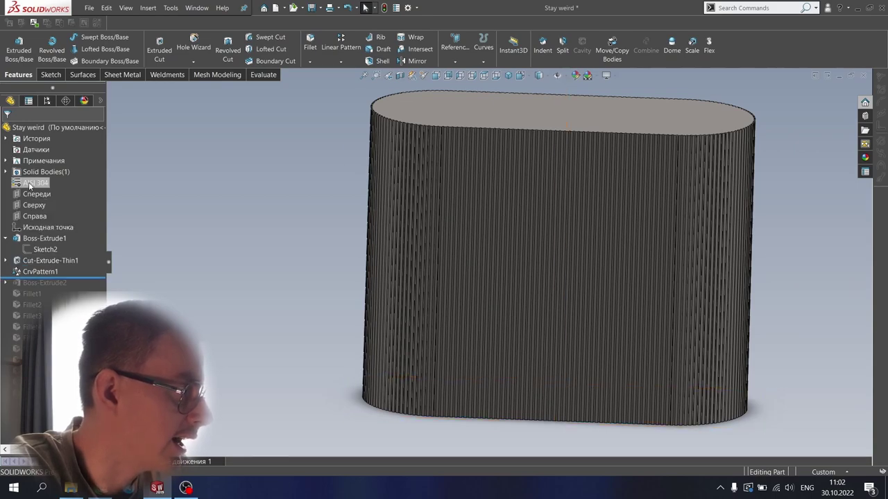
Hide the grooved CrvPattern1 body and roll the model forward past Boss-Extrude2 to isolate the extruded lettering
click(5, 172)
right_click(44, 181)
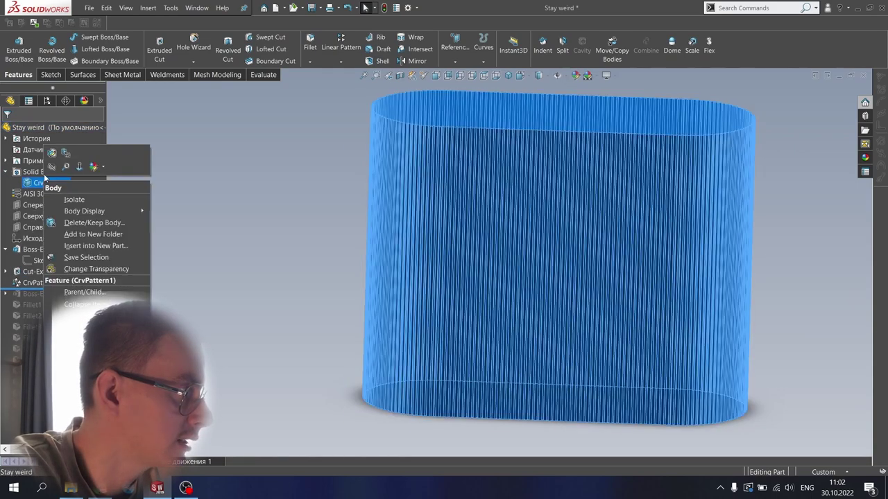
click(55, 171)
drag(86, 287, 89, 300)
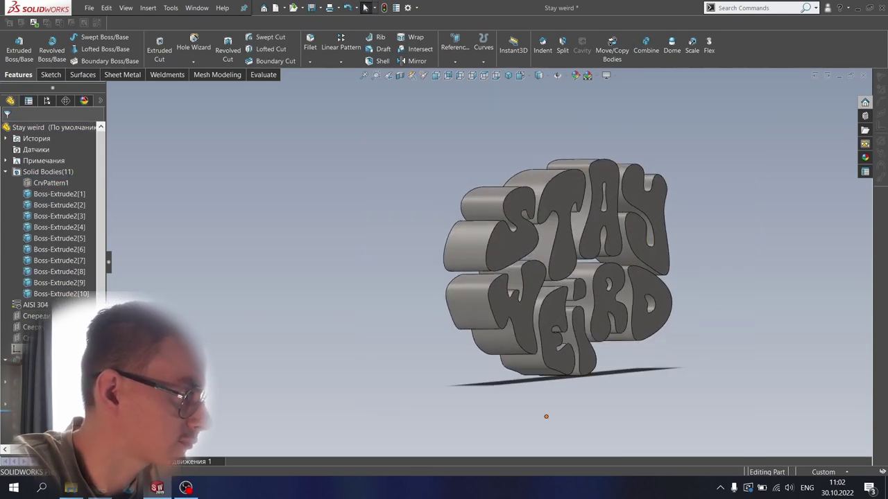
Open Boss-Extrude2's Sketch3 for editing, view it from the front and examine the lettering outlines traced over the picture
click(37, 317)
middle_drag(434, 244, 352, 282)
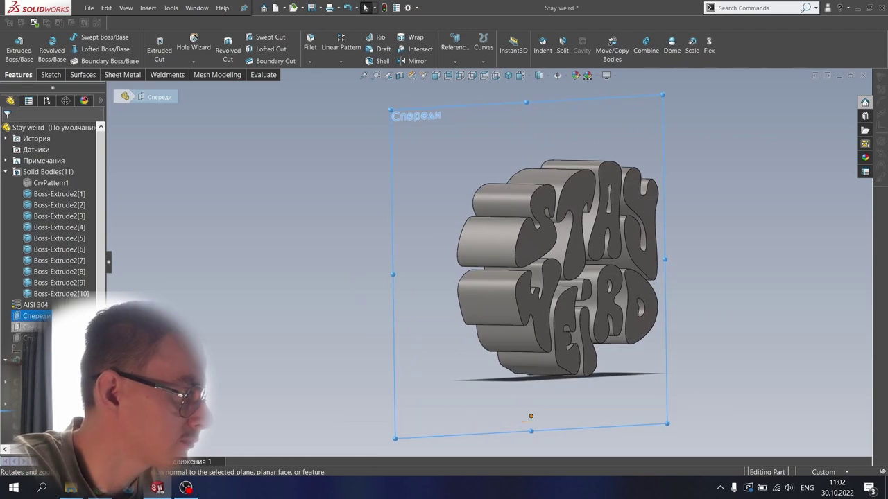
click(6, 403)
click(26, 415)
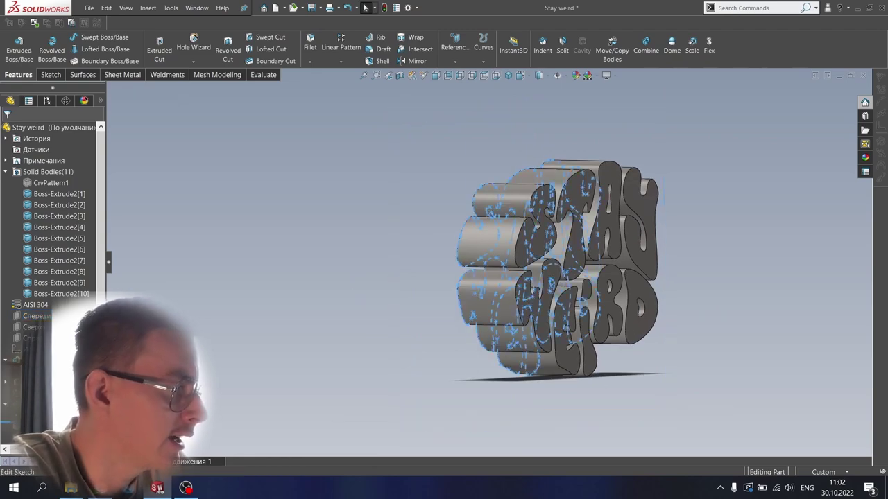
click(43, 392)
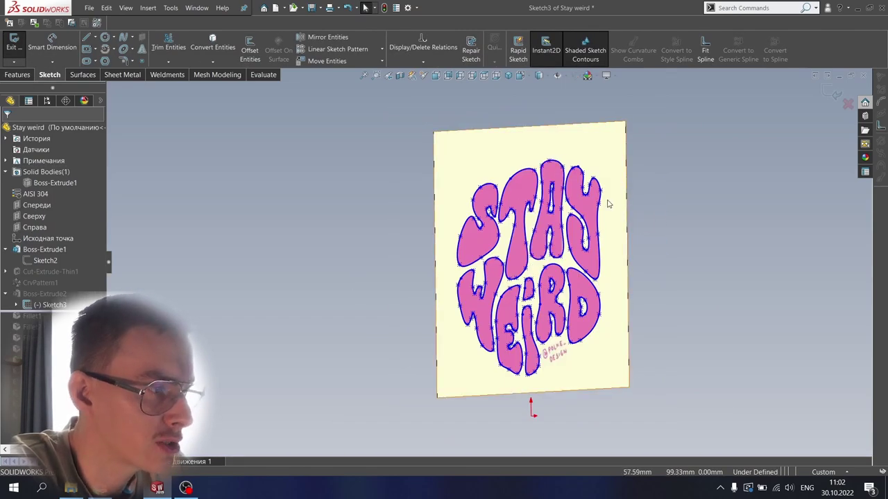
click(437, 77)
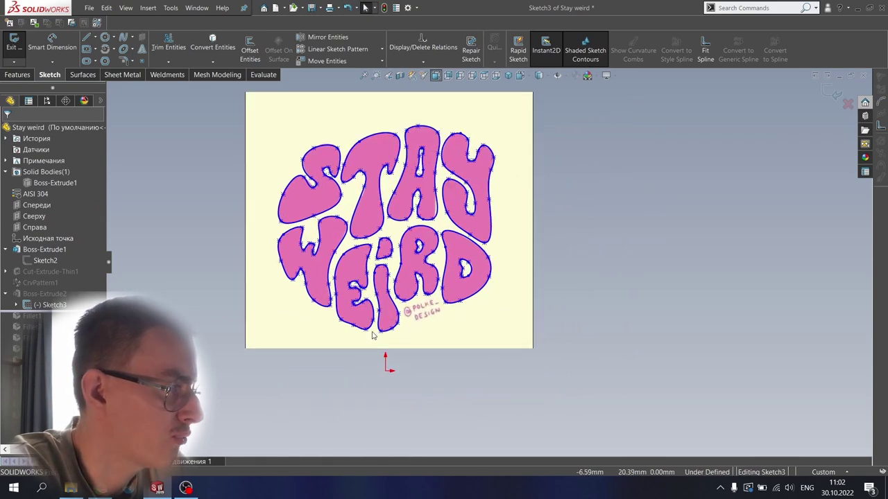
scroll(458, 166, down, 2)
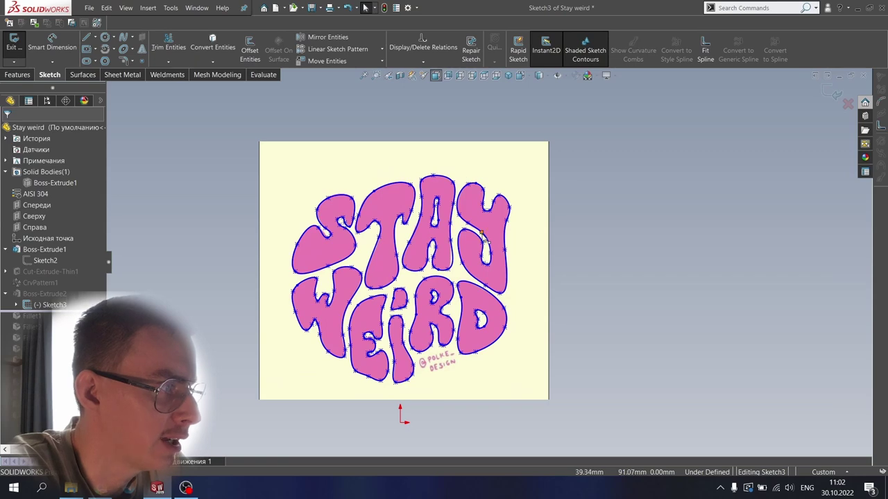
scroll(484, 236, down, 1)
scroll(487, 264, up, 1)
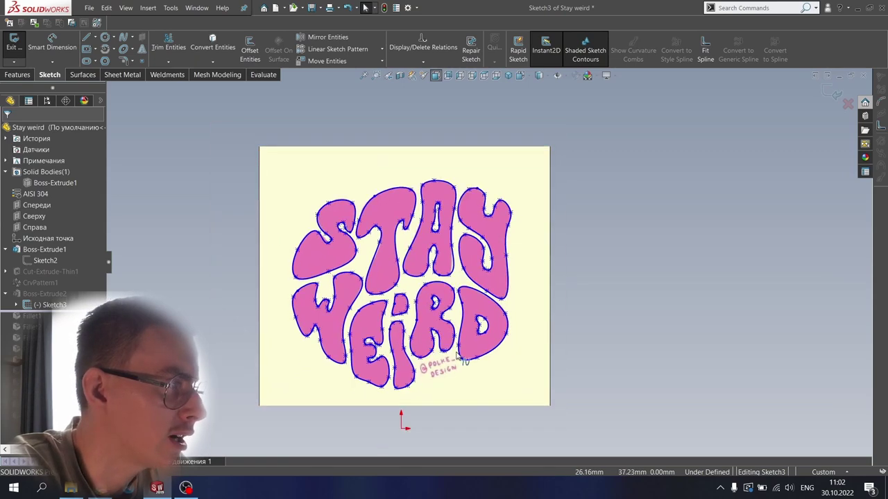
scroll(457, 356, down, 2)
scroll(486, 291, up, 2)
scroll(517, 236, down, 1)
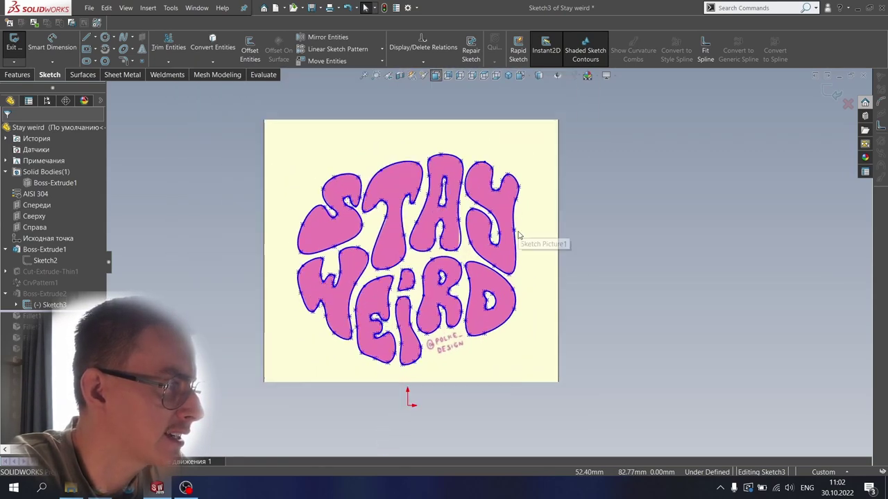
Draw a closed S-shaped spline in the empty area beside the lettering picture to demonstrate the tracing method
click(123, 40)
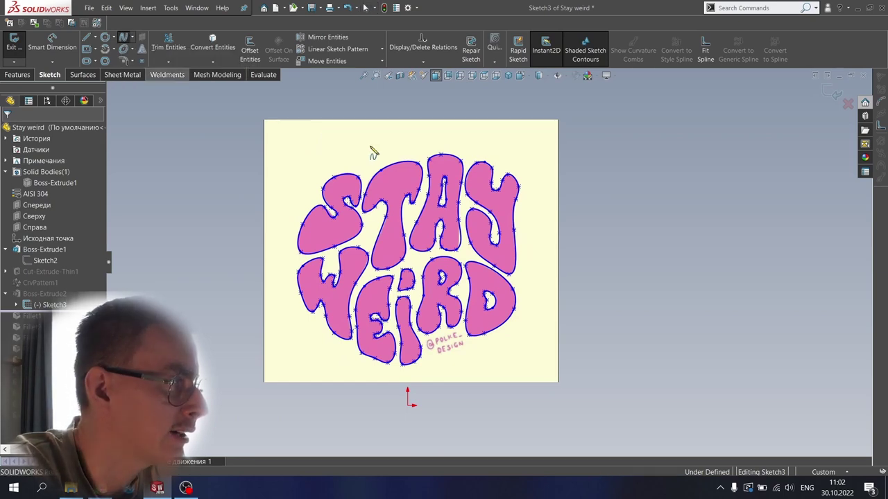
scroll(595, 232, down, 2)
click(601, 166)
click(568, 195)
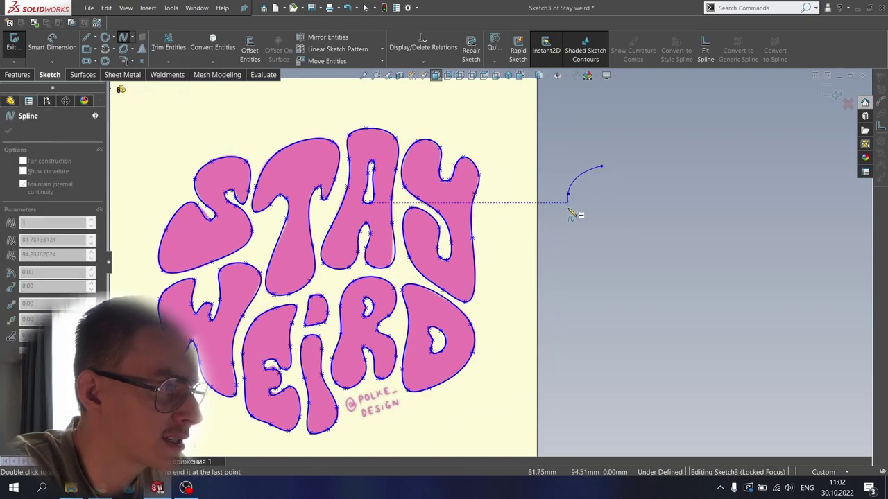
click(579, 242)
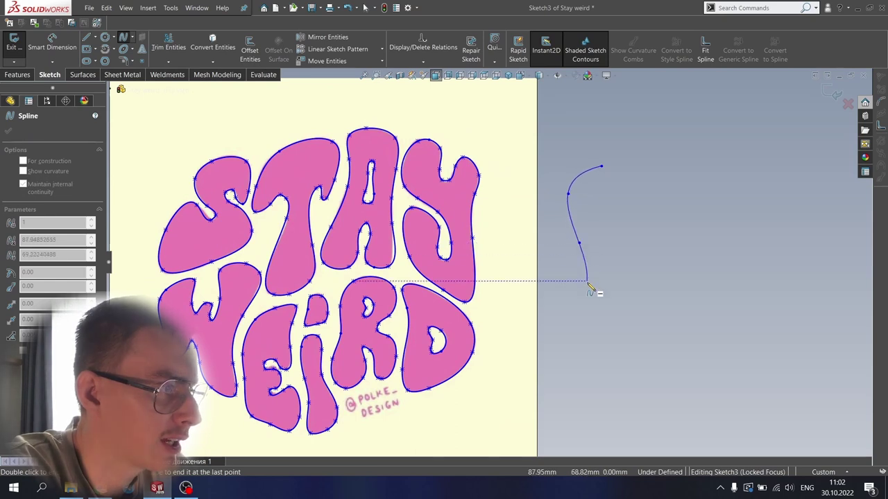
click(539, 275)
click(544, 340)
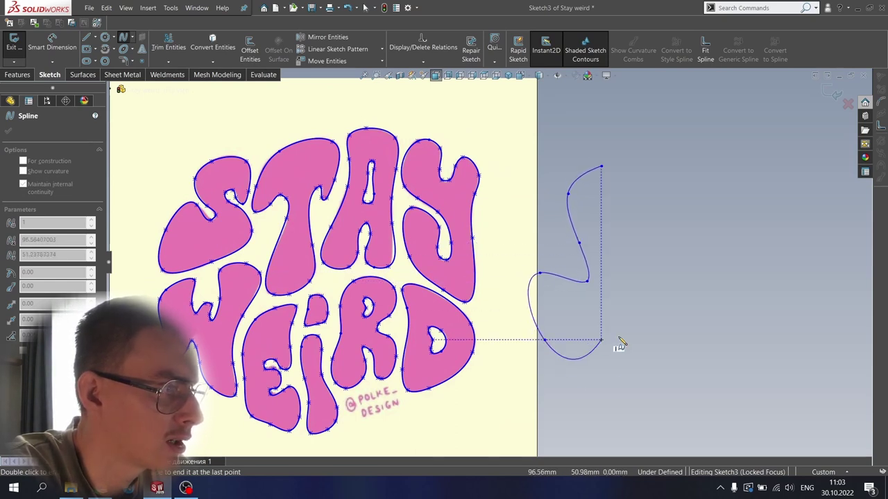
click(651, 301)
click(613, 247)
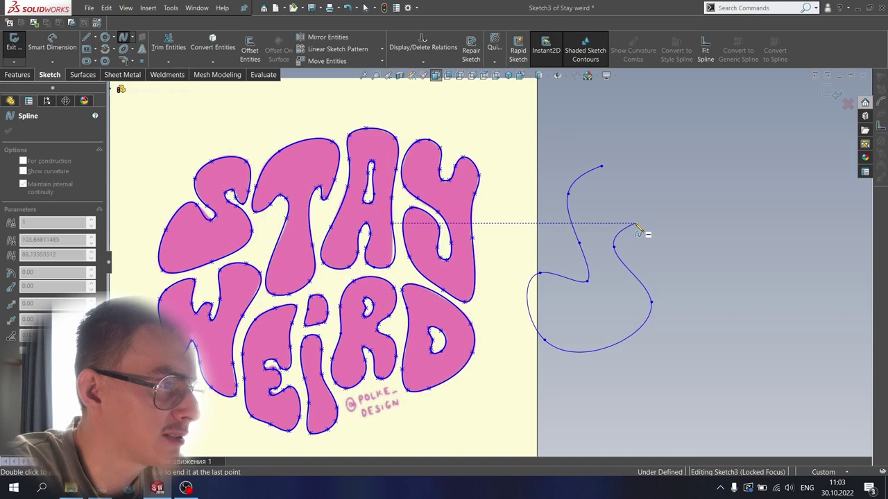
click(635, 224)
click(631, 247)
click(658, 242)
click(645, 175)
click(602, 166)
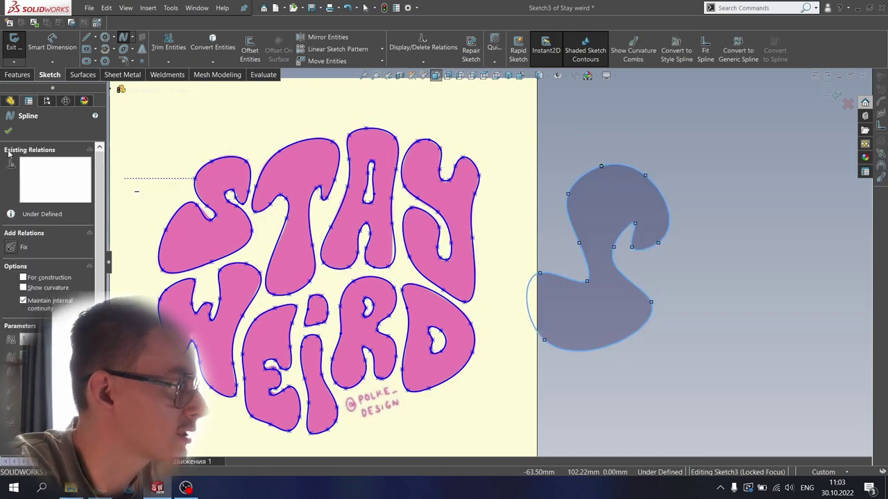
click(7, 130)
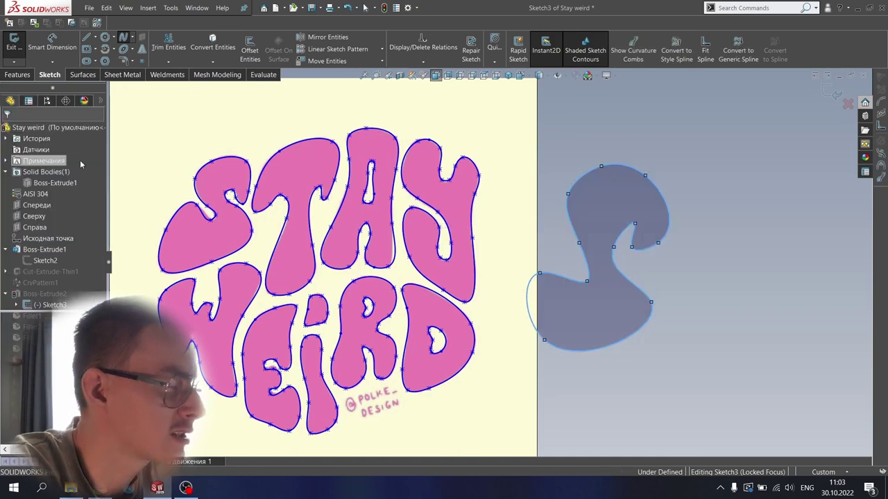
Shift the S-shaped outline and reshape its inner curves and edges by repositioning individual spline points
click(586, 286)
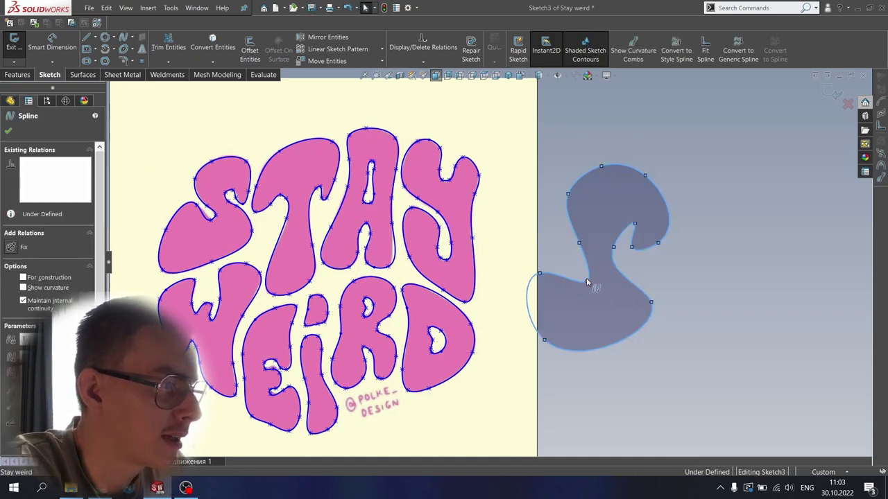
drag(583, 267, 558, 243)
drag(682, 297, 652, 296)
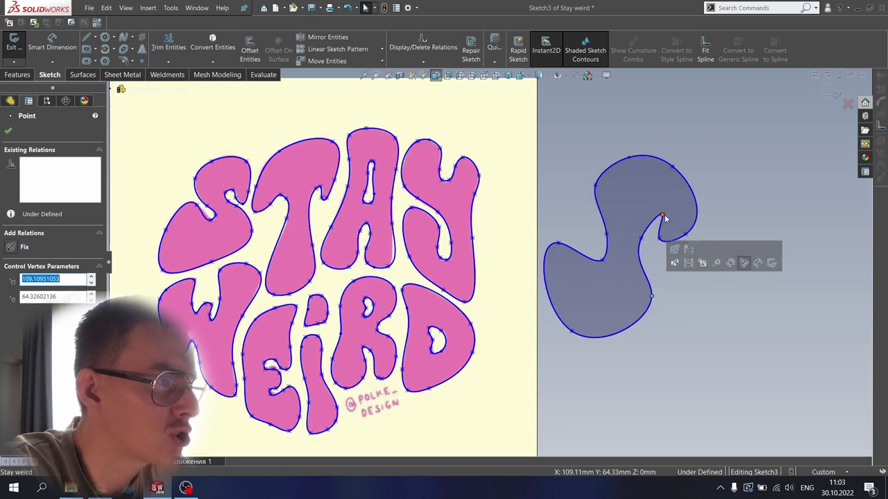
drag(664, 220, 634, 247)
click(653, 296)
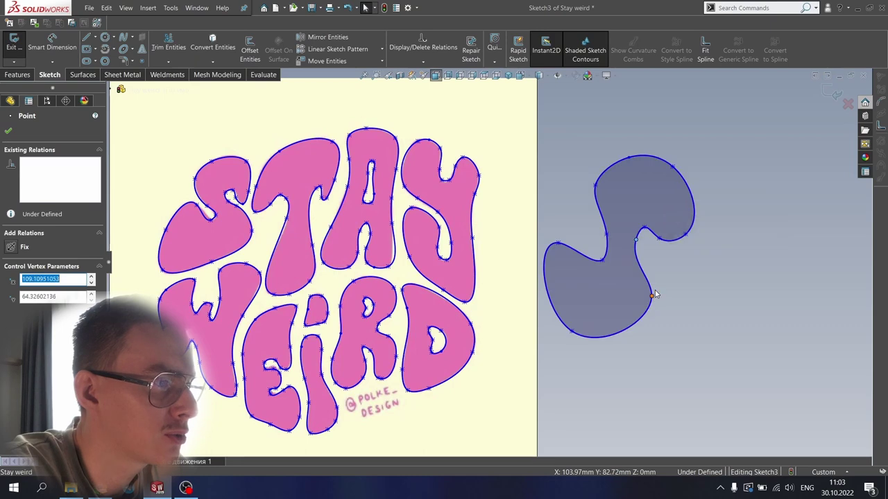
drag(653, 296, 659, 267)
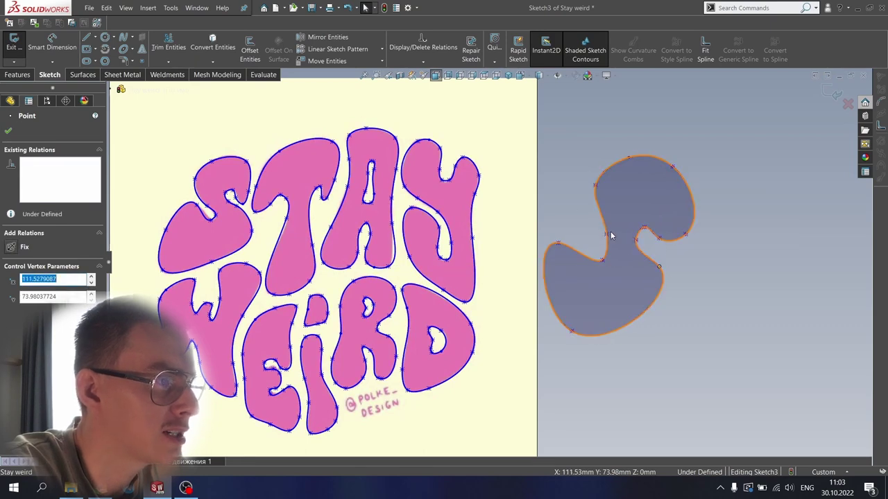
drag(595, 185, 583, 198)
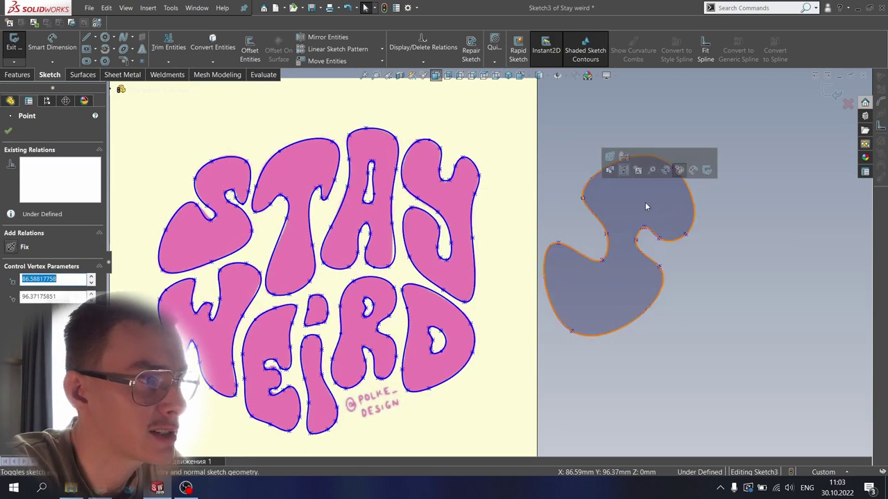
drag(607, 234, 597, 233)
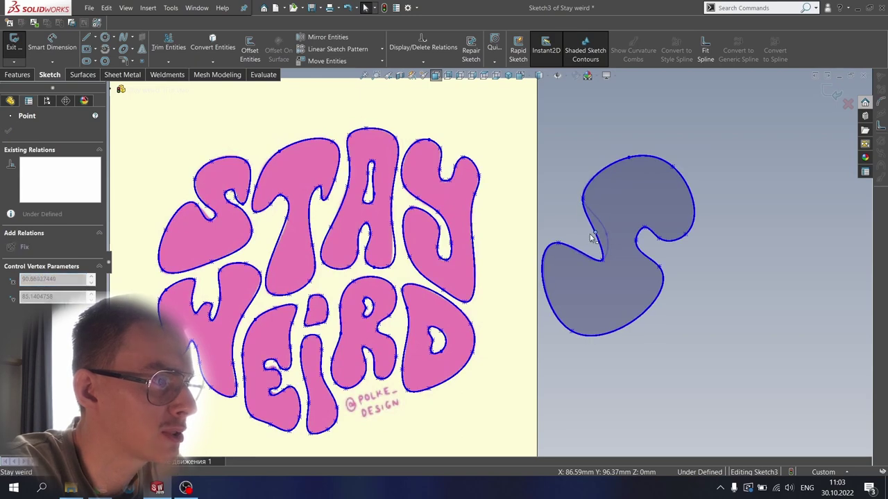
click(589, 236)
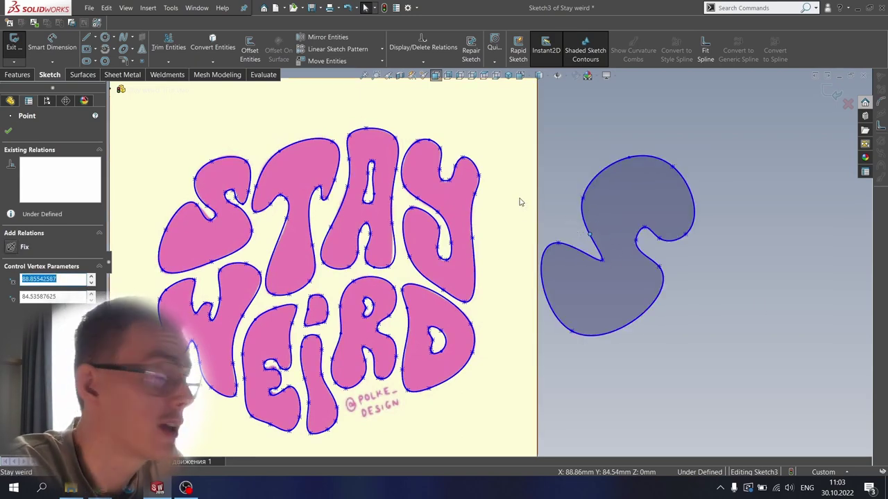
click(10, 131)
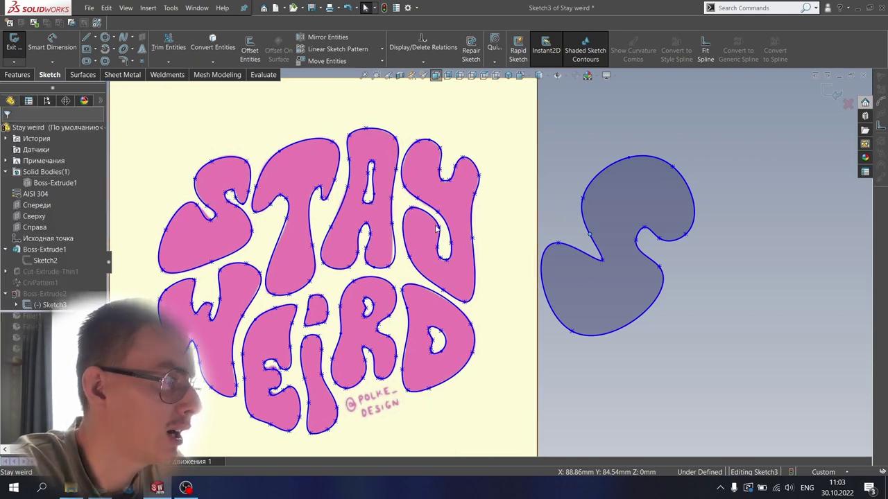
Delete the demonstration S-shaped spline and exit Sketch3
drag(544, 109, 845, 422)
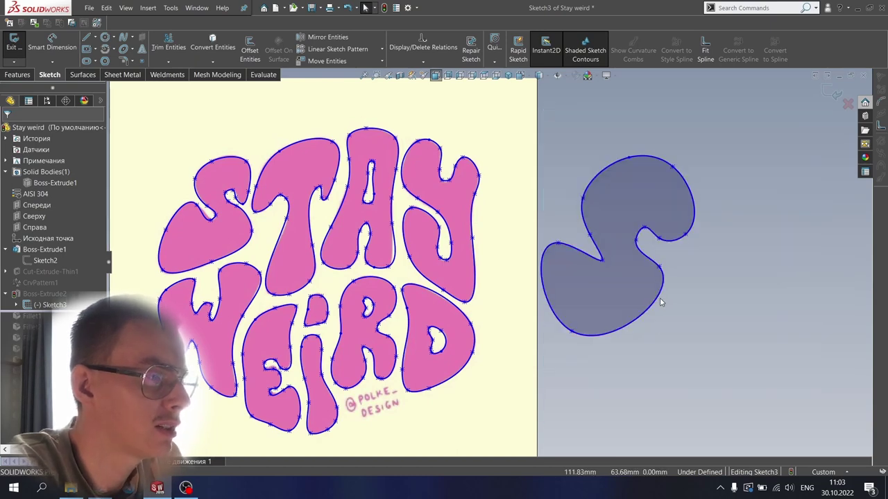
click(660, 297)
key(Delete)
click(835, 94)
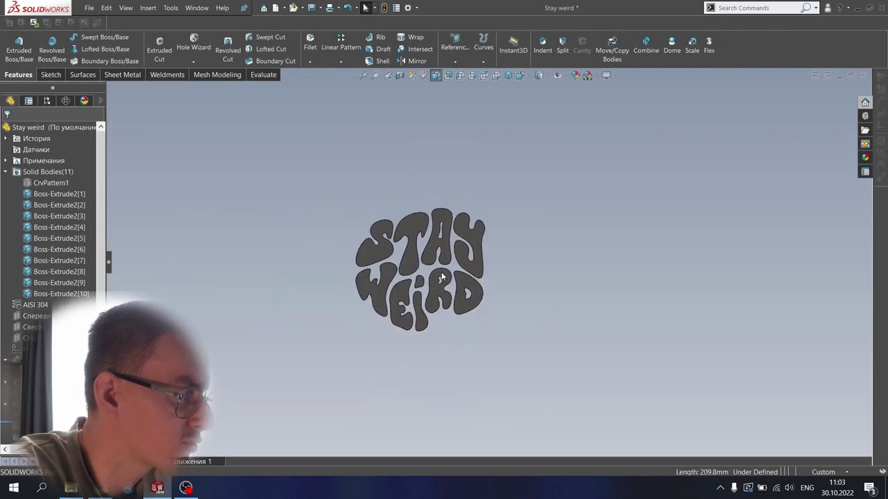
Show the hidden CrvPattern1 body again together with the extruded lettering
middle_drag(399, 267, 406, 286)
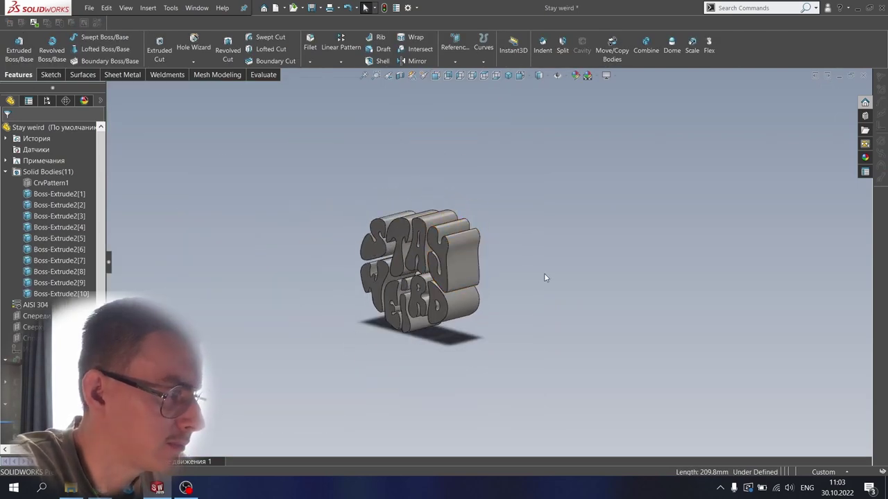
scroll(446, 209, up, 1)
scroll(444, 208, down, 3)
right_click(41, 185)
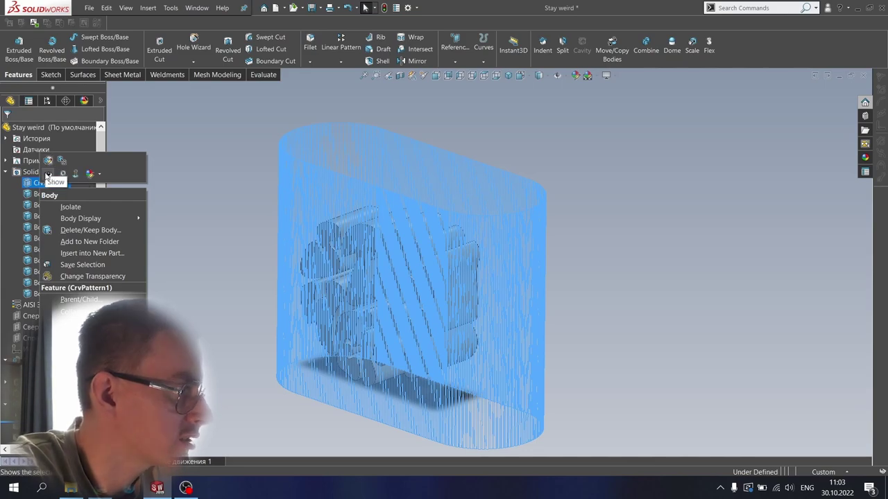
click(47, 174)
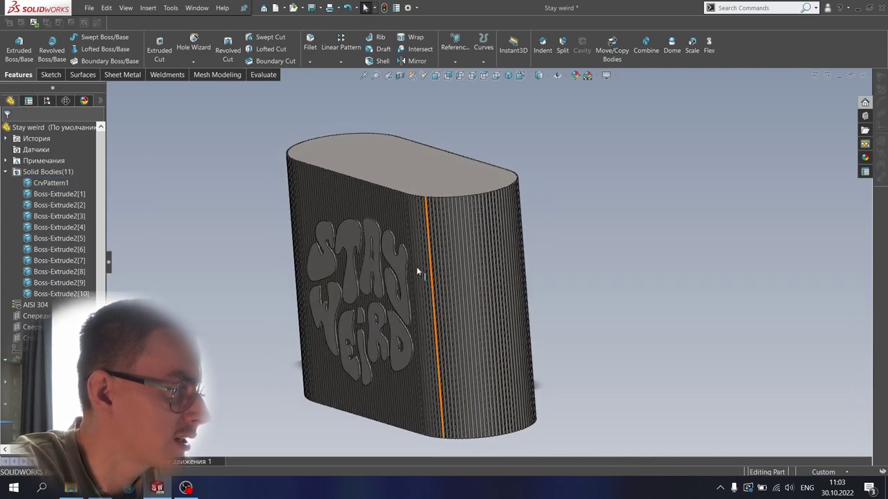
Measure the distance between the front face of the letter A and an adjacent flat face of the ribbed body
scroll(416, 270, up, 6)
scroll(391, 188, down, 4)
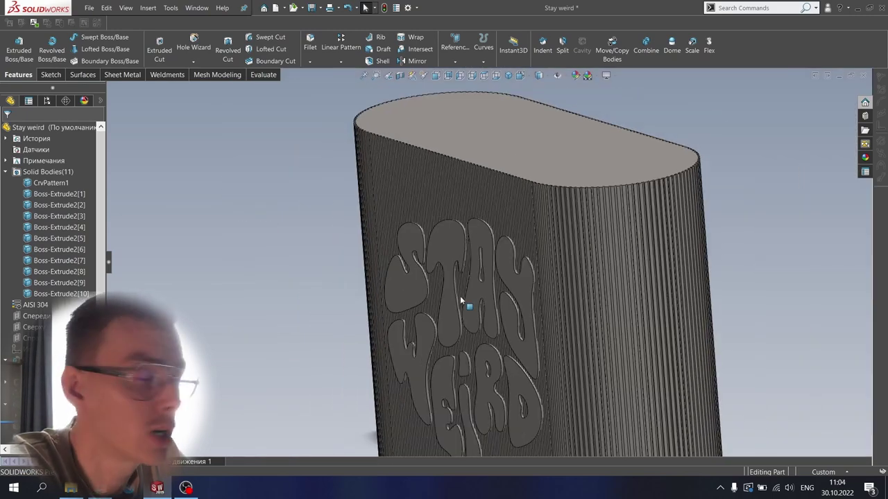
scroll(495, 232, up, 3)
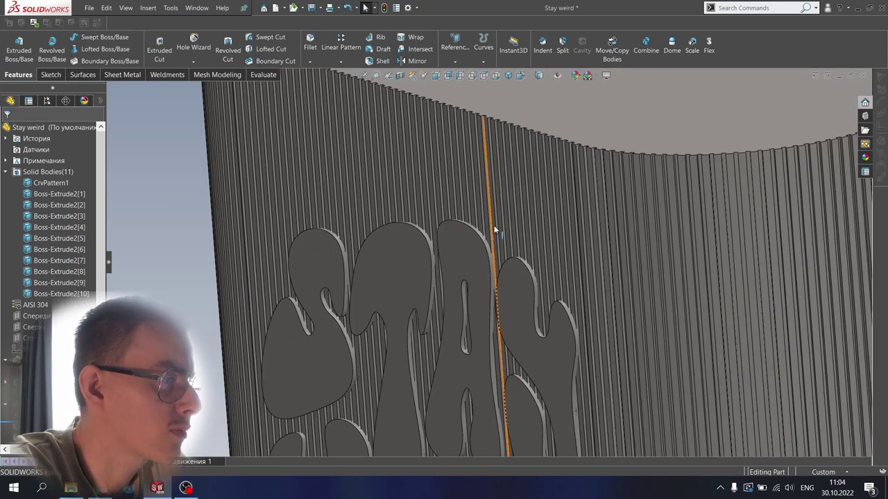
right_drag(182, 199, 183, 149)
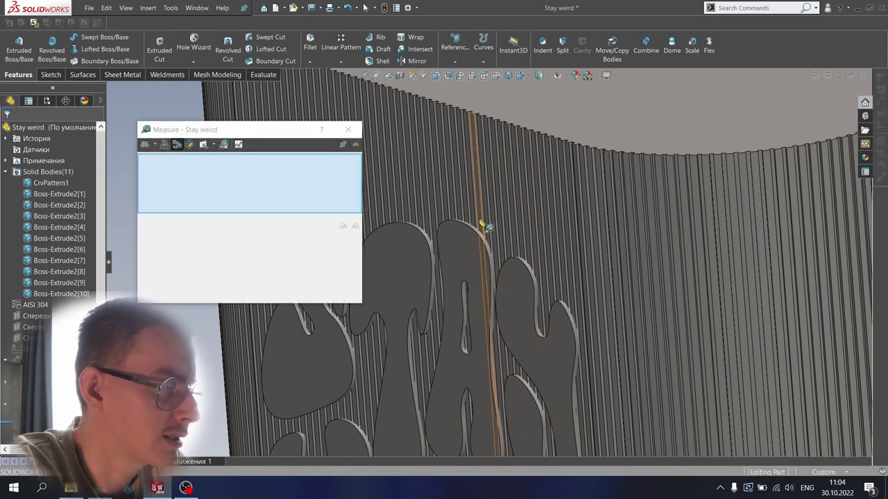
scroll(482, 233, up, 6)
middle_drag(476, 243, 465, 252)
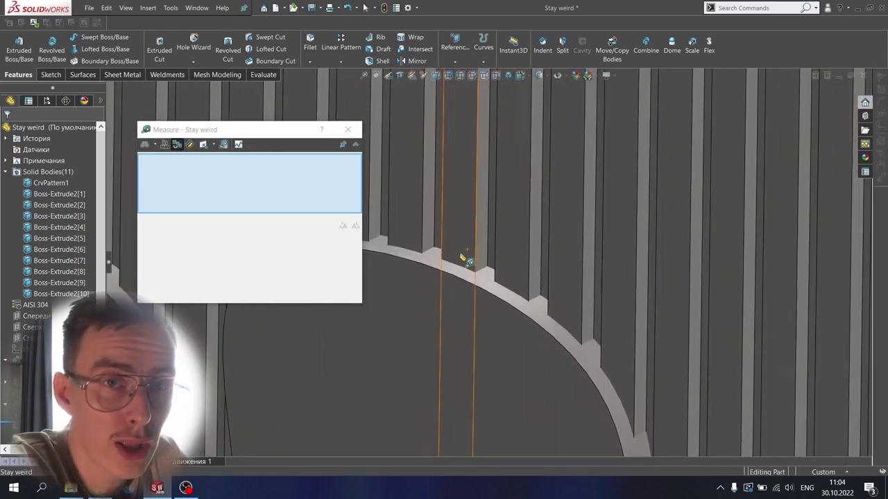
click(428, 282)
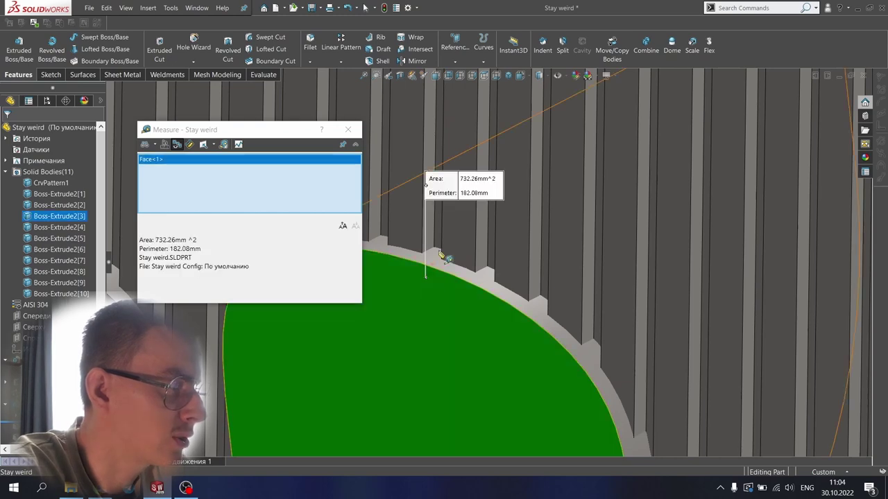
click(439, 237)
middle_drag(439, 243, 299, 247)
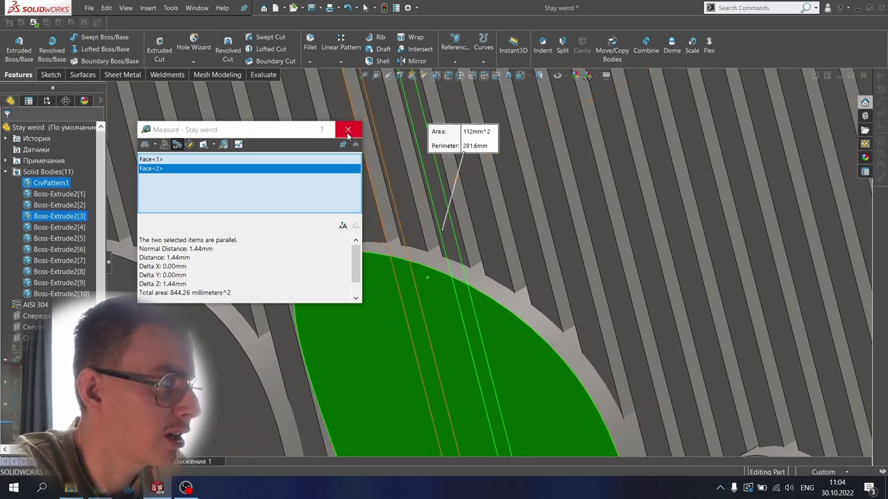
click(347, 131)
key(f)
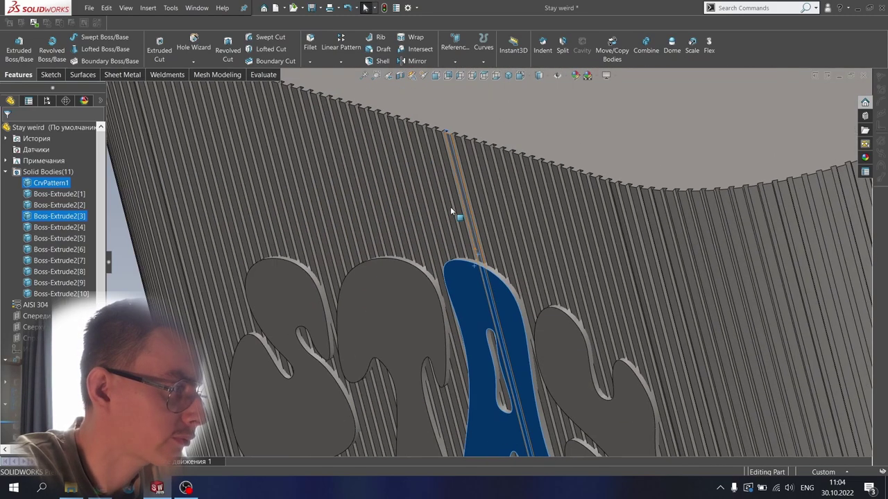
key(Escape)
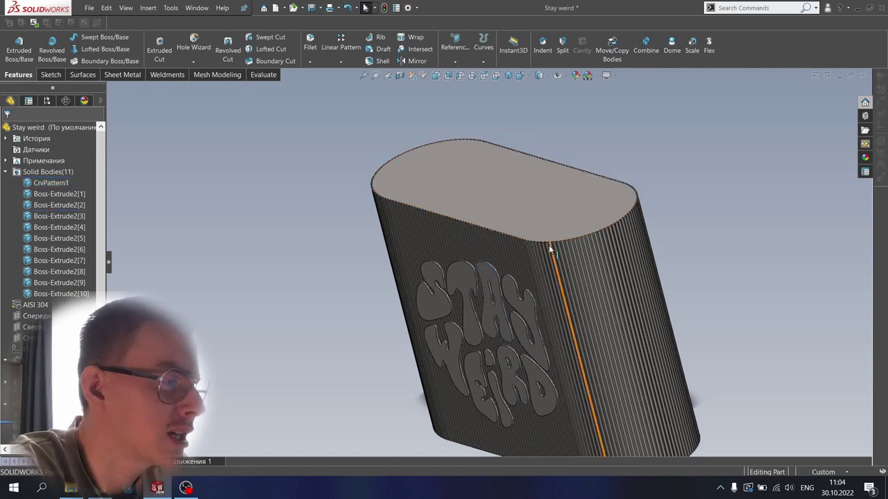
Roll the model forward through Fillet1 and examine the rounded edge of the letter S against the ribs
middle_drag(550, 246, 574, 215)
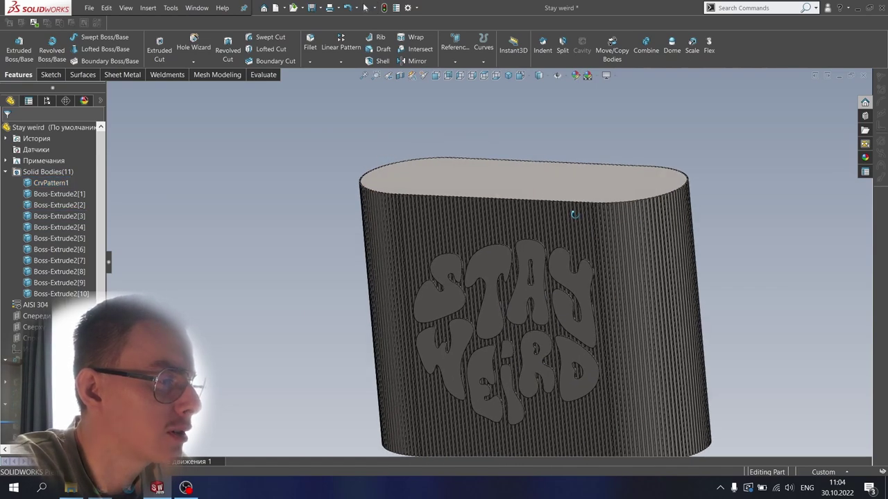
scroll(527, 305, down, 3)
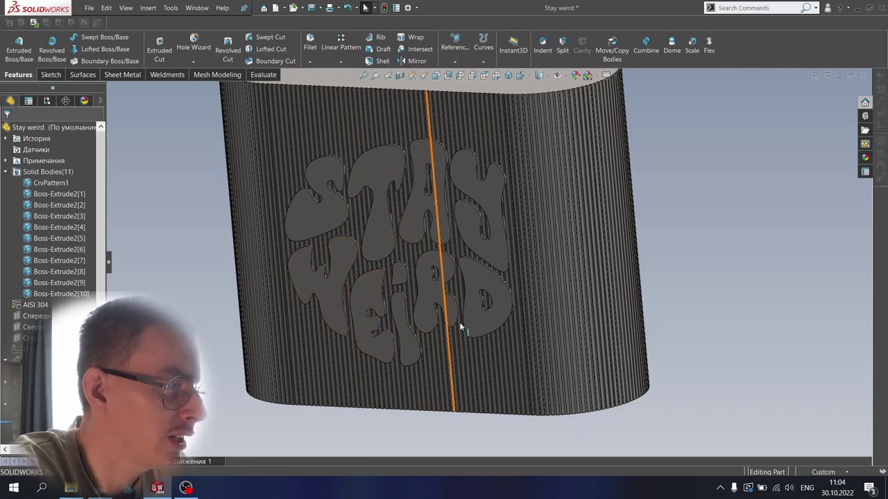
scroll(493, 222, up, 3)
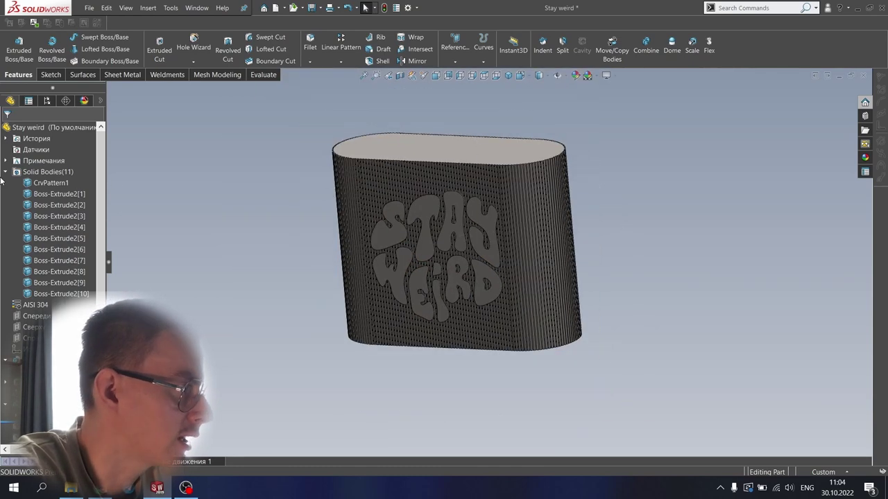
scroll(457, 236, down, 4)
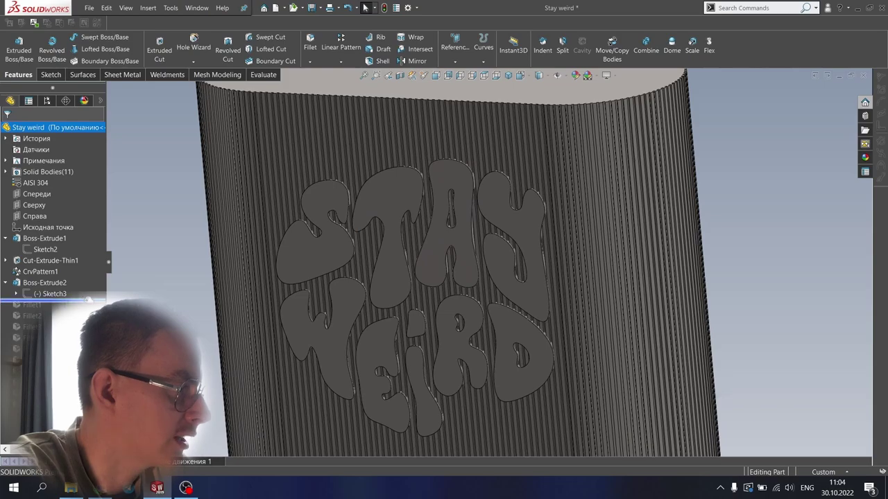
middle_drag(341, 225, 307, 191)
scroll(357, 206, down, 6)
scroll(357, 207, down, 1)
middle_drag(455, 226, 497, 202)
scroll(458, 251, down, 3)
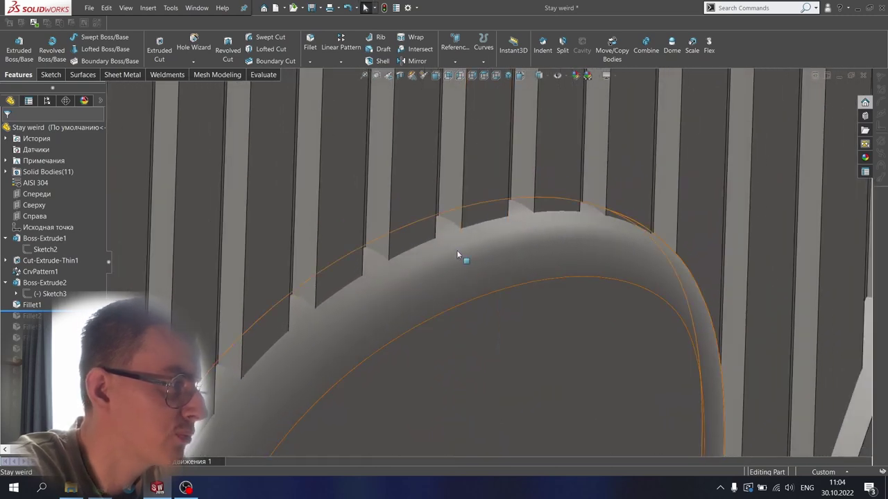
mouse_move(439, 227)
middle_down()
mouse_move(451, 227)
mouse_move(439, 223)
middle_up()
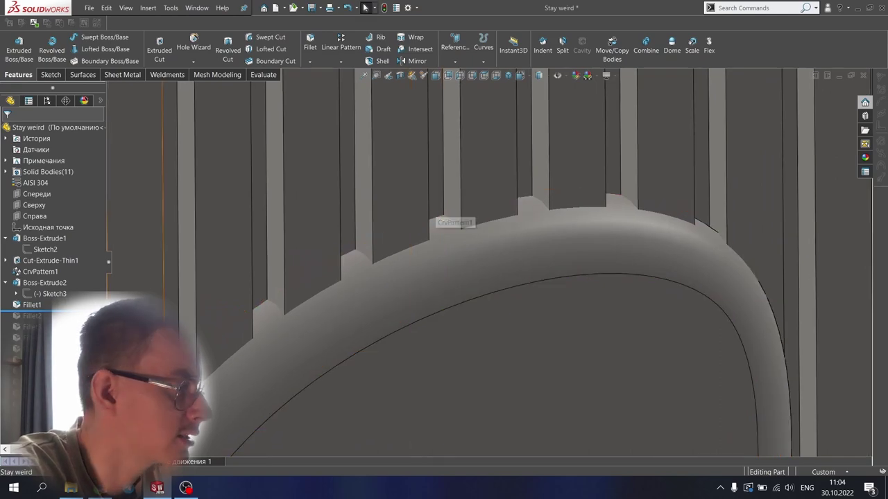
scroll(361, 261, up, 15)
scroll(610, 297, down, 2)
scroll(506, 235, up, 2)
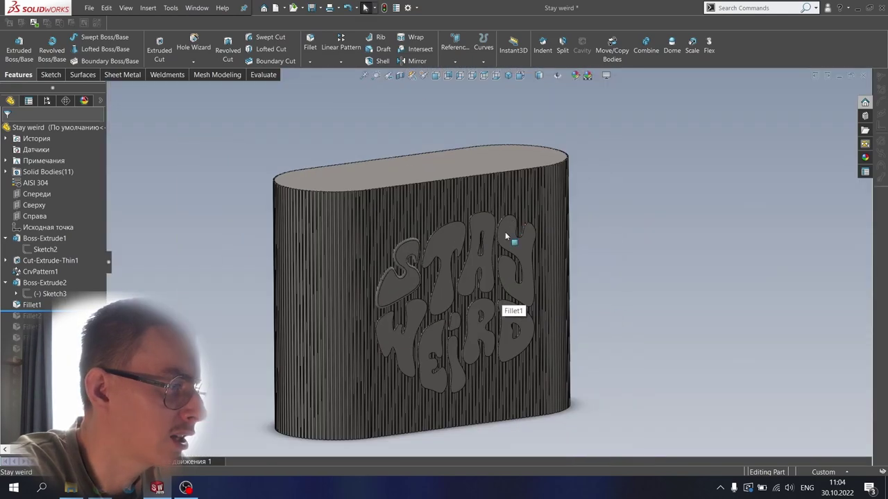
Roll the model forward through the remaining letter fillets and inspect the rounded edges of the letters R and D
scroll(478, 274, down, 1)
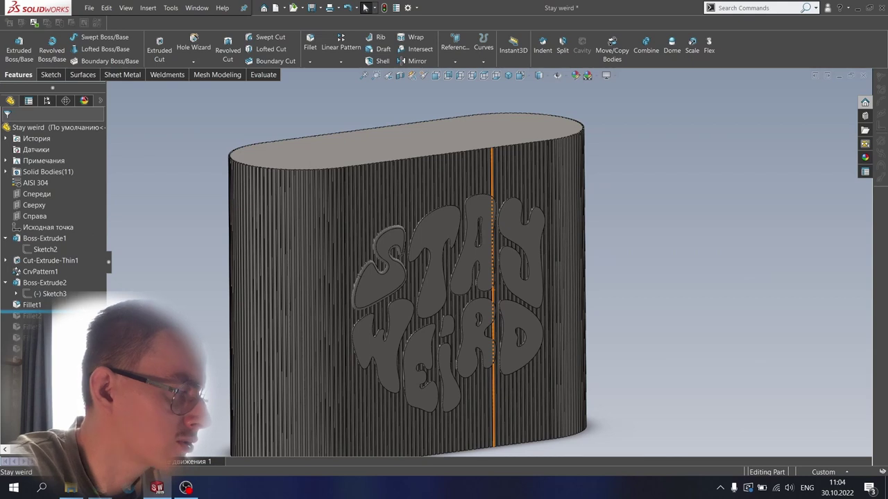
drag(58, 312, 58, 345)
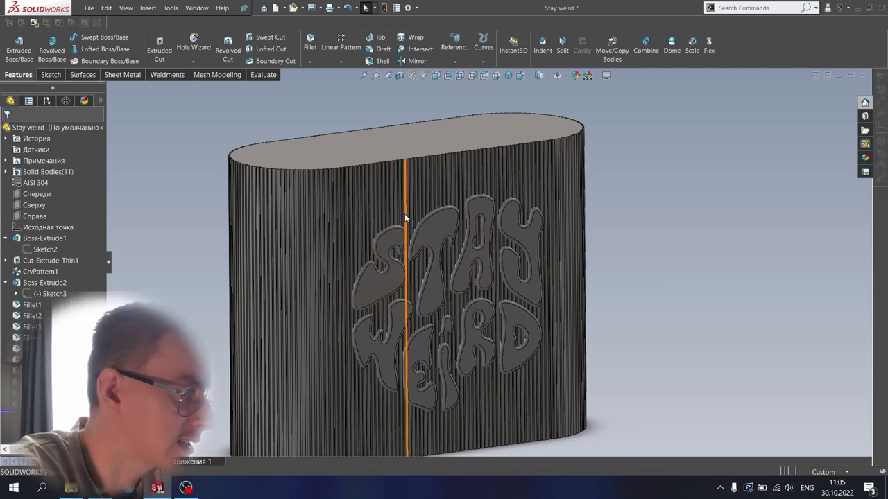
middle_drag(406, 219, 391, 225)
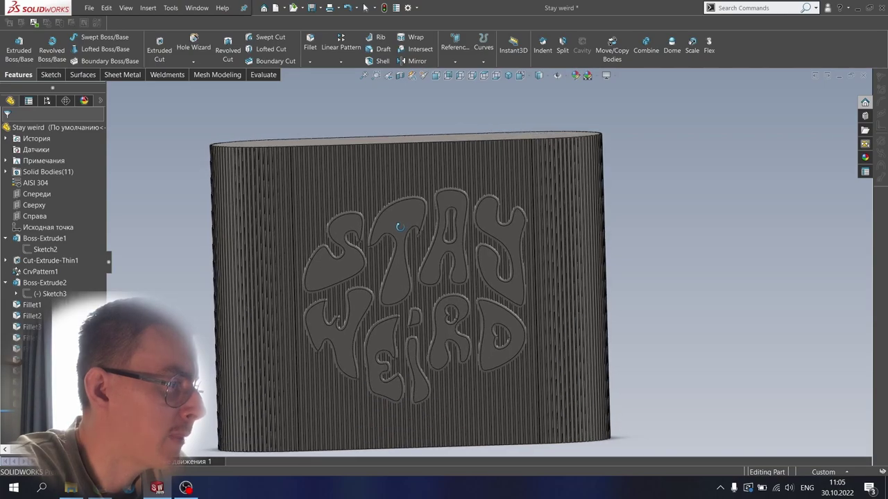
scroll(517, 334, down, 5)
scroll(514, 335, up, 1)
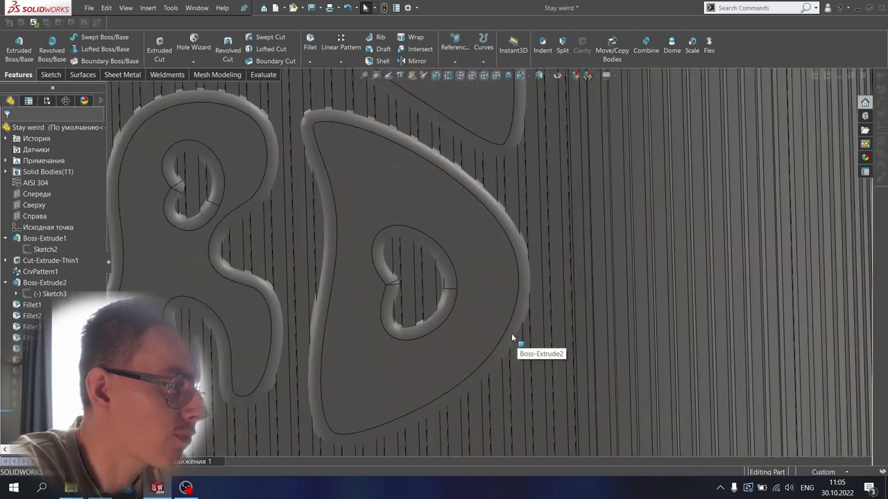
middle_drag(444, 271, 457, 290)
scroll(456, 288, up, 10)
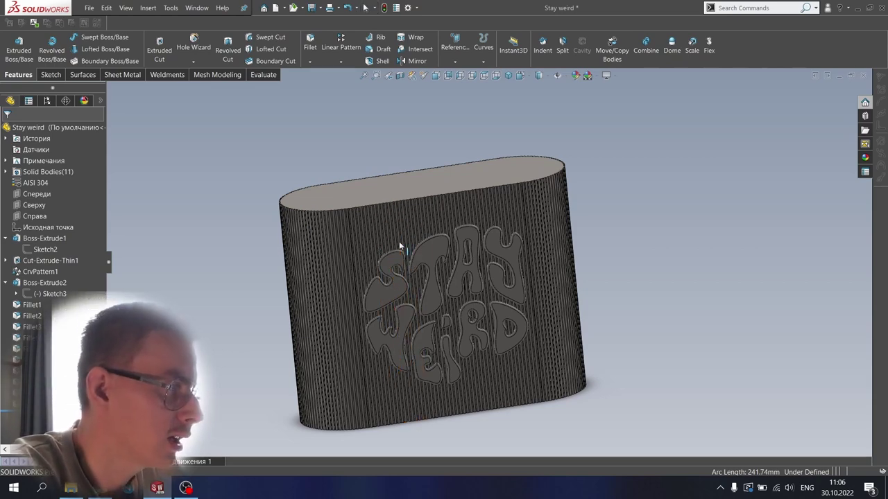
Examine the complete filleted lettering and the upper edge of the ribbed body from several distances
middle_drag(398, 241, 412, 231)
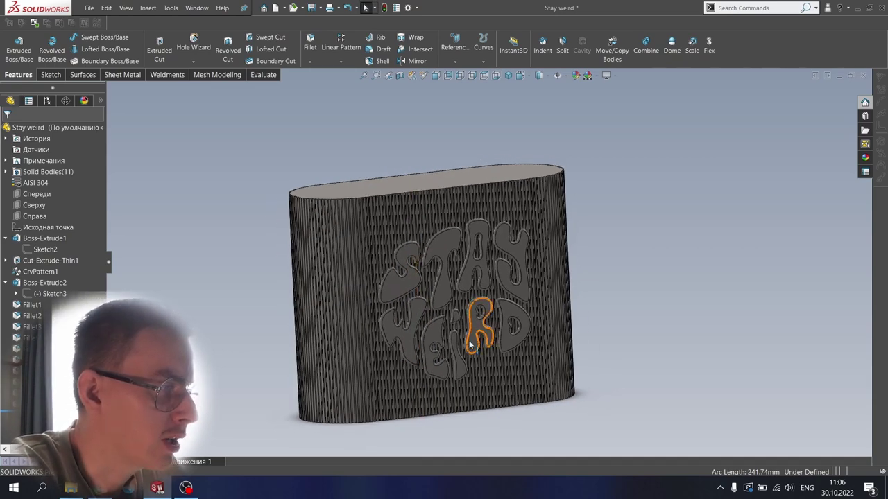
scroll(495, 337, down, 5)
scroll(492, 332, up, 6)
mouse_move(443, 191)
middle_down()
mouse_move(421, 175)
mouse_move(442, 188)
middle_up()
scroll(446, 185, down, 6)
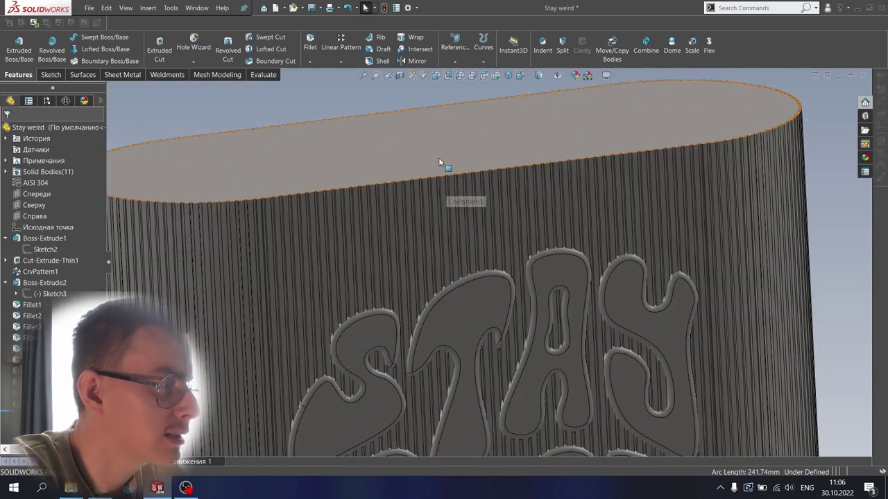
scroll(438, 157, up, 5)
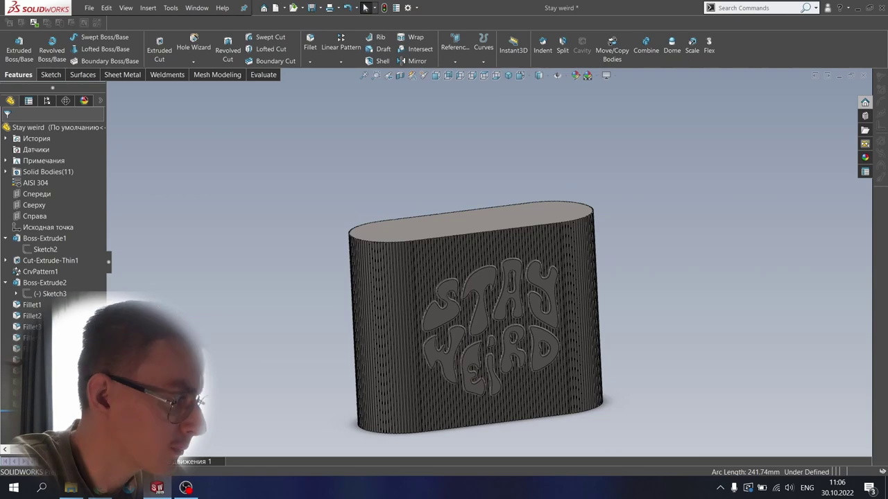
Roll the model back to CrvPattern1 to view the ribs without lettering, and further back to just after Cut-Extrude-Thin1
drag(59, 379, 59, 323)
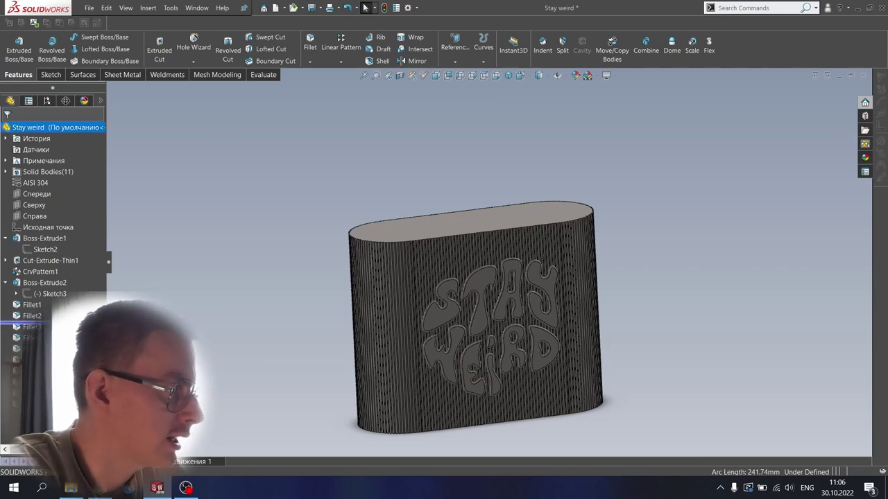
drag(86, 279, 86, 277)
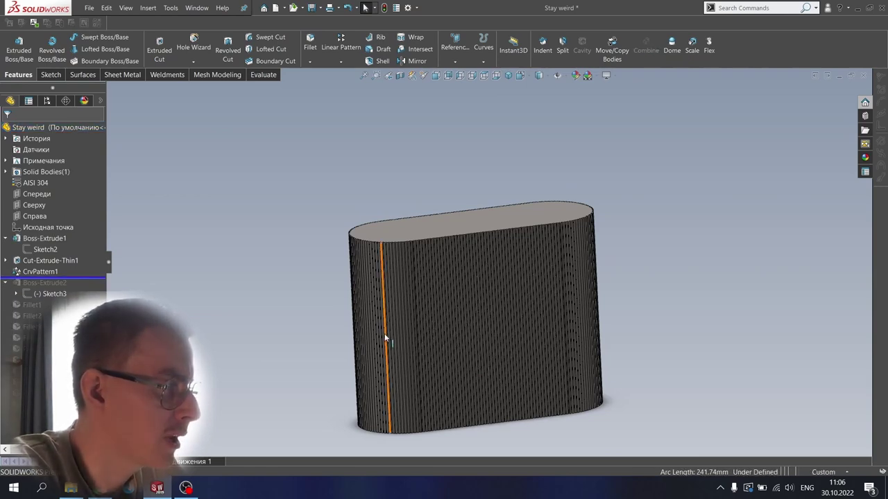
middle_drag(386, 337, 485, 310)
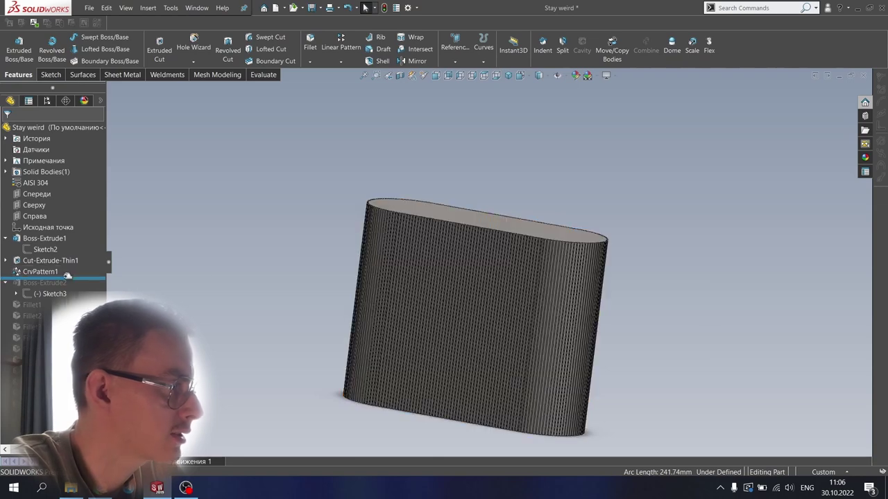
drag(83, 278, 83, 266)
scroll(489, 323, down, 5)
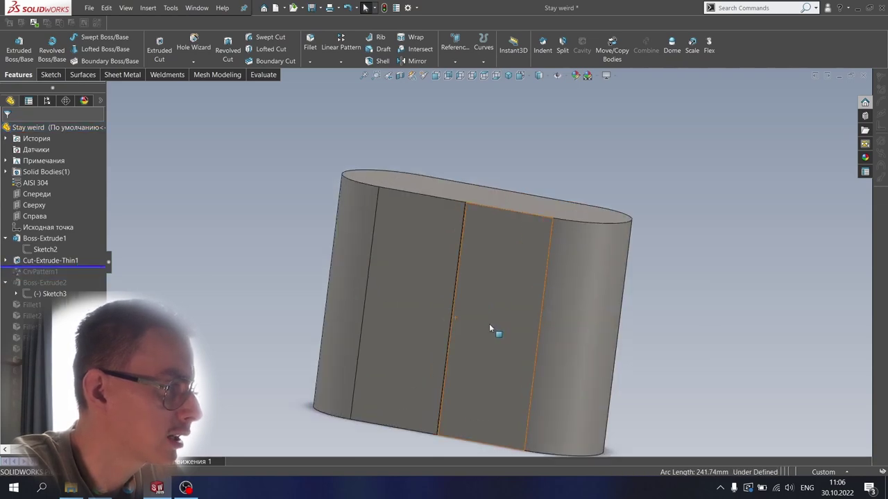
Measure the short edge of the single thin slot where it meets the body's upper face
scroll(493, 200, up, 5)
scroll(495, 197, down, 5)
middle_drag(473, 179, 212, 167)
right_drag(212, 168, 217, 142)
scroll(452, 275, down, 5)
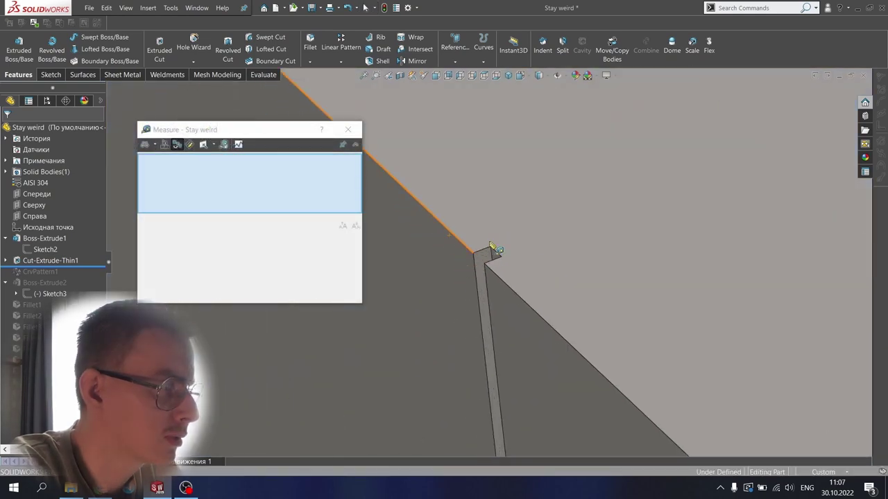
click(482, 254)
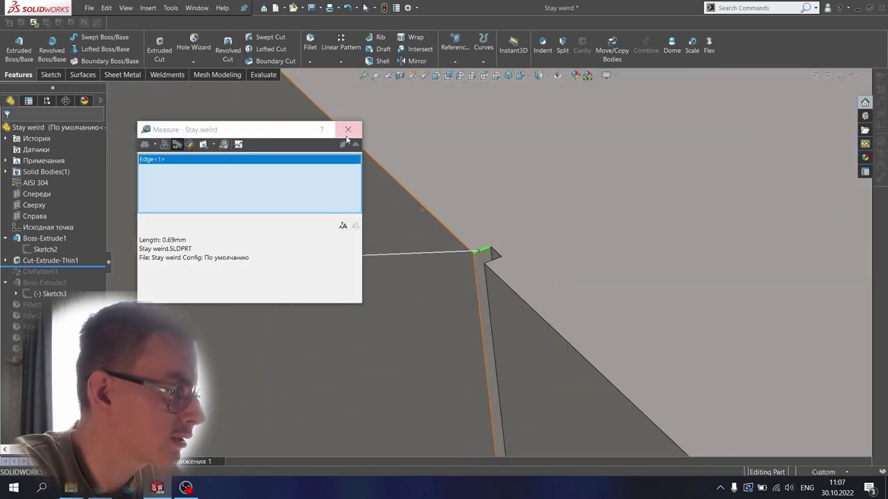
click(353, 131)
scroll(461, 194, up, 8)
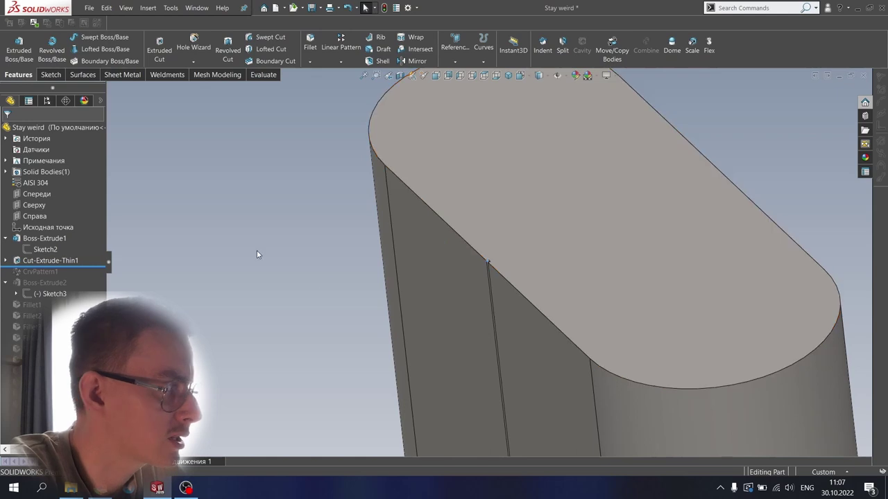
Start a new sketch on the uncut flat side face opposite the thin slot, viewed normal to it
middle_drag(473, 351, 520, 276)
scroll(458, 278, up, 5)
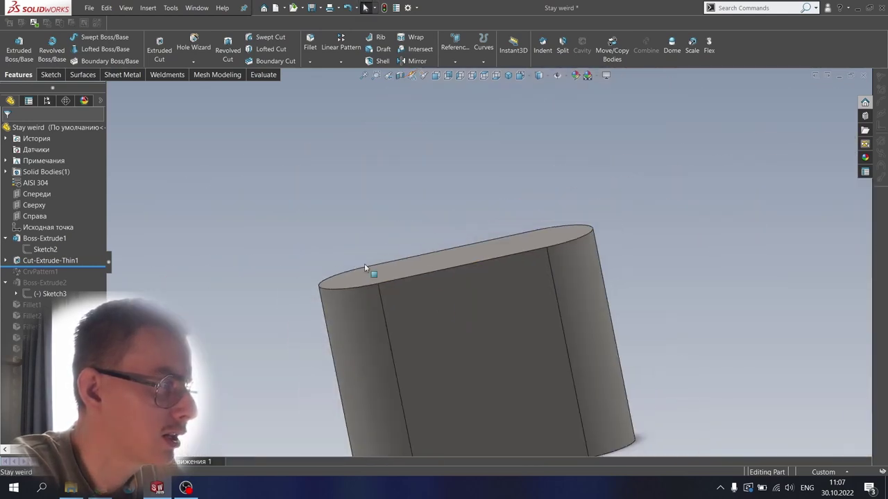
click(476, 317)
click(559, 290)
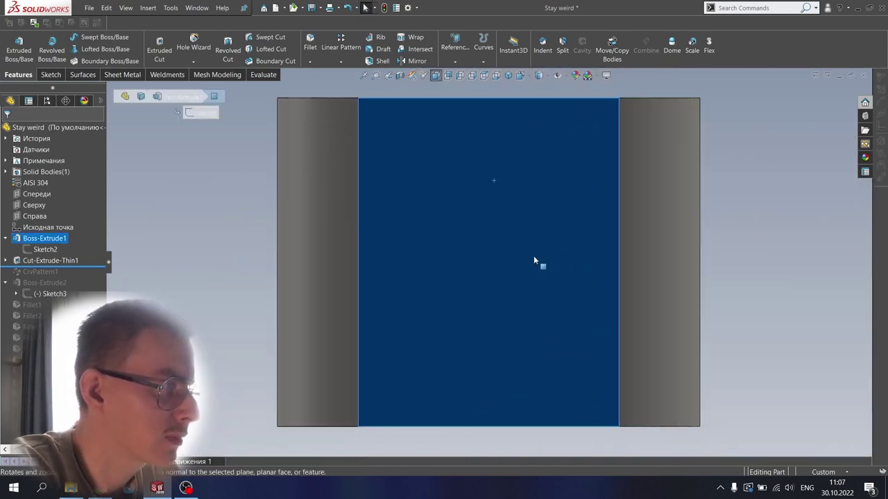
right_click(442, 189)
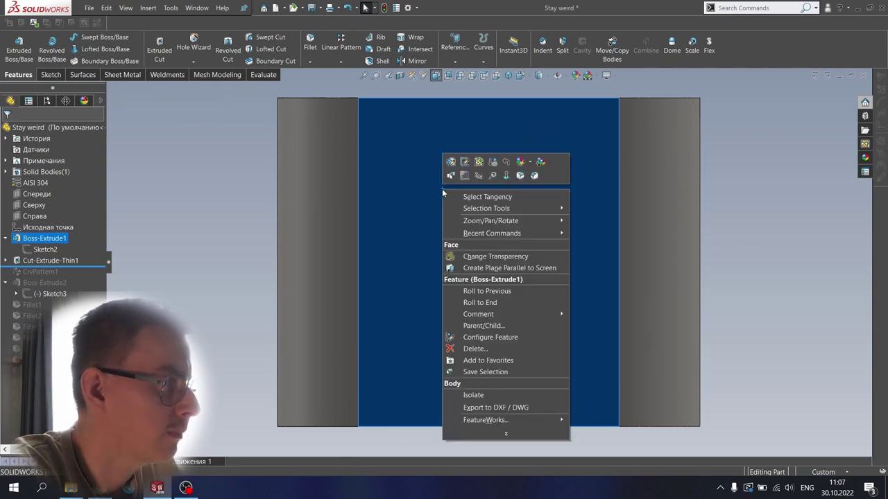
click(465, 175)
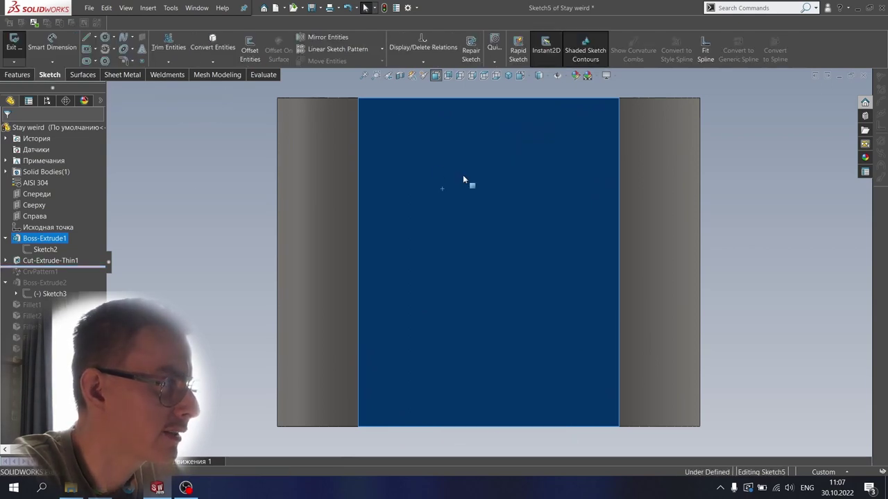
Create an explicit equation-driven curve with y = cos(x/7)*6.9, x1 = 0 and x2 = 140
click(131, 38)
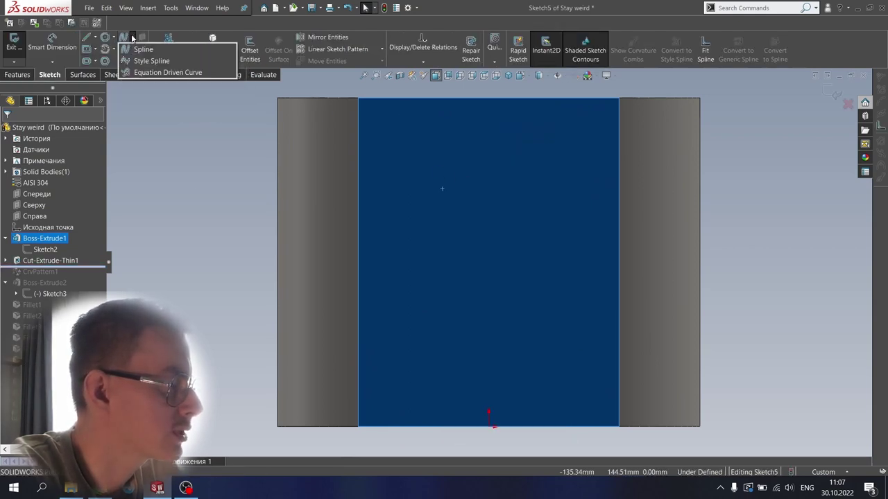
click(127, 73)
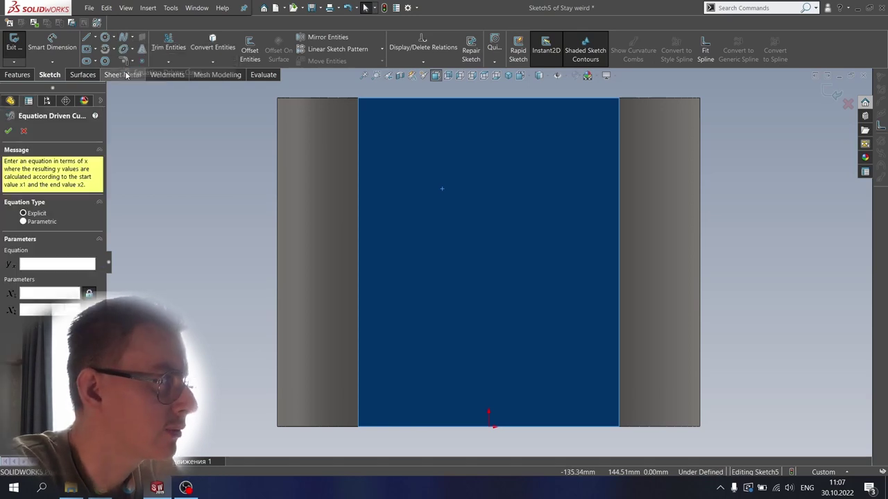
click(47, 264)
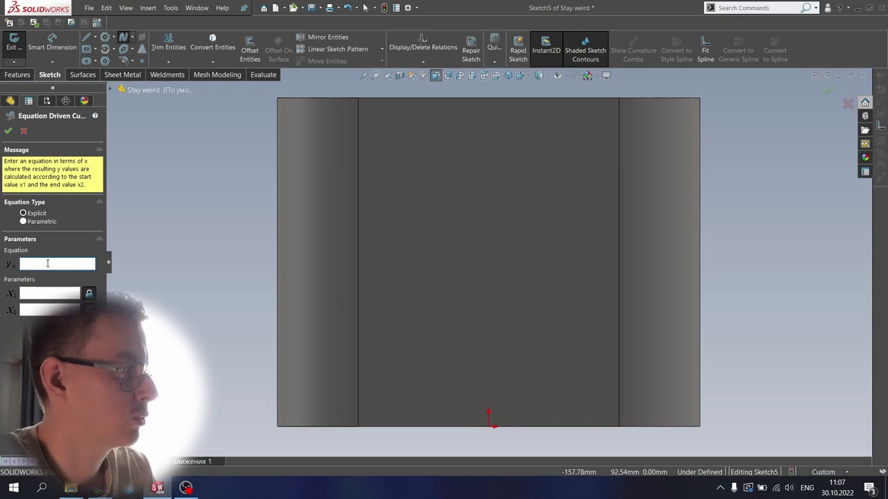
click(53, 292)
text(0)
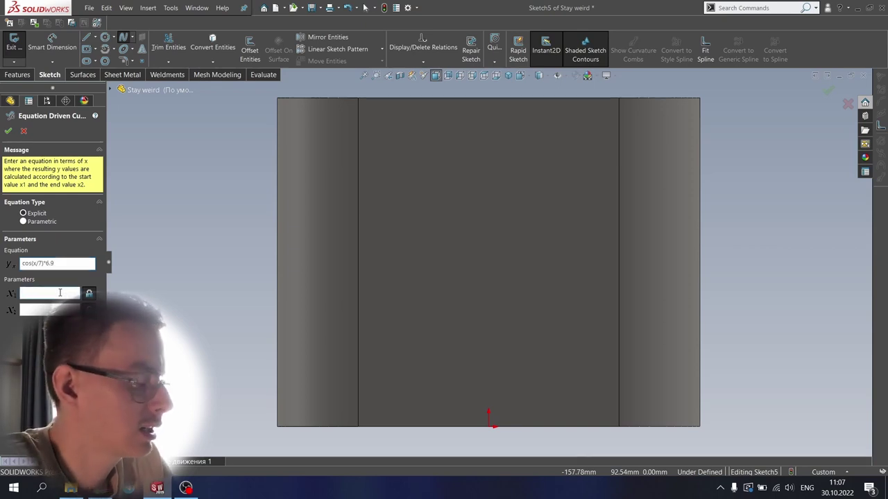
click(53, 310)
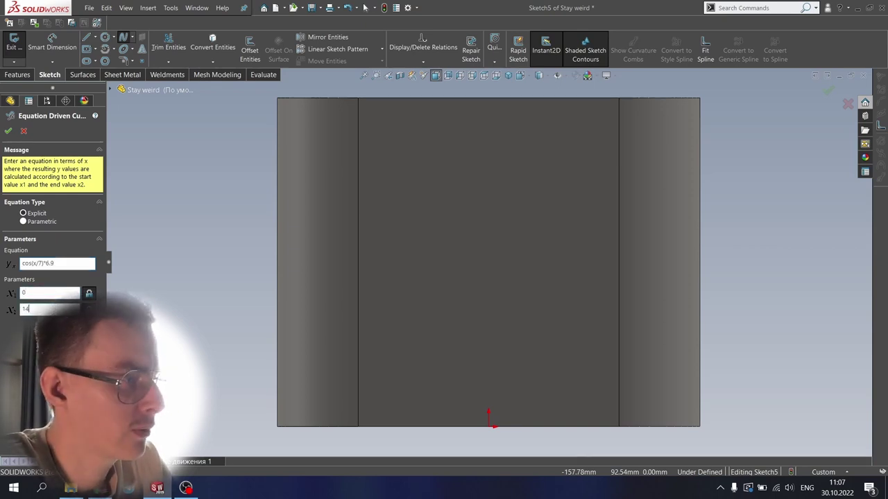
scroll(344, 277, up, 4)
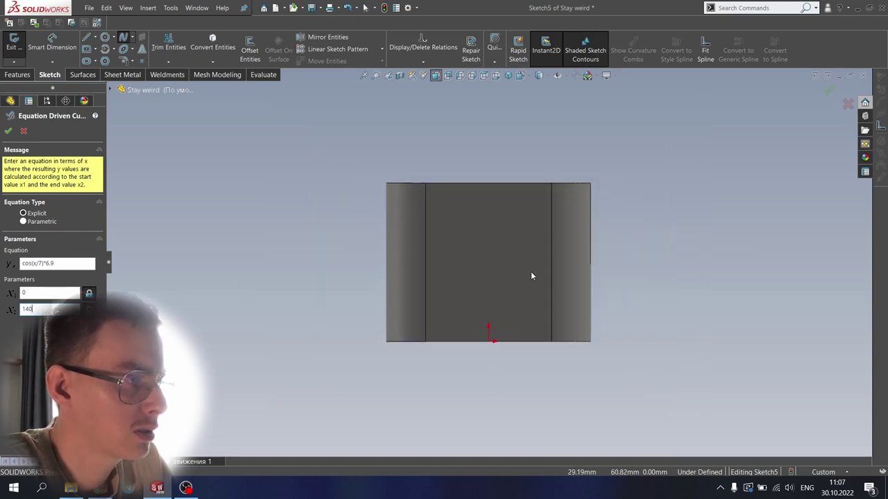
scroll(546, 272, down, 2)
key(Return)
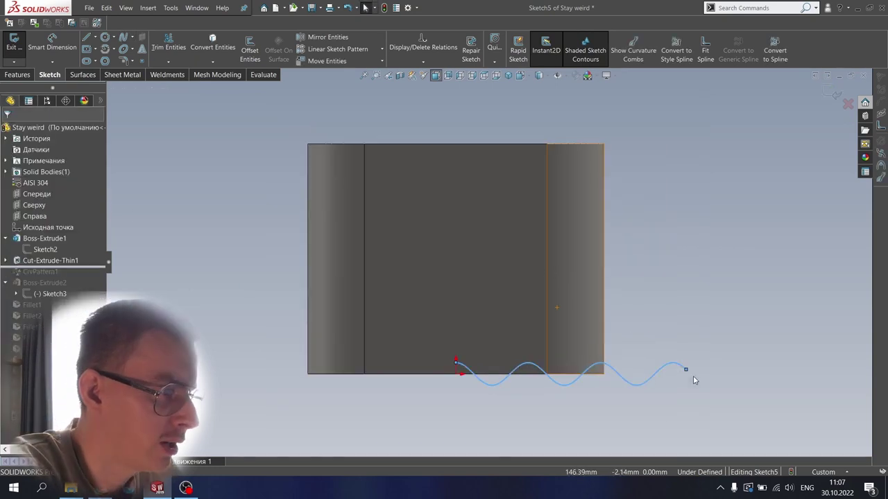
Reposition the wave curve's endpoints so it runs vertically from the origin to the middle of the face's upper edge, and select the curve
drag(685, 373, 476, 157)
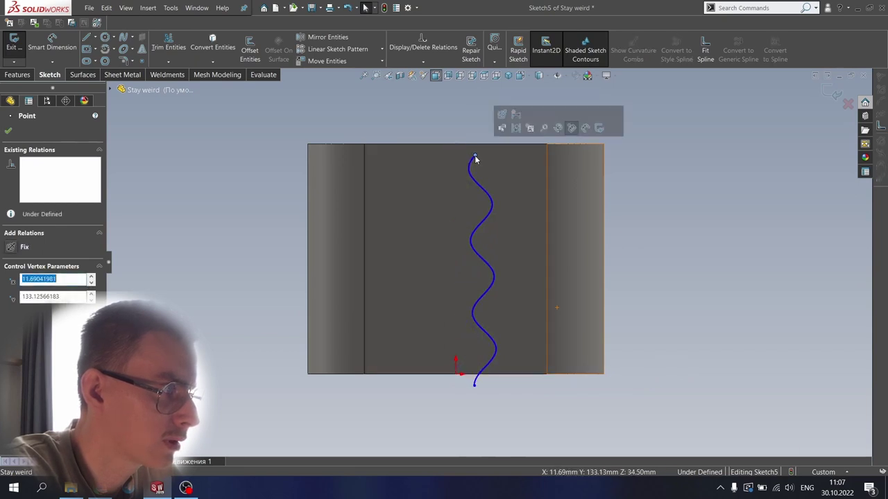
drag(475, 389, 456, 375)
click(463, 253)
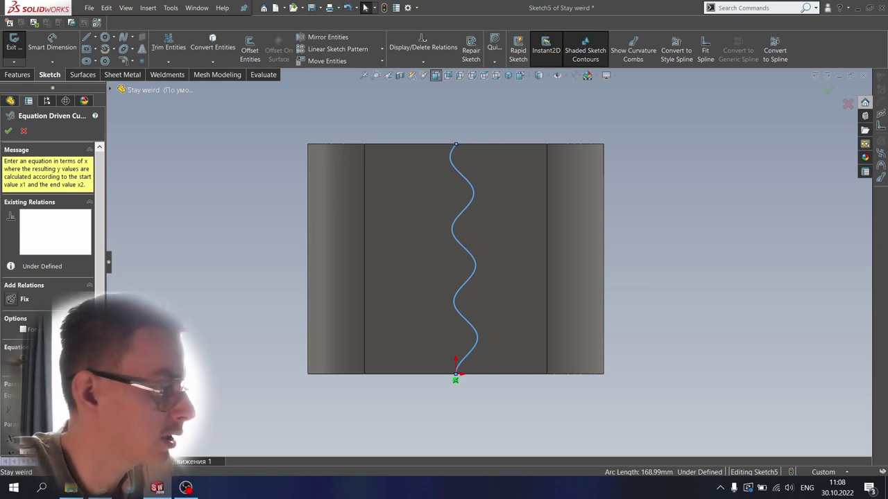
Adjust the wave curve's equation until about eleven evenly spaced, shallow waves run up the full height of the face
key(Return)
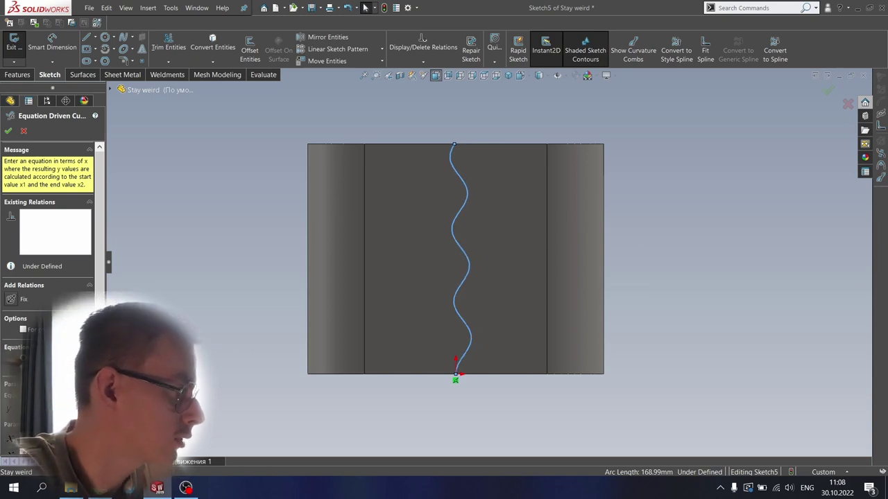
key(Return)
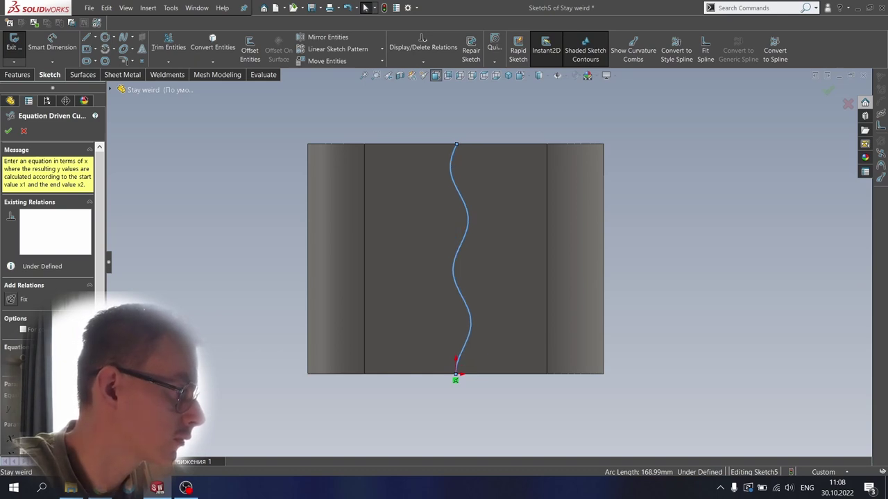
key(Return)
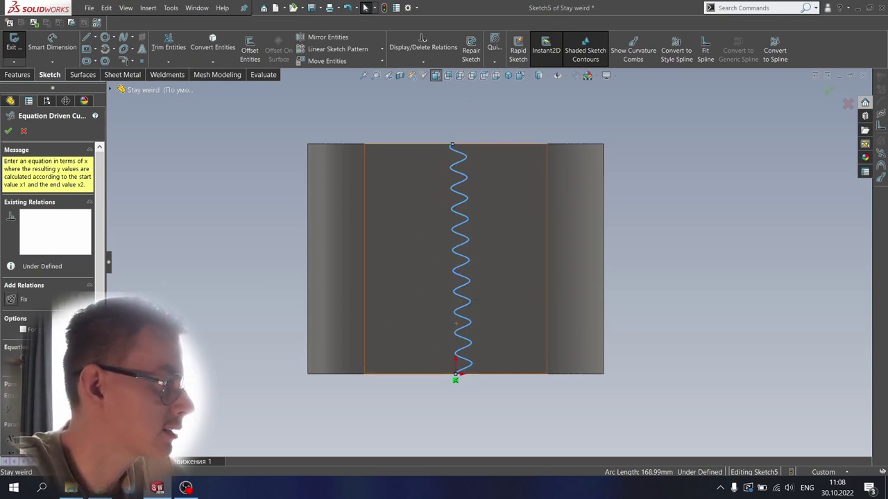
key(Return)
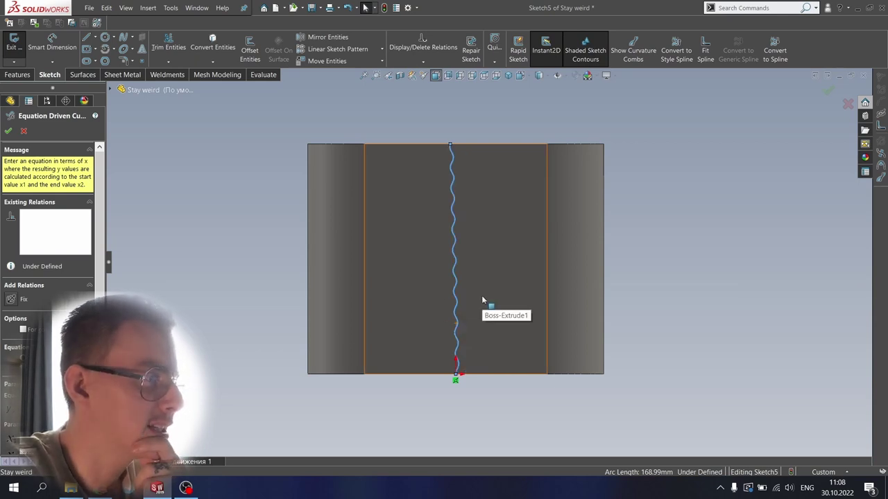
scroll(481, 299, down, 2)
scroll(476, 305, up, 2)
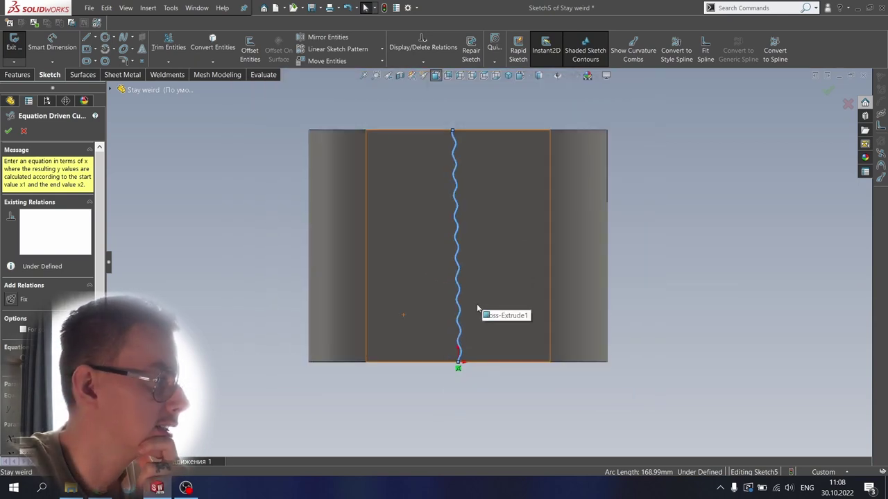
Move the wave curve's upper endpoint onto the face's upper edge, almost directly above the origin
click(454, 132)
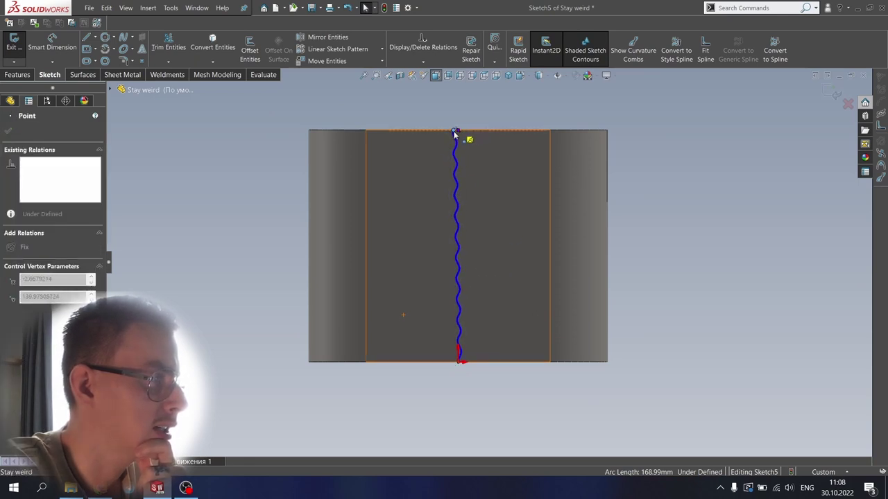
mouse_move(454, 134)
mouse_down()
mouse_move(486, 143)
mouse_move(459, 137)
mouse_up()
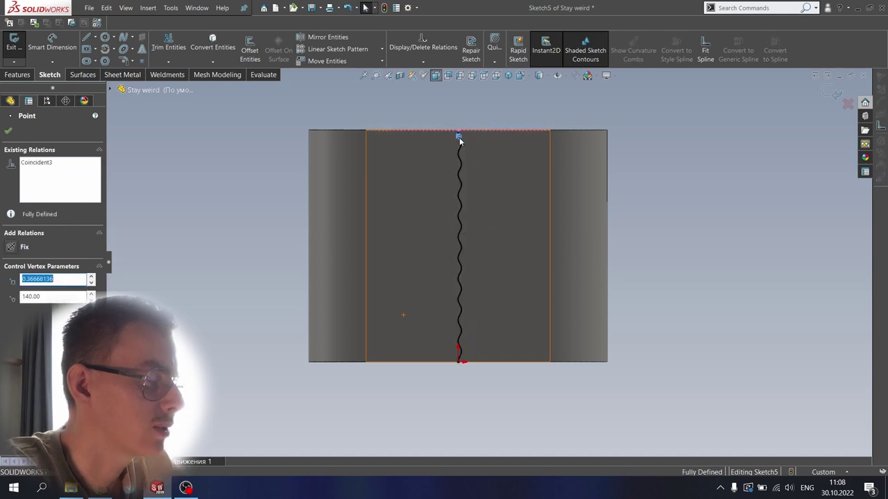
click(8, 130)
Draw a vertical line about 31 mm long downward from the origin, extending the wave curve below the body
click(86, 39)
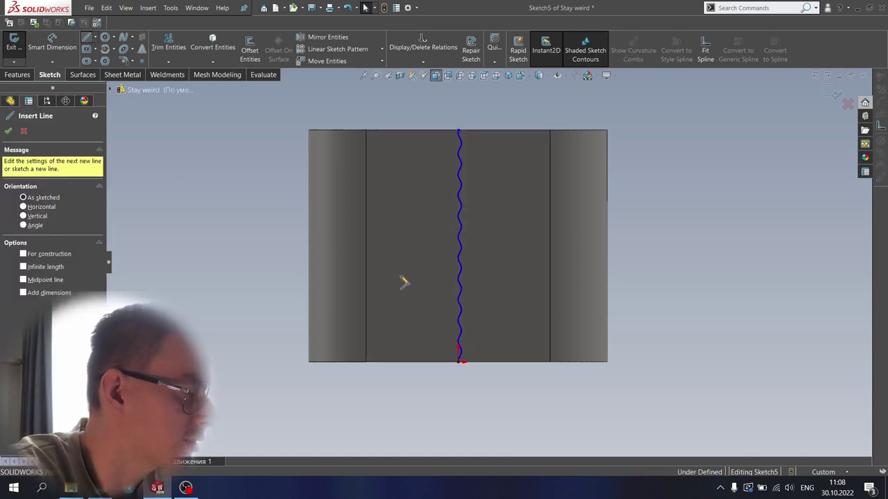
click(460, 361)
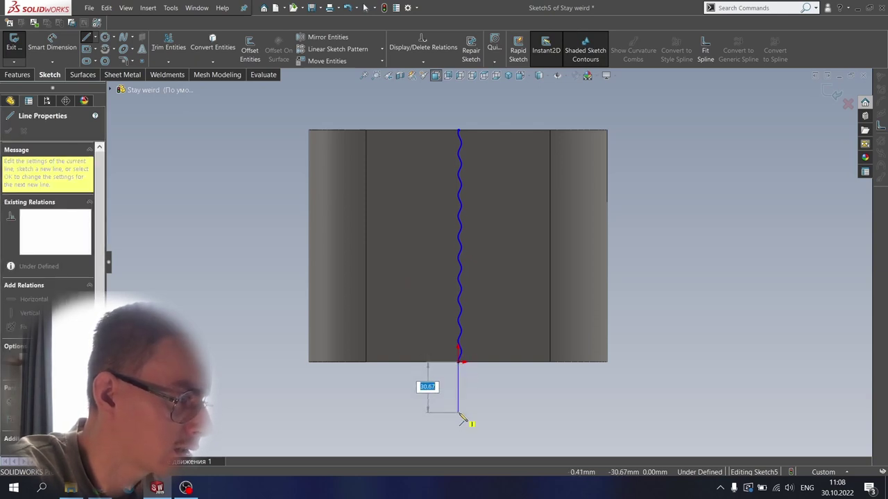
click(458, 412)
right_click(491, 396)
click(497, 397)
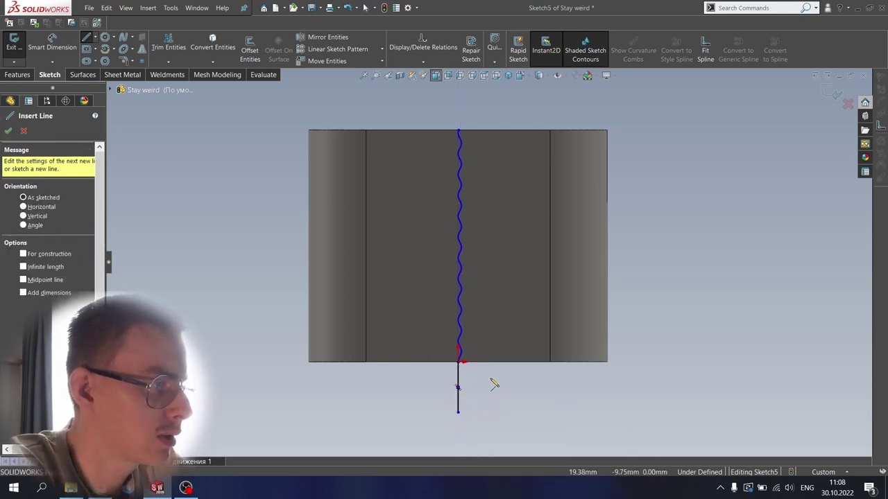
key(Escape)
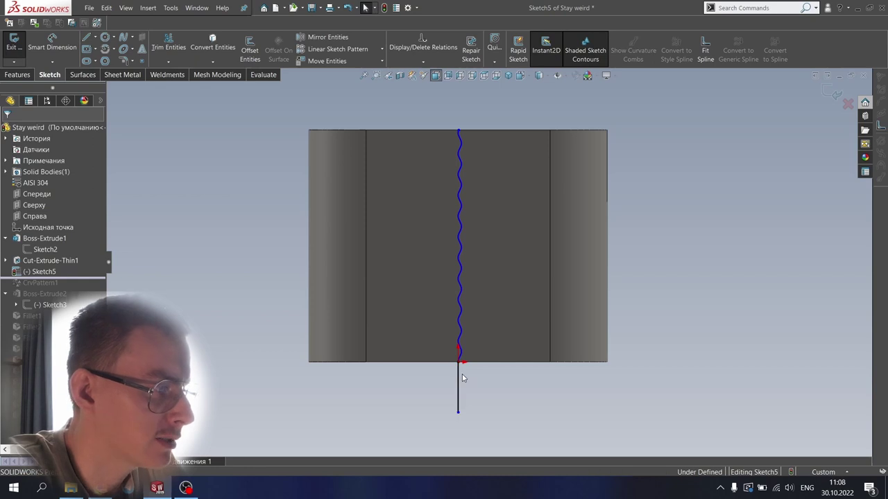
Select the wave curve together with the vertical line below the body and constrain them to each other at the origin
click(457, 378)
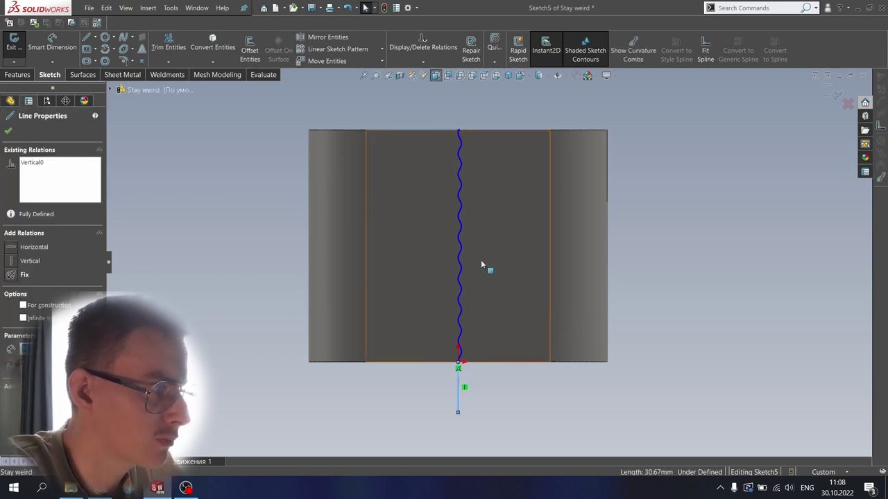
scroll(457, 366, down, 10)
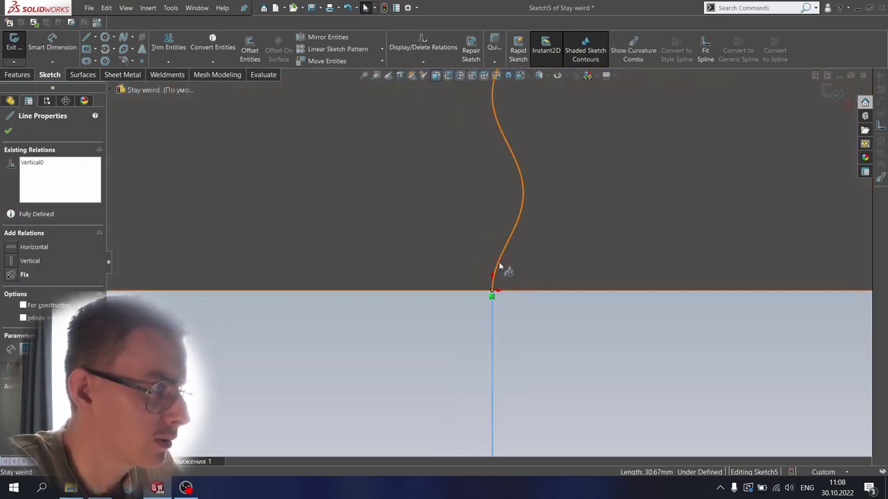
click(500, 266)
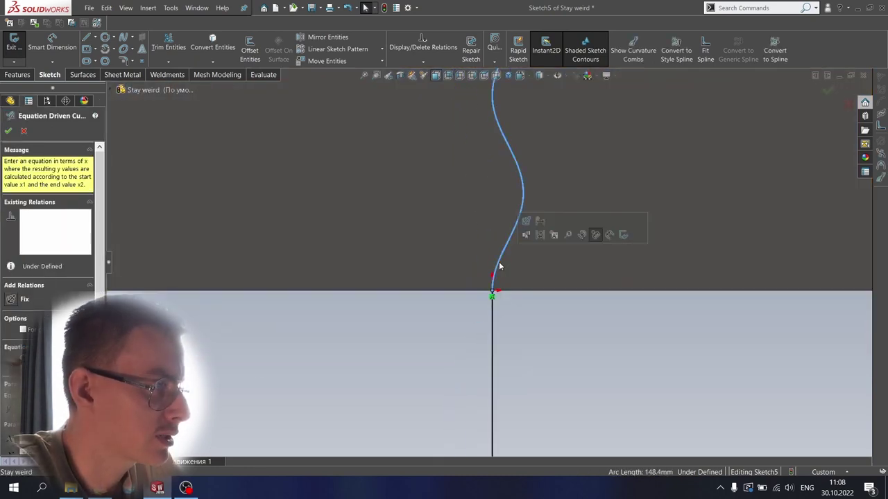
ctrl+click(494, 329)
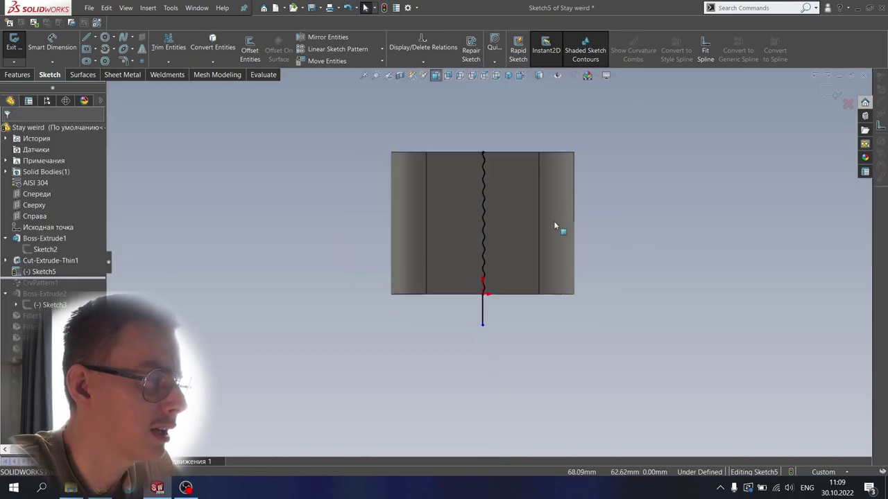
Draw a line up from the wave curve's upper end and straighten it to vertical, about 27 mm long above the body
scroll(503, 152, down, 3)
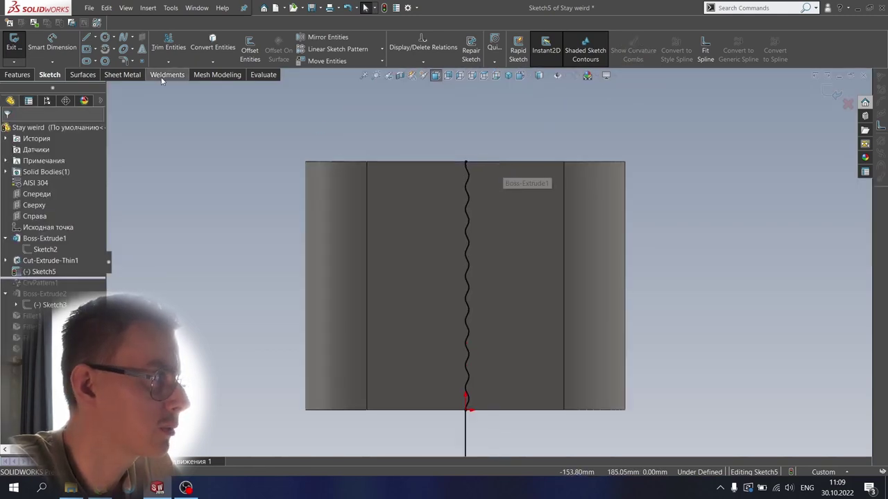
click(87, 38)
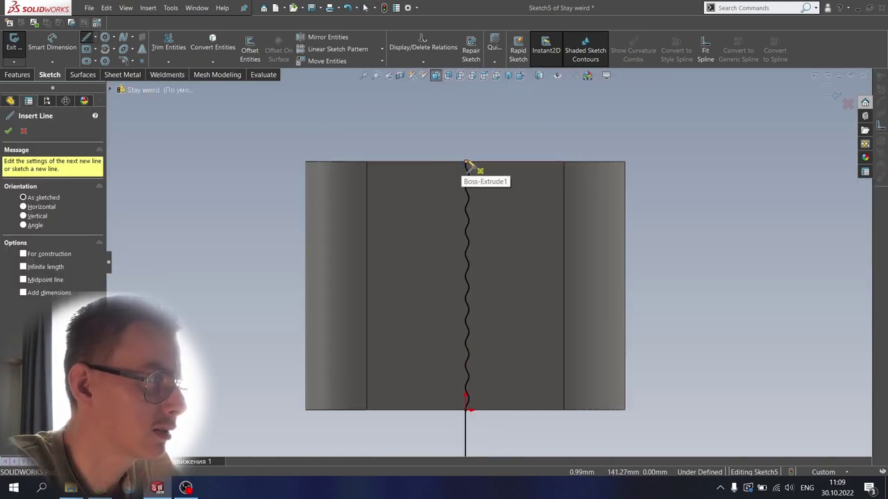
click(466, 162)
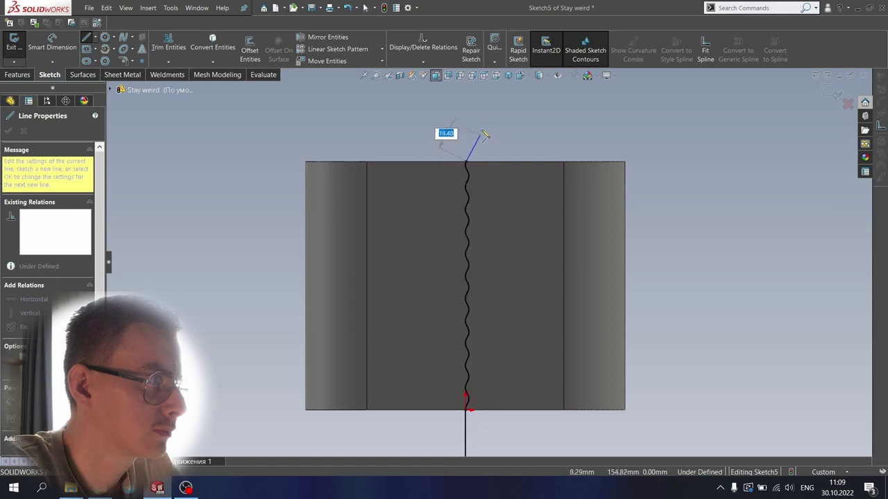
click(487, 122)
right_click(512, 136)
click(531, 144)
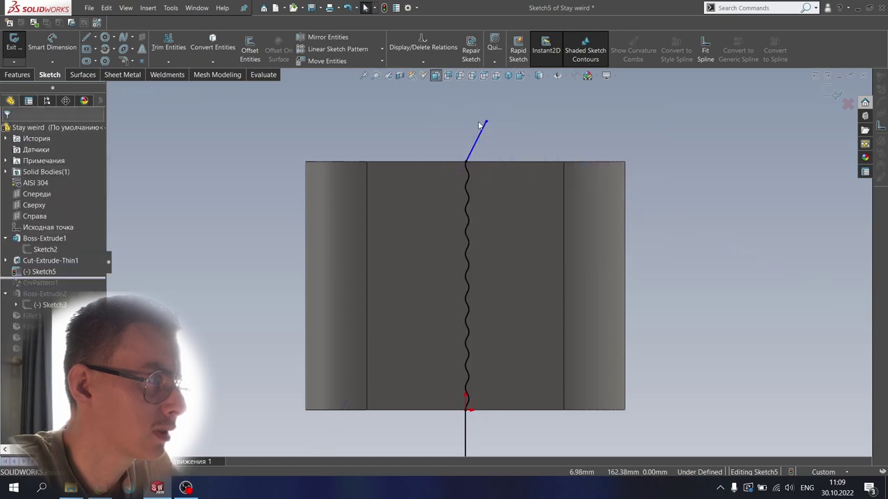
drag(485, 122, 466, 116)
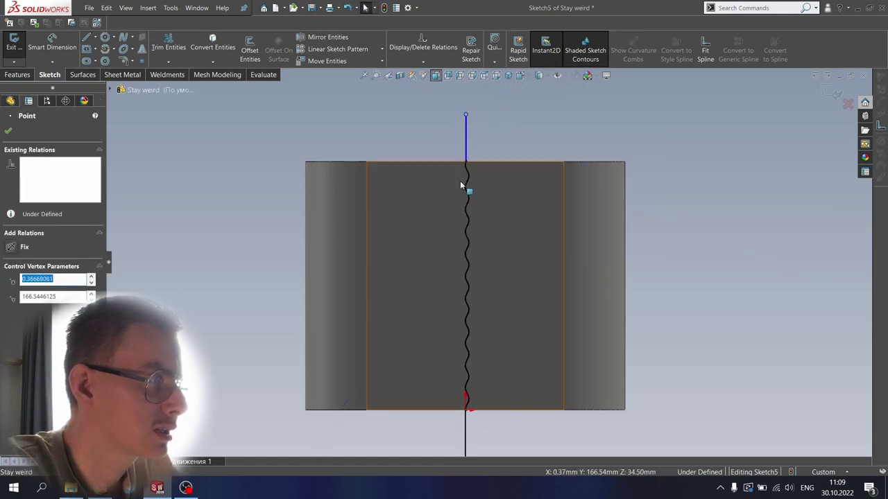
scroll(461, 184, up, 3)
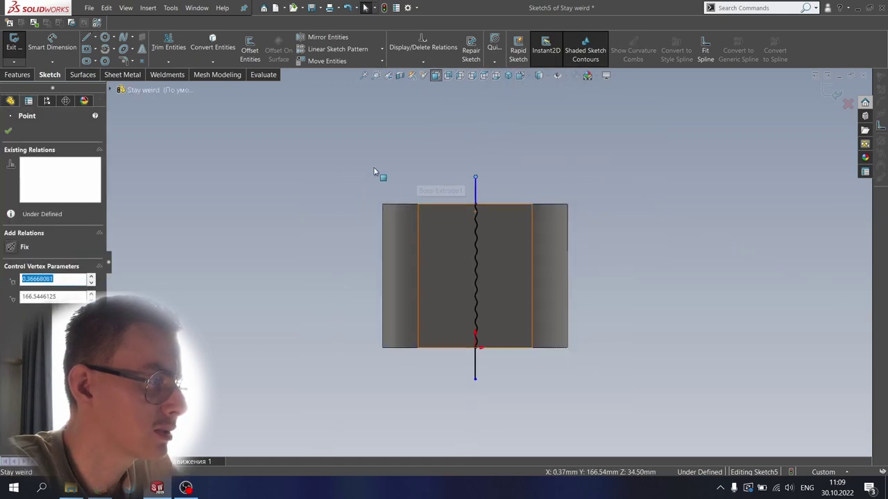
click(8, 132)
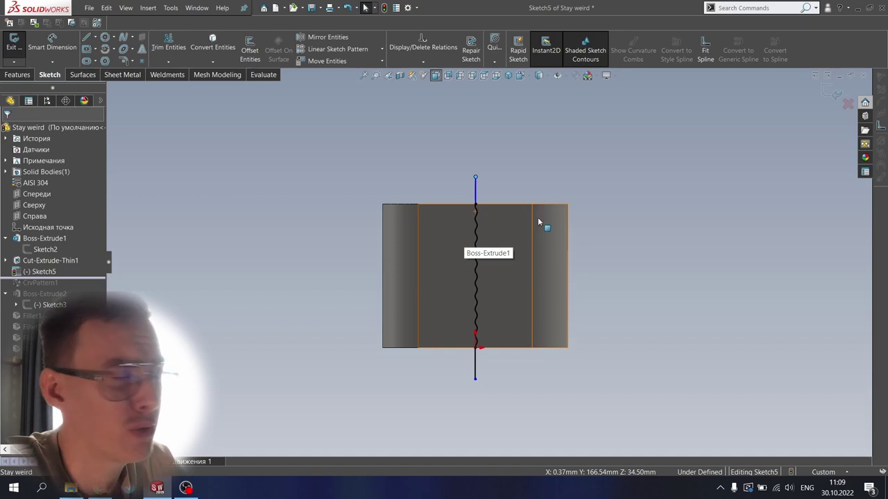
Start an Extruded Cut from the wave sketch as a Mid-Plane thin feature with a thickness of 0.8 mm
middle_drag(546, 170, 495, 194)
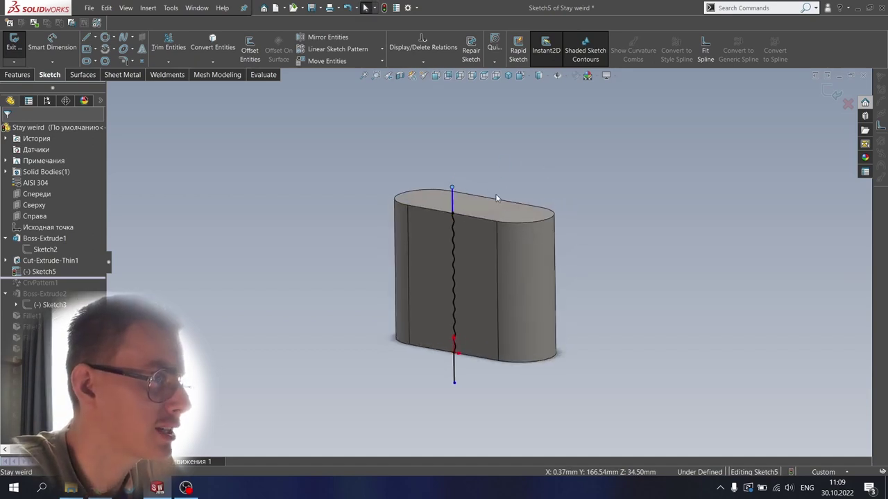
click(17, 74)
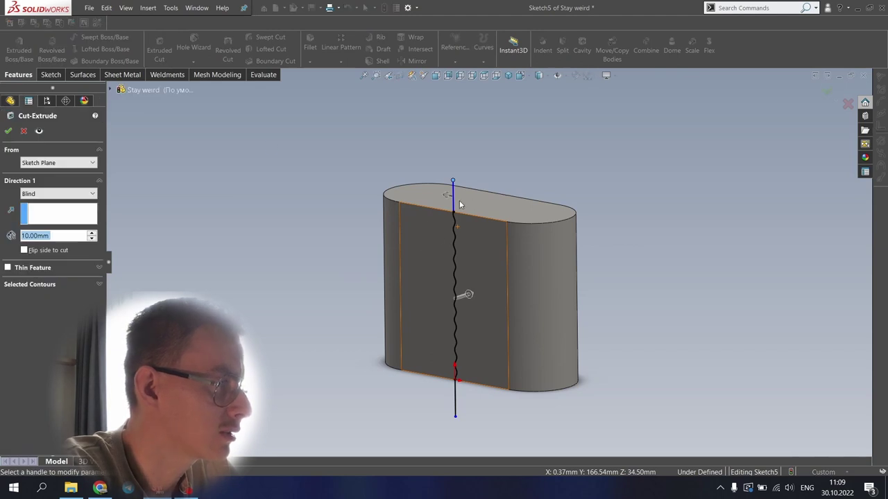
scroll(472, 241, down, 2)
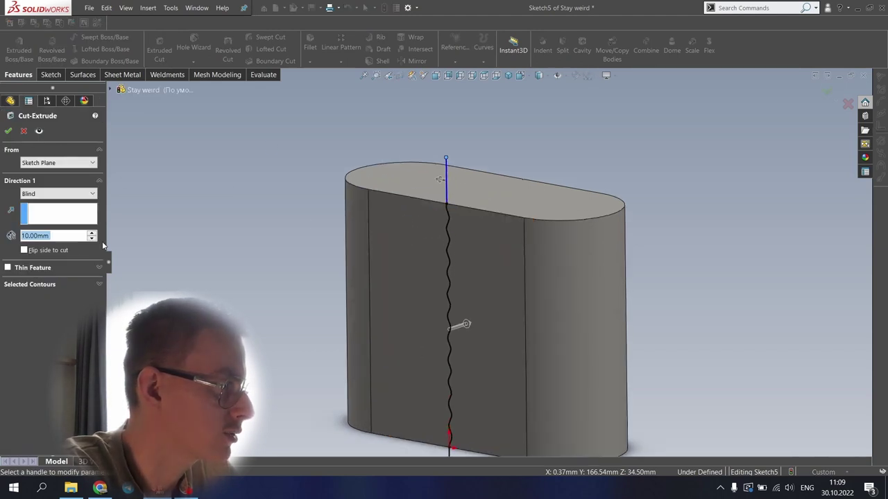
click(8, 267)
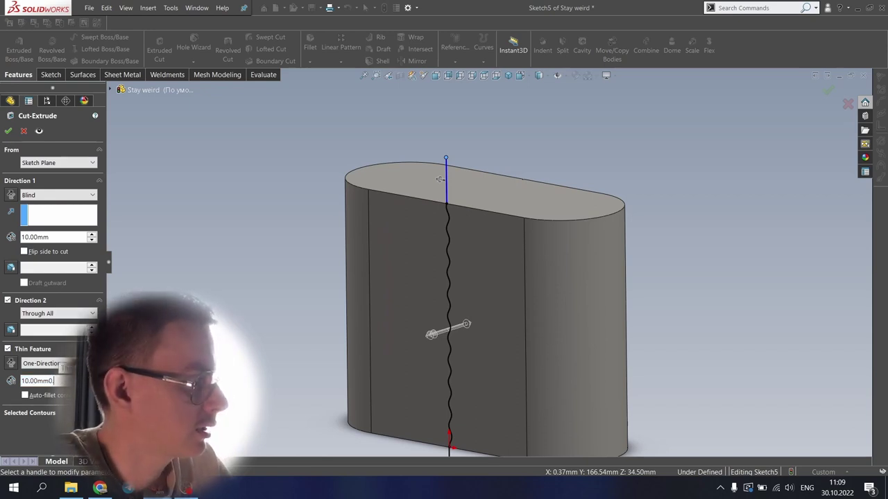
key(BackSpace)
text(.8)
click(47, 364)
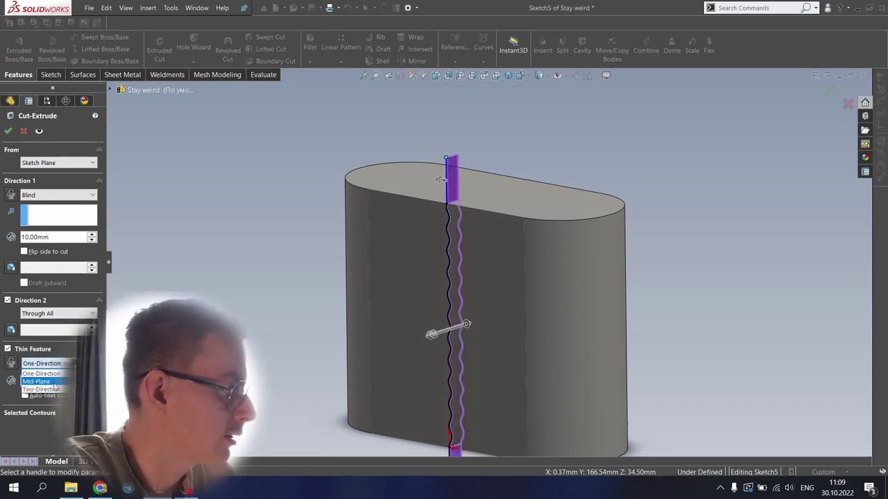
click(43, 380)
Set the thin cut's Direction 1 to a blind depth of 0.69 mm with Direction 2 Through All, and create the cut
drag(58, 236, 7, 235)
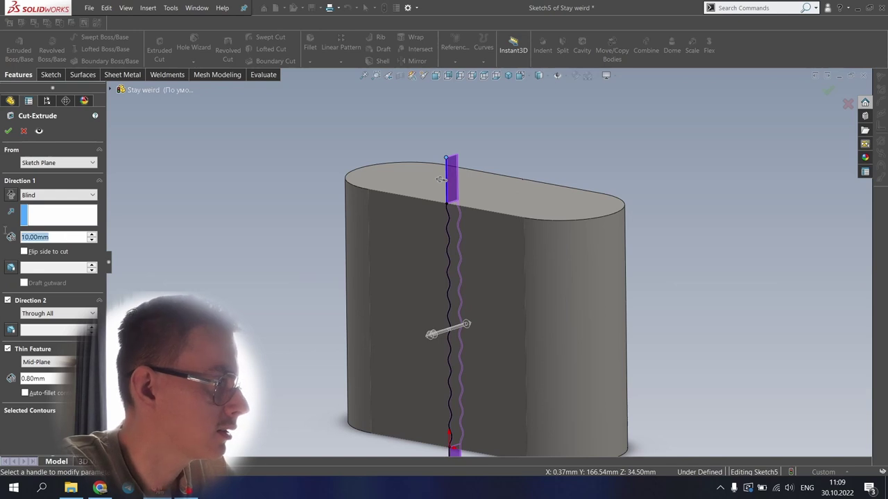
text(0.69)
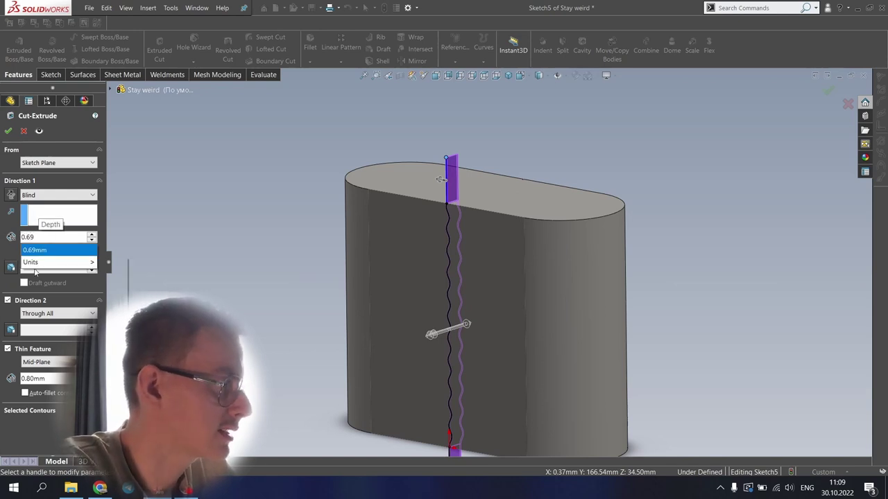
key(Escape)
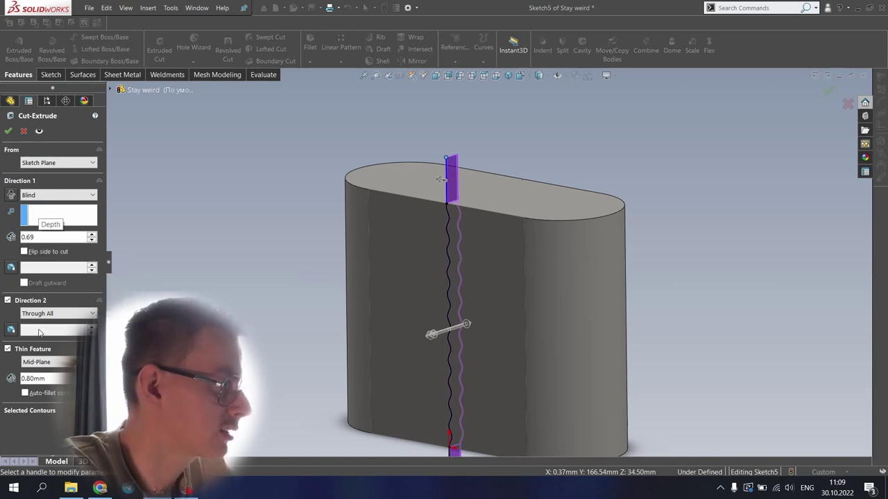
key(Return)
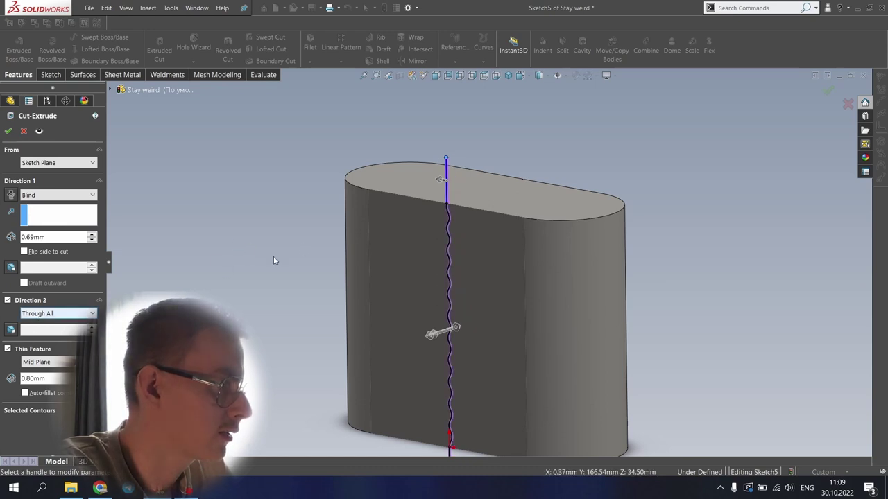
middle_drag(275, 260, 271, 269)
click(51, 314)
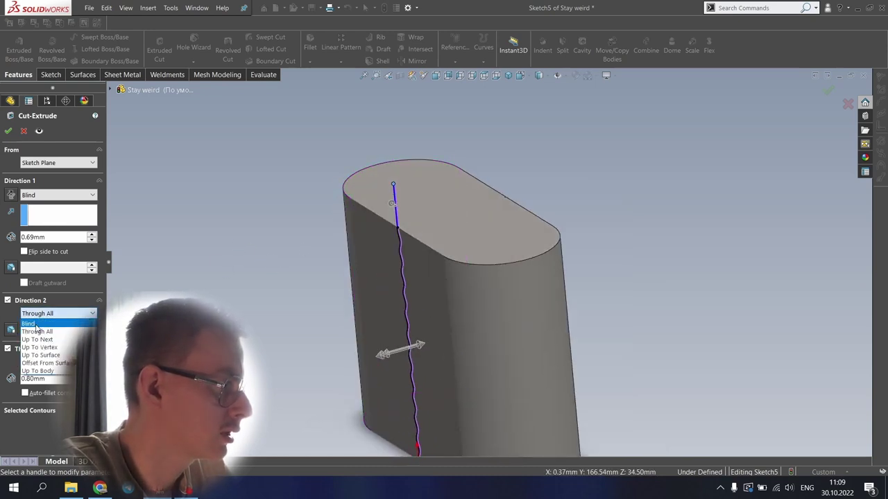
click(44, 330)
middle_drag(348, 253, 365, 229)
click(8, 131)
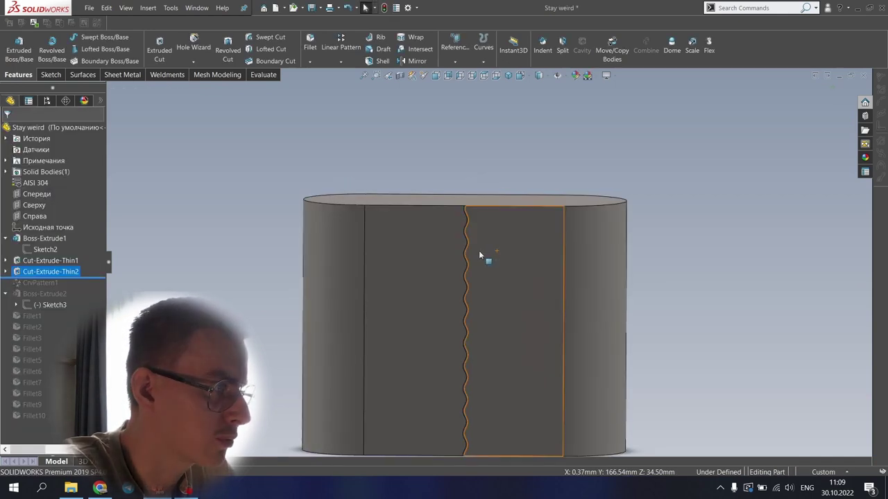
Restore the curve pattern and replace its patterned feature Cut-Extrude-Thin1 with the wave cut Cut-Extrude-Thin2
drag(94, 278, 93, 286)
click(47, 283)
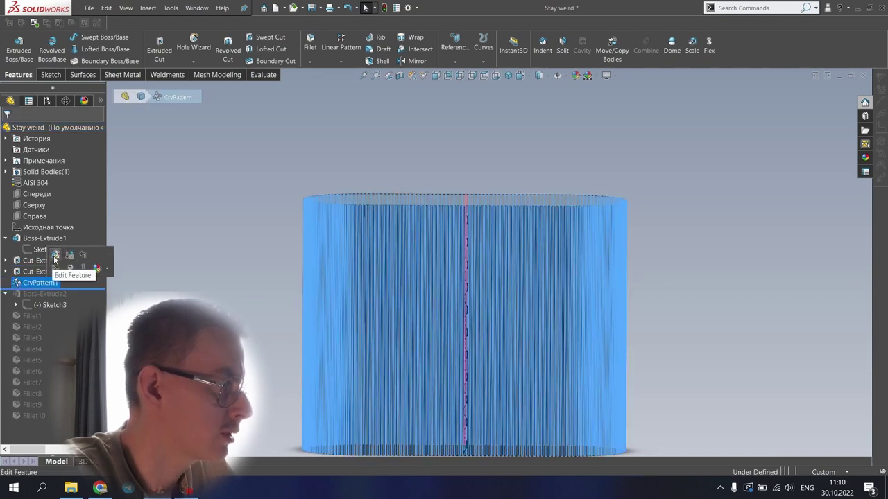
click(55, 261)
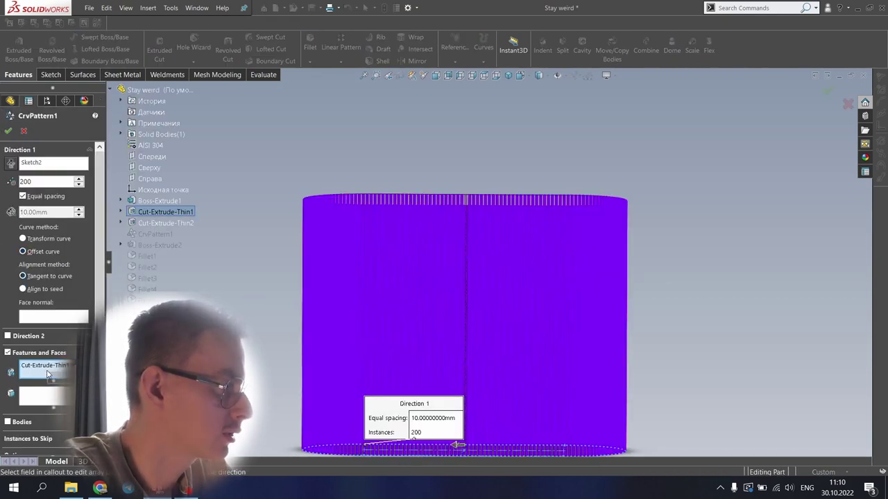
click(61, 377)
middle_drag(303, 279, 291, 300)
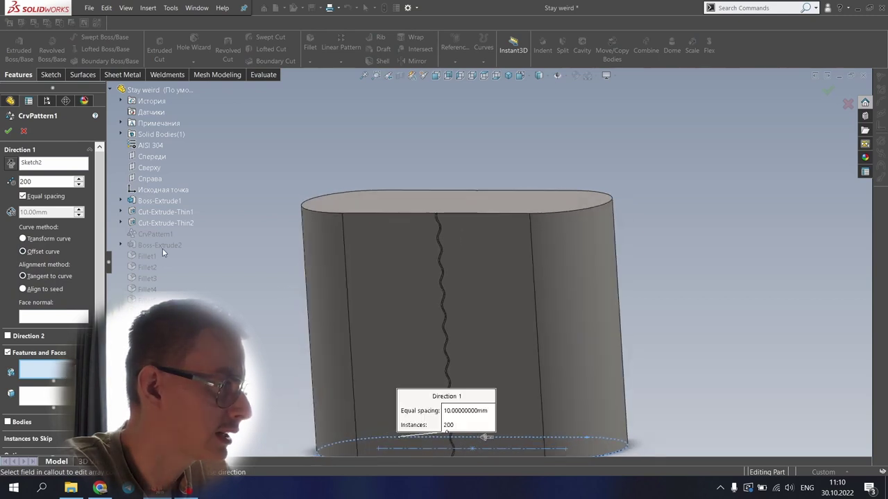
click(158, 224)
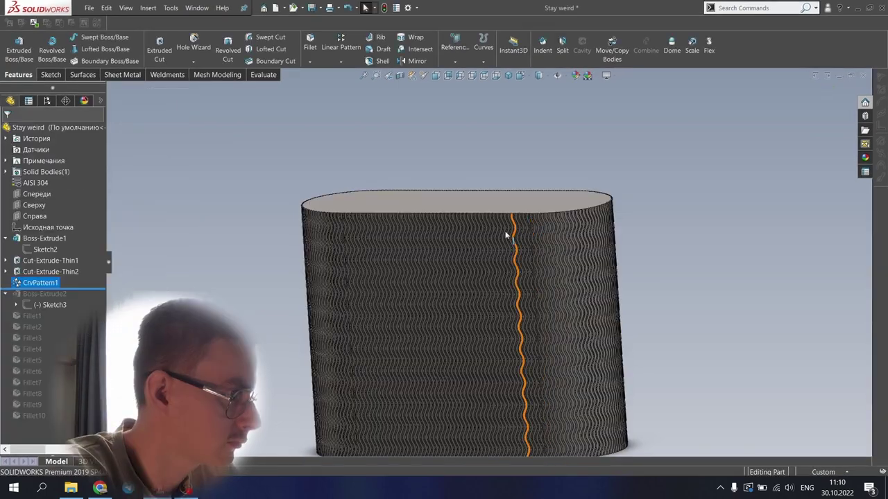
Examine the patterned wave slots around the body, especially where they meet the original straight slot
middle_drag(426, 262, 466, 264)
scroll(465, 263, down, 7)
scroll(455, 259, up, 4)
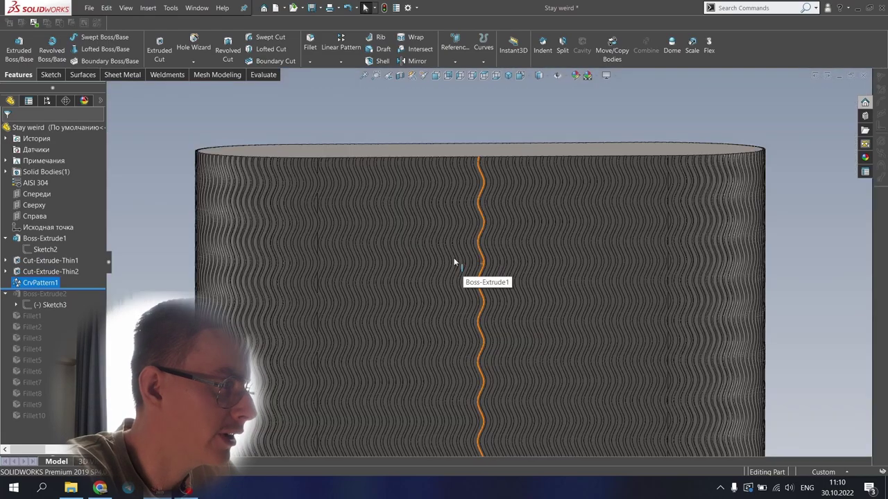
scroll(454, 263, up, 2)
right_click(72, 261)
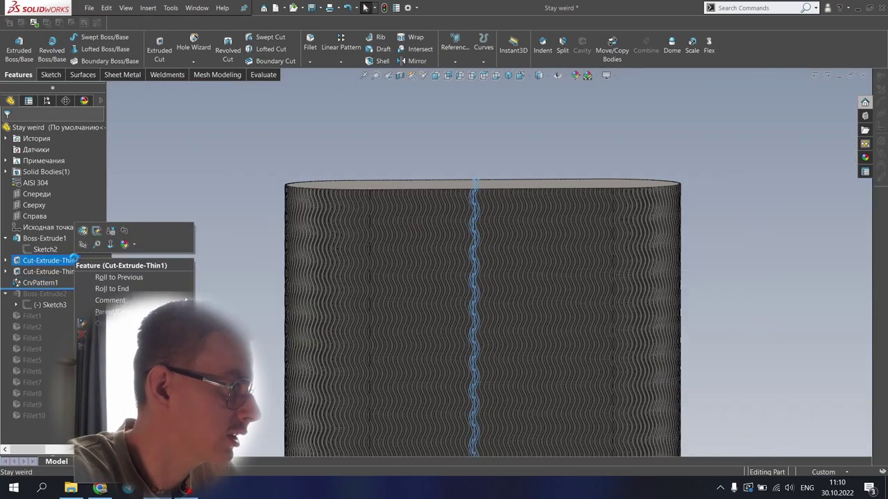
click(378, 153)
middle_drag(394, 182, 524, 170)
scroll(340, 229, down, 5)
mouse_move(415, 251)
middle_down()
mouse_move(405, 253)
mouse_move(407, 188)
mouse_move(412, 217)
middle_up()
middle_drag(412, 219, 408, 253)
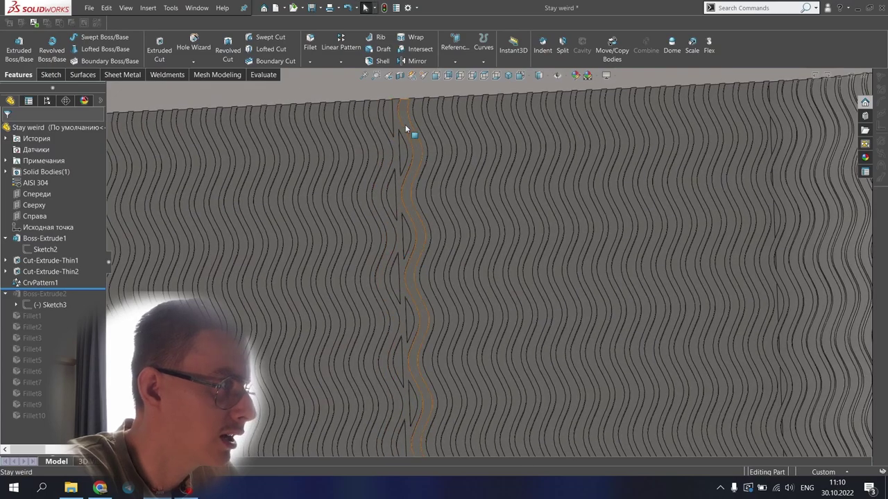
middle_drag(401, 159, 397, 222)
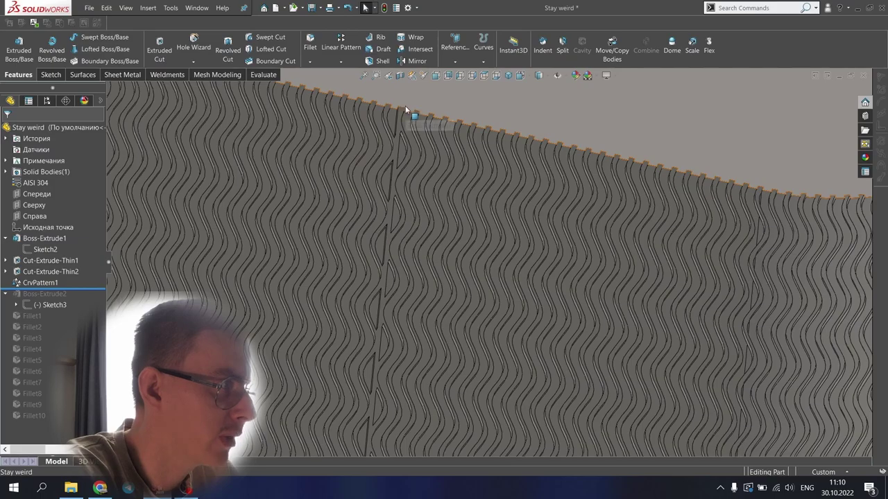
scroll(398, 132, down, 3)
scroll(468, 264, up, 3)
scroll(468, 264, up, 5)
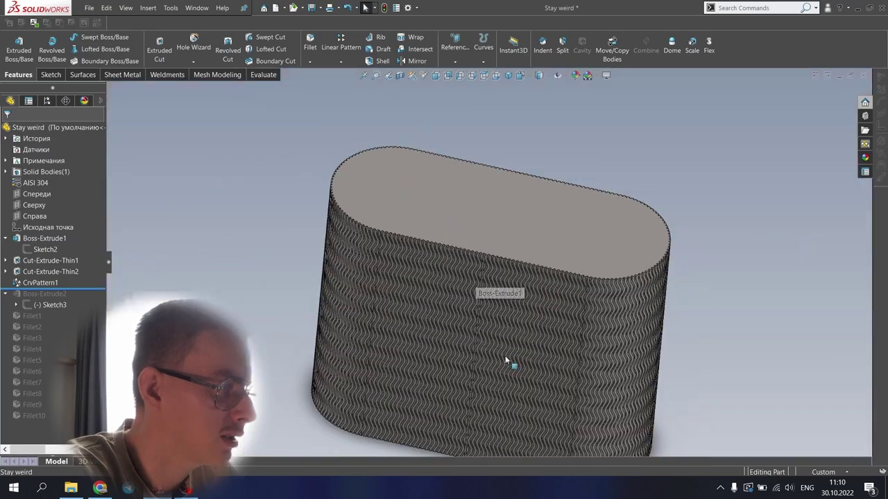
scroll(475, 415, down, 4)
mouse_move(481, 335)
middle_down()
mouse_move(507, 248)
mouse_move(483, 240)
mouse_move(493, 247)
middle_up()
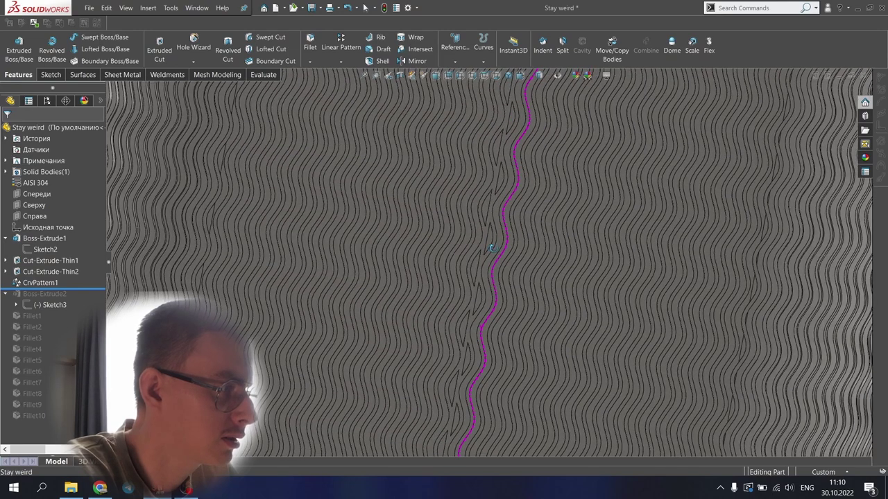
Delete the original straight slot feature Cut-Extrude-Thin1
right_click(46, 263)
click(76, 339)
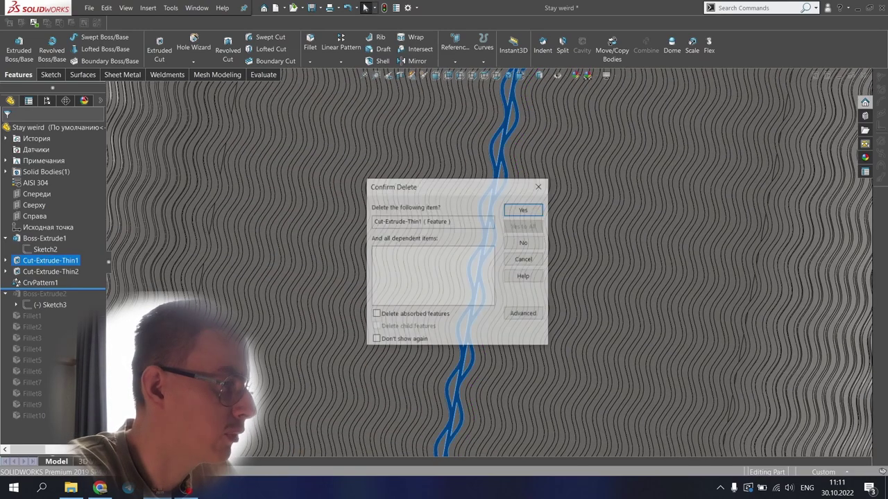
click(524, 207)
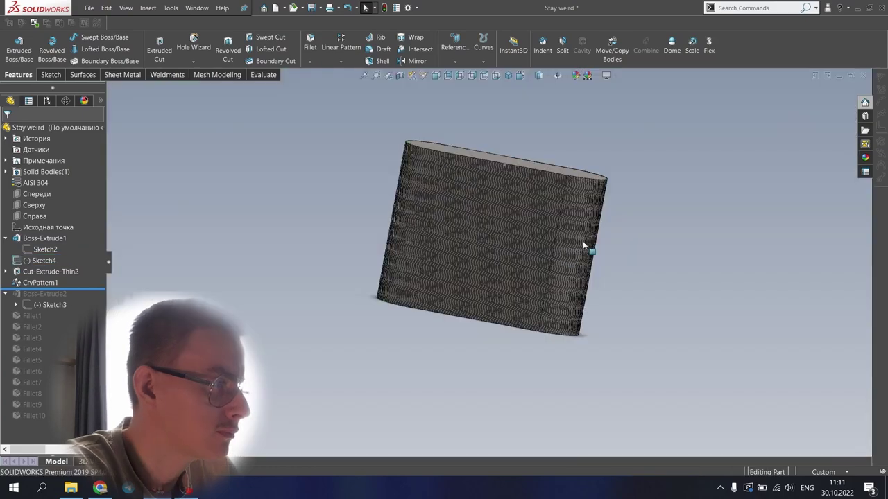
Delete the leftover line sketch of the straight slot from the body's top edge
middle_drag(587, 248, 457, 200)
scroll(474, 194, down, 8)
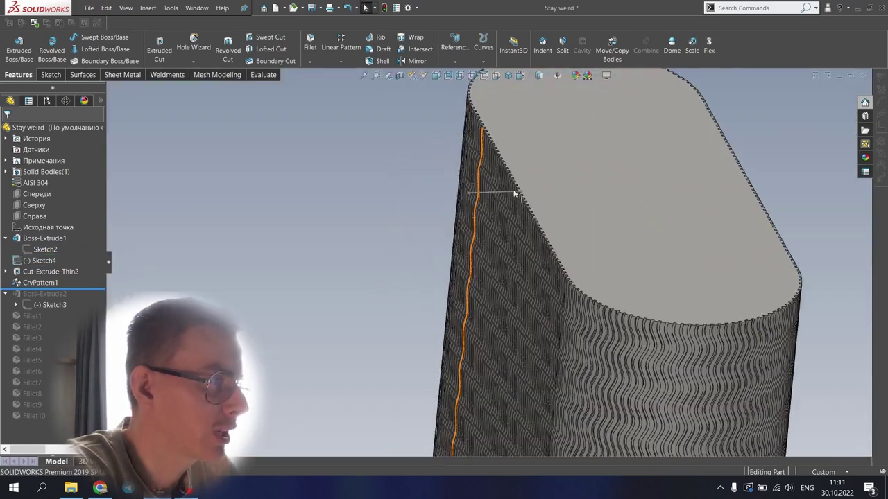
click(476, 194)
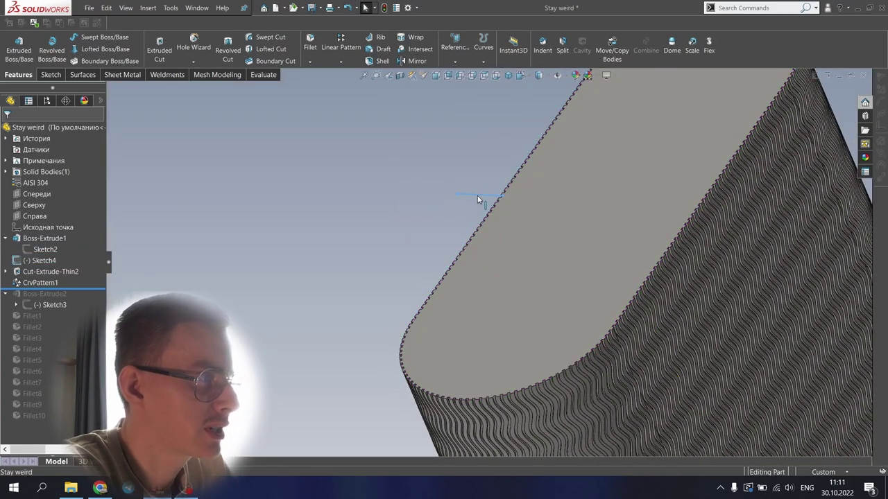
key(Delete)
click(525, 208)
scroll(325, 233, up, 5)
scroll(325, 233, up, 3)
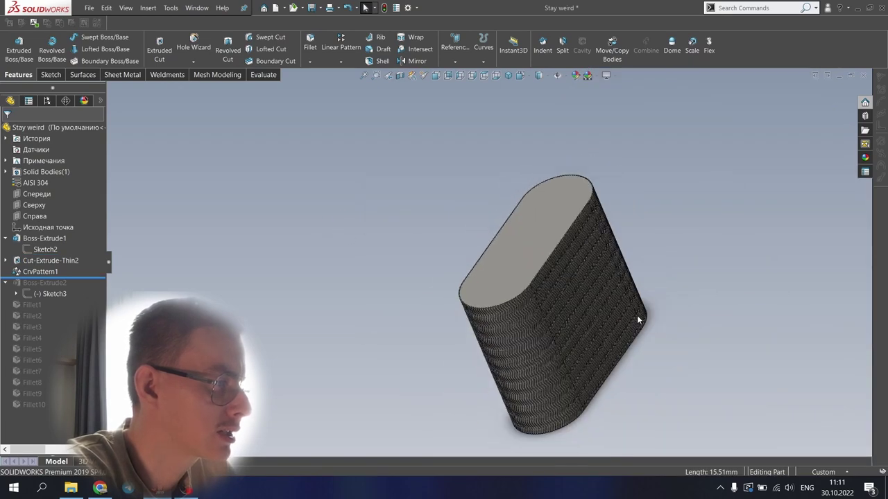
Roll the model forward to the last feature to restore the lettering extrusion and its fillets
drag(93, 281, 55, 412)
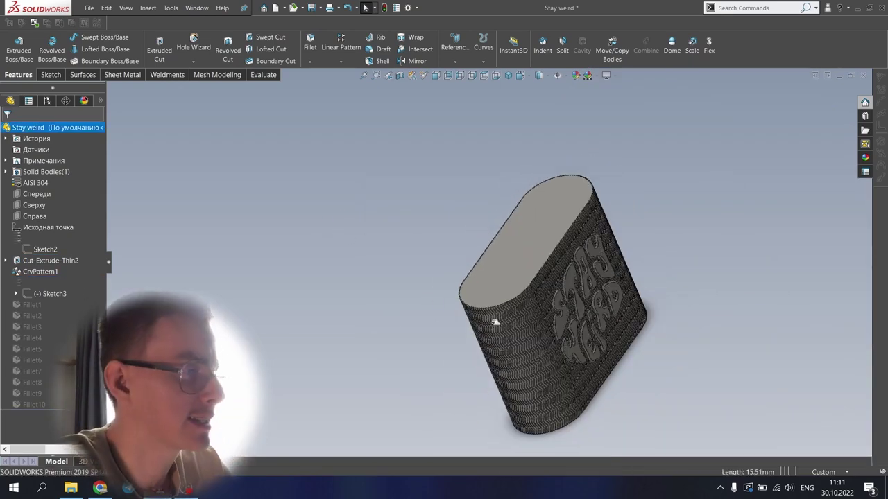
middle_drag(611, 298, 534, 226)
middle_drag(487, 292, 643, 324)
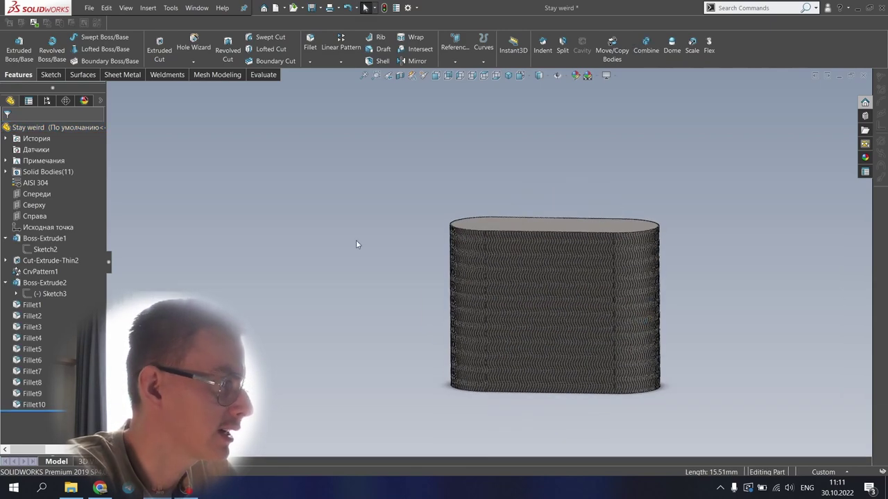
Hide the wave-patterned main body, leaving only the lettering bodies shown
click(5, 172)
click(49, 183)
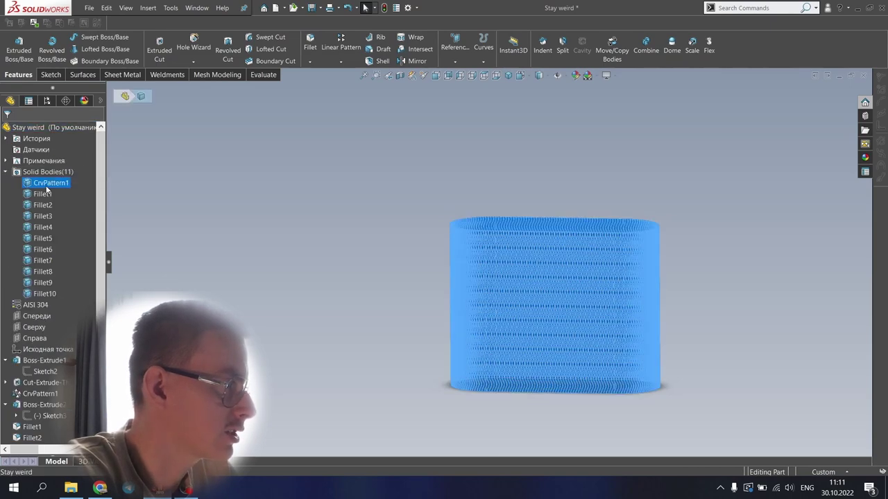
right_click(49, 186)
click(55, 173)
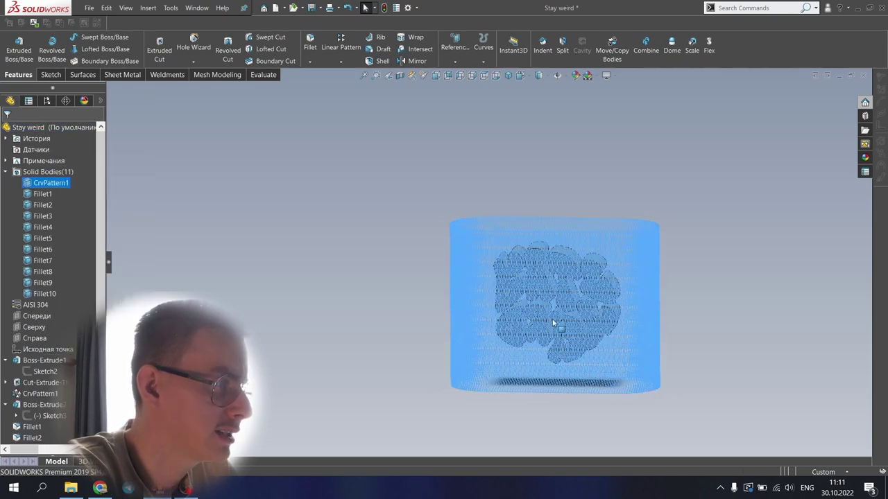
click(730, 197)
Sketch an ellipse around the lettering on the letters' back face, with radii of about 73.5 and 52.3 mm, and extrude it into a backing plate
scroll(666, 286, down, 3)
click(388, 255)
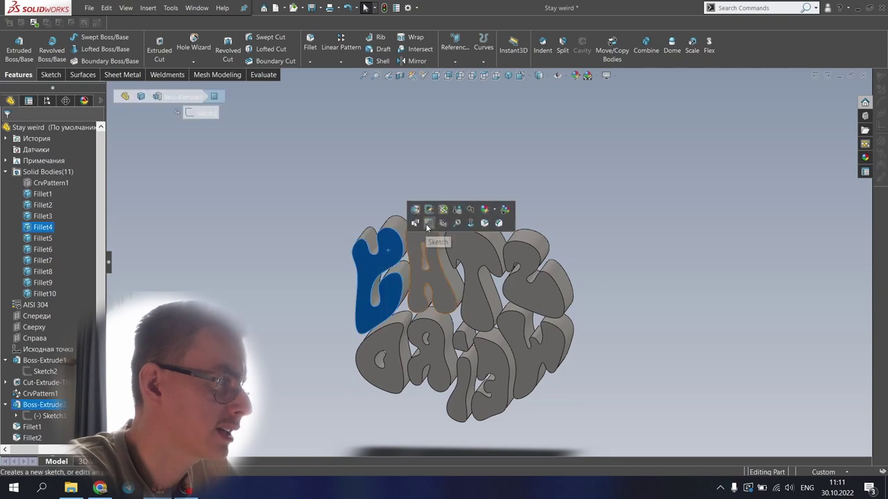
click(426, 223)
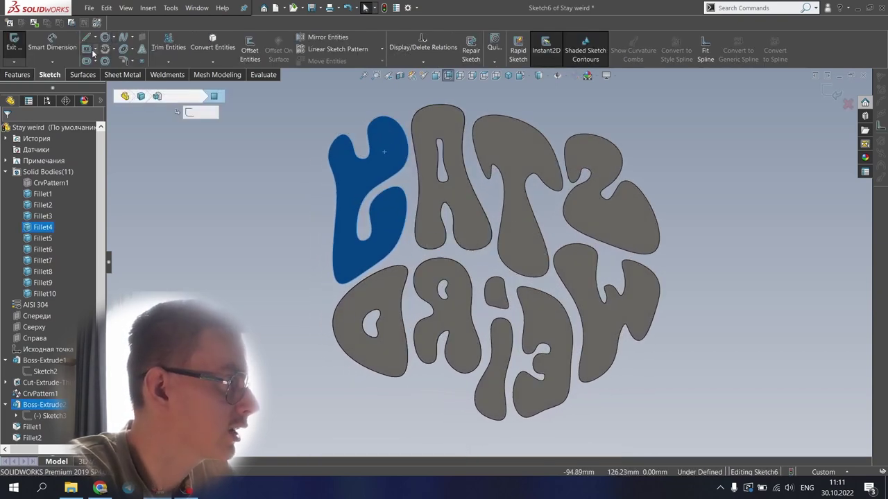
click(123, 49)
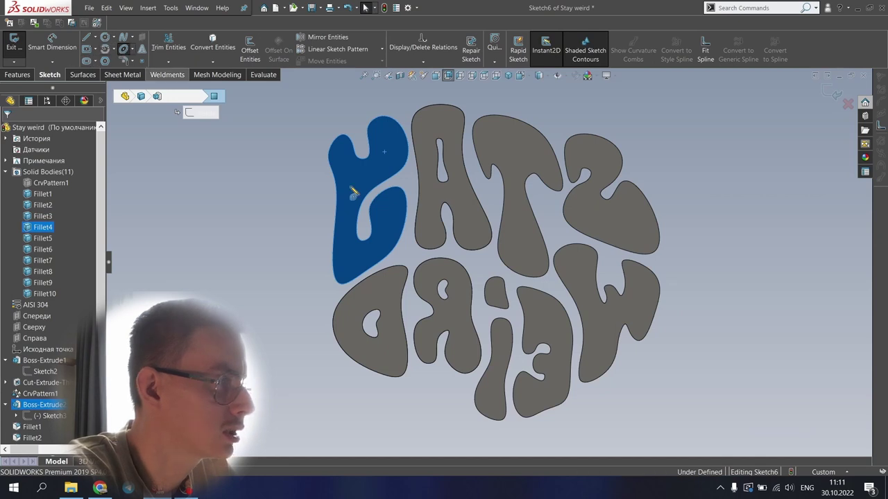
click(489, 254)
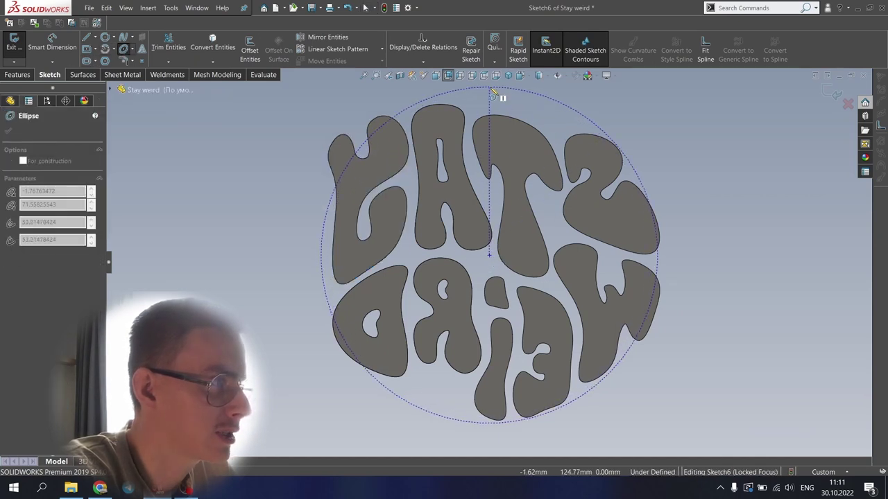
click(485, 76)
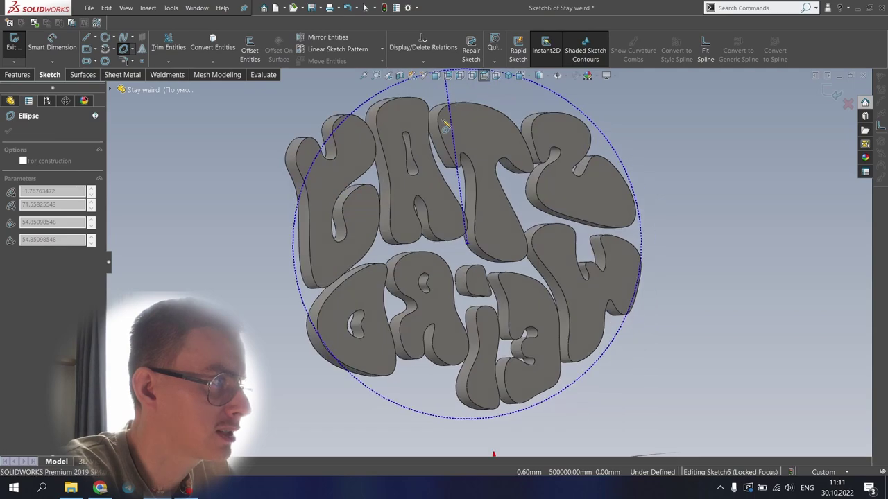
key(ctrl+7)
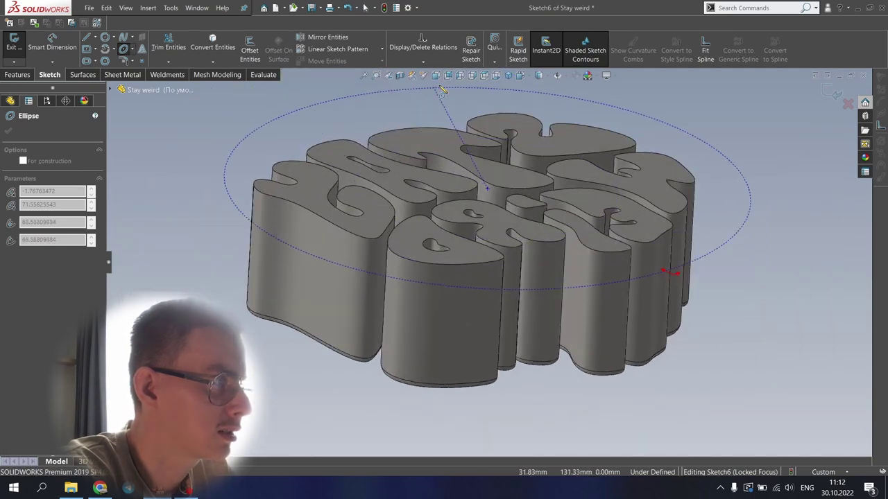
click(437, 76)
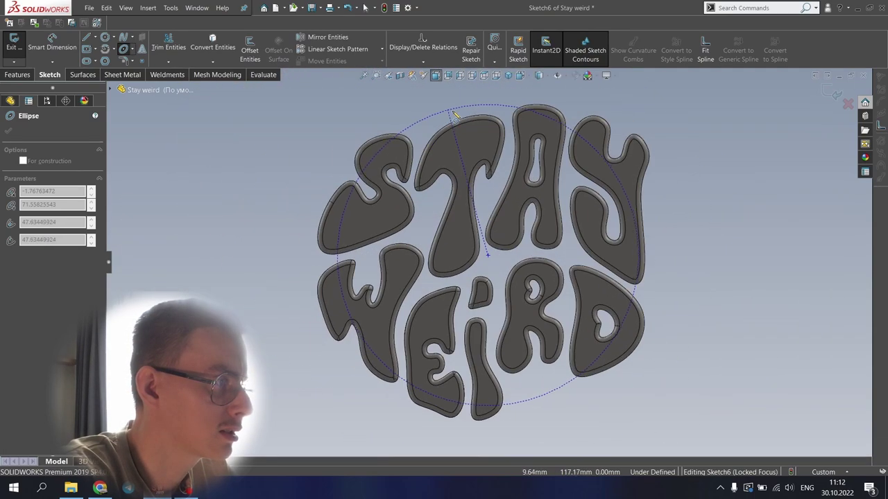
click(494, 94)
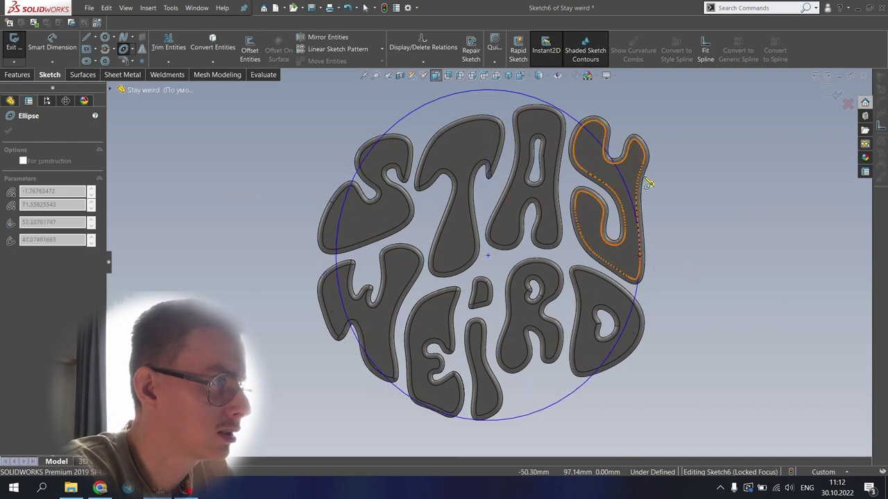
click(723, 207)
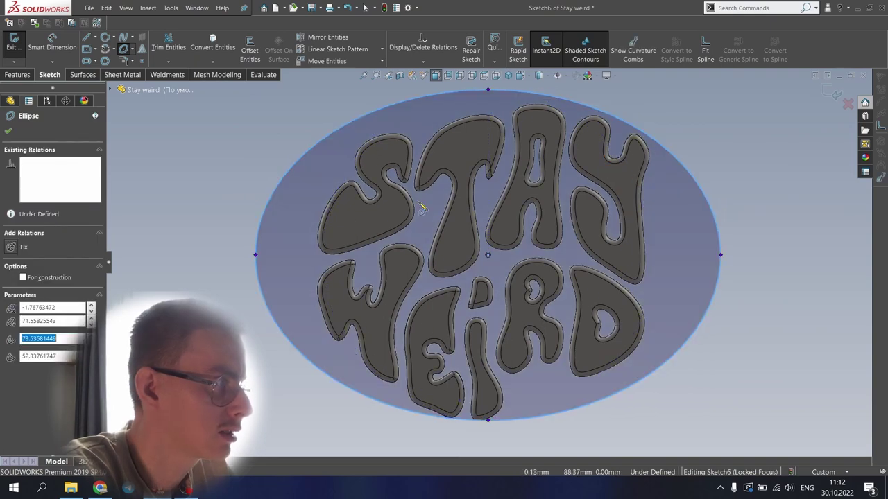
click(9, 132)
click(13, 43)
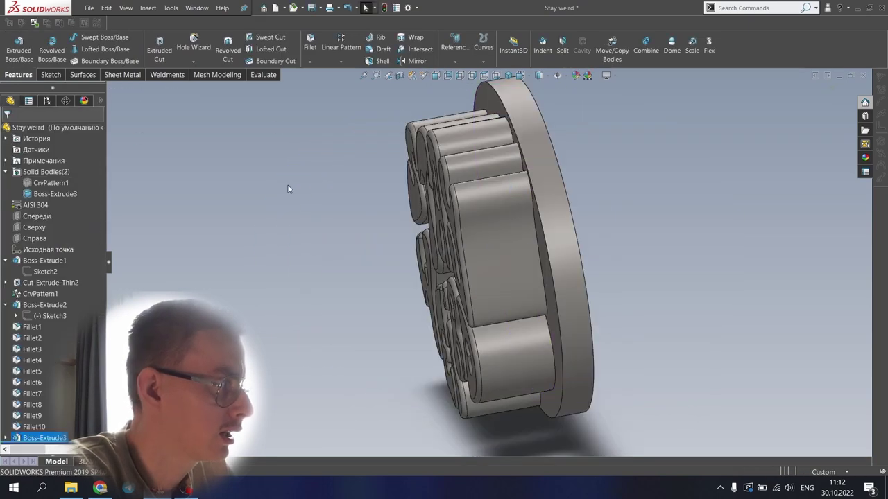
Collapse the expanded extrusion features in the tree and hide the merged lettering and backing plate body
click(5, 306)
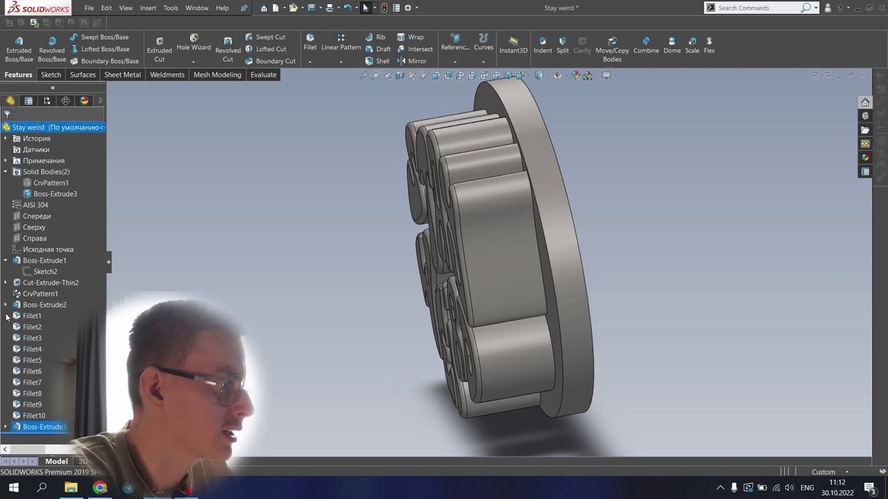
click(5, 261)
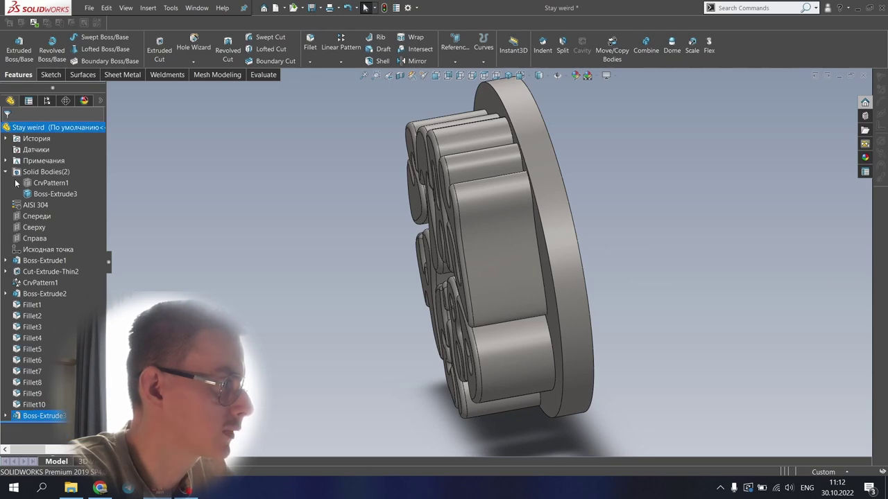
click(59, 183)
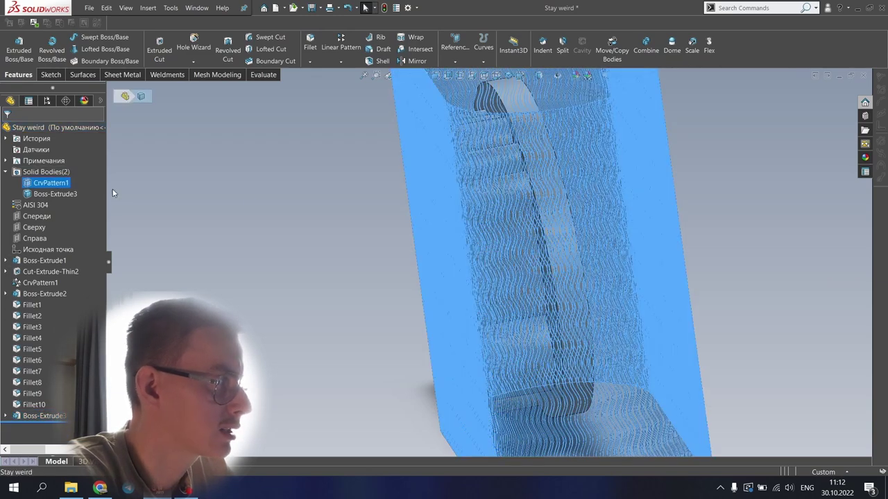
right_click(40, 198)
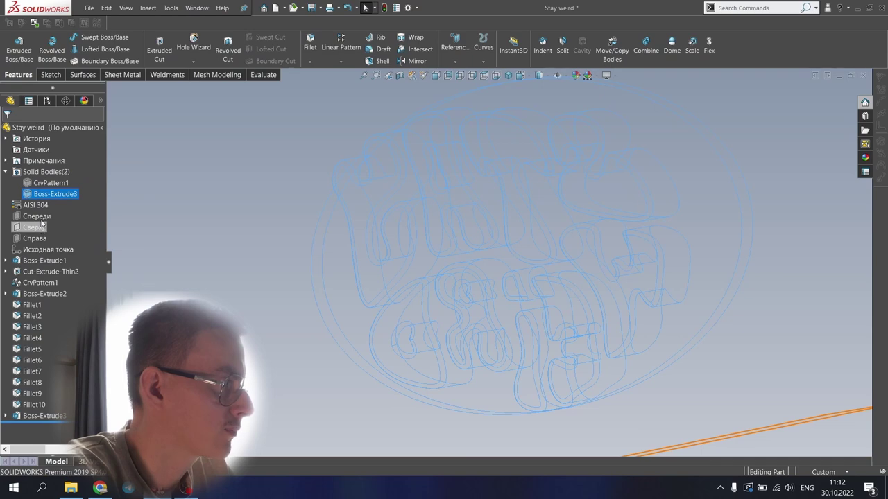
Start a sketch on the Спереди plane and insert the smiley pattern image 8c0000a7a6b597541c2b599fbe2a3c68 from the YOUTUBE folder as a sketch picture
click(40, 216)
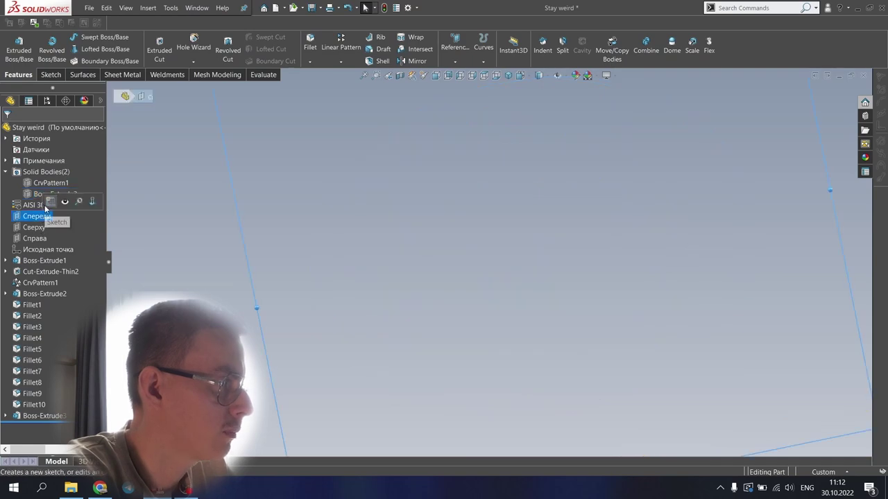
click(47, 204)
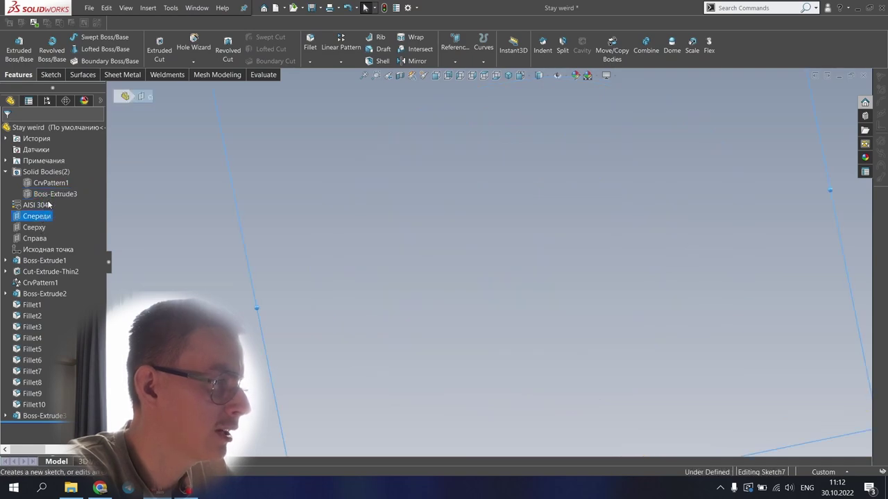
click(171, 8)
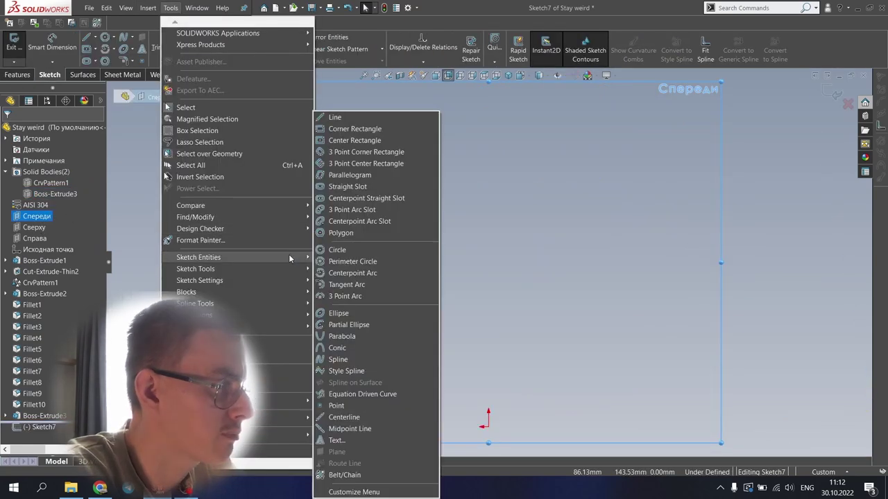
mouse_move(275, 269)
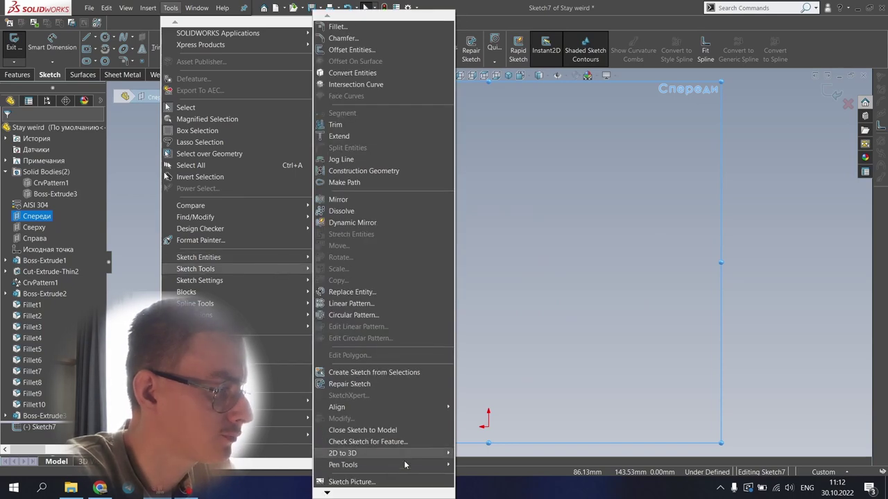
click(408, 482)
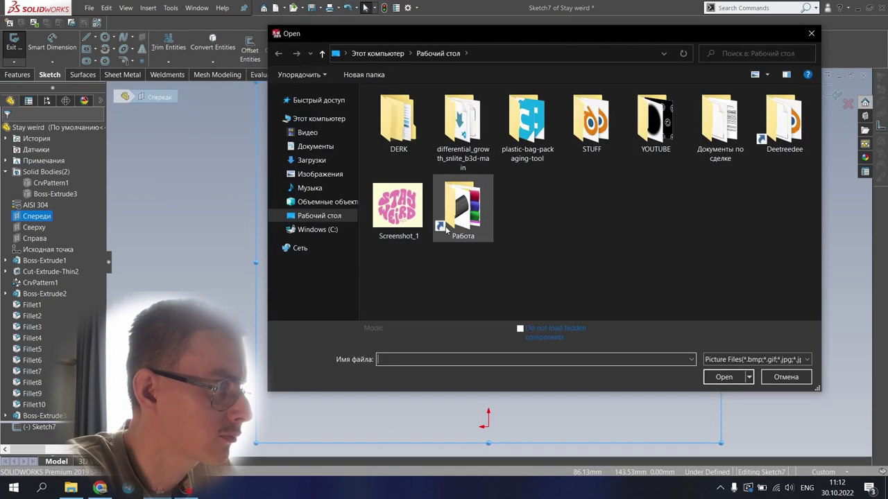
double_click(663, 104)
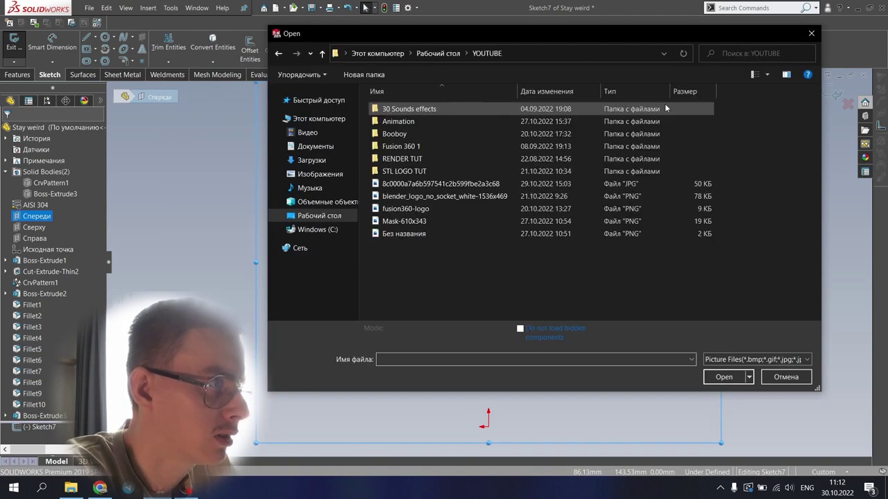
right_click(416, 263)
mouse_move(455, 271)
click(603, 272)
scroll(602, 269, down, 5)
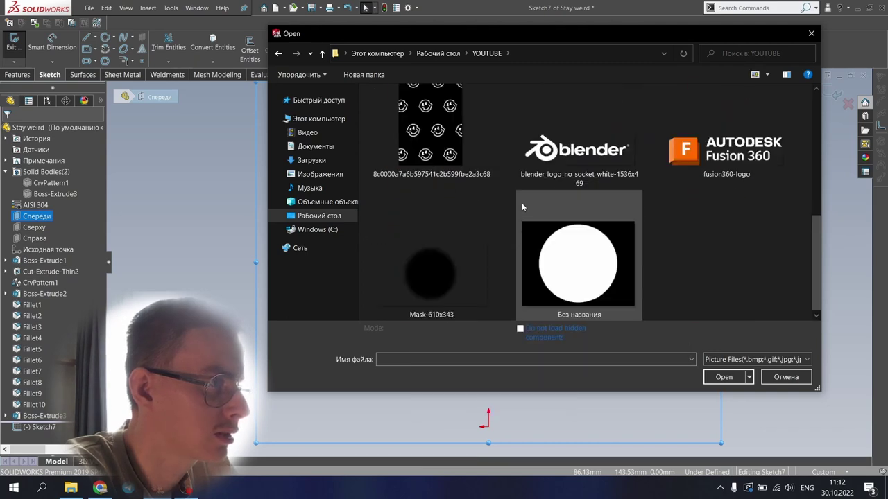
double_click(430, 152)
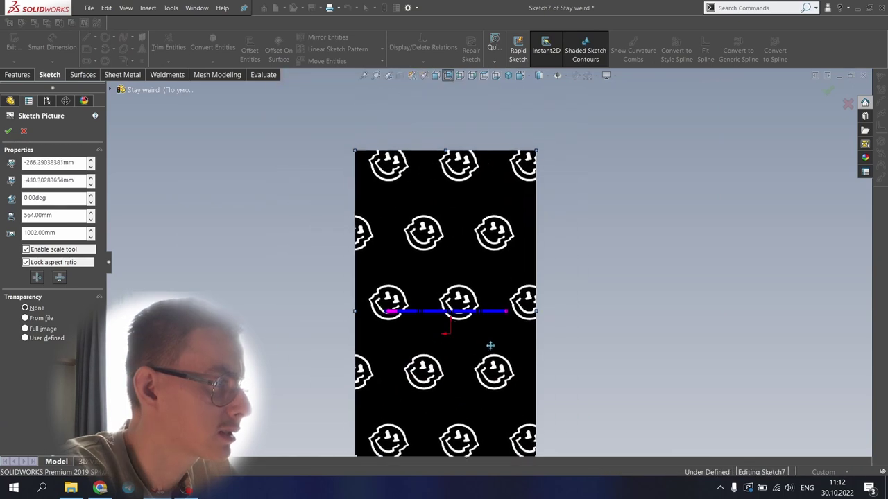
Reposition the sketch picture slightly and show the wave-patterned main body CrvPattern1 as a size reference
drag(490, 345, 478, 341)
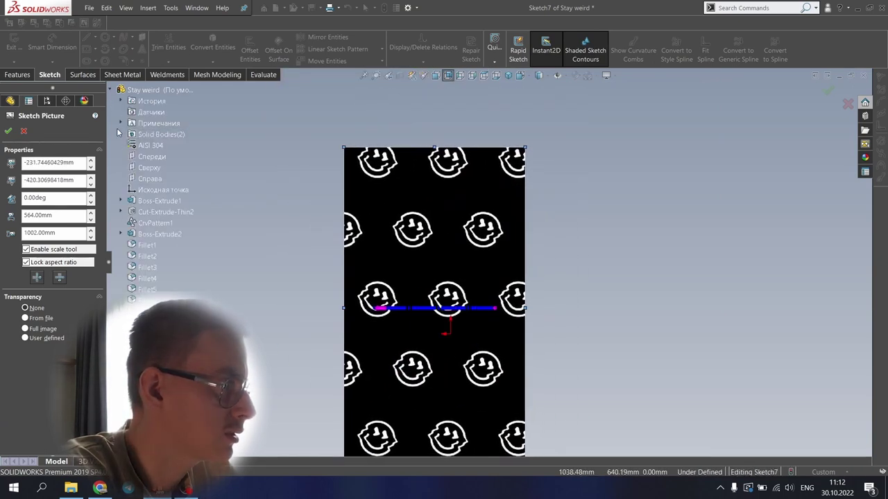
click(120, 135)
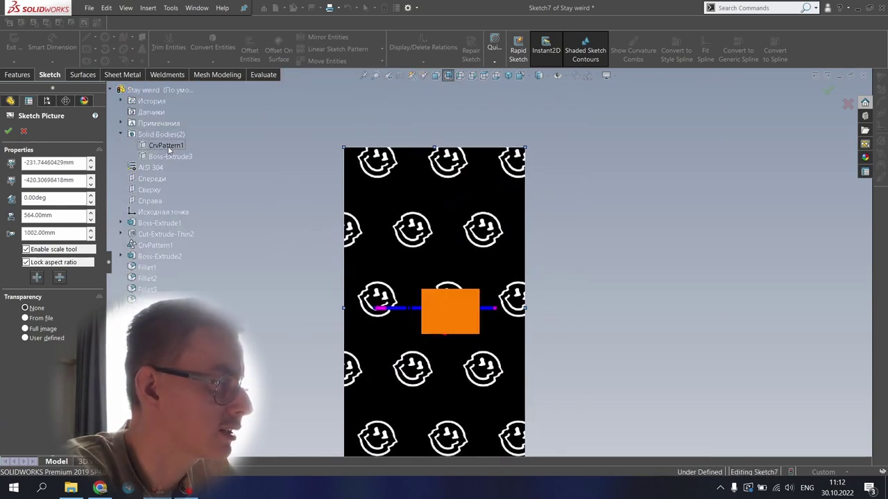
right_click(168, 146)
click(176, 211)
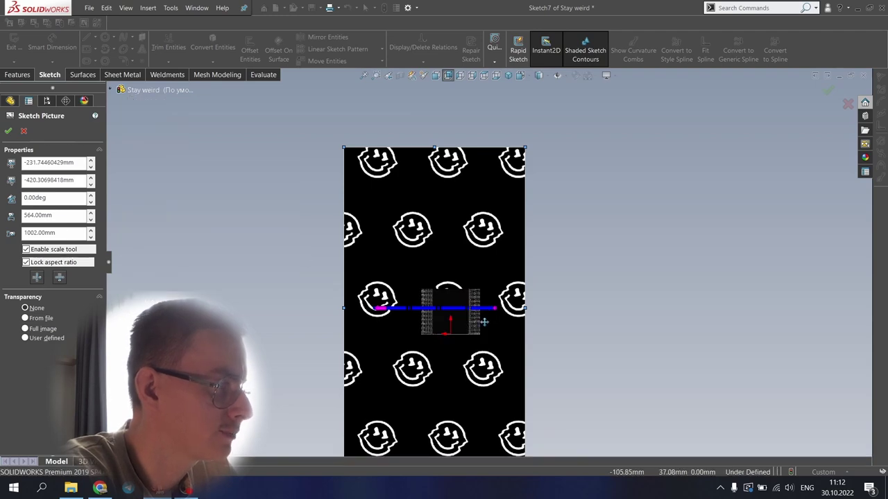
Move the sketch picture so that one smiley sits centred over the wave-patterned main body
scroll(484, 323, down, 5)
right_drag(577, 206, 492, 215)
mouse_move(450, 144)
mouse_down()
mouse_move(466, 169)
mouse_move(460, 178)
mouse_up()
scroll(437, 229, down, 2)
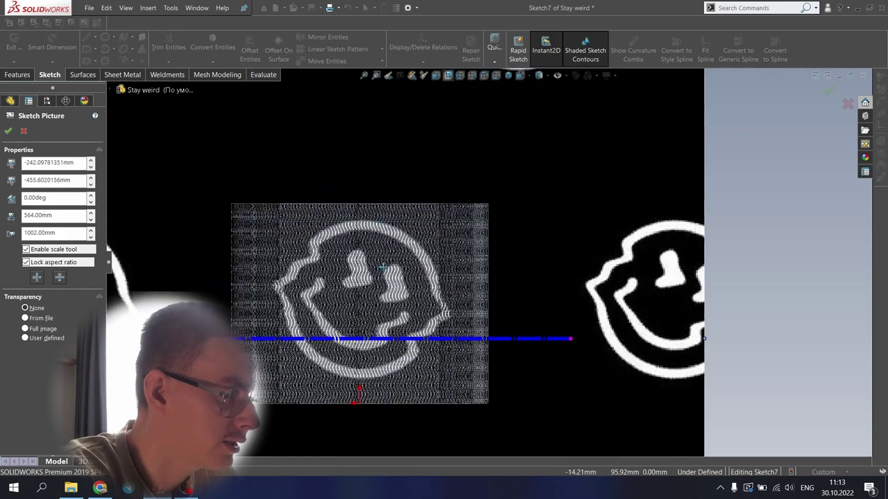
scroll(433, 243, up, 3)
scroll(432, 247, down, 3)
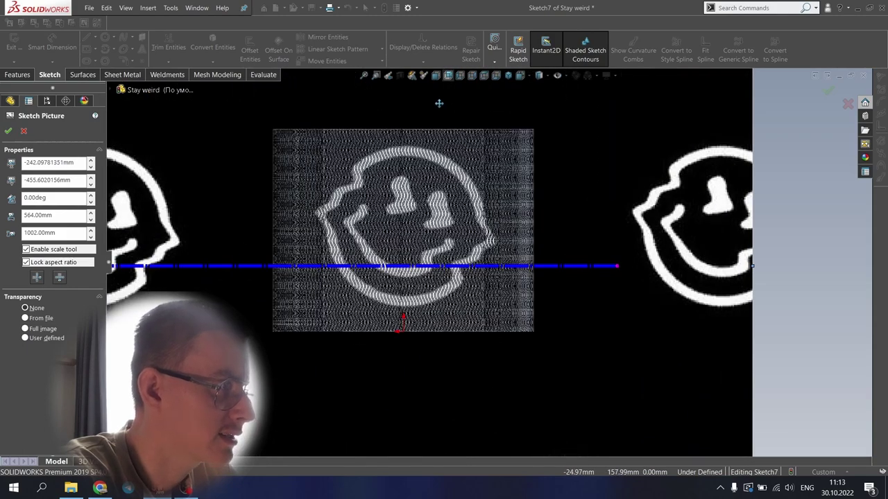
drag(439, 104, 438, 105)
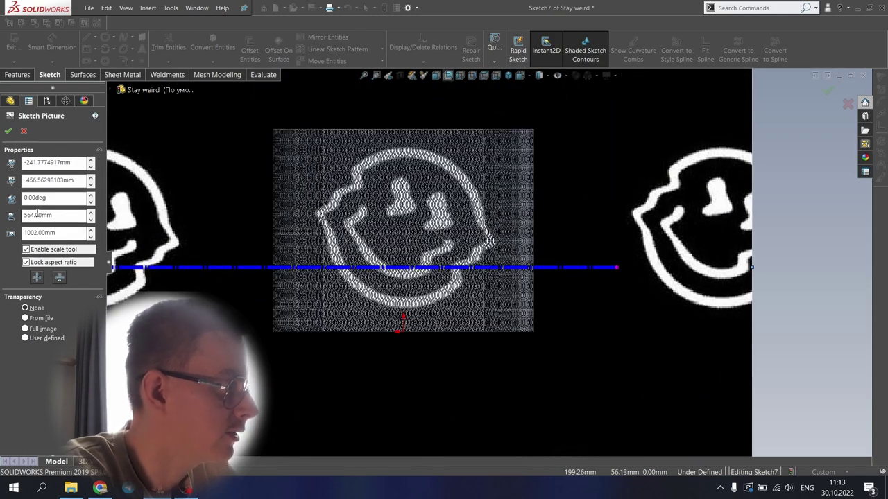
Set the sketch picture's width to 500 mm with locked aspect ratio, recentre the smiley over the body, and accept the picture
text(540)
key(Return)
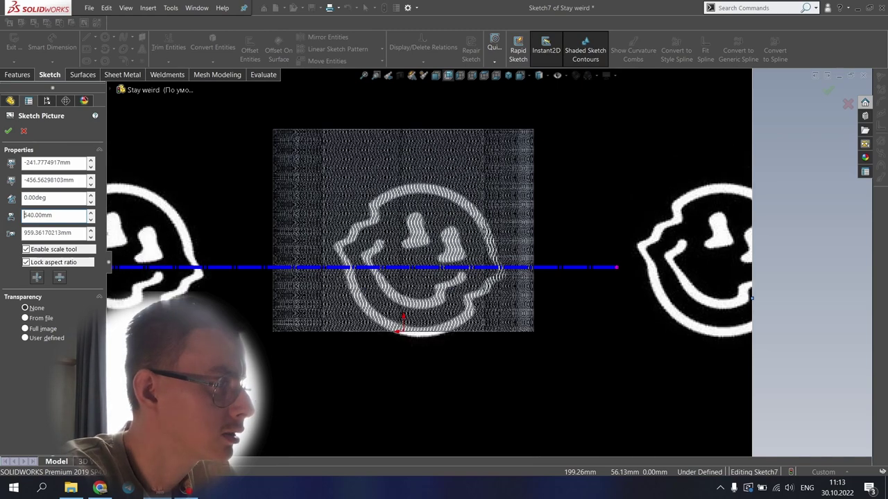
mouse_move(645, 200)
mouse_down()
mouse_move(631, 155)
mouse_move(632, 168)
mouse_up()
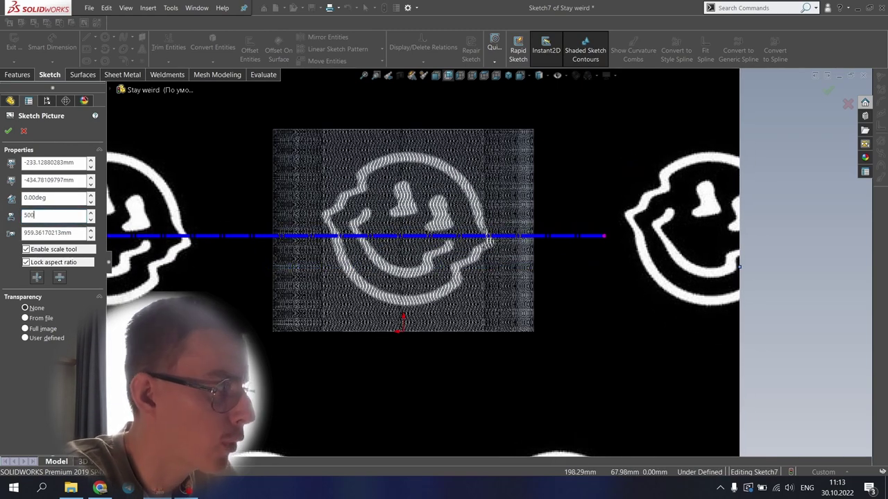
text(500)
key(Return)
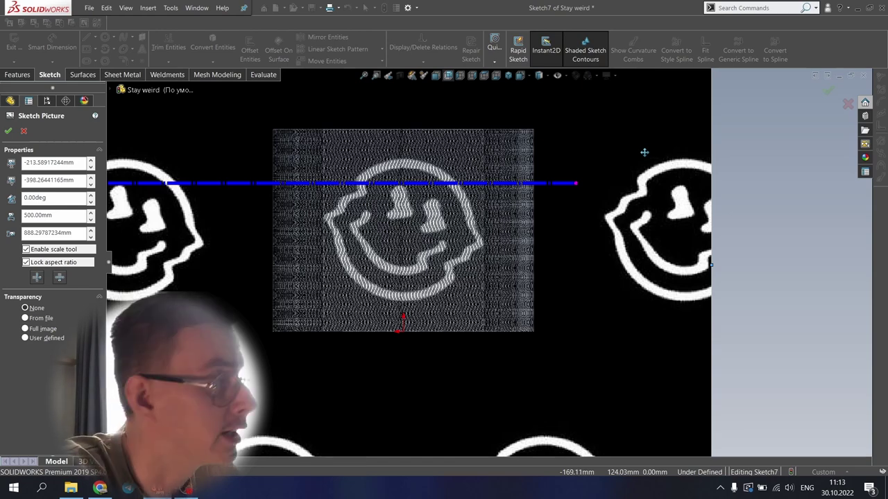
click(9, 131)
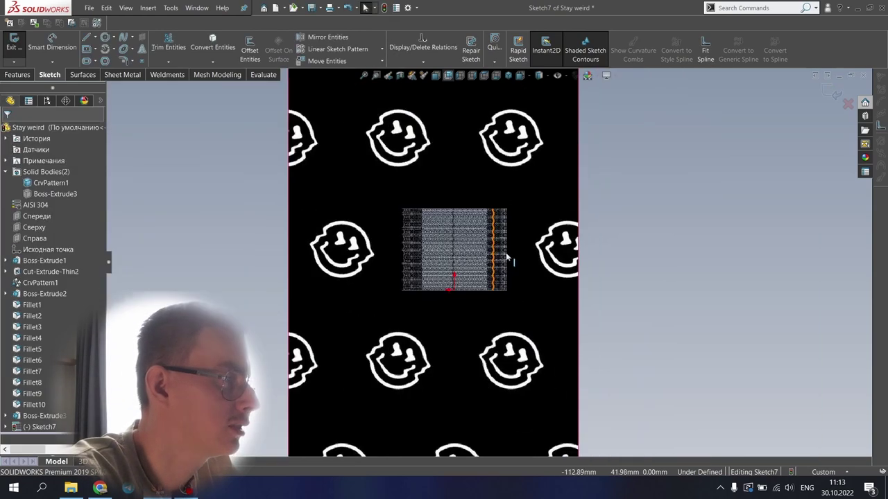
Hide the wave-patterned main body CrvPattern1 again so only the smiley picture is shown for tracing
click(50, 183)
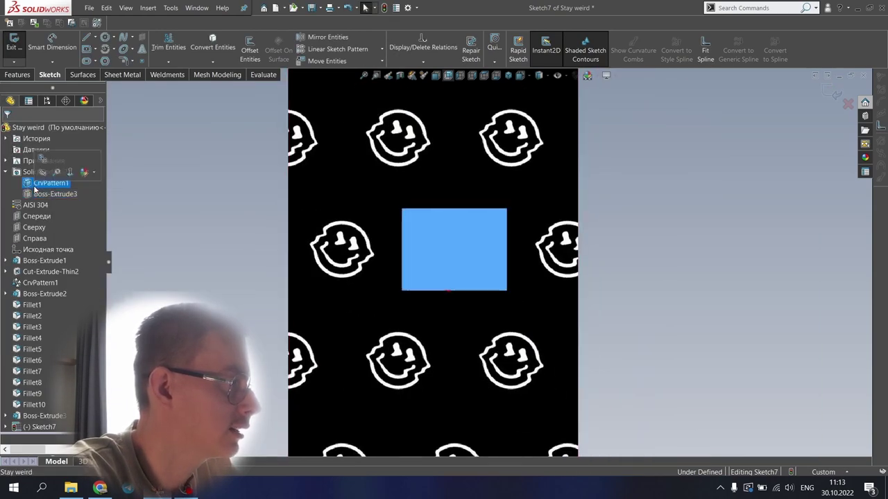
right_drag(213, 203, 260, 206)
scroll(475, 244, down, 7)
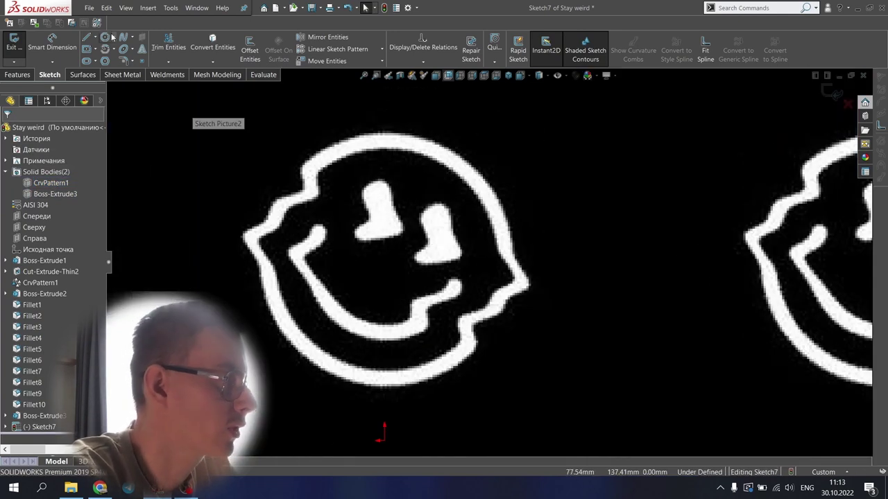
Trace the outer edge of the central smiley with a closed spline and leave the Spline tool
click(133, 37)
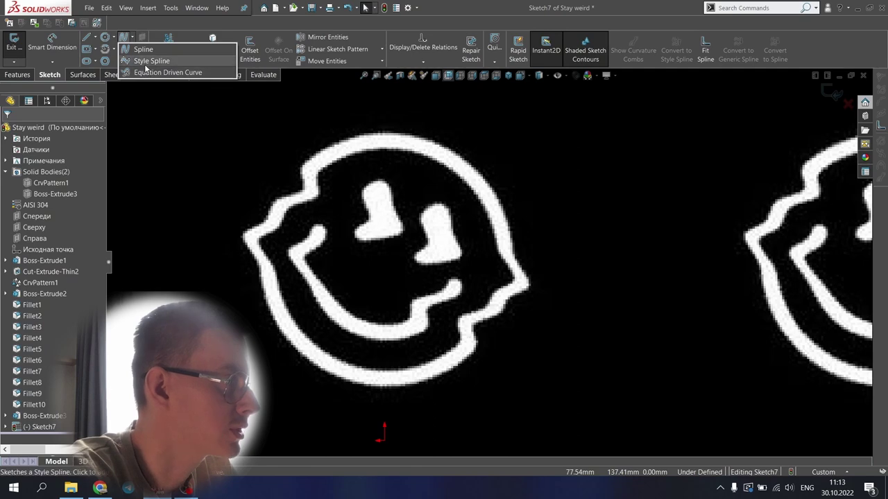
click(143, 49)
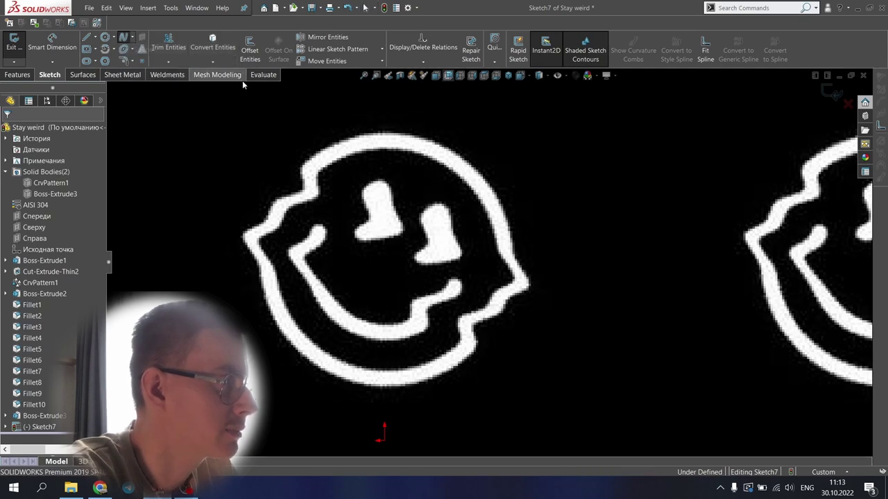
click(304, 162)
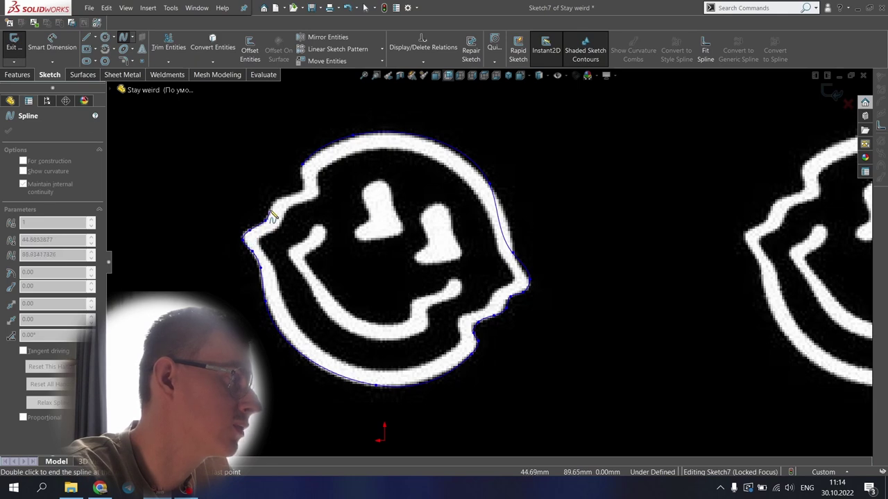
click(273, 216)
right_click(535, 157)
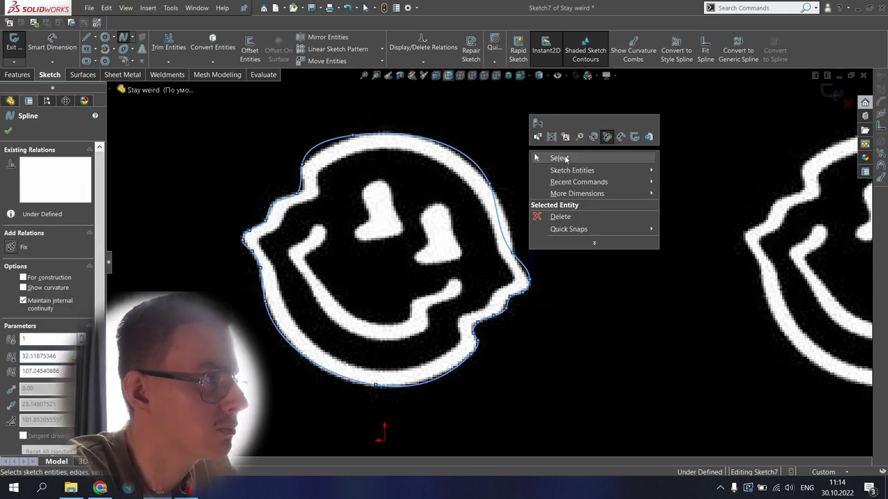
click(563, 158)
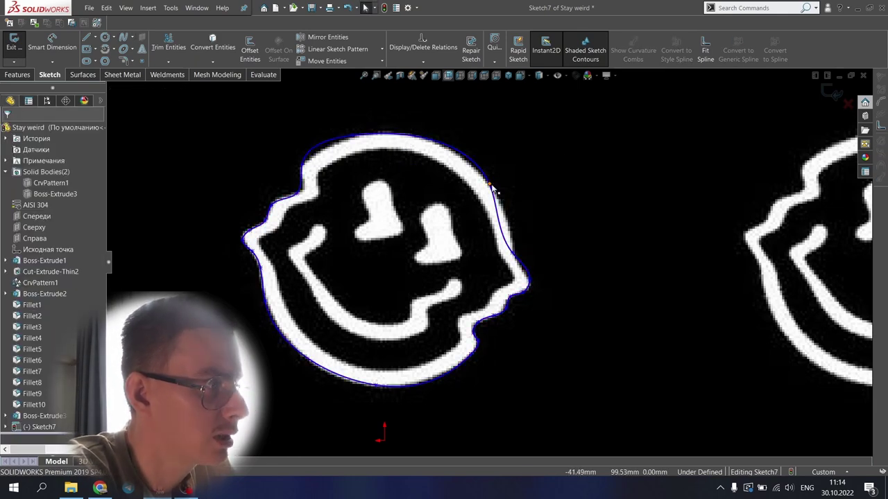
Adjust the spline points along the smiley's right side so the curve follows the picture's outer edge
click(494, 195)
drag(505, 218, 509, 224)
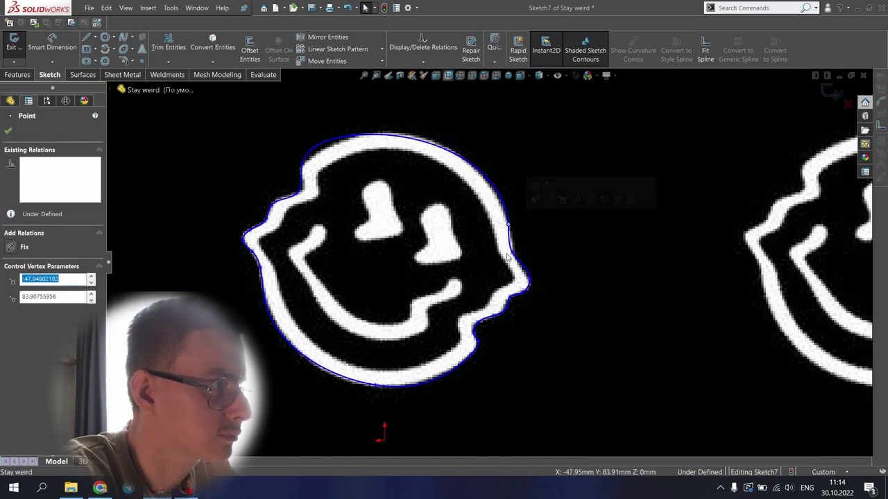
mouse_move(516, 259)
mouse_down()
mouse_move(521, 268)
mouse_move(514, 260)
mouse_up()
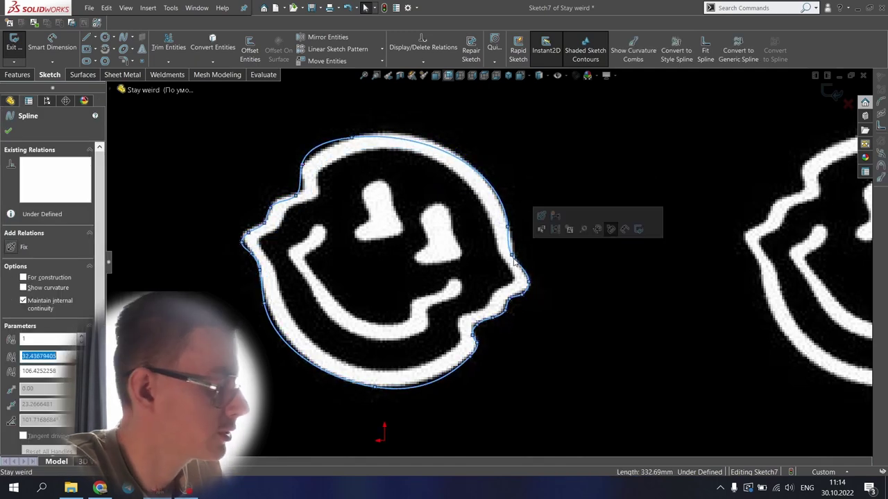
click(523, 244)
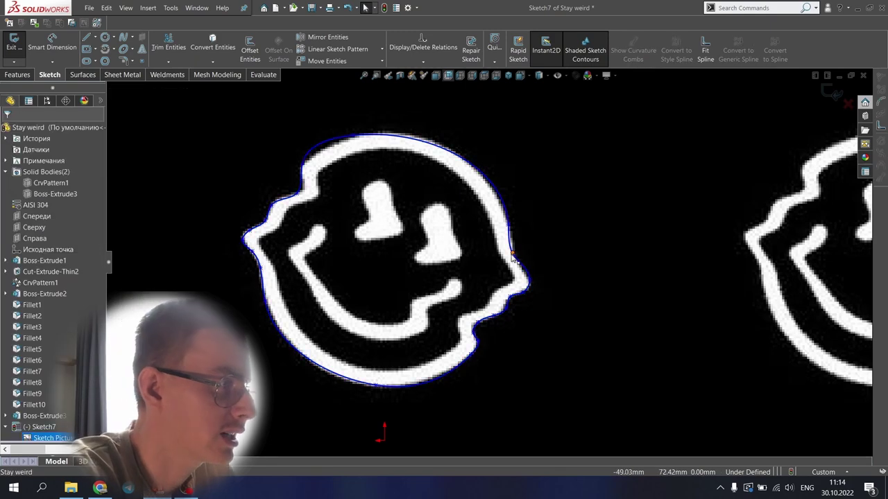
click(524, 273)
drag(524, 272, 513, 237)
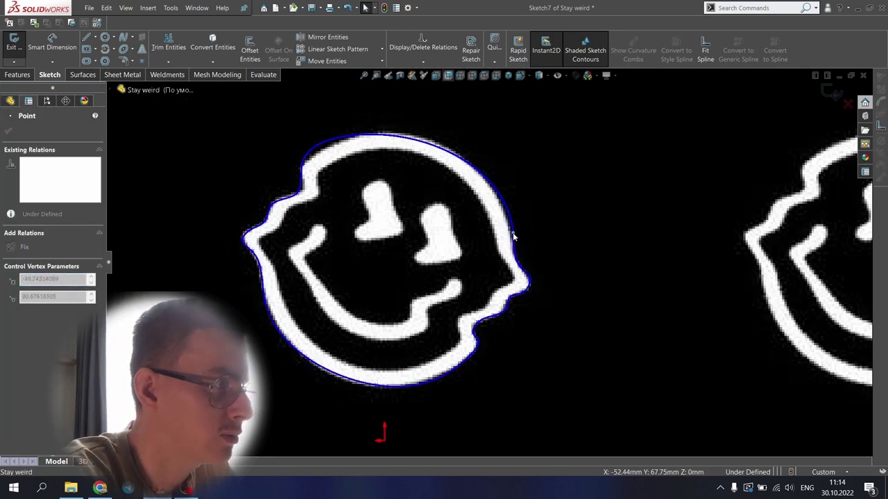
Reshape the smiley's upper arc by adding a spline point and moving it onto the outer edge at about X -23.7, Y 115.3 mm
click(355, 136)
drag(361, 141, 406, 142)
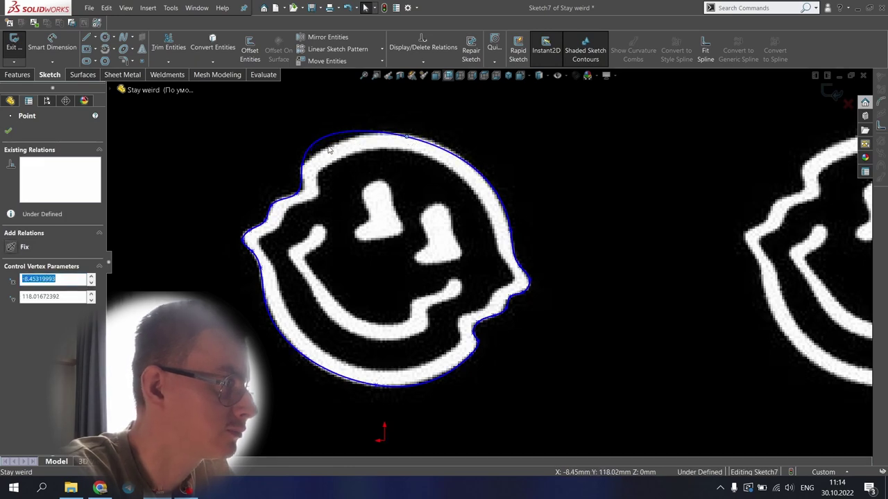
right_click(436, 151)
click(480, 278)
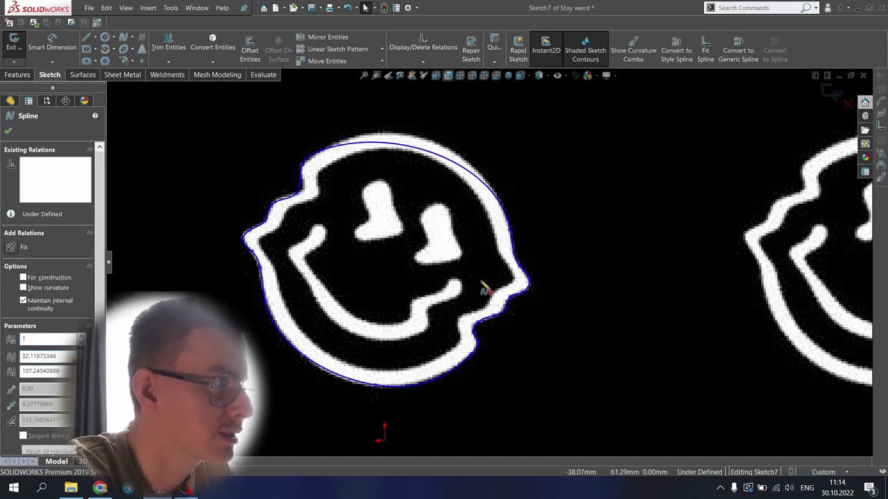
right_click(442, 159)
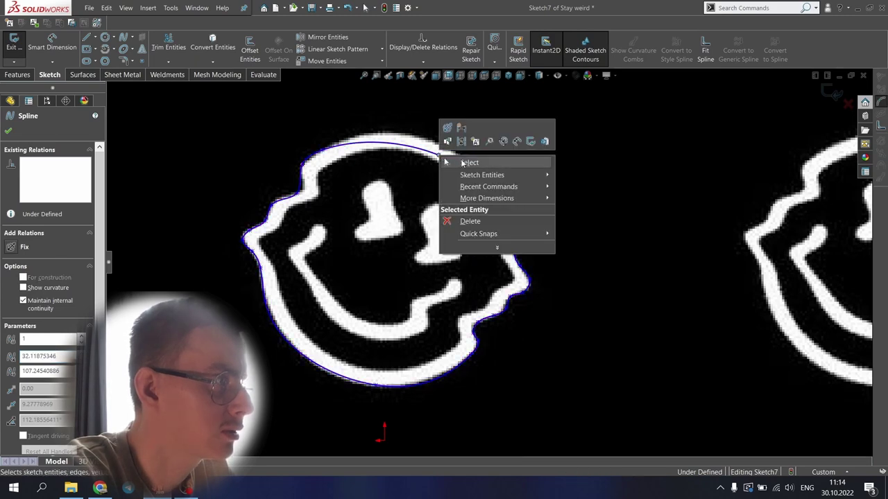
click(446, 156)
drag(438, 154, 436, 142)
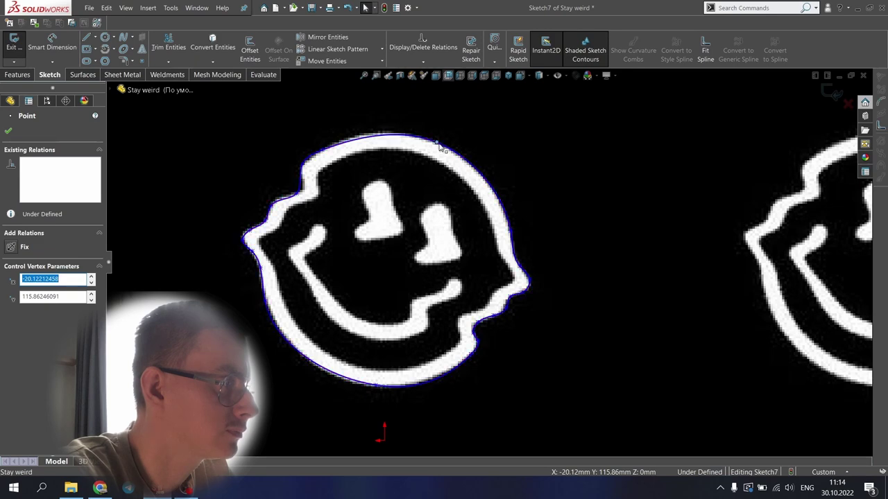
click(438, 145)
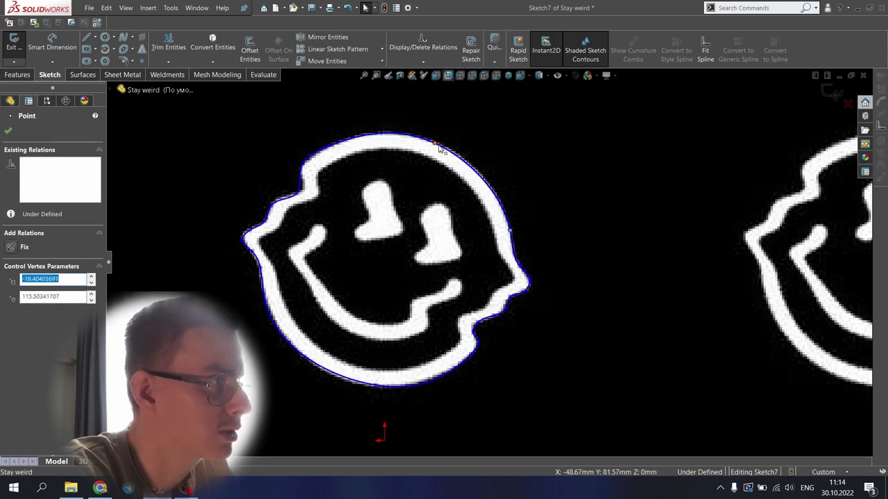
drag(439, 147, 446, 146)
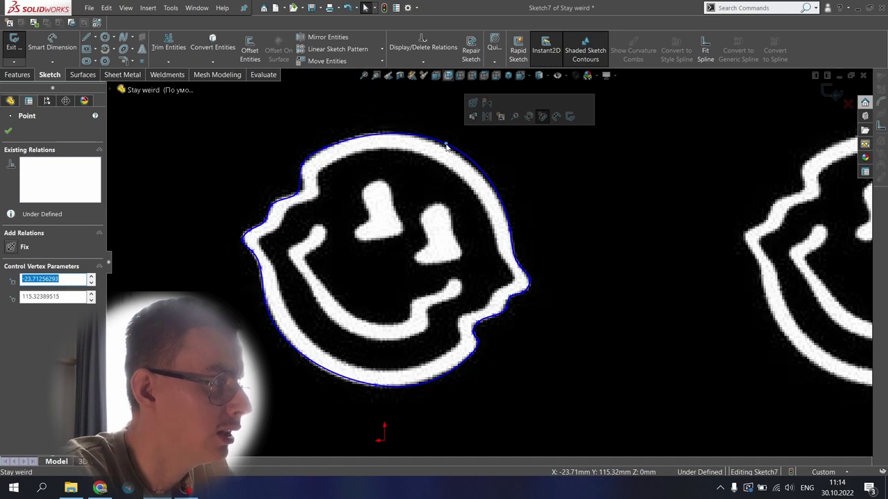
Delete the closed spline traced around the outer edge of the central smiley
click(524, 409)
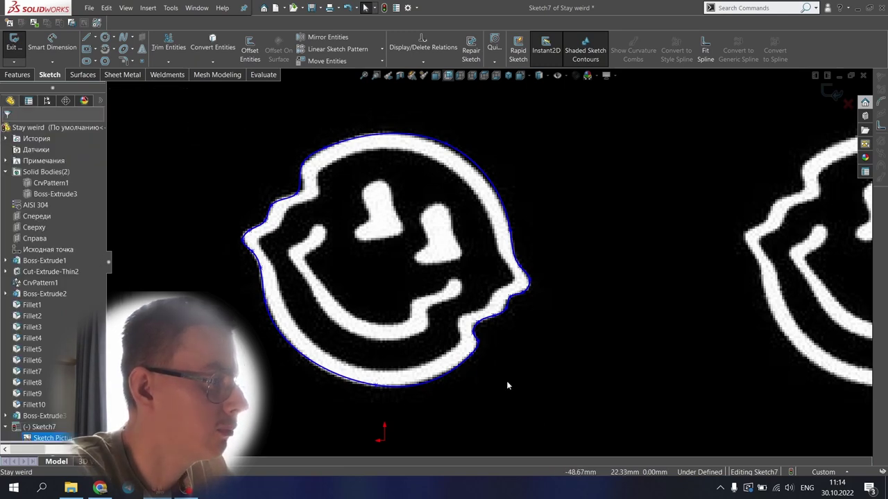
click(459, 366)
key(Delete)
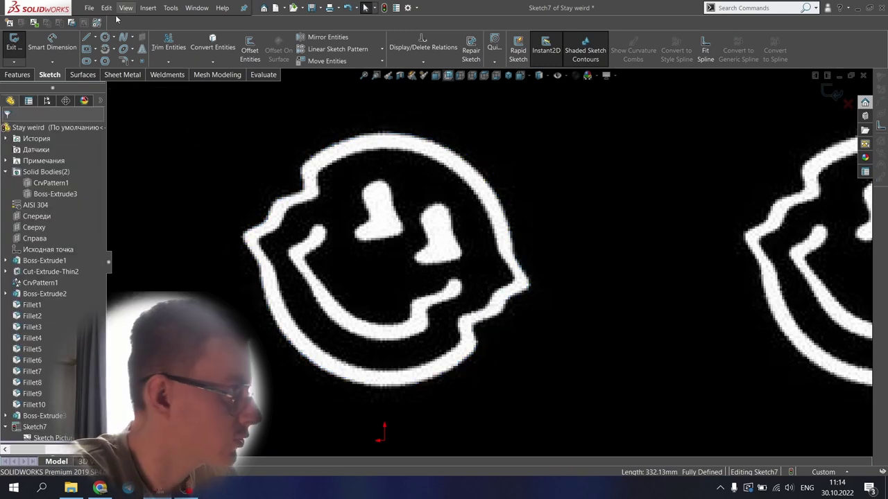
Sketch a circle about 104 mm in diameter around the central smiley, centred on the middle of its face
click(143, 62)
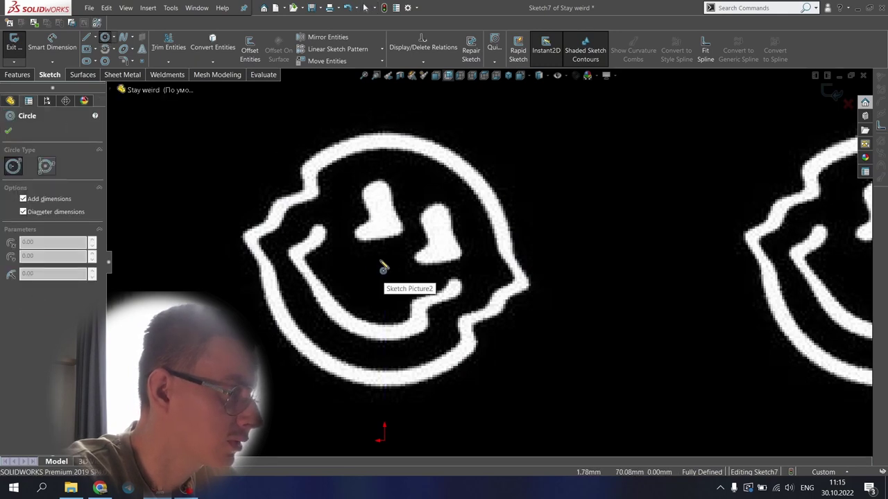
click(382, 264)
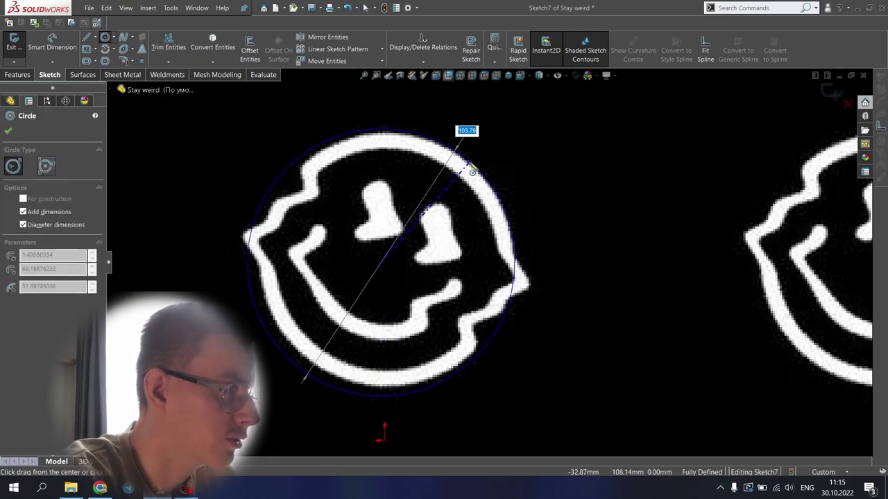
click(458, 156)
right_click(527, 173)
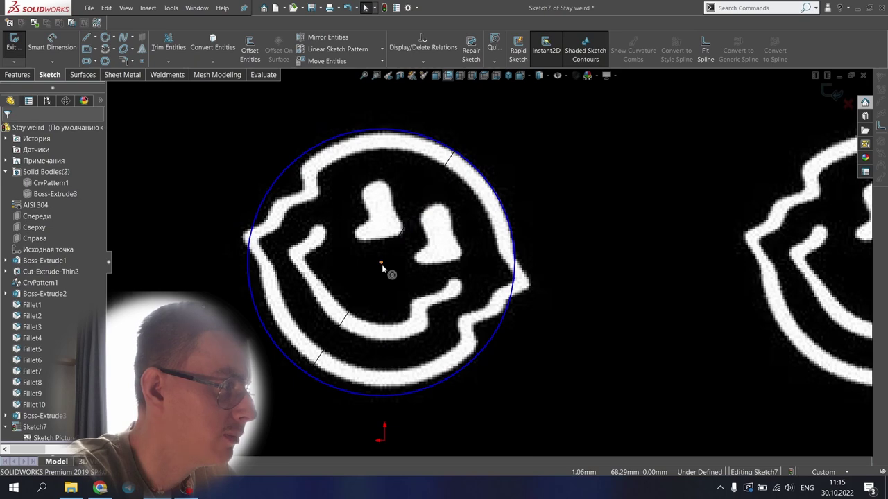
Set the circle's diameter to 100 mm and move its centre to X 0, Y about 70.3 mm to match the smiley's outer edge
mouse_move(381, 264)
mouse_down()
mouse_move(394, 254)
mouse_move(385, 261)
mouse_up()
click(467, 120)
text(100)
key(Return)
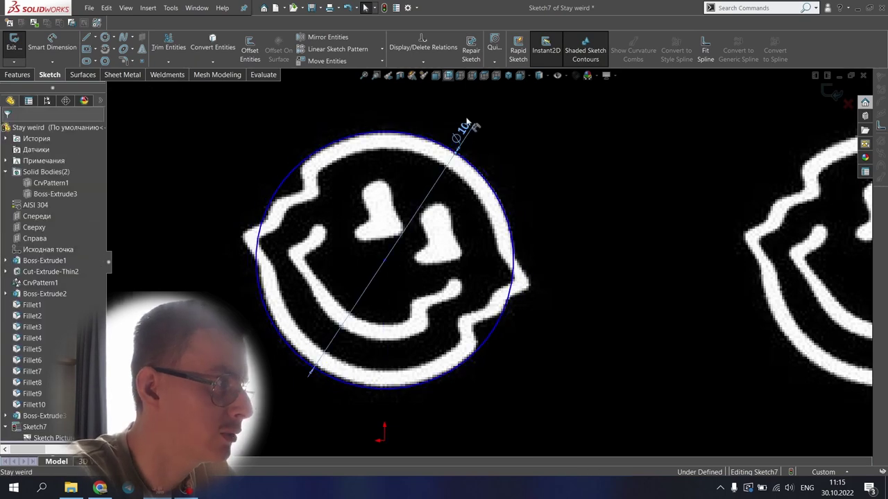
mouse_move(386, 258)
mouse_down()
mouse_move(385, 235)
mouse_move(385, 260)
mouse_up()
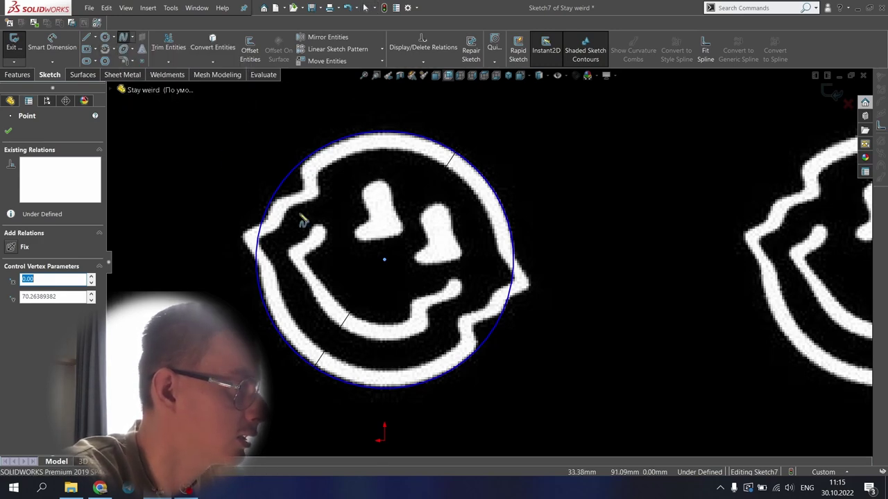
Start a spline on the circle's left side and trace the picture's outer edge around the pointed bulge and the first bump above it
scroll(299, 228, down, 5)
click(299, 251)
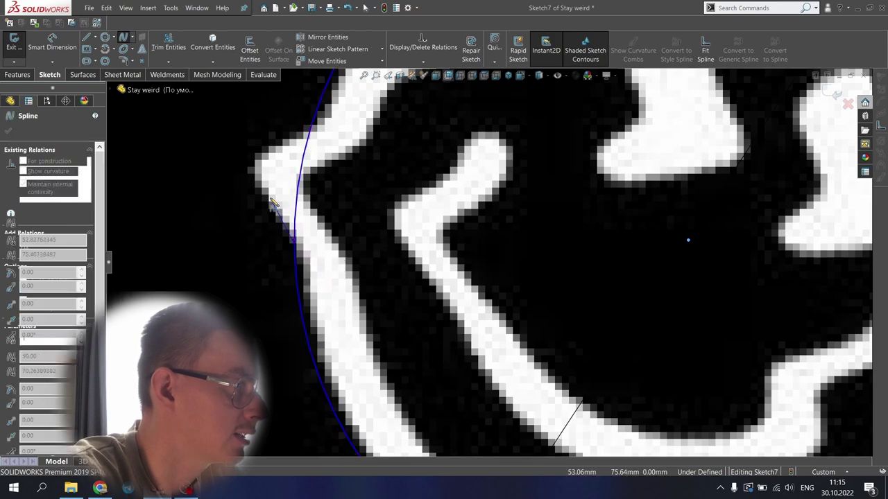
click(264, 165)
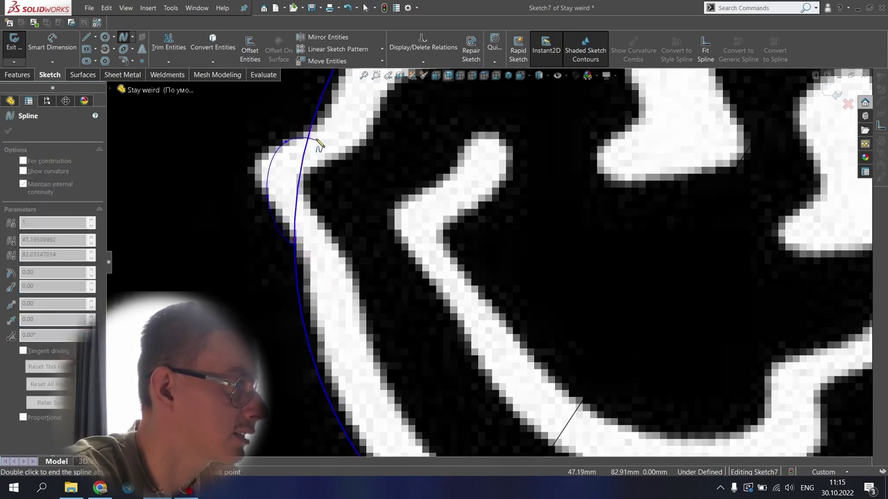
scroll(341, 143, up, 5)
scroll(412, 179, down, 5)
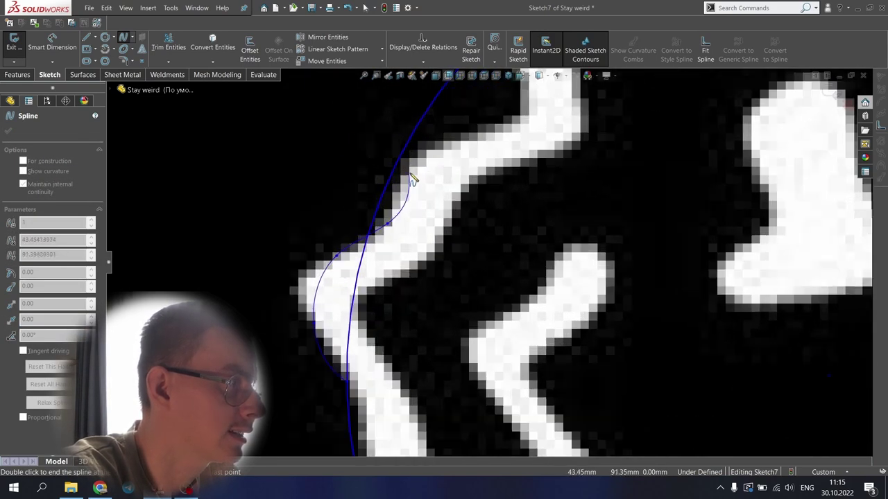
click(418, 158)
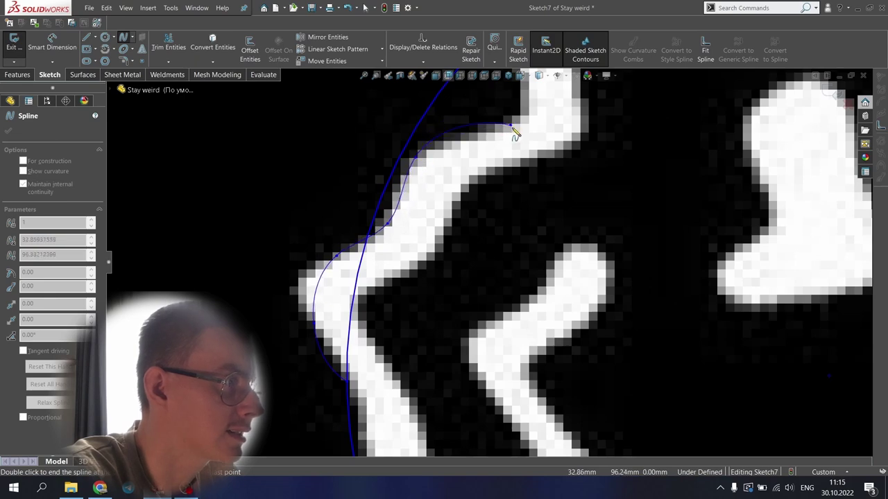
Continue the spline through the upper-left notch, end it on the circle at about X 31.6, Y 109.2 mm, and leave the Spline tool
scroll(515, 135, up, 5)
click(501, 176)
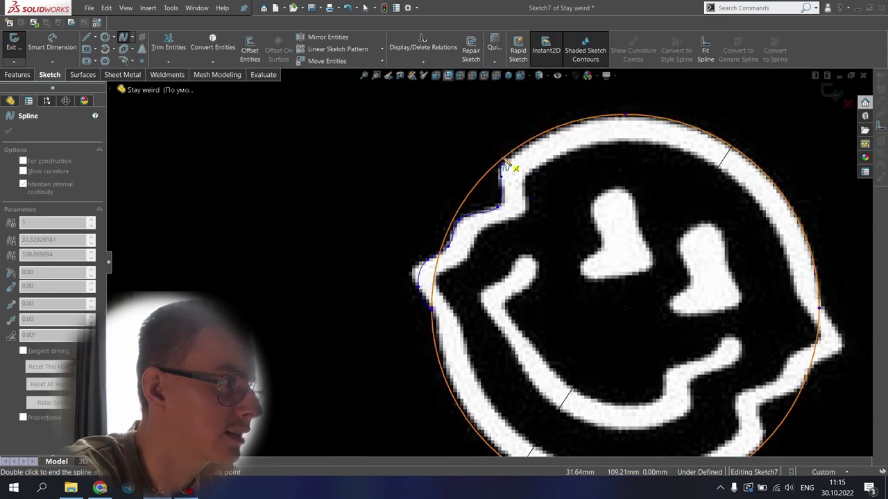
click(505, 159)
right_click(517, 142)
key(Escape)
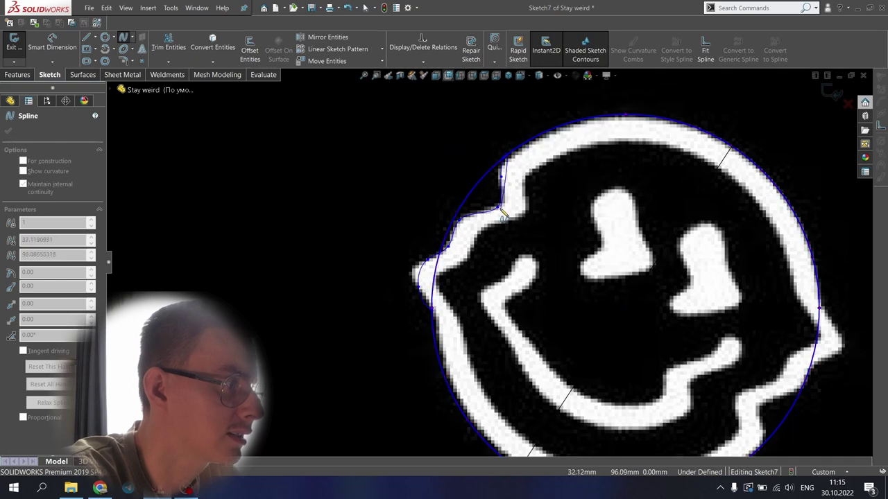
scroll(499, 203, down, 3)
right_click(510, 108)
click(534, 116)
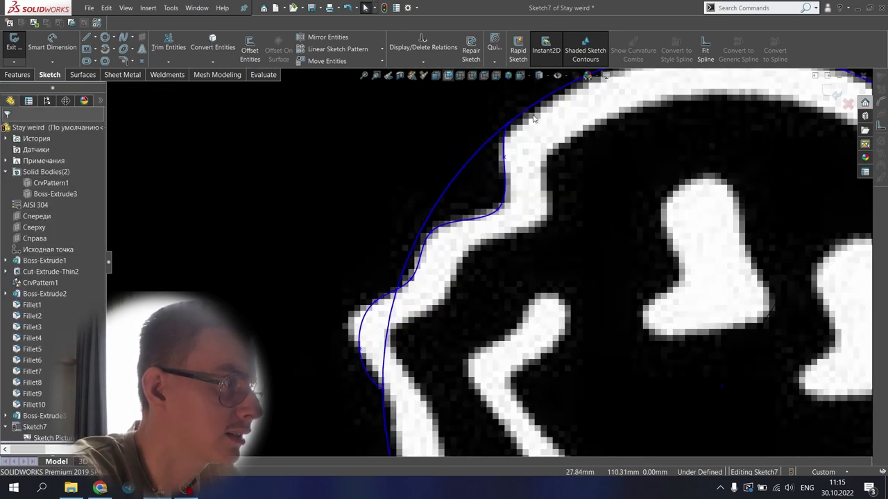
Trim away the circle segment between the two ends of the left-side spline
click(168, 43)
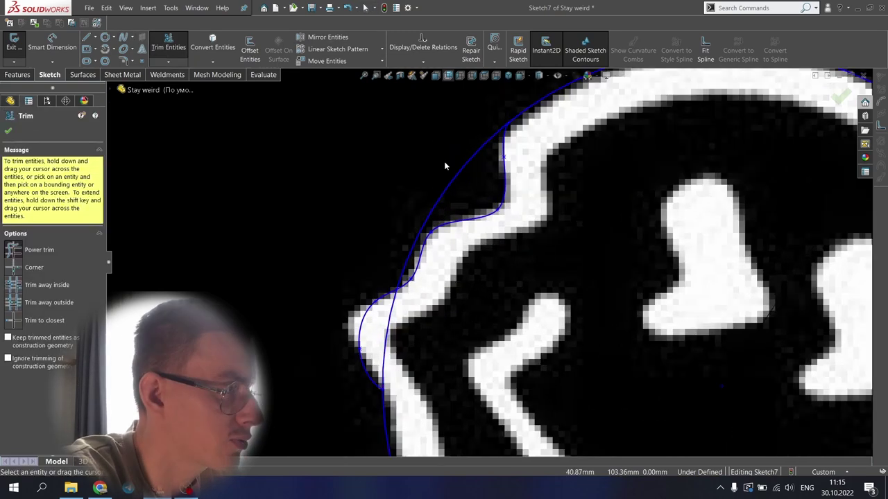
drag(446, 158, 473, 182)
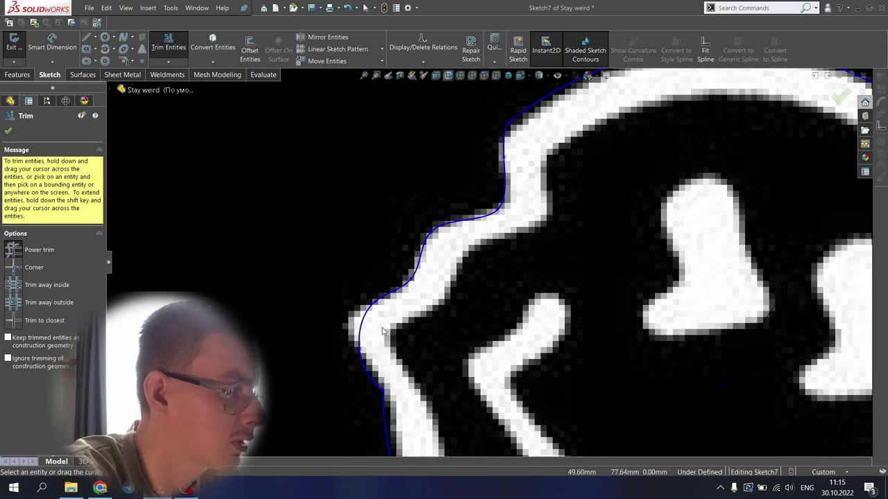
scroll(401, 271, up, 3)
scroll(382, 138, down, 2)
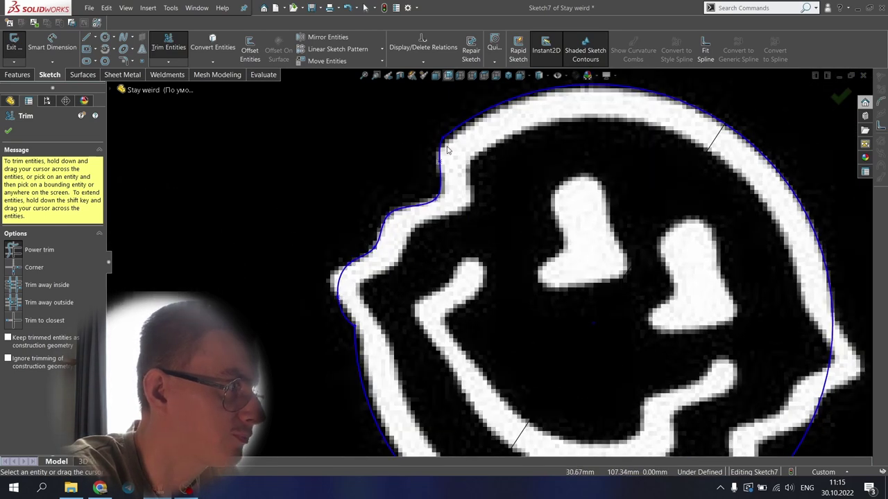
click(17, 134)
Make the left-side spline tangent to the circle's arc at their upper junction
scroll(348, 161, down, 3)
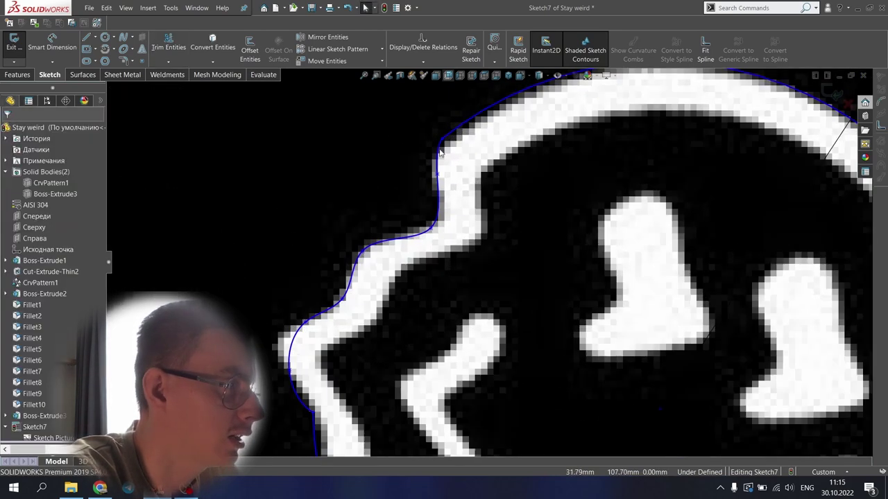
scroll(451, 220, down, 2)
click(450, 221)
click(448, 220)
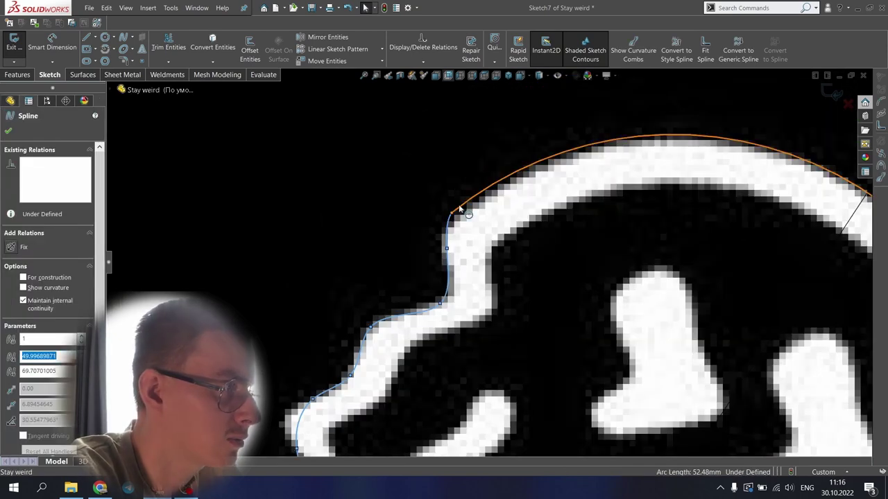
ctrl+click(460, 208)
click(11, 294)
key(f)
Make the left-side spline tangent to the circle's arc at their lower junction
scroll(417, 347, down, 5)
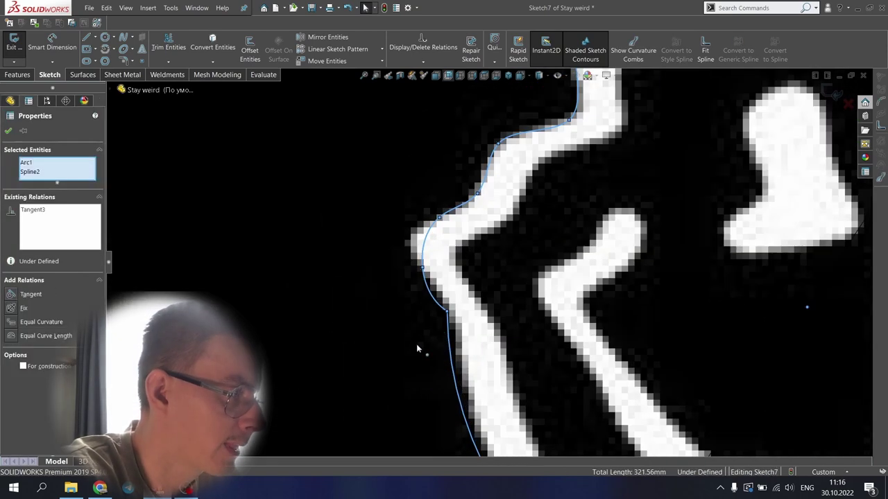
click(439, 307)
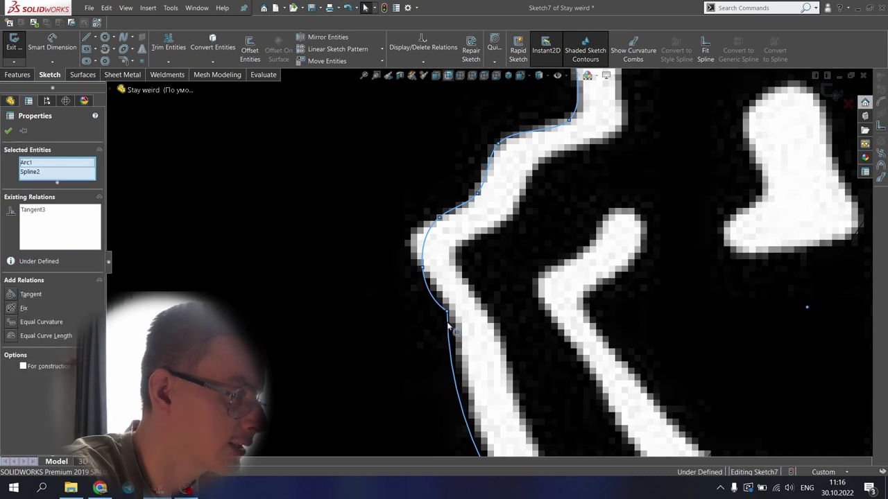
click(457, 325)
click(445, 310)
ctrl+click(449, 324)
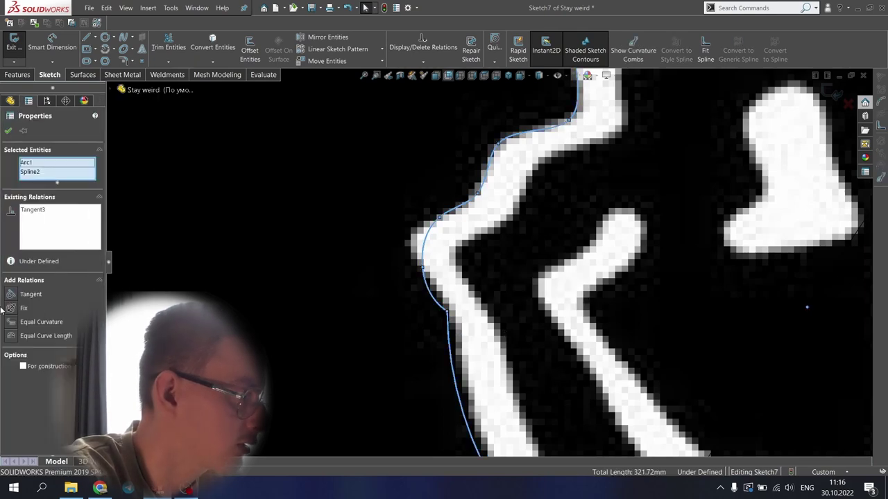
click(543, 263)
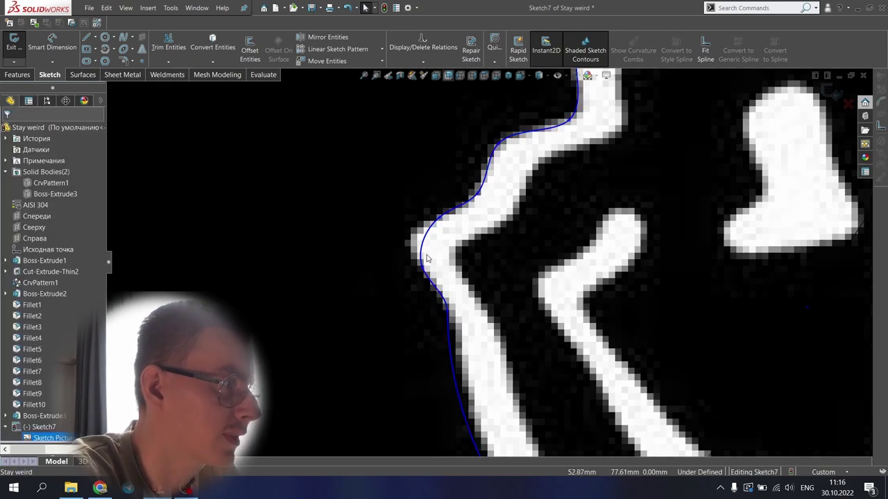
Trace the smiley's lower-right notch and pointed right bulge with a spline that starts and ends on the circle
scroll(532, 246, up, 8)
key(f)
scroll(666, 290, down, 2)
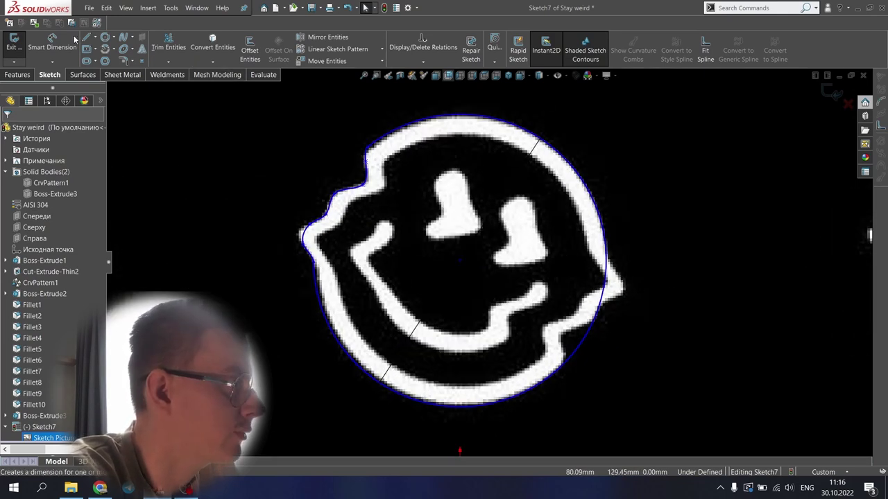
click(122, 37)
scroll(537, 330, down, 3)
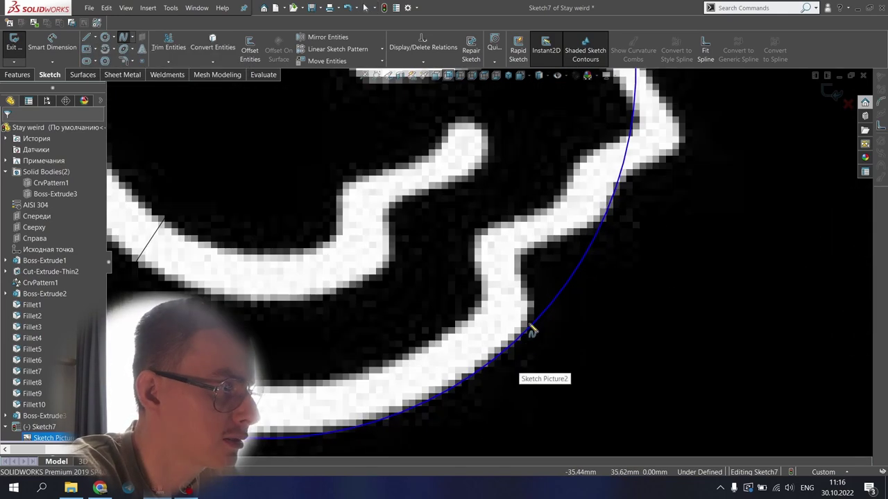
click(534, 325)
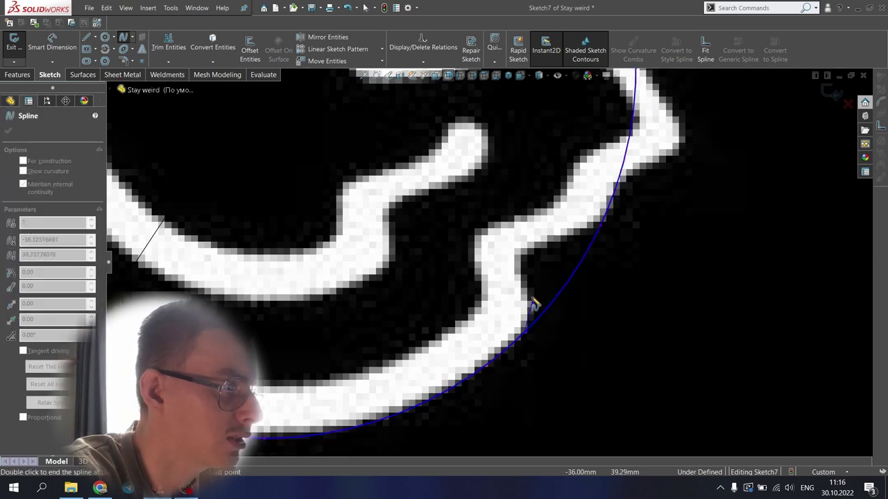
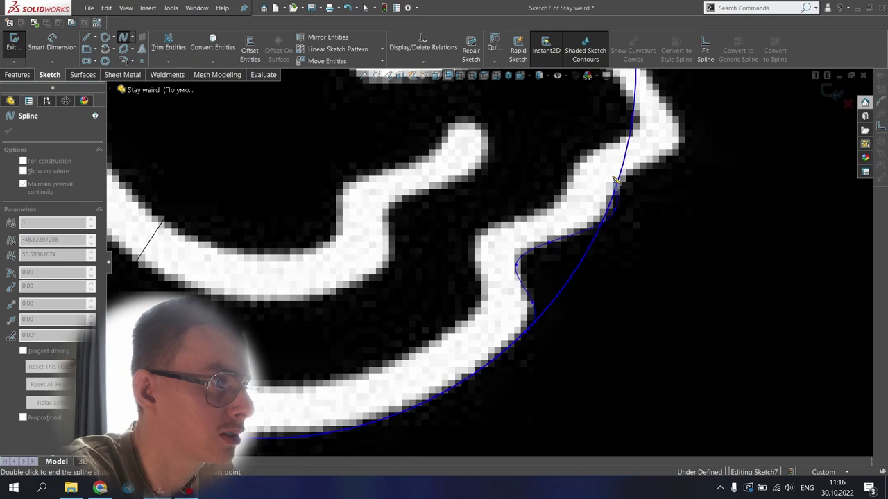
scroll(682, 154, up, 5)
scroll(625, 145, down, 5)
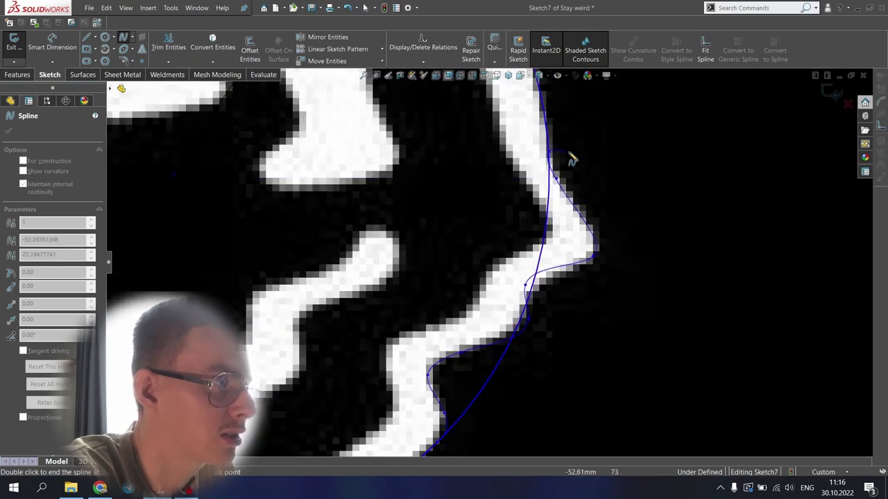
right_click(571, 155)
click(590, 160)
Trim away the circle segments inside the right-side spline, including the thin overlap at its upper end
click(166, 47)
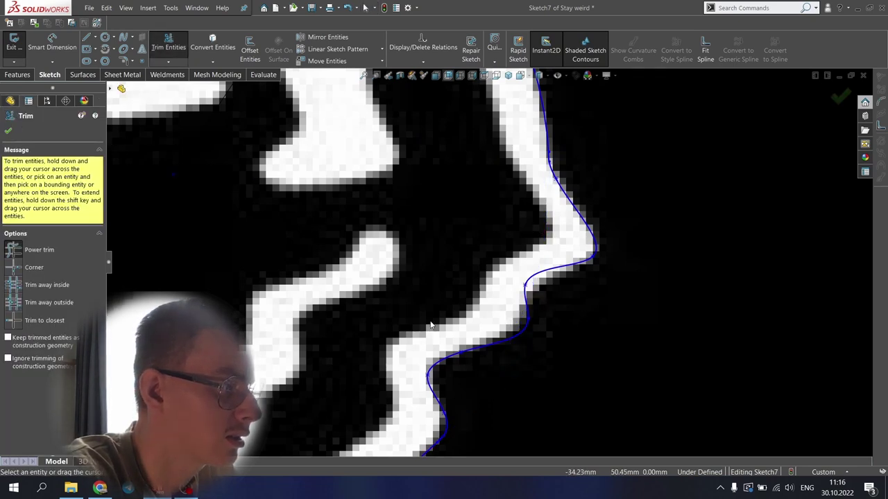
scroll(431, 326, up, 3)
scroll(514, 210, down, 20)
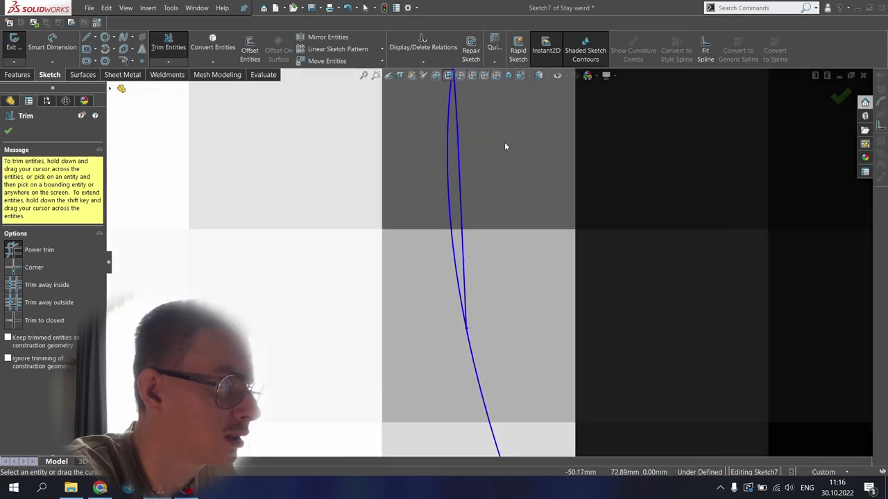
drag(505, 147, 451, 170)
scroll(471, 174, up, 3)
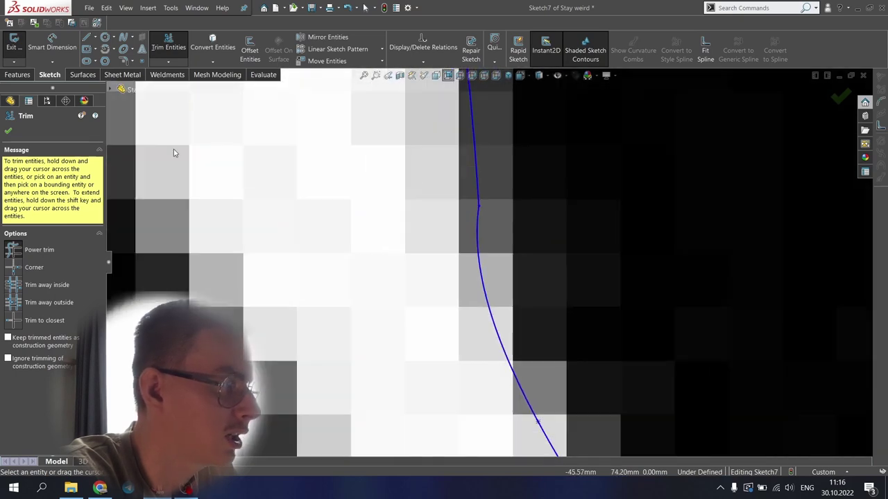
click(9, 132)
Make the right-side spline tangent to the circle's arc at their upper junction
click(476, 218)
ctrl+click(478, 188)
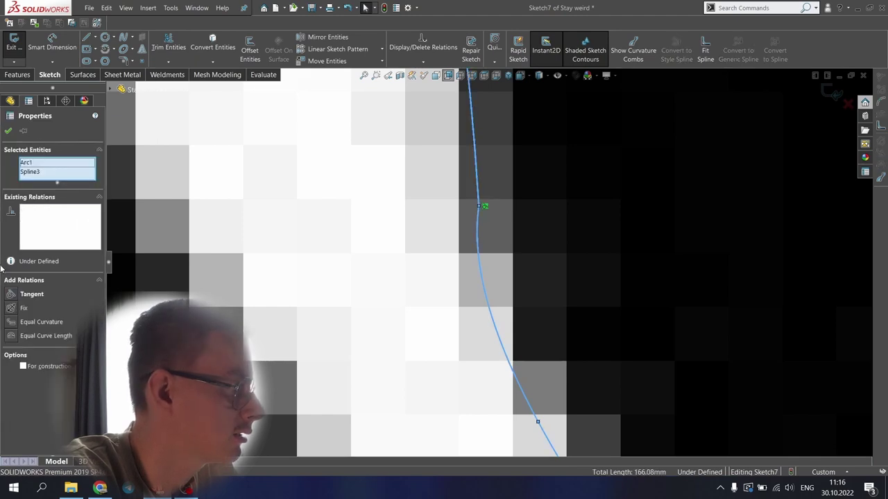
click(10, 294)
Trim away the thin leftover circle segment overlapping the right-side spline at its lower end
scroll(420, 192, up, 6)
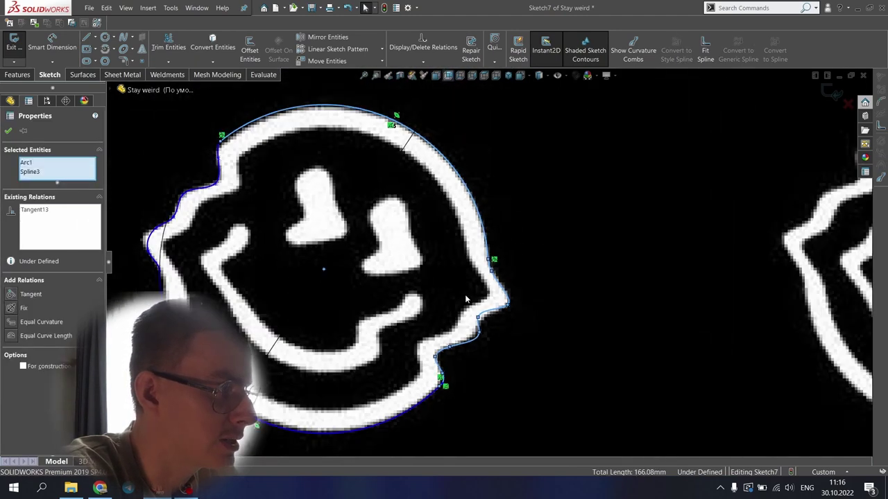
scroll(465, 294, down, 6)
scroll(463, 409, down, 3)
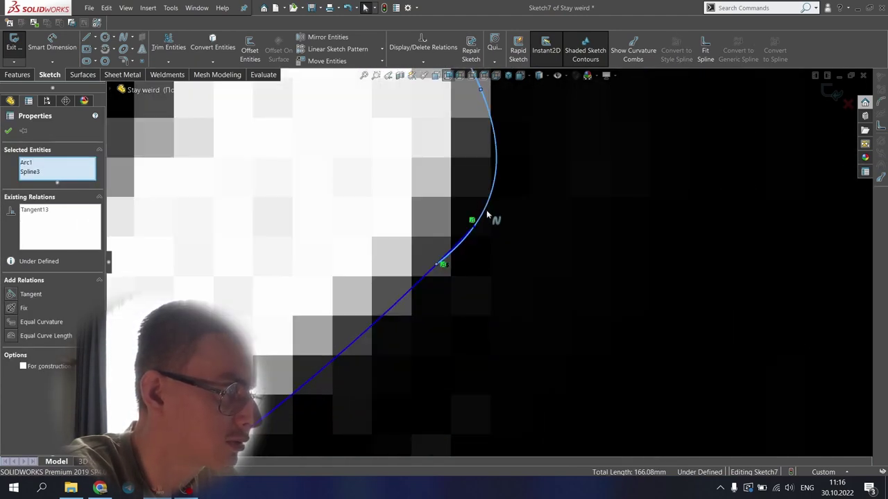
scroll(488, 217, down, 3)
click(166, 47)
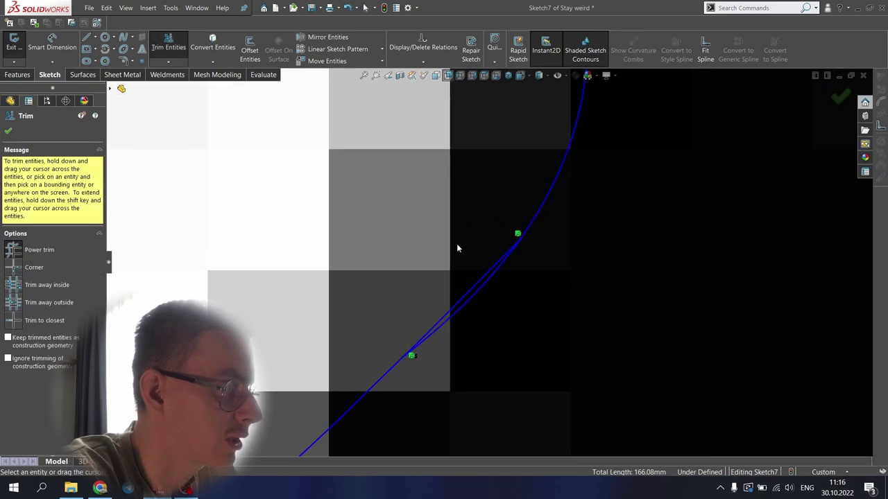
click(9, 130)
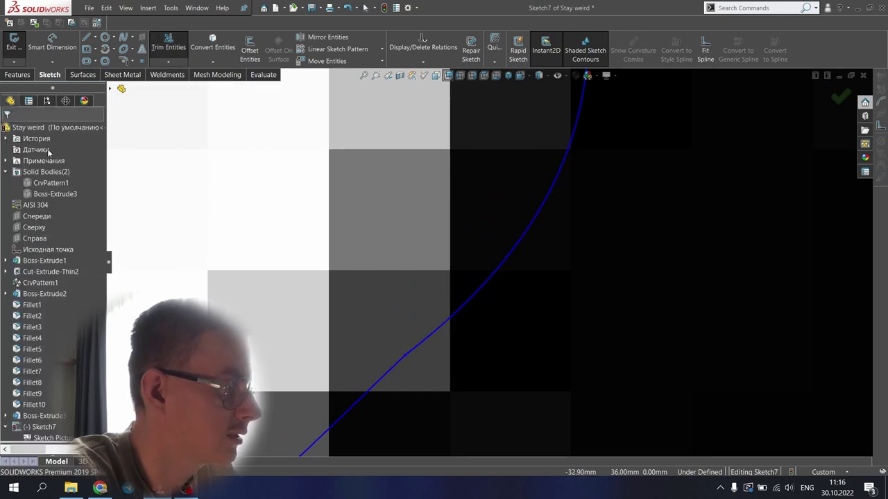
Make the right-side spline tangent to the circle's arc at their lower junction
click(455, 315)
ctrl+click(390, 380)
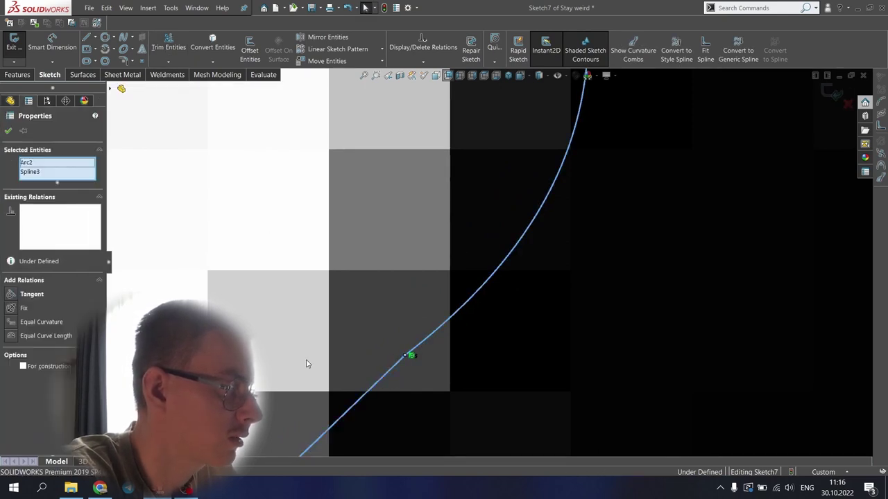
scroll(458, 262, up, 2)
scroll(458, 262, up, 5)
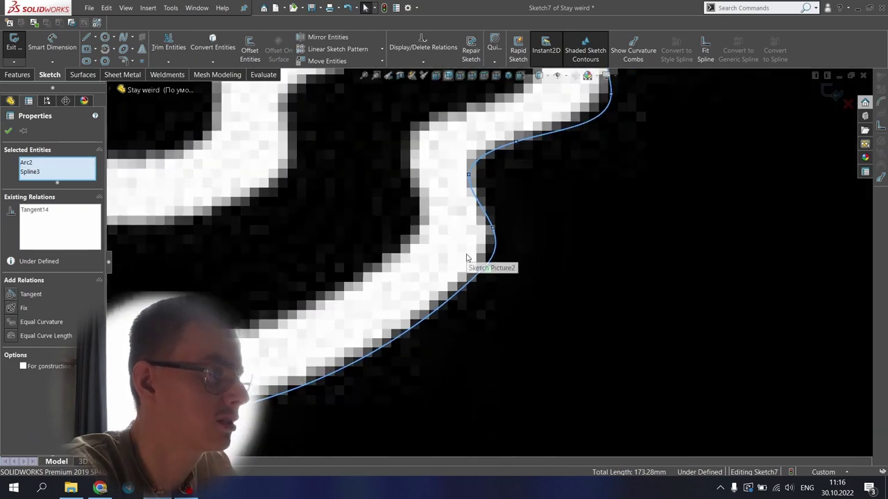
scroll(591, 282, down, 1)
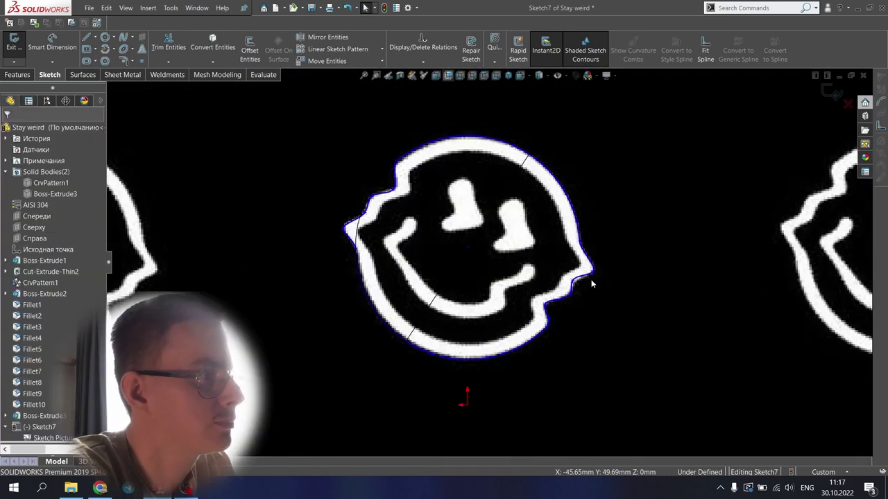
Trace the smiley's mouth with a closed spline and adjust its points to follow the picture's edge
scroll(586, 283, down, 1)
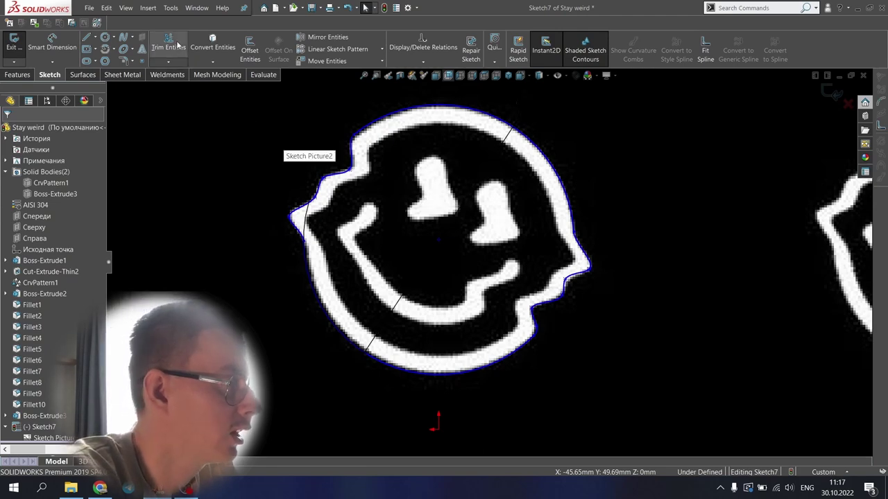
click(123, 37)
scroll(455, 297, down, 3)
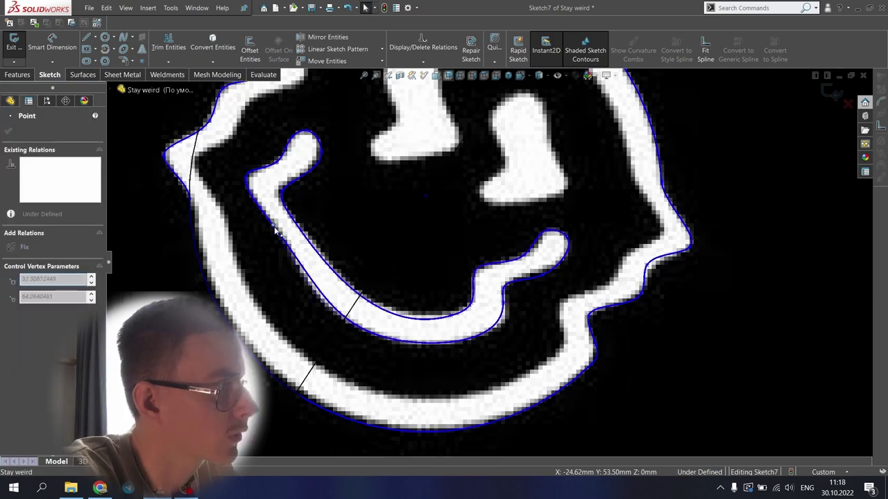
drag(276, 229, 275, 231)
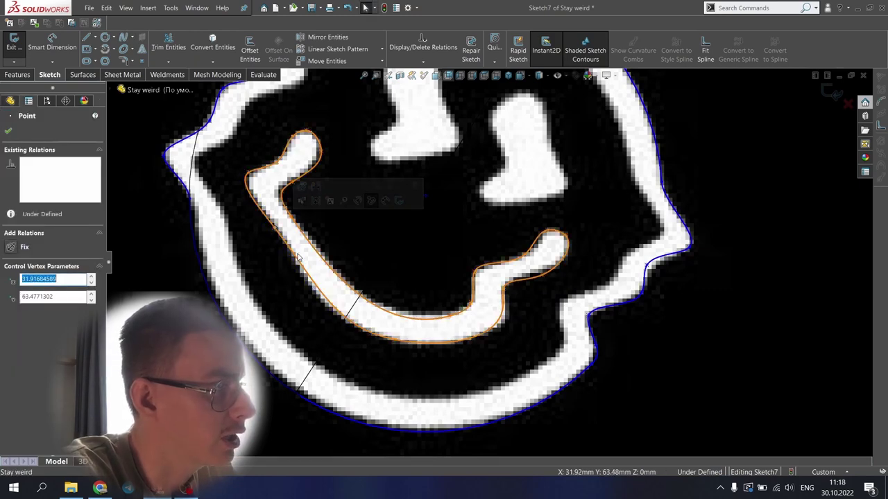
drag(395, 339, 357, 328)
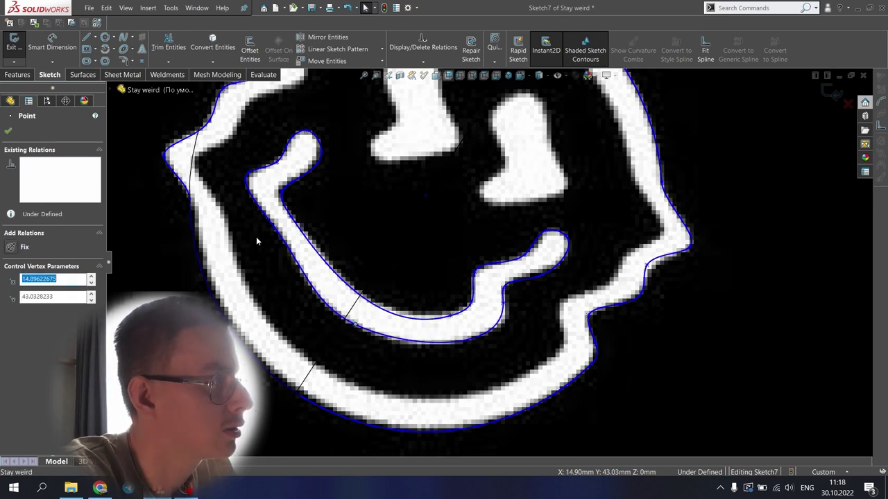
click(275, 232)
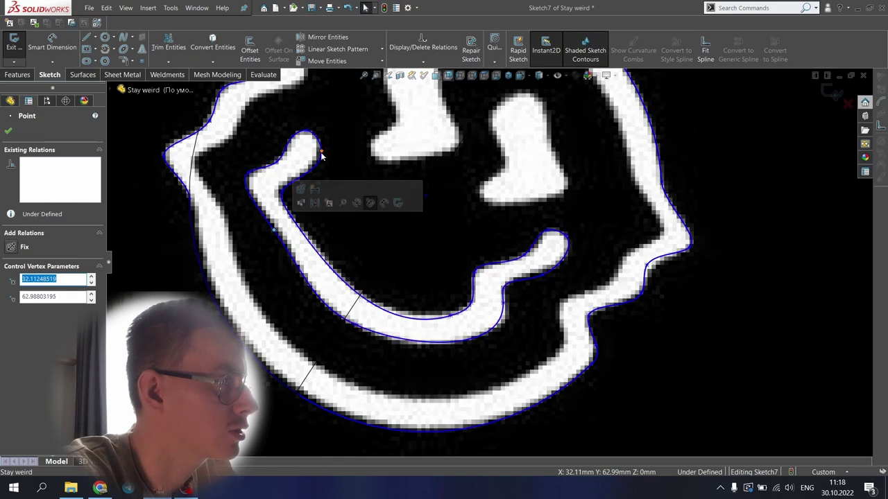
mouse_move(321, 151)
mouse_down()
mouse_move(312, 147)
mouse_move(322, 149)
mouse_up()
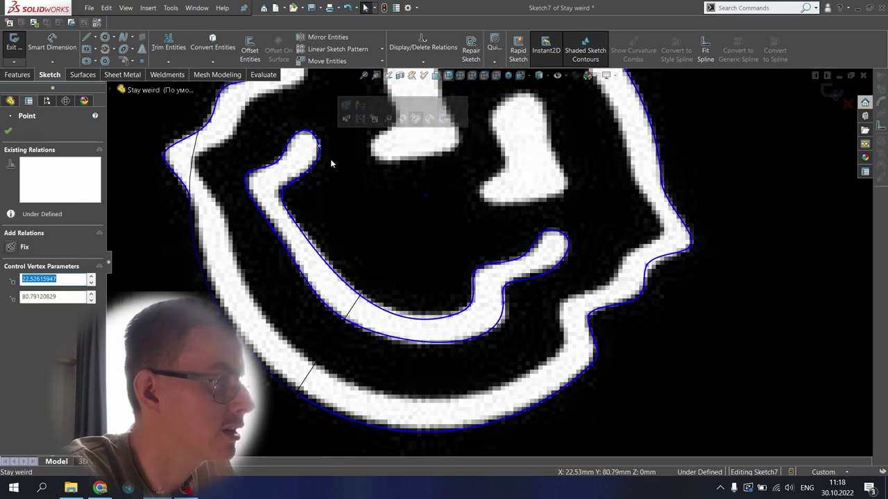
scroll(570, 242, up, 3)
scroll(541, 263, down, 2)
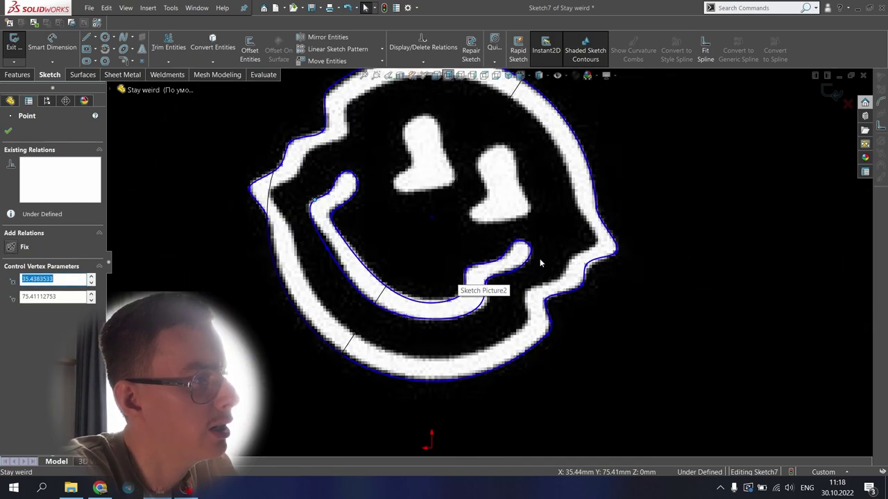
Try to offset the smiley's outer contour, made of two arcs and two splines, by 2 mm
click(658, 176)
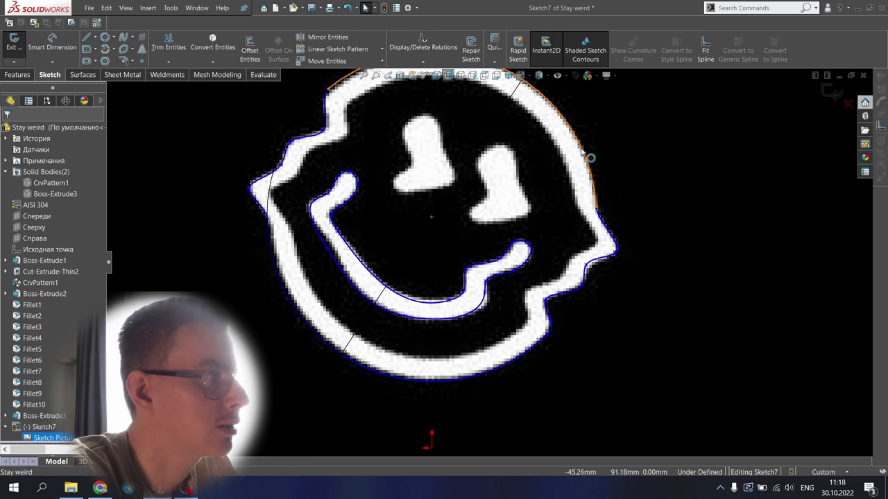
click(582, 151)
click(654, 212)
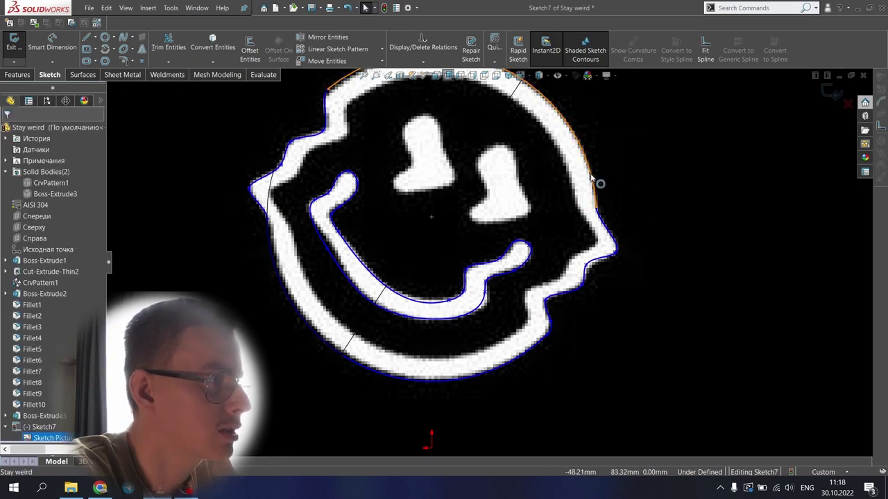
click(592, 178)
ctrl+click(610, 236)
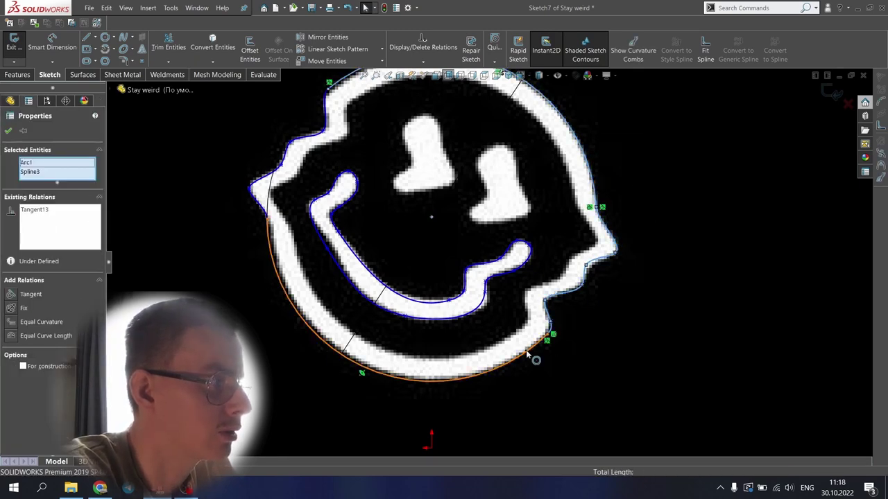
ctrl+click(528, 351)
ctrl+click(264, 180)
scroll(269, 273, up, 4)
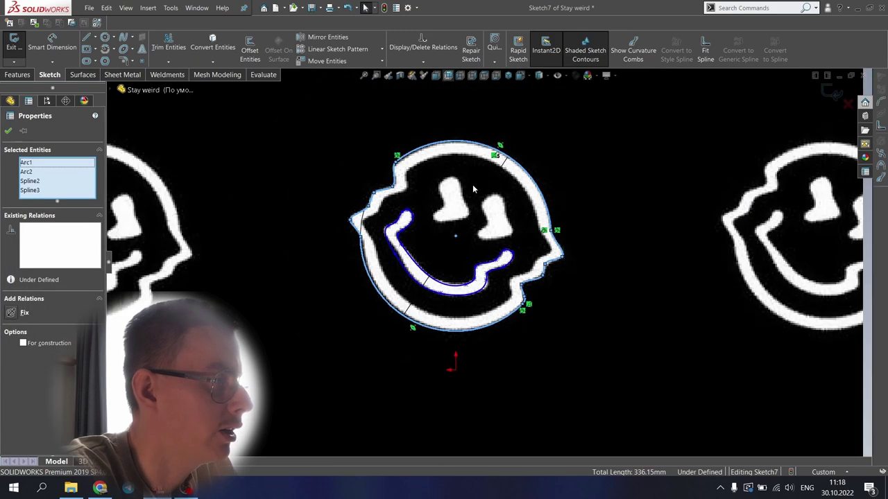
scroll(472, 185, down, 4)
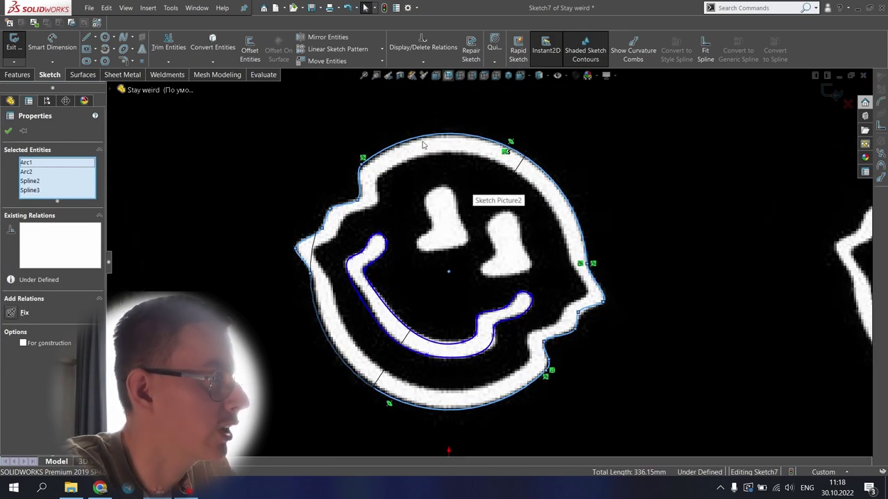
click(250, 50)
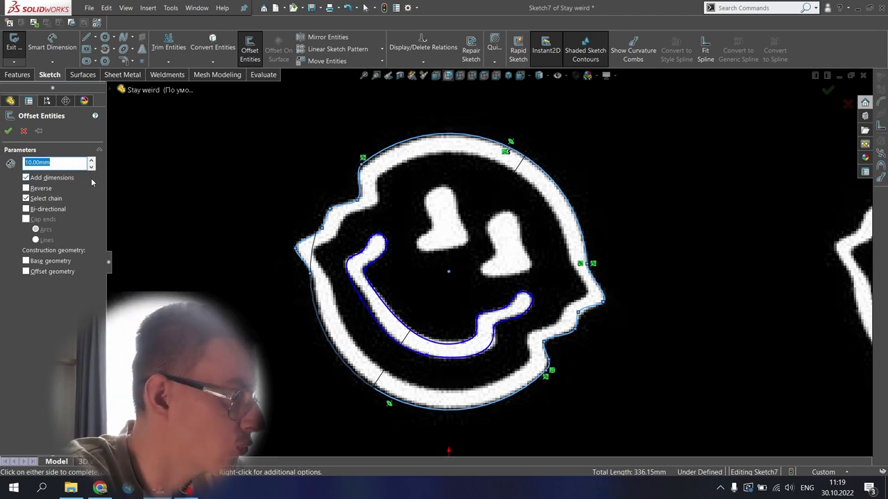
text(2)
key(Return)
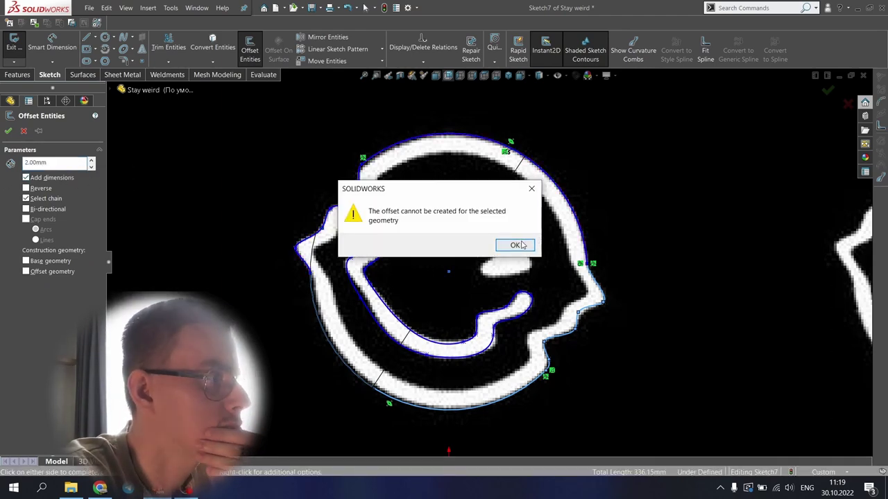
click(515, 245)
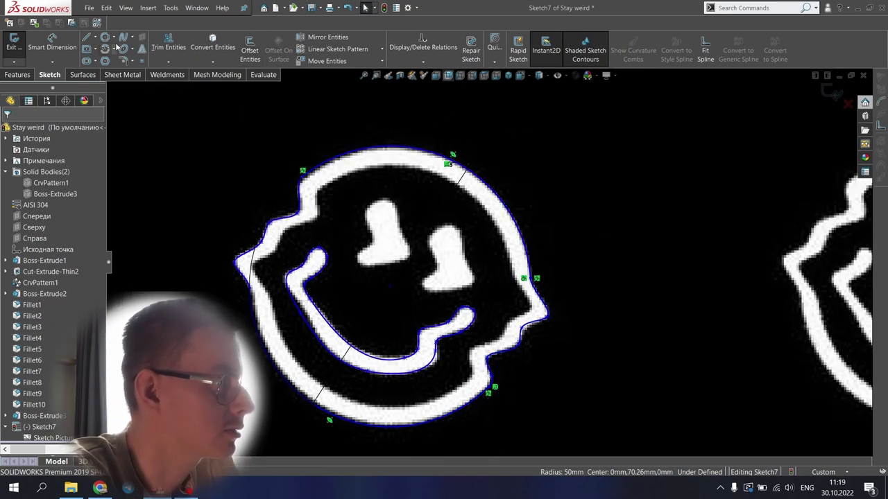
Trace the boot-shaped left eye of the smiley with a spline
scroll(368, 229, down, 4)
click(392, 270)
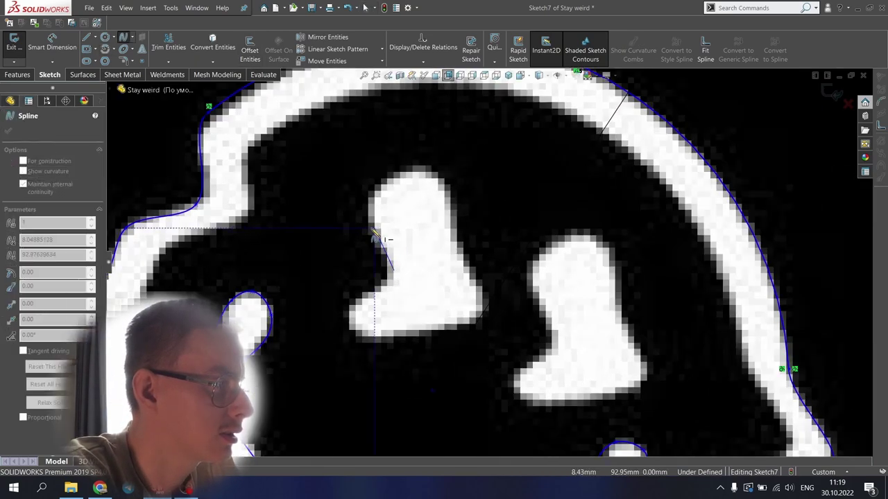
click(402, 174)
click(458, 204)
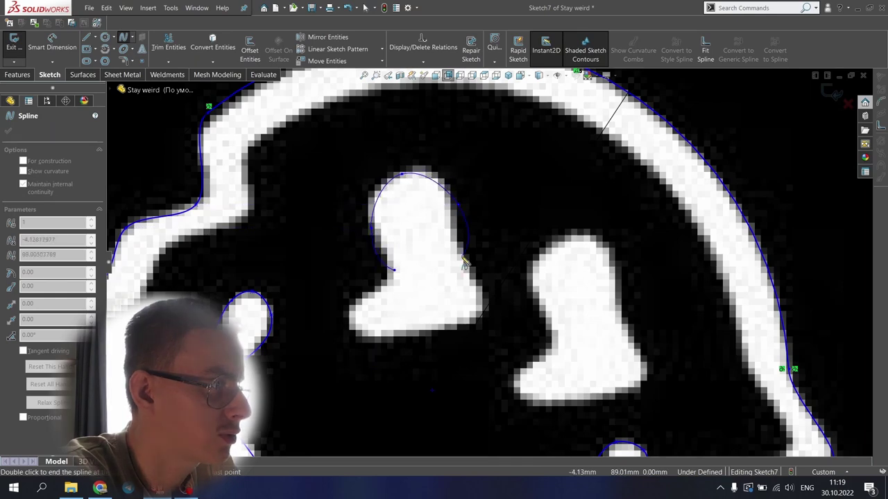
click(481, 298)
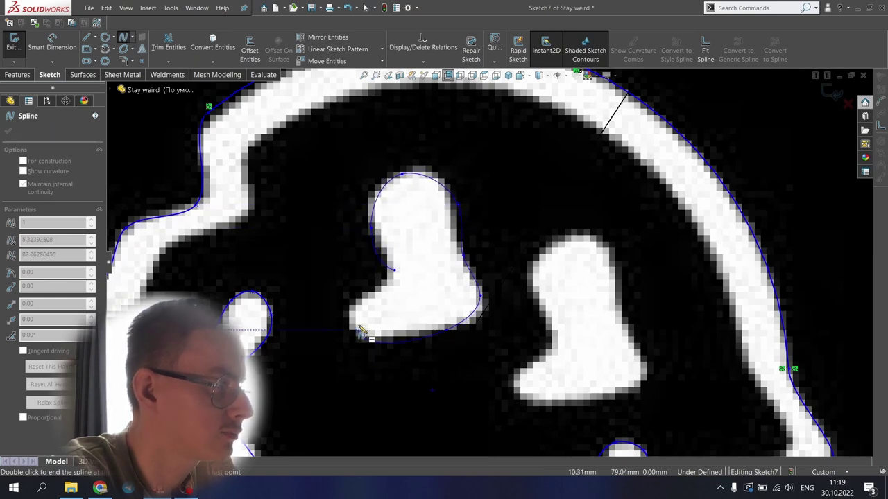
double_click(360, 329)
Position a copy of the left eye's spline over the right eye in the picture
scroll(468, 250, up, 2)
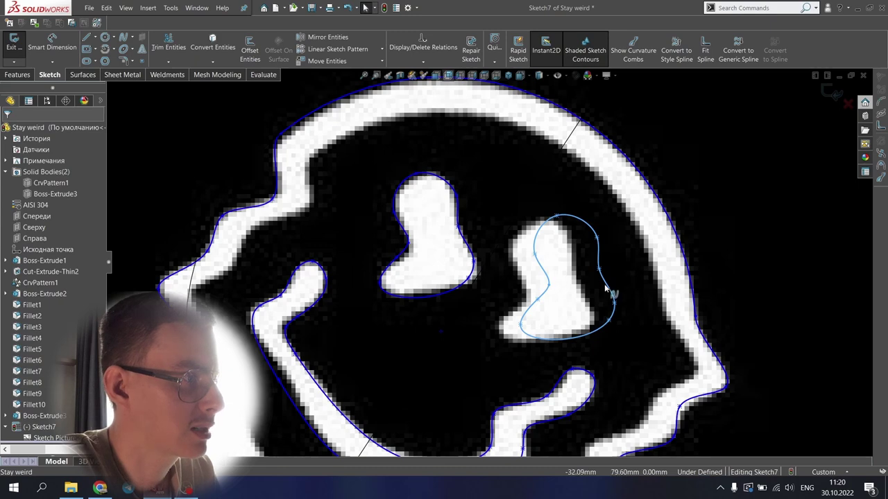
drag(609, 286, 585, 291)
scroll(464, 194, up, 5)
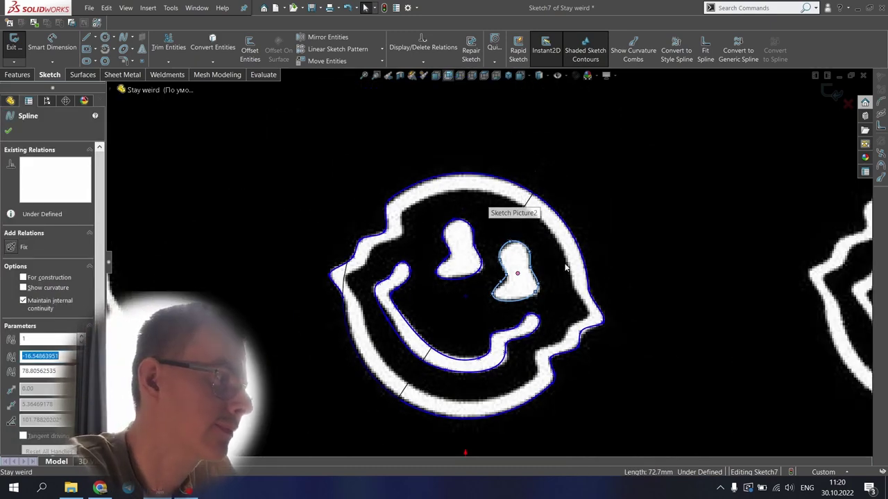
Delete the smiley reference picture from the sketch
scroll(426, 216, up, 2)
scroll(541, 268, up, 6)
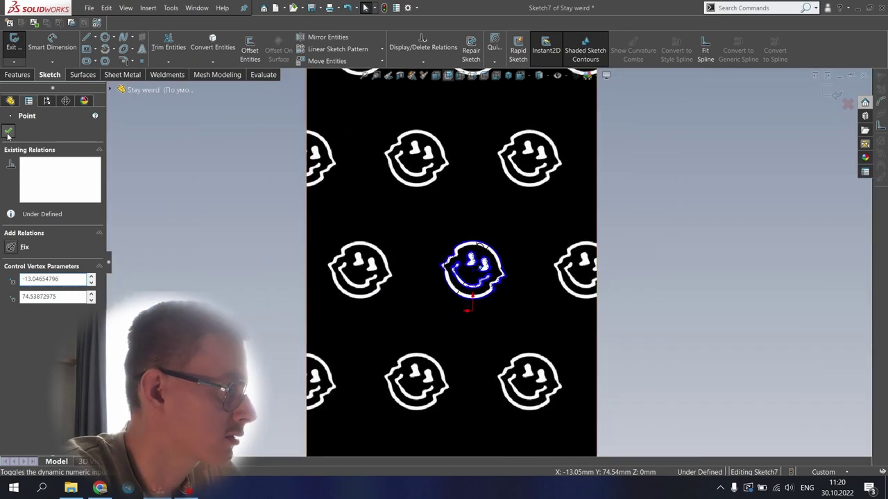
click(567, 207)
right_click(568, 203)
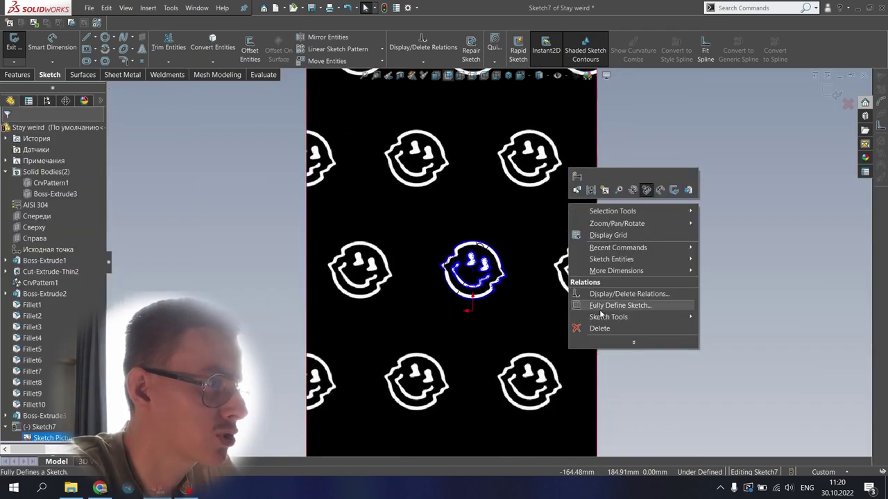
click(605, 331)
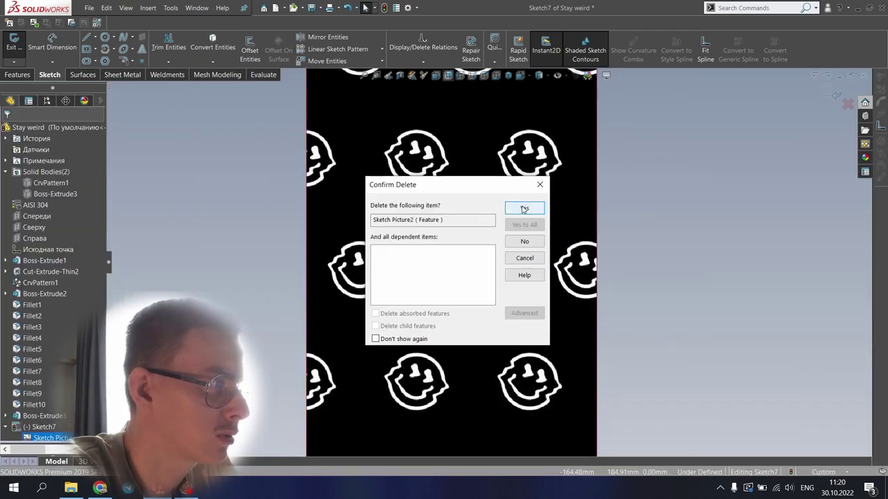
click(524, 210)
Offset the smiley outline's upper and lower arcs inward by 6.9 mm, with the dimension added
scroll(430, 195, down, 6)
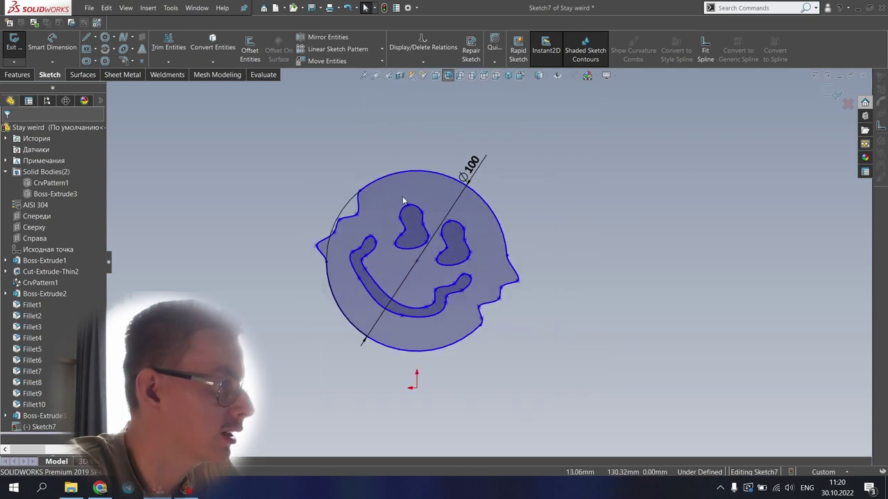
click(250, 49)
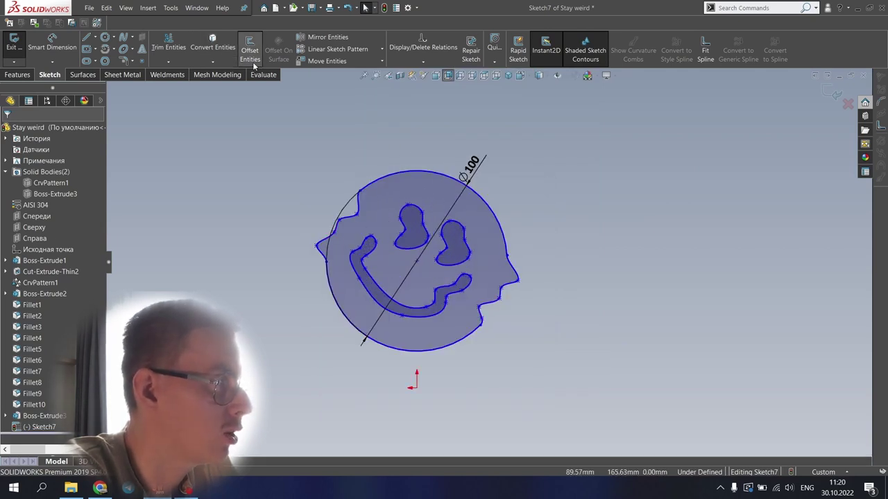
click(392, 189)
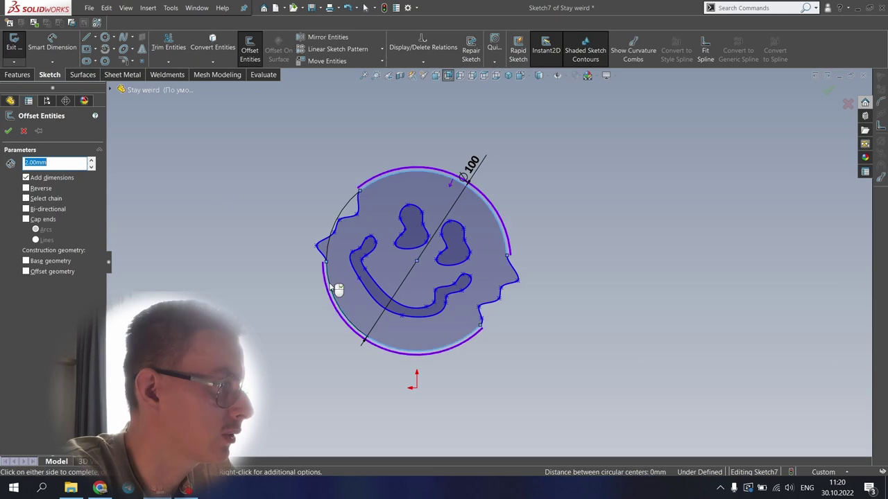
click(26, 188)
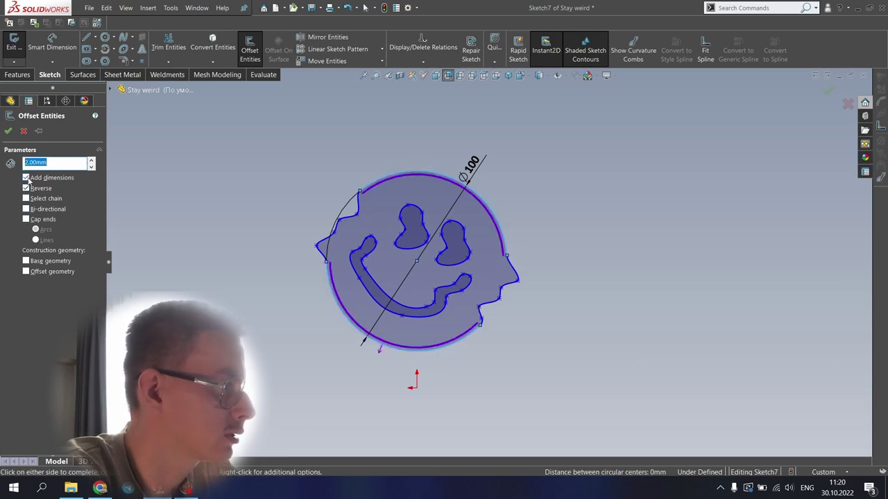
text(10)
key(Return)
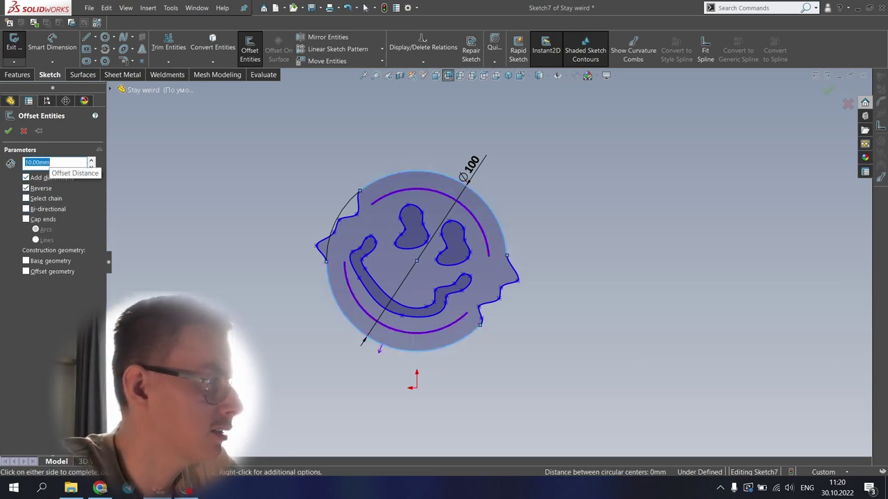
text(5)
key(Return)
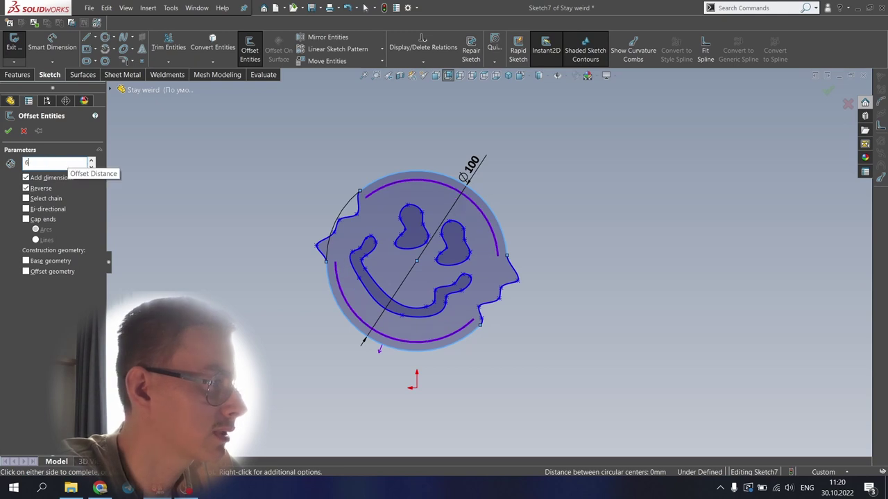
key(Return)
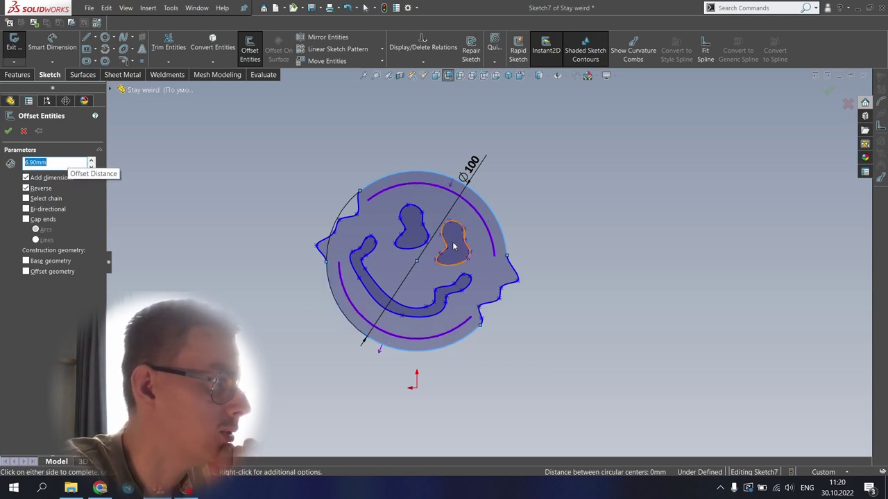
scroll(448, 239, down, 3)
click(9, 131)
Copy the outline's left wavy spline and position the copy inside the contour so it meets both offset arcs
click(231, 243)
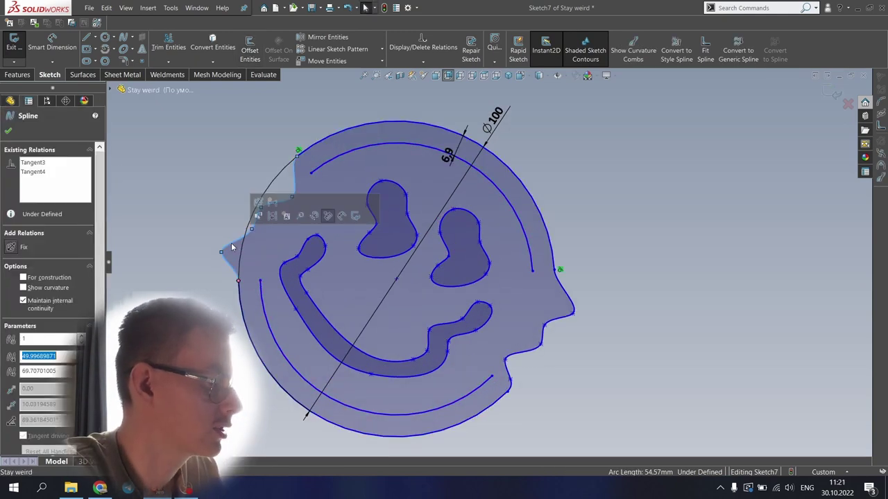
click(209, 283)
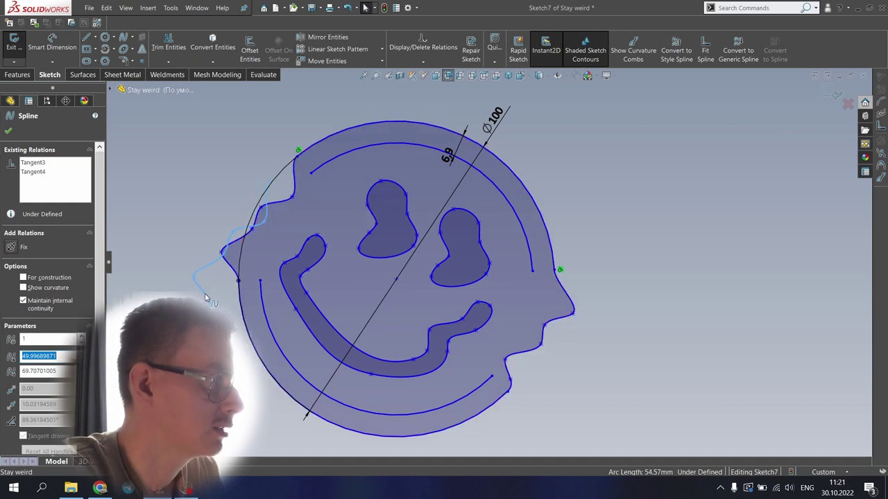
mouse_move(208, 297)
mouse_down()
mouse_move(259, 263)
mouse_move(255, 281)
mouse_up()
key(Escape)
scroll(287, 187, down, 4)
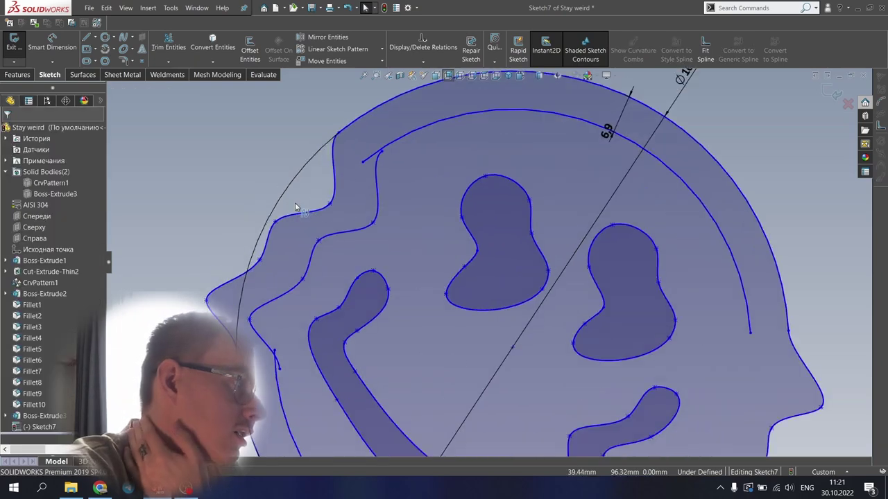
click(375, 182)
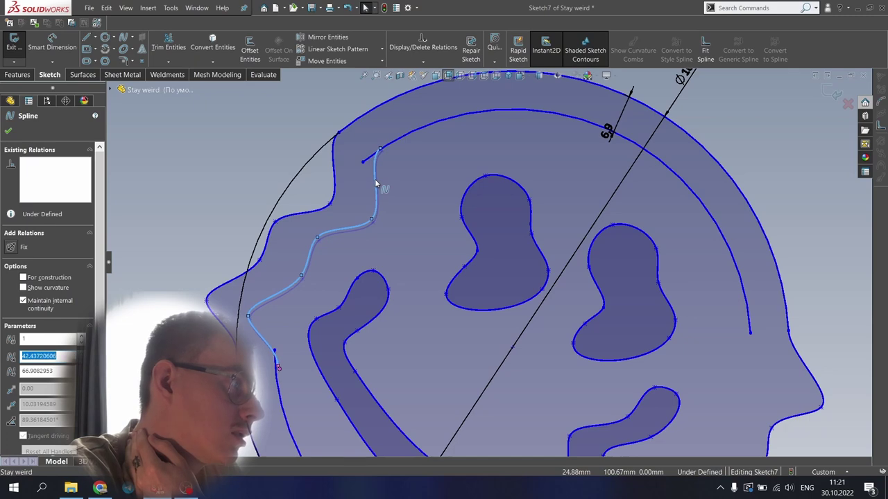
Trim the overhanging ends where the left inner spline crosses the two offset arcs
click(169, 43)
scroll(375, 156, down, 5)
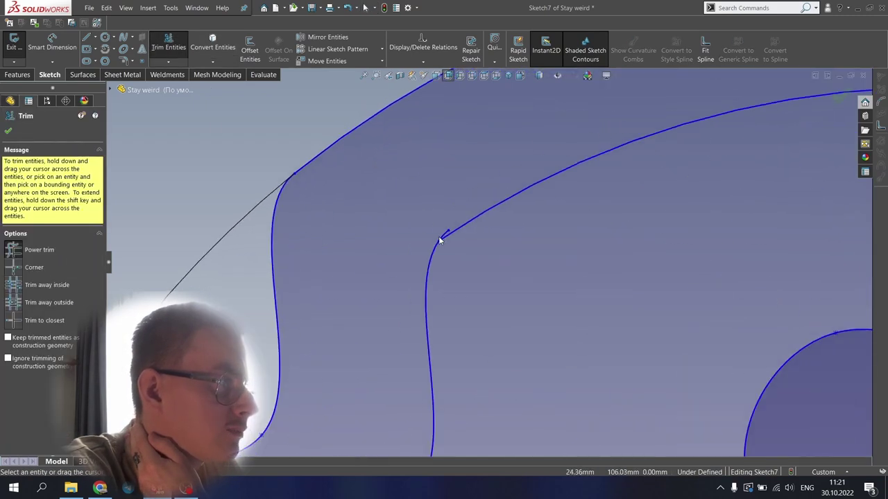
scroll(437, 222, up, 6)
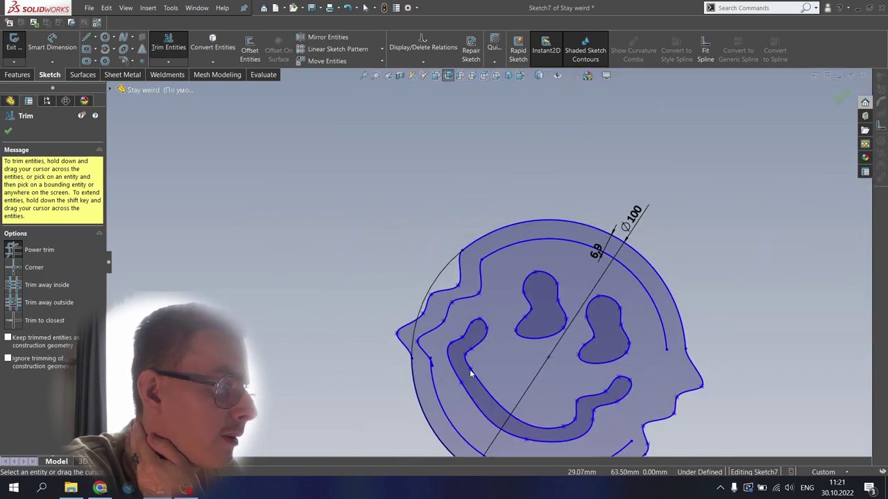
scroll(322, 257, down, 8)
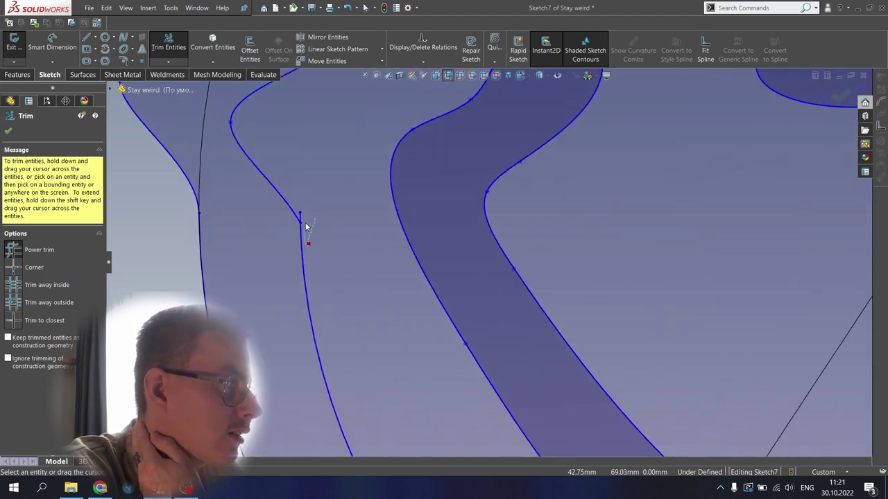
click(7, 129)
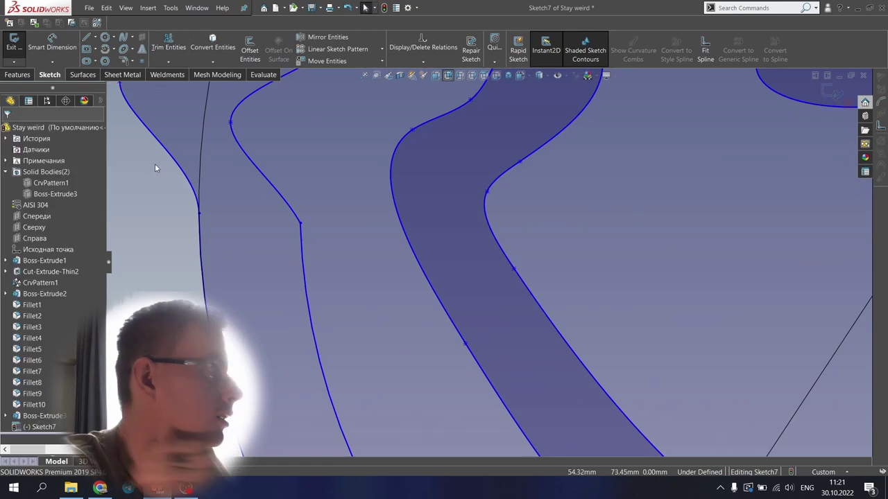
Make the left inner spline tangent to the lower and upper offset arcs
click(299, 220)
ctrl+click(302, 236)
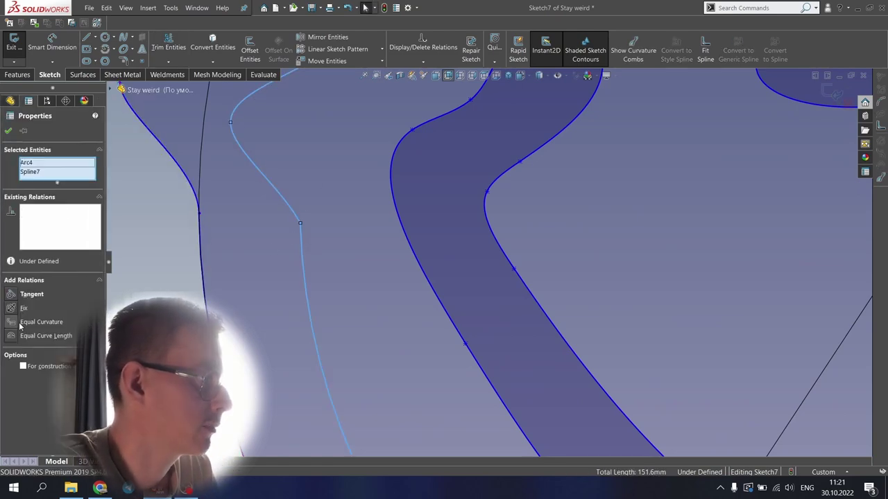
click(11, 296)
scroll(480, 149, up, 3)
scroll(465, 210, down, 6)
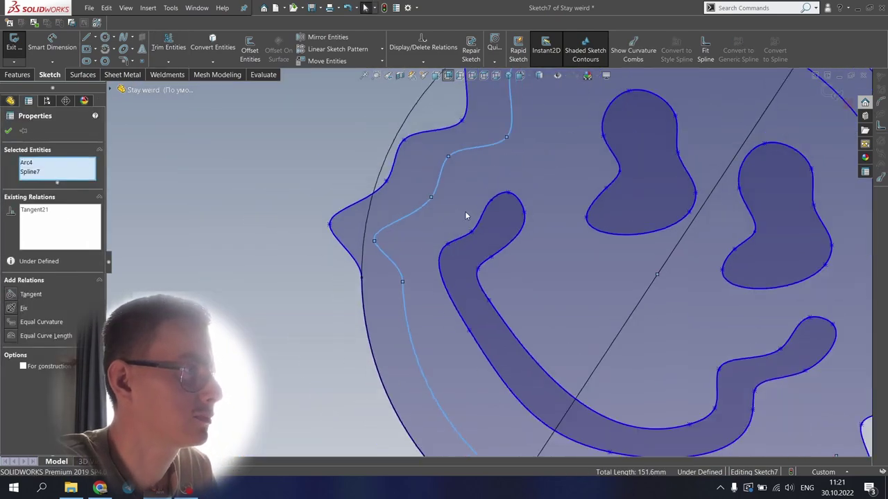
click(436, 126)
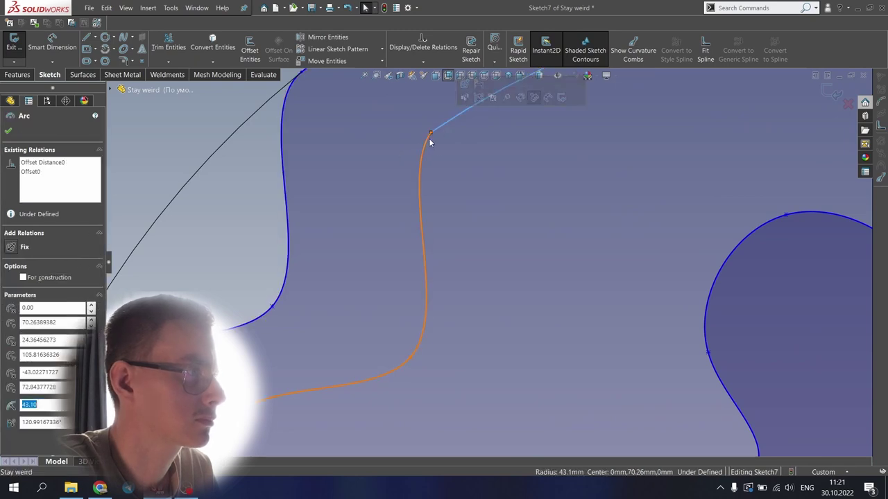
ctrl+click(425, 145)
click(10, 296)
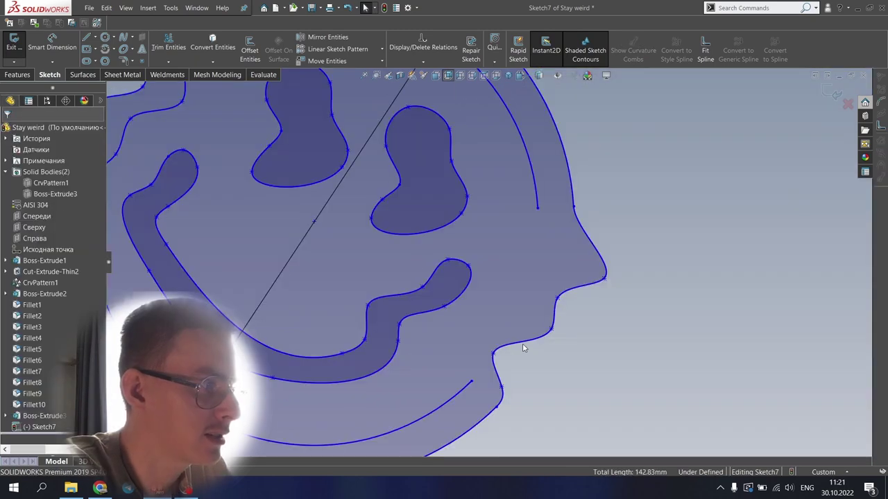
Copy the outline's right wavy spline and position the copy inside the contour across the free ends of the offset arcs
click(522, 345)
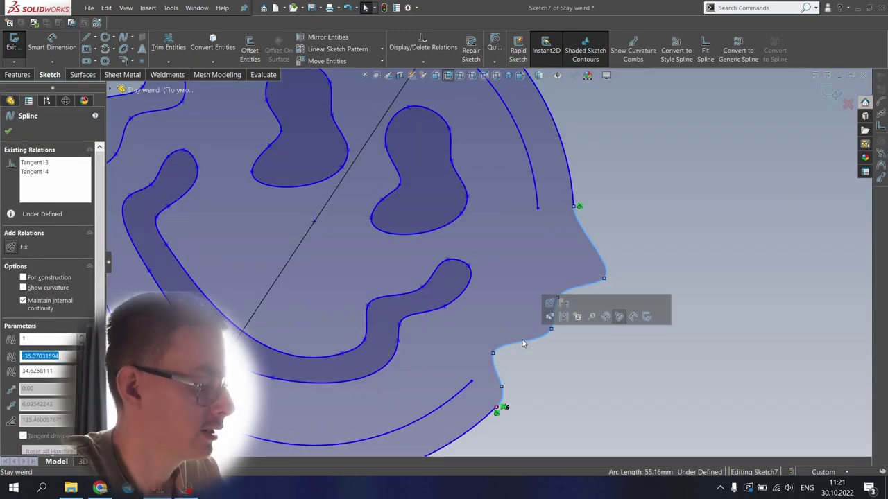
key(ctrl+v)
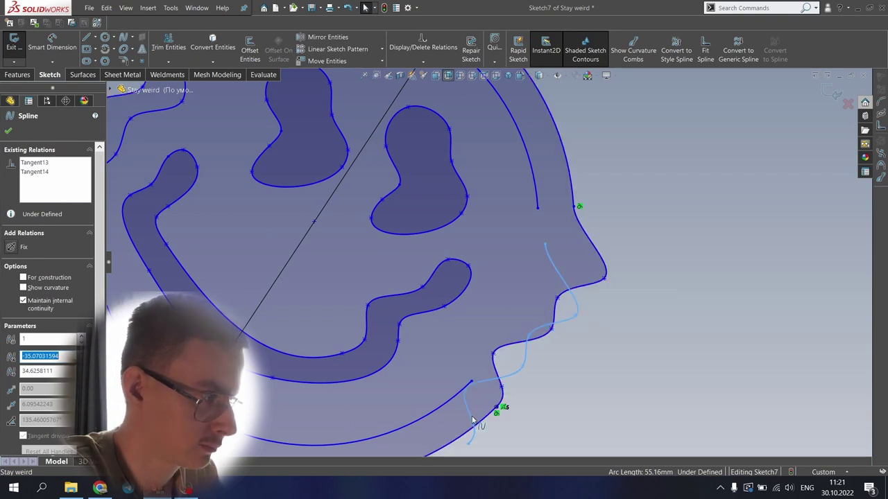
drag(471, 420, 458, 371)
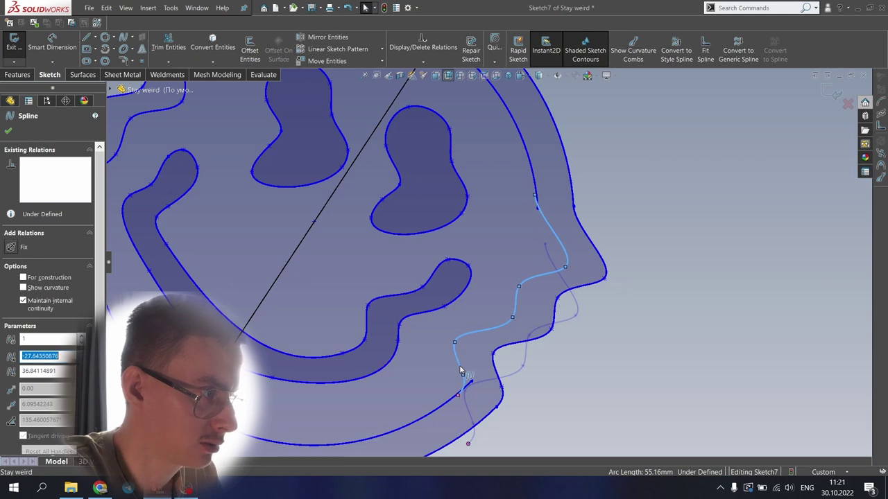
drag(460, 371, 458, 371)
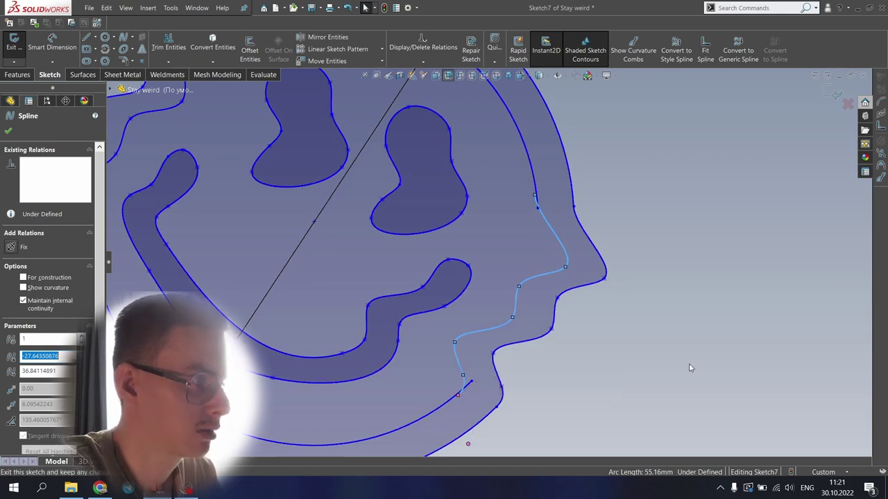
click(694, 358)
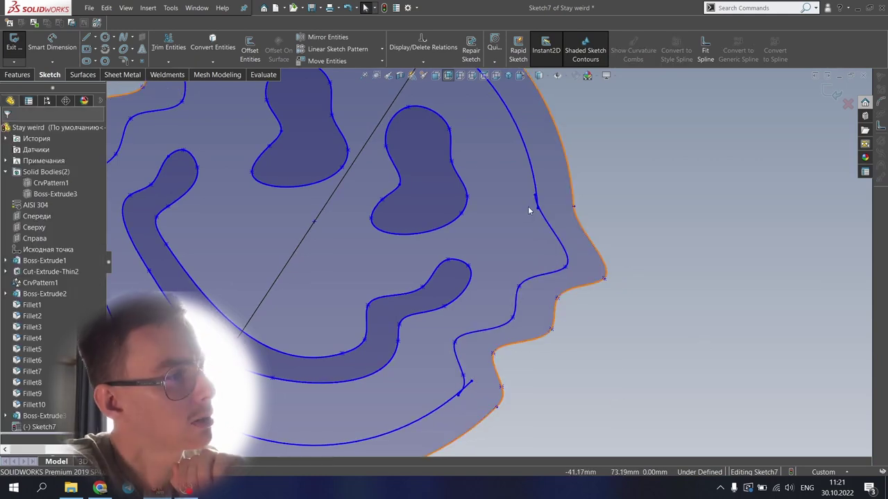
Trim the overhanging ends where the right inner spline crosses the two offset arcs
click(154, 46)
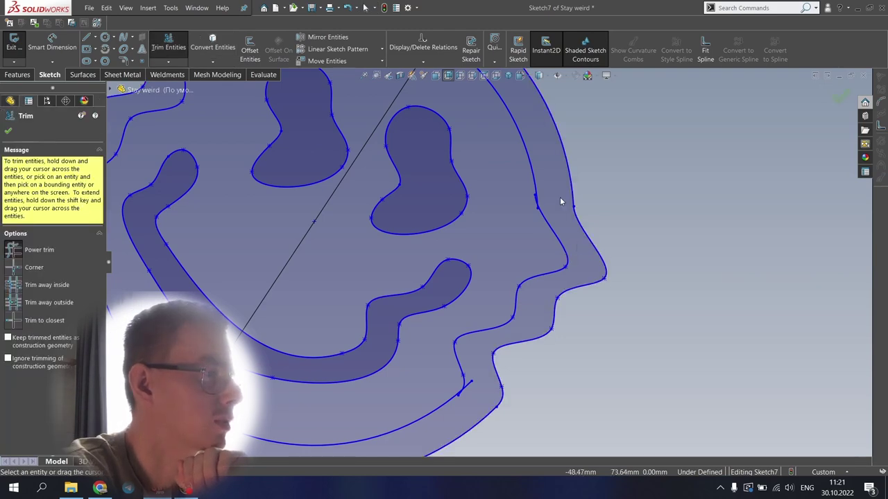
scroll(457, 259, down, 5)
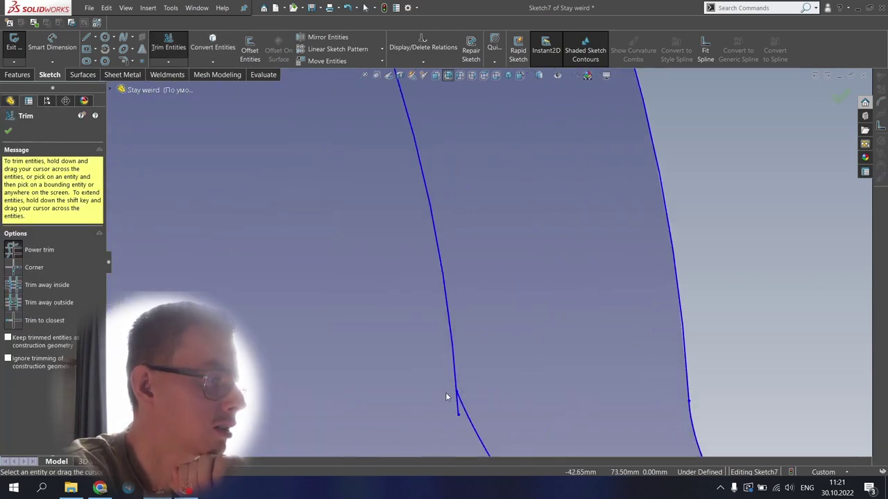
scroll(498, 255, up, 8)
scroll(386, 257, down, 6)
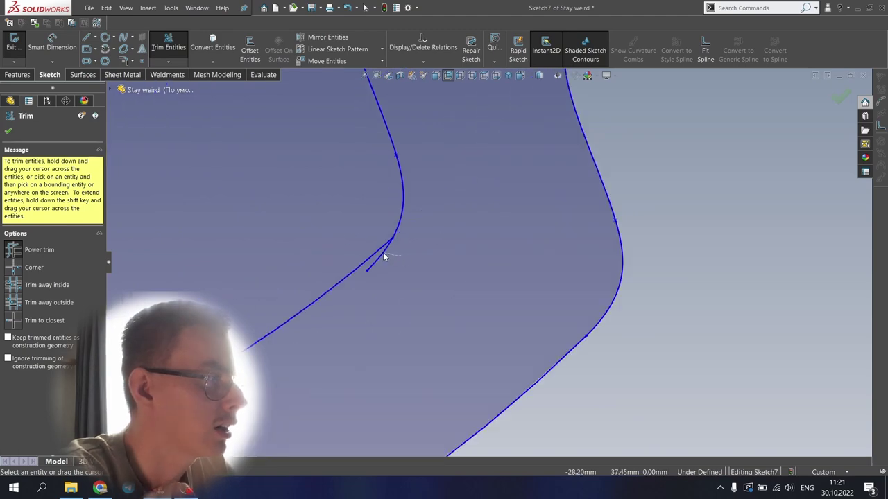
scroll(378, 252, up, 8)
scroll(432, 310, down, 3)
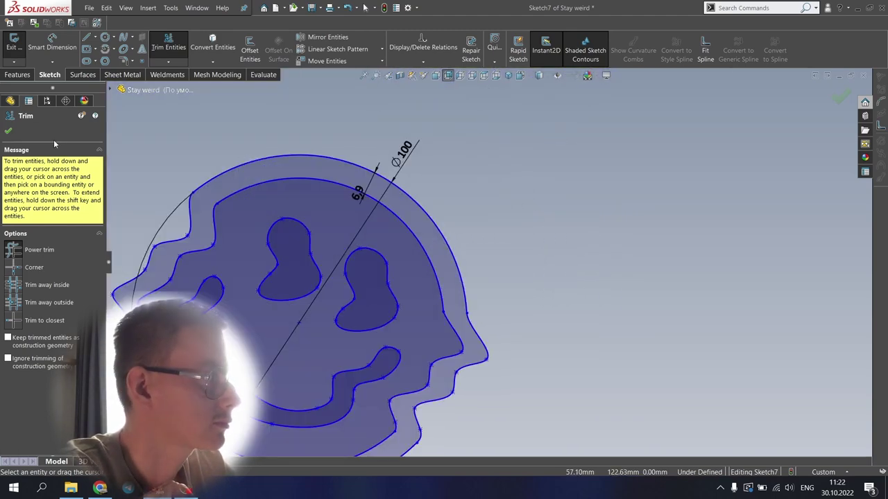
click(7, 131)
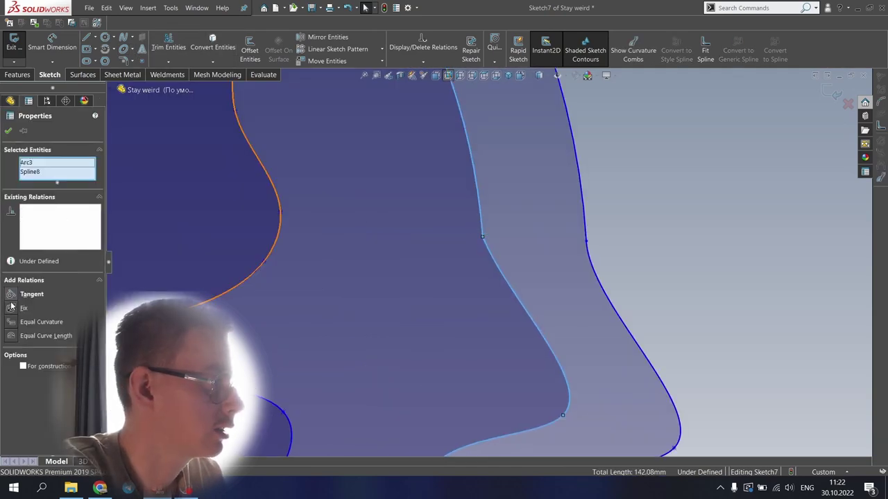
Make the right inner spline tangent to the upper and lower offset arcs
click(12, 295)
scroll(505, 197, up, 6)
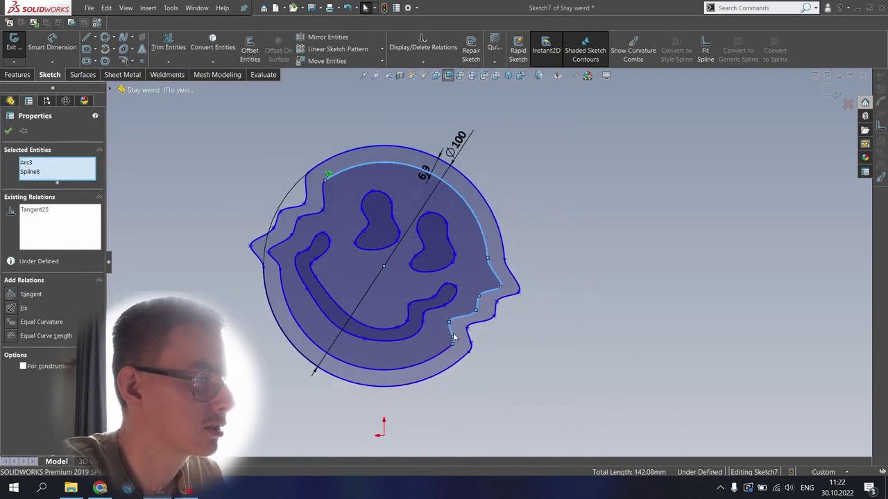
scroll(463, 314, down, 6)
ctrl+click(453, 341)
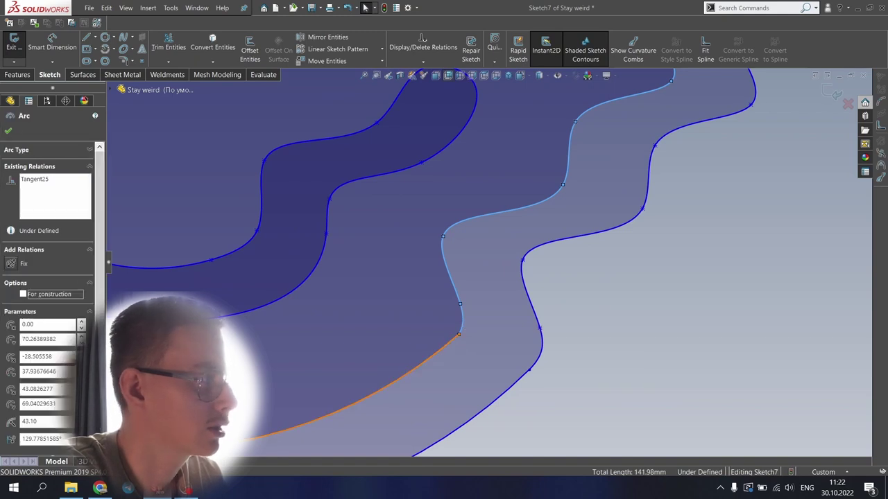
click(692, 347)
click(452, 318)
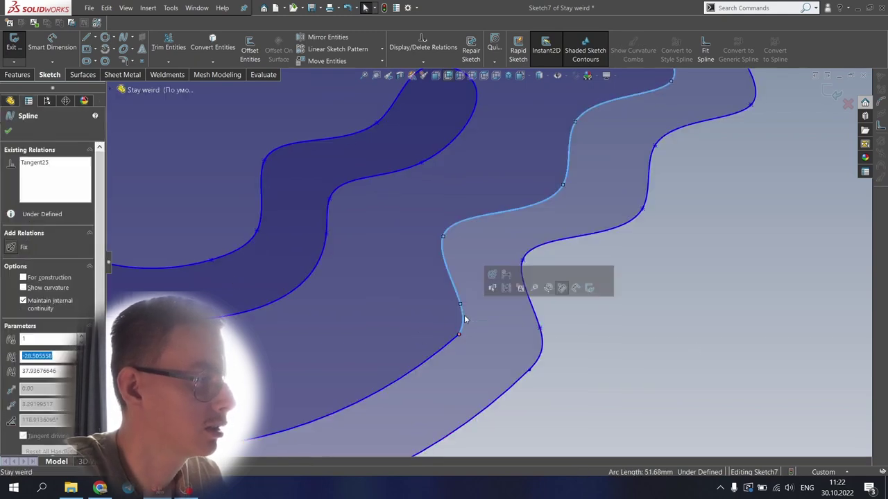
ctrl+click(451, 340)
click(11, 294)
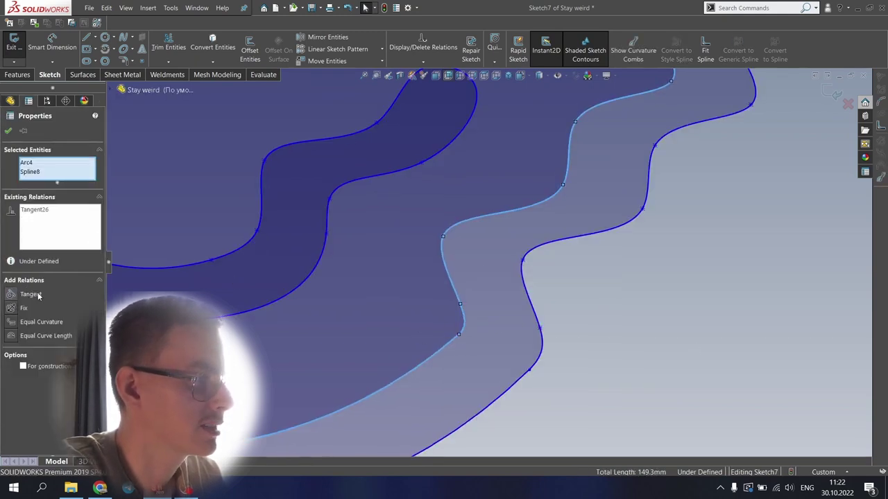
scroll(484, 285, up, 5)
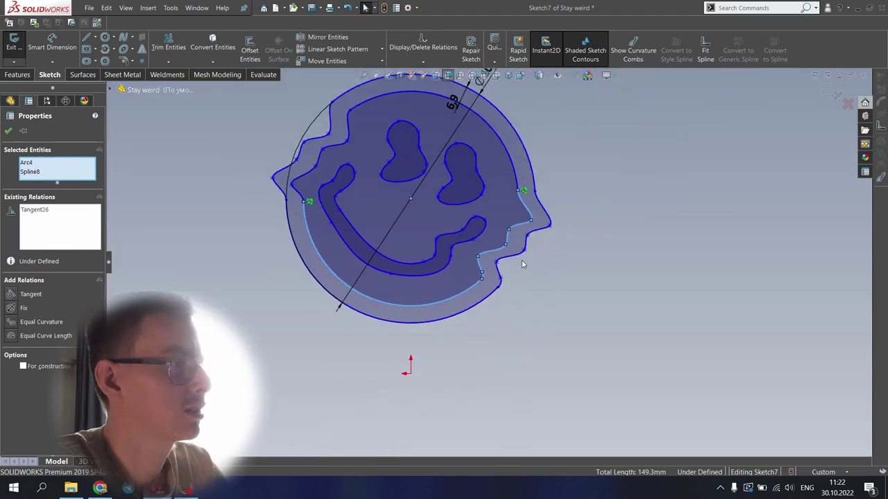
click(8, 131)
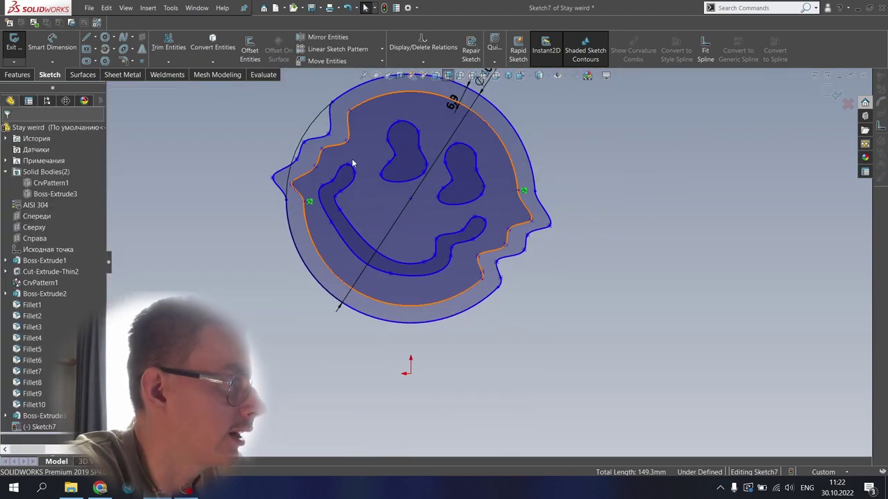
Start a boss extrusion using the smiley's outer ring, both eyes and the mouth as the selected contours
click(12, 75)
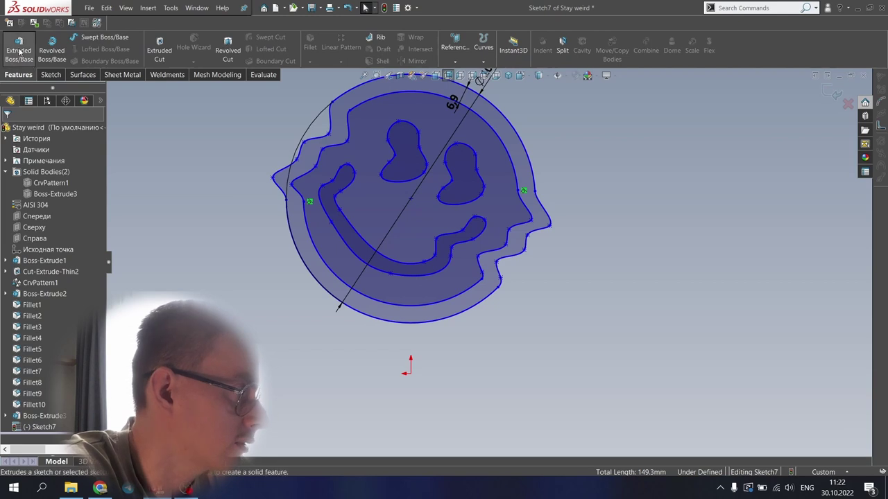
click(18, 49)
click(369, 154)
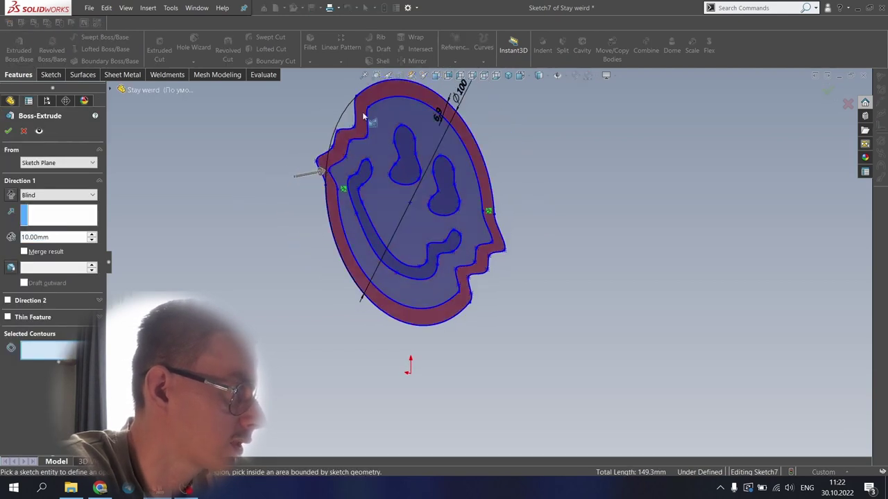
click(405, 152)
click(444, 182)
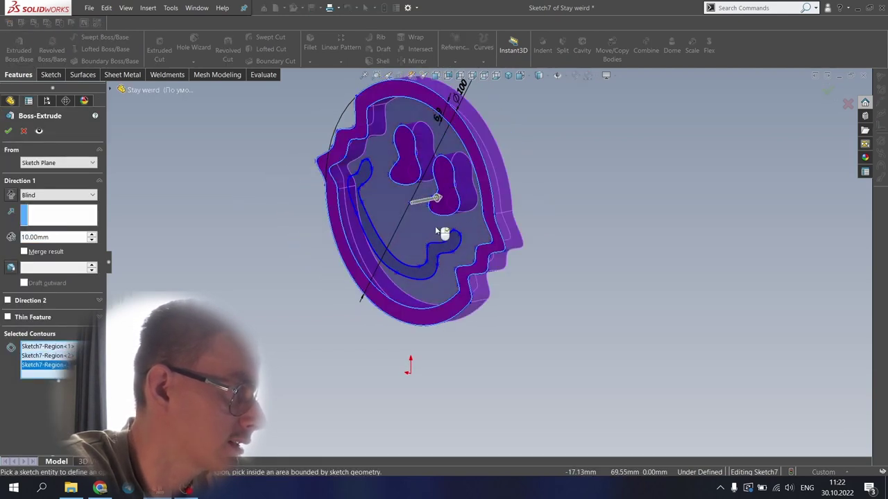
click(428, 269)
Reverse the smiley extrusion's direction, set its depth to 50 mm and complete it
middle_drag(432, 268, 132, 175)
click(14, 193)
text(50)
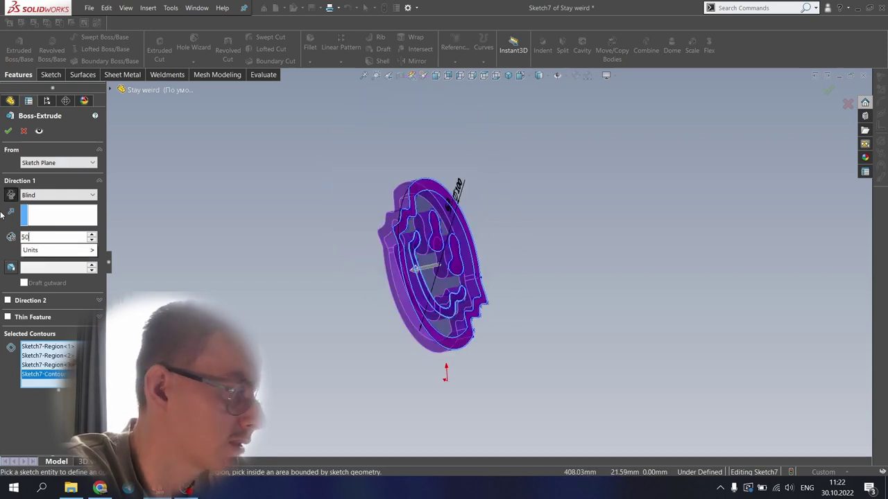
key(Return)
click(8, 133)
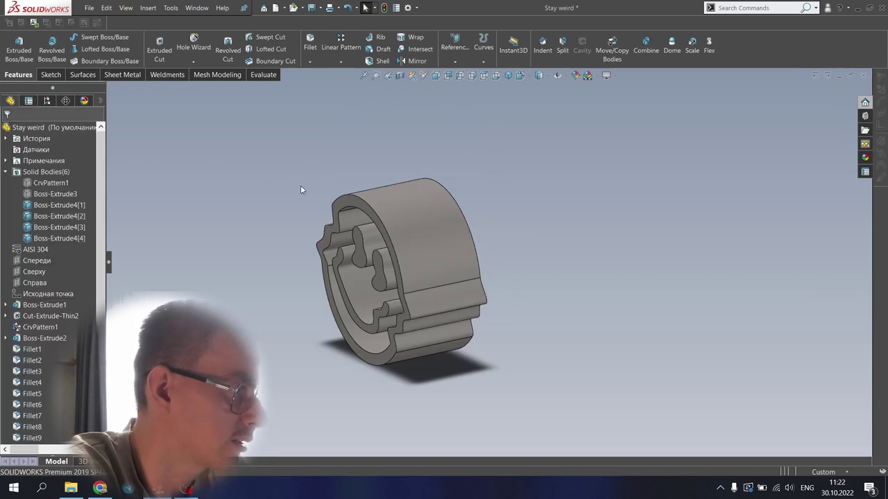
Check the depth setting of the Boss-Extrude2 lettering extrusion and leave it without changes
click(46, 339)
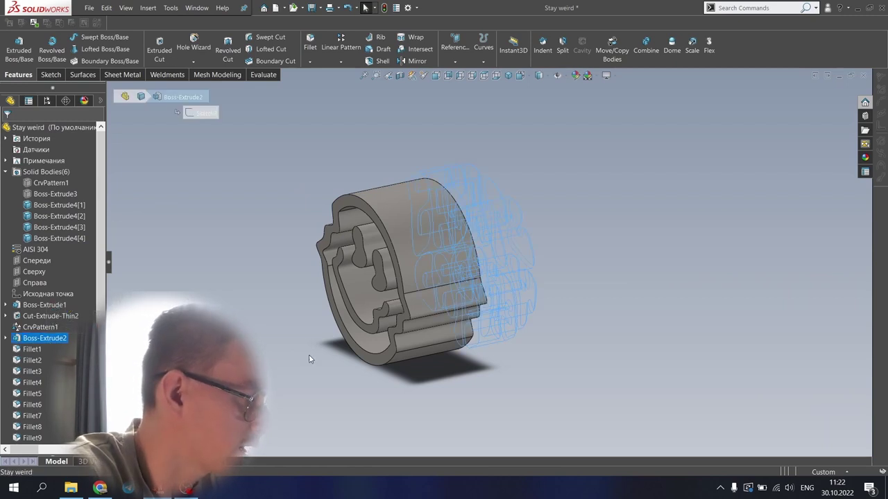
right_click(37, 342)
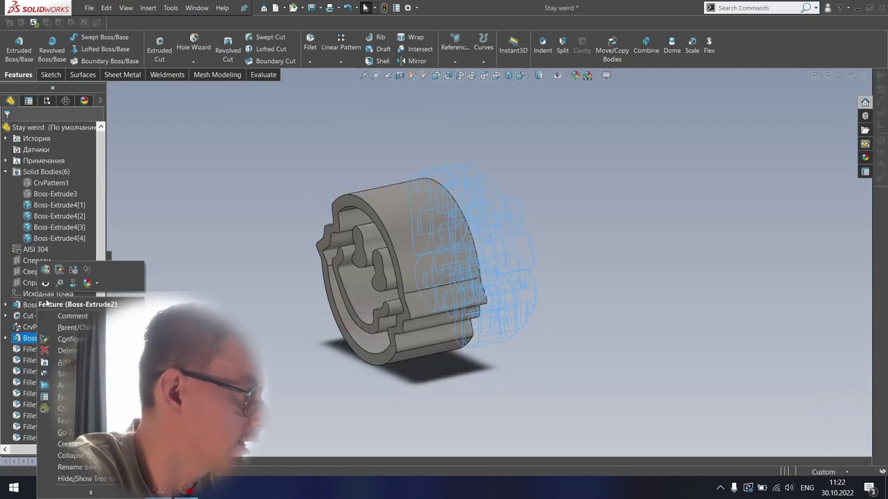
click(39, 274)
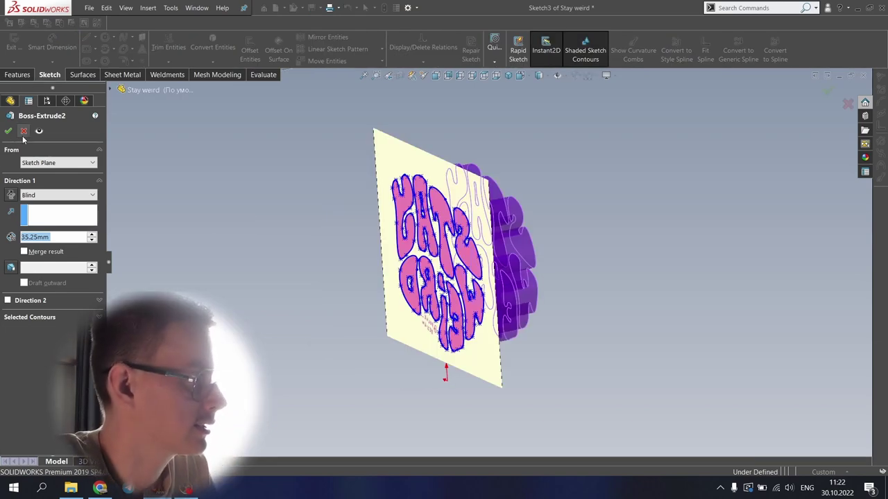
key(Escape)
Edit the smiley extrusion and set its blind depth to 35.25 mm
click(419, 216)
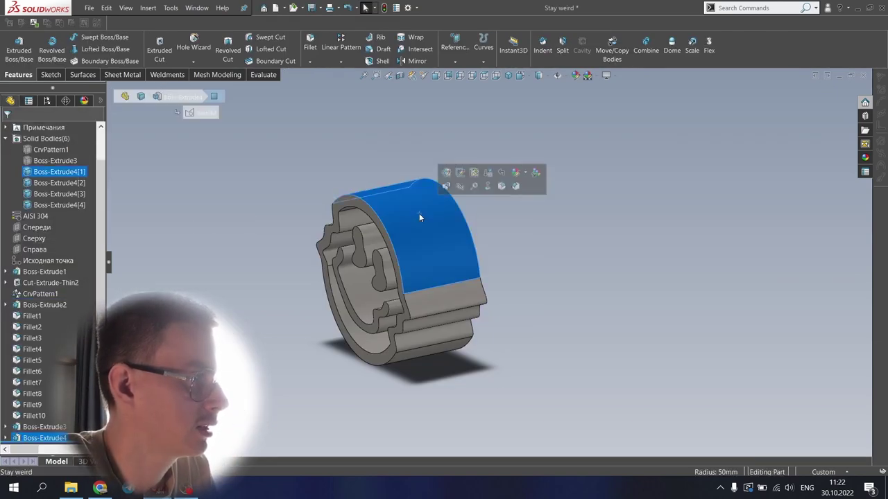
click(447, 172)
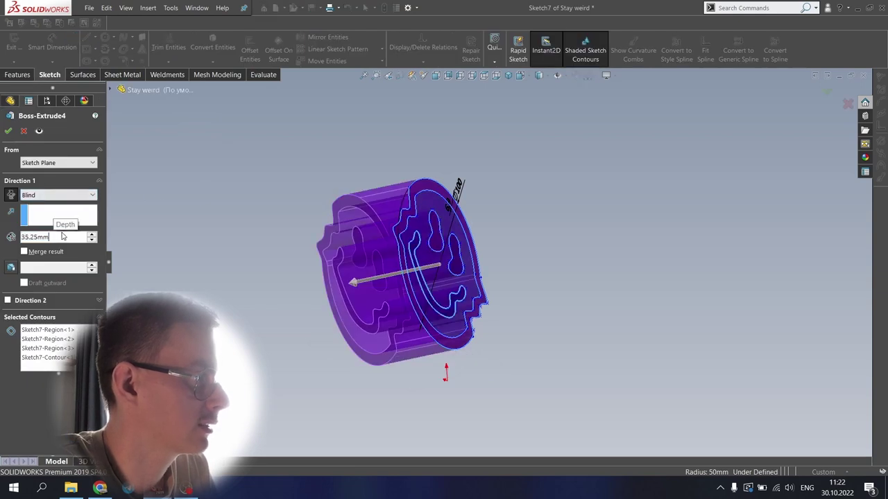
key(Return)
click(4, 133)
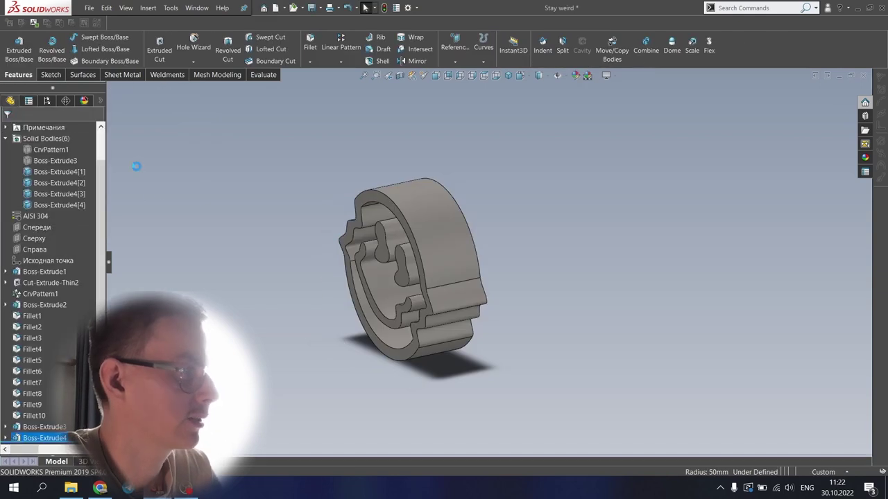
Sketch a circle about 115.42 mm in diameter on the smiley ring's flat end face, centred in the ring and enclosing its whole outline
middle_drag(363, 174, 307, 212)
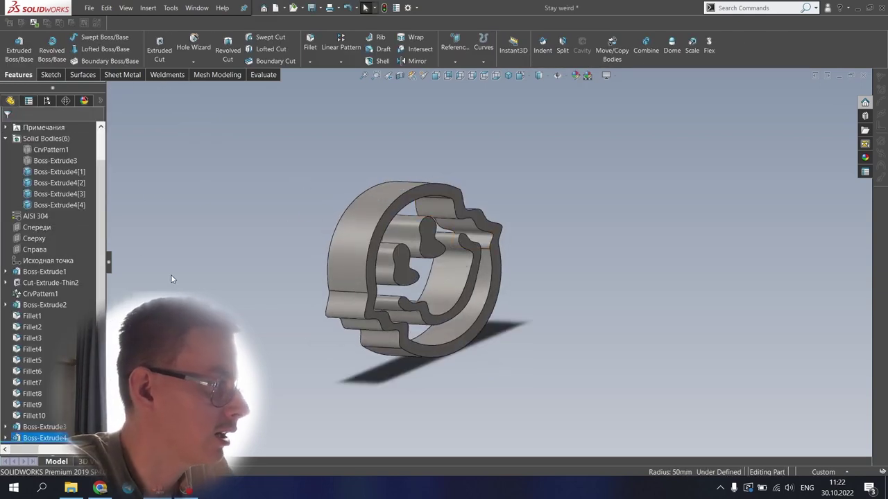
scroll(42, 250, up, 2)
click(6, 171)
click(448, 195)
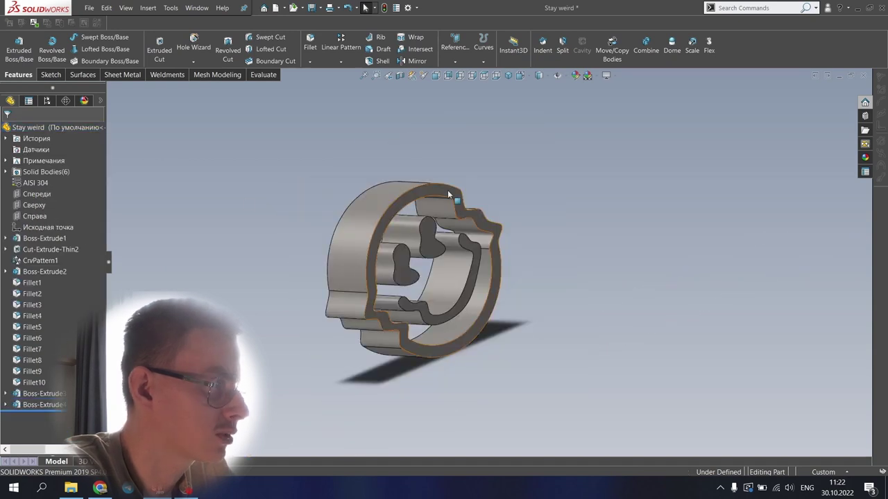
click(448, 195)
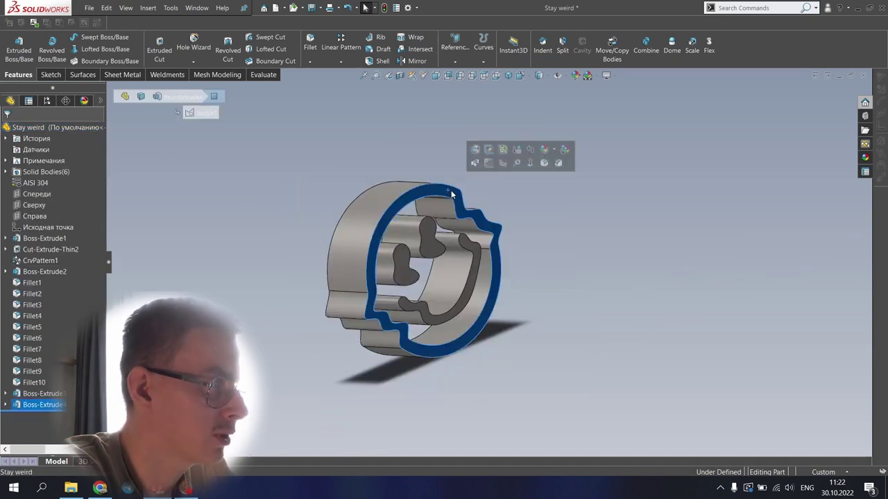
click(489, 163)
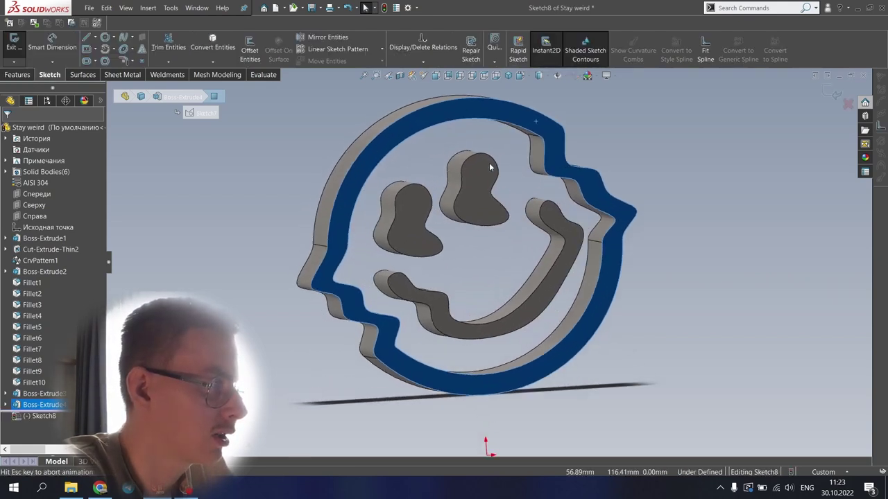
scroll(494, 264, up, 2)
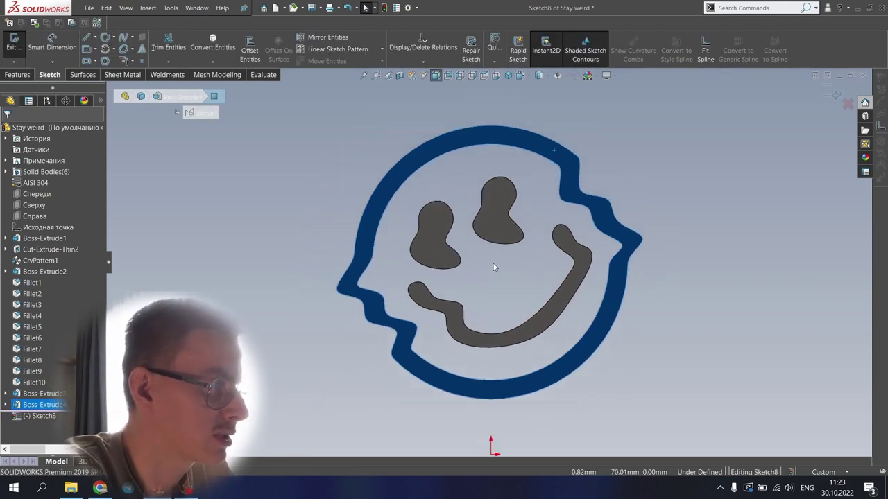
click(105, 38)
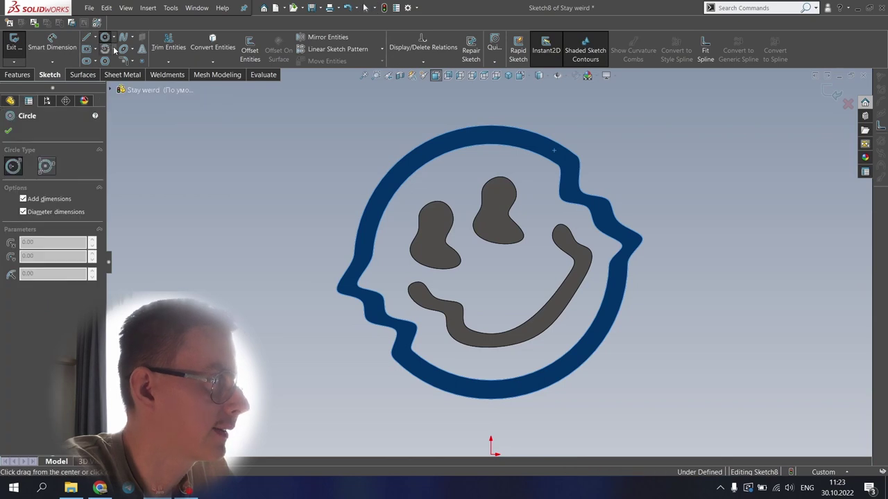
click(491, 266)
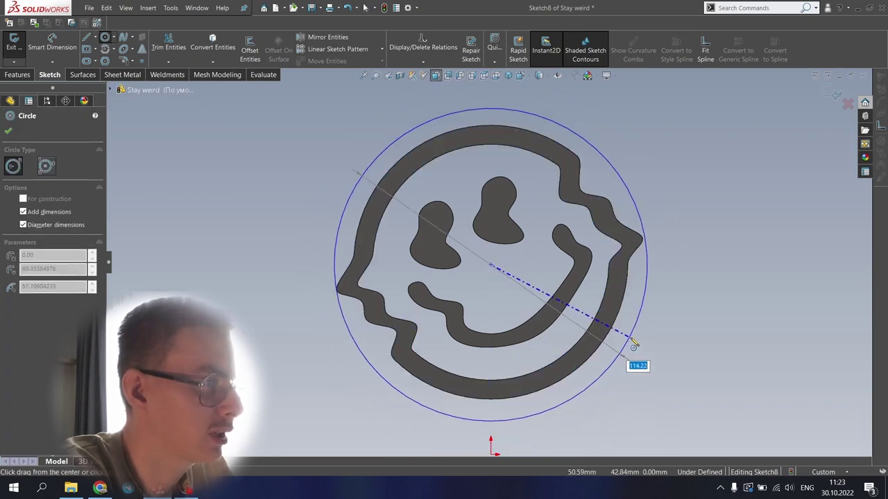
click(636, 345)
click(7, 131)
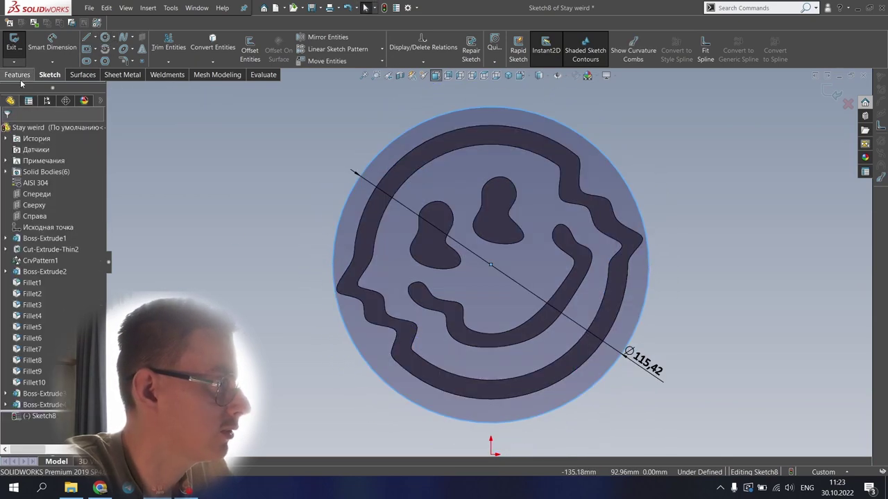
Start a boss extrusion of the circle and reverse its direction so it runs over the smiley bodies
click(18, 75)
click(19, 50)
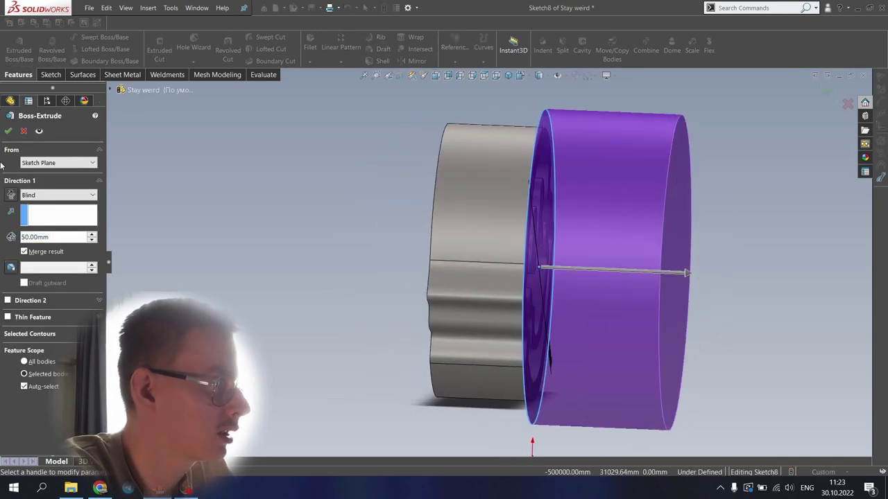
click(10, 195)
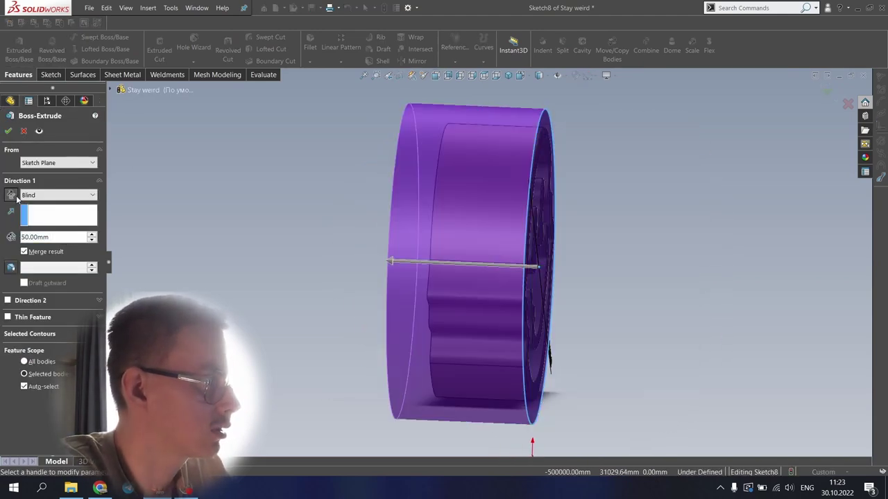
Extrude the round backing disc sketch to a blind depth of 10 mm with merged result
text(10)
key(Return)
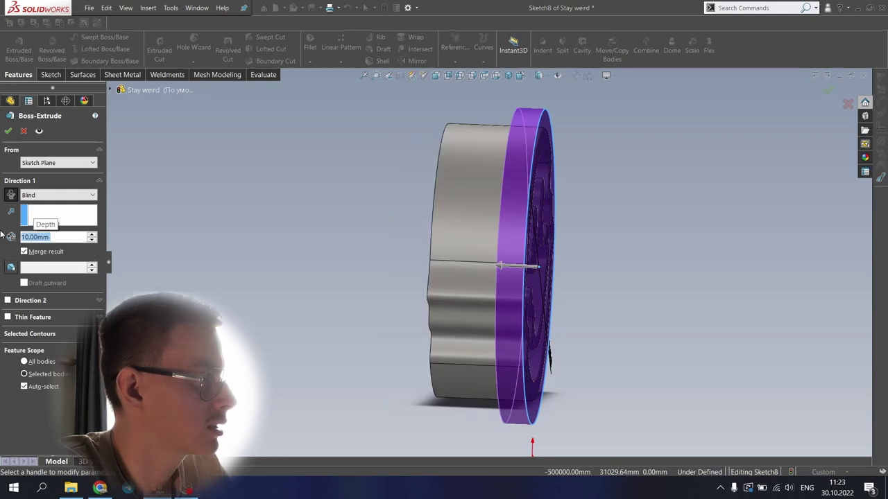
click(7, 131)
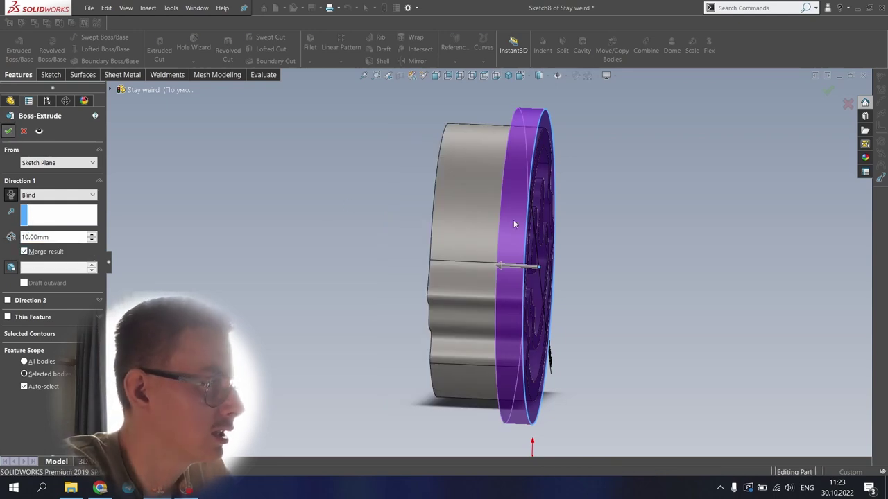
Fillet the front faces of the outer smiley rim and both eyes and the mouth's front edge with a 1.5 mm radius
middle_drag(540, 209, 620, 162)
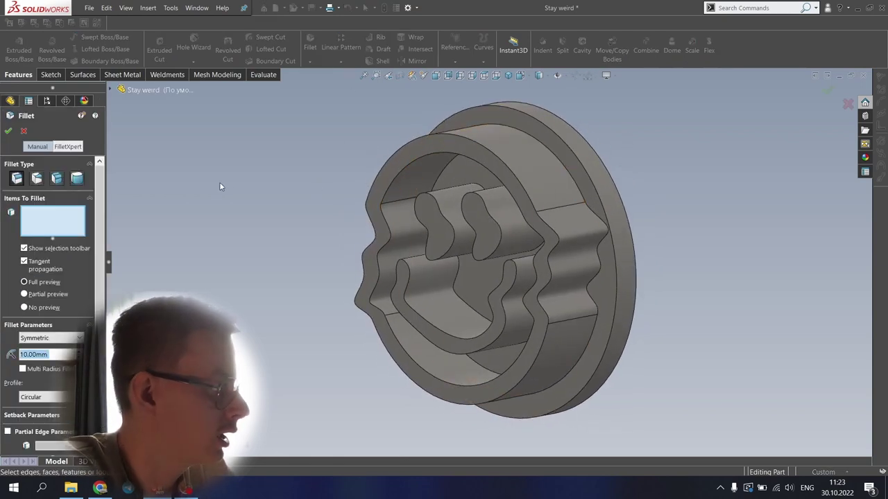
text(1.5)
key(Return)
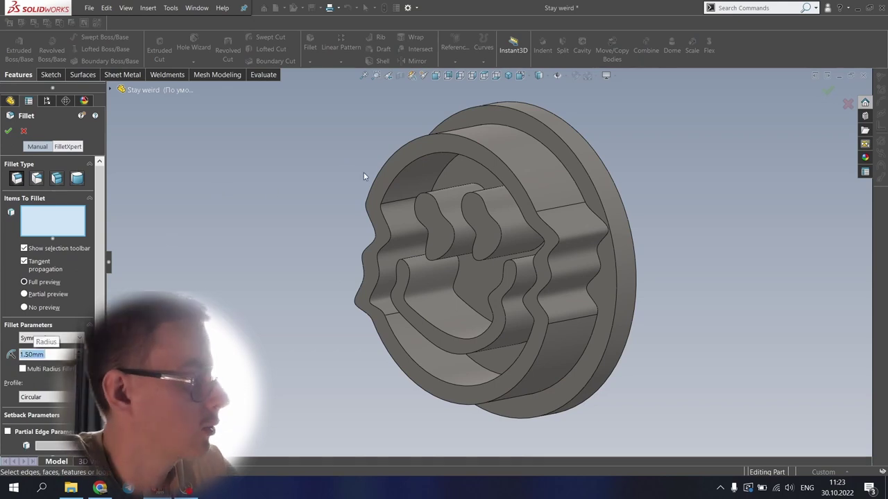
click(406, 154)
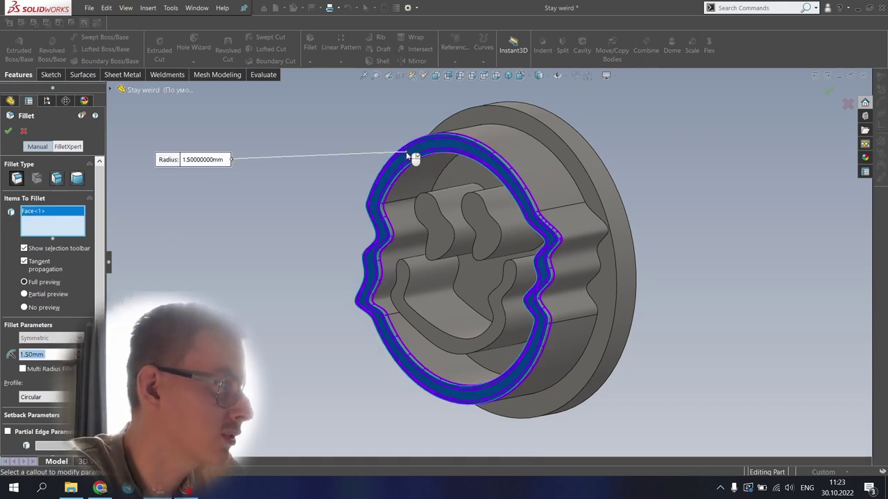
click(441, 226)
middle_drag(444, 229, 515, 227)
click(526, 227)
click(532, 234)
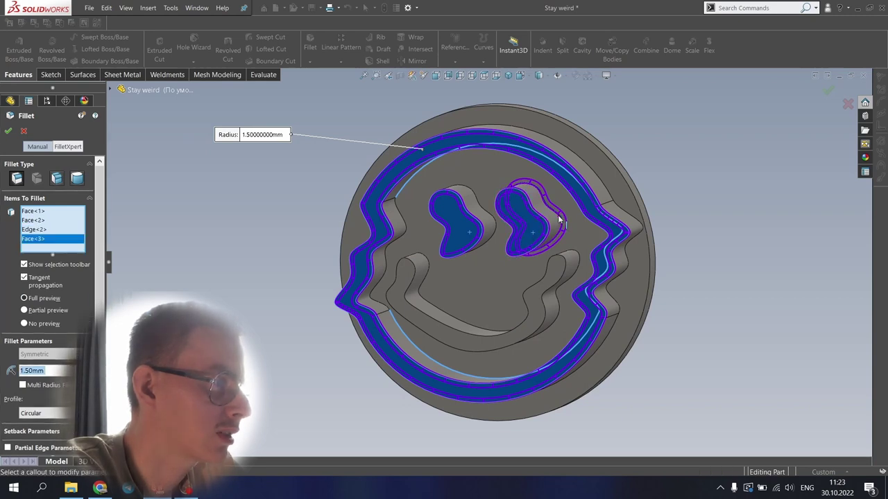
click(566, 265)
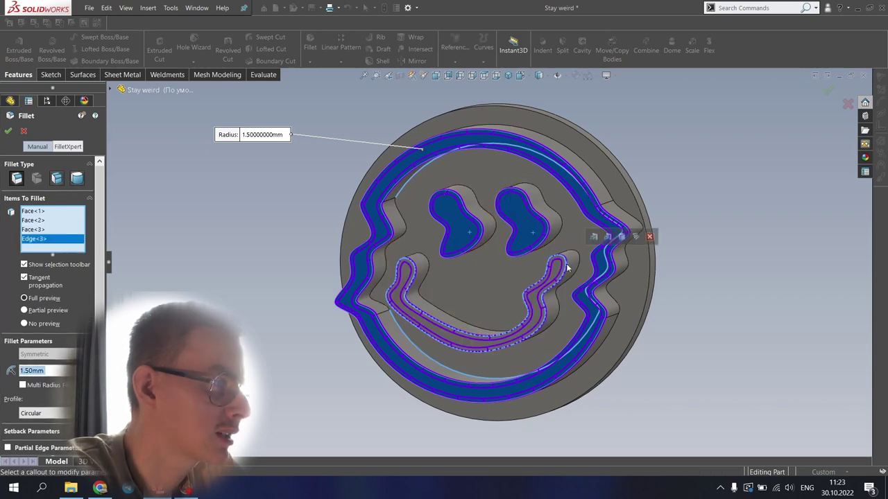
click(9, 131)
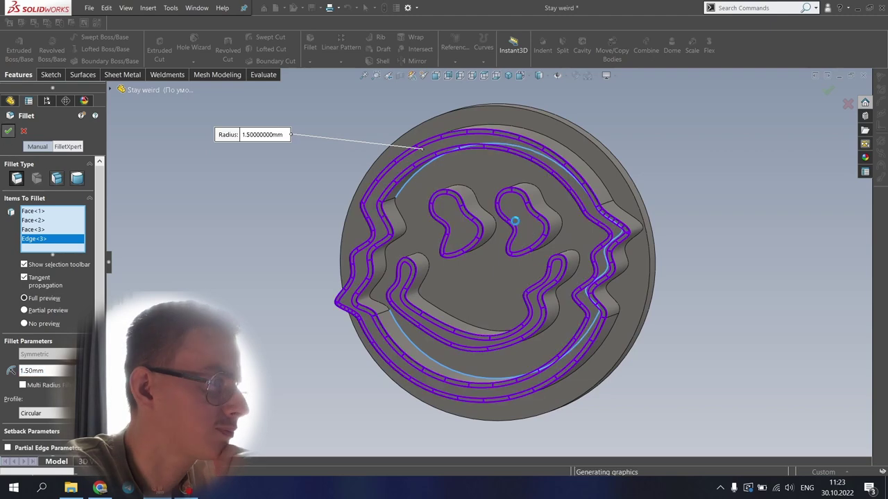
Open Sketch7, the smiley outline sketch under the second-to-last boss extrusion, for editing
scroll(482, 332, down, 4)
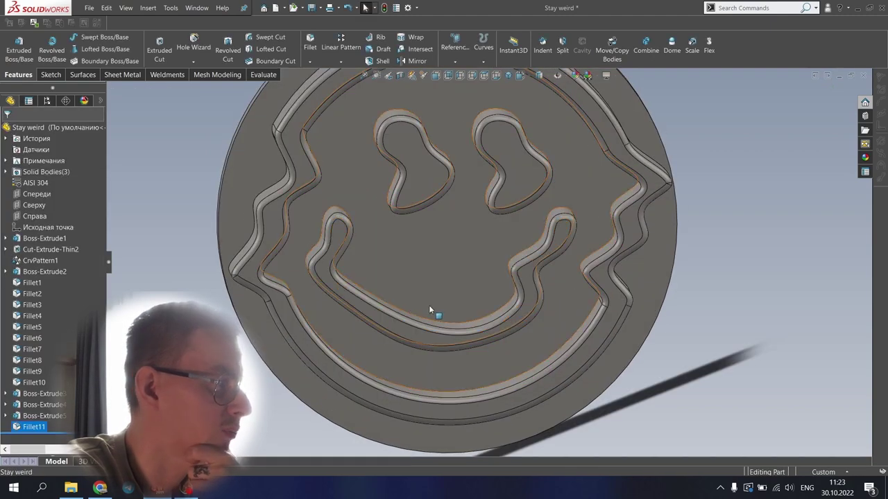
scroll(433, 307, up, 4)
click(6, 416)
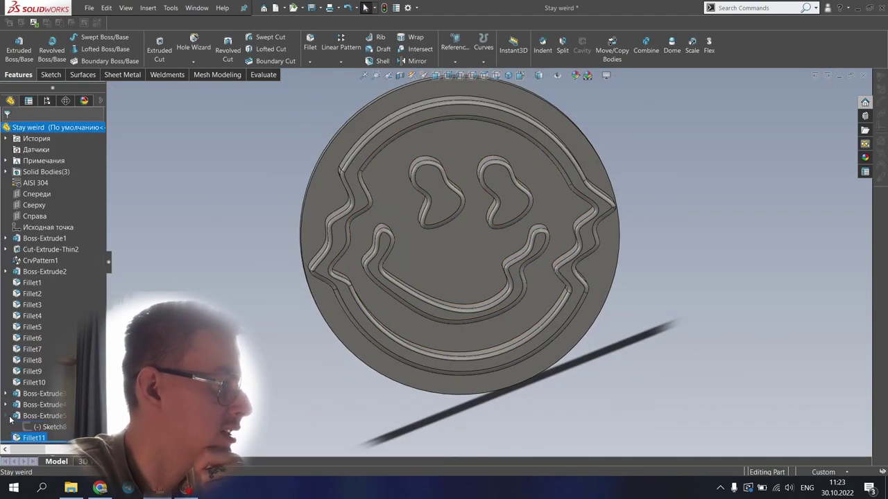
click(5, 405)
click(48, 416)
click(54, 388)
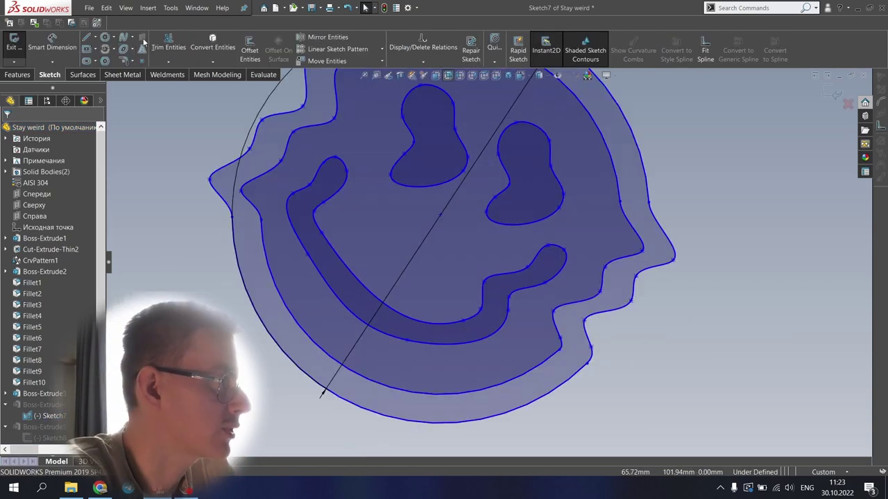
click(105, 38)
click(440, 215)
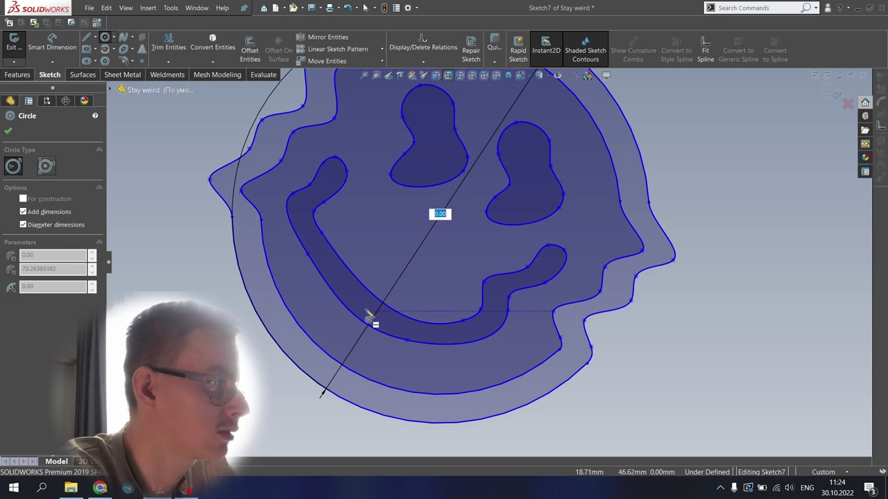
key(Escape)
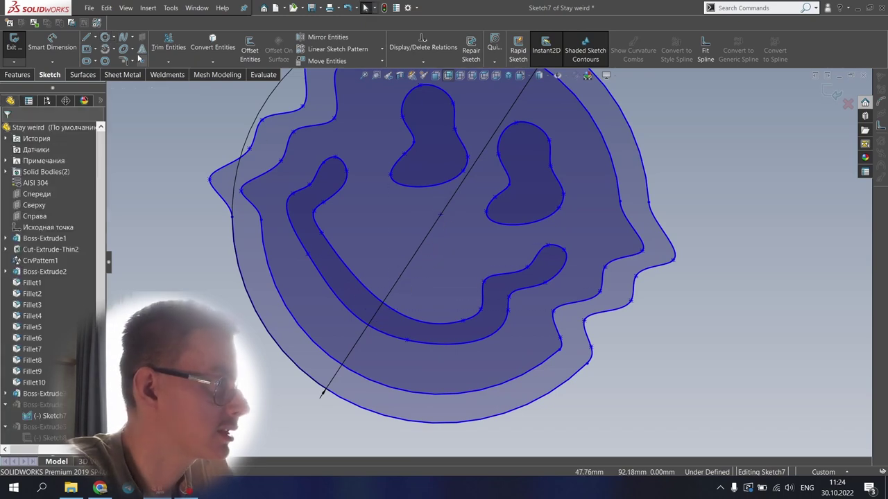
click(105, 38)
click(441, 219)
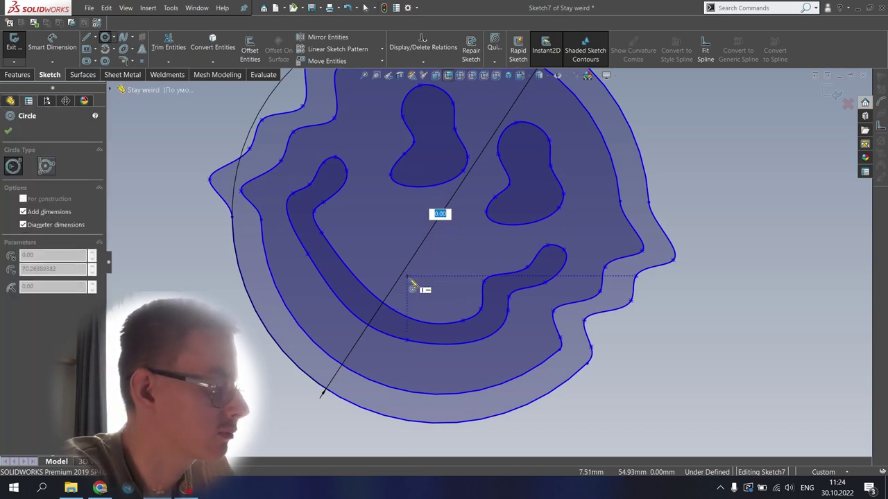
key(Escape)
Sketch a circle of 65 mm diameter centred on the smiley face's centre point
key(Return)
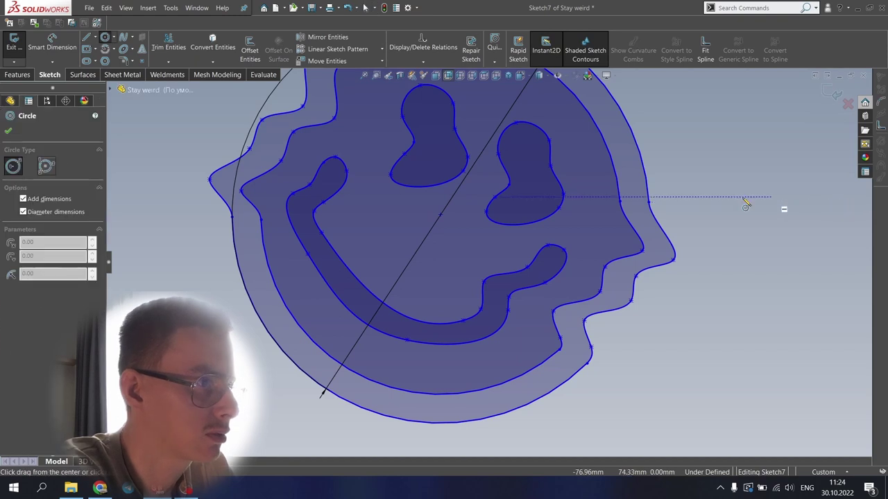
click(442, 222)
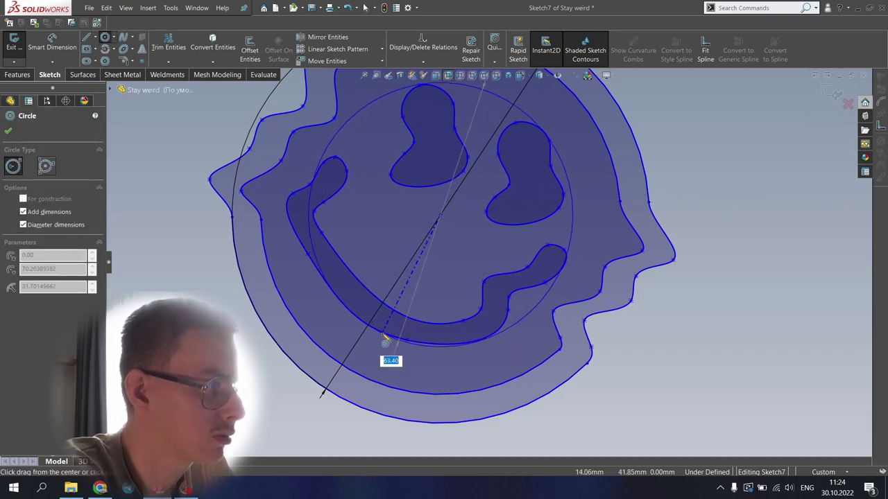
text(65)
key(Return)
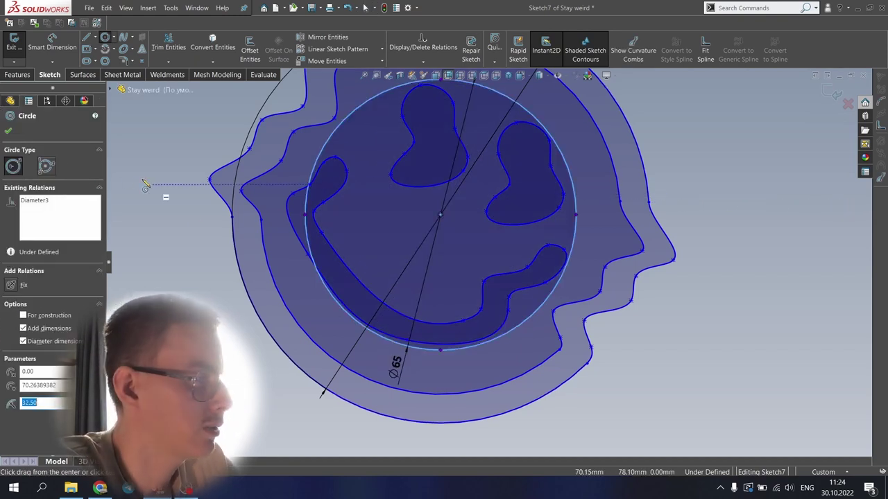
scroll(440, 294, down, 2)
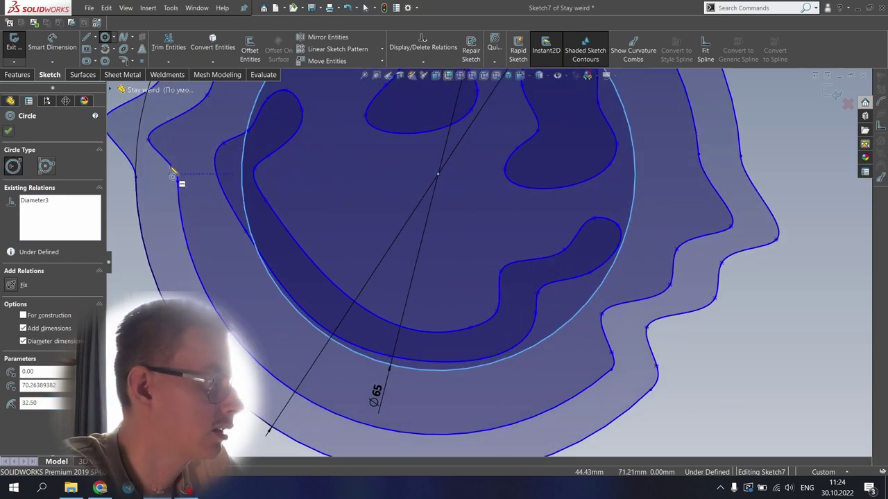
click(7, 129)
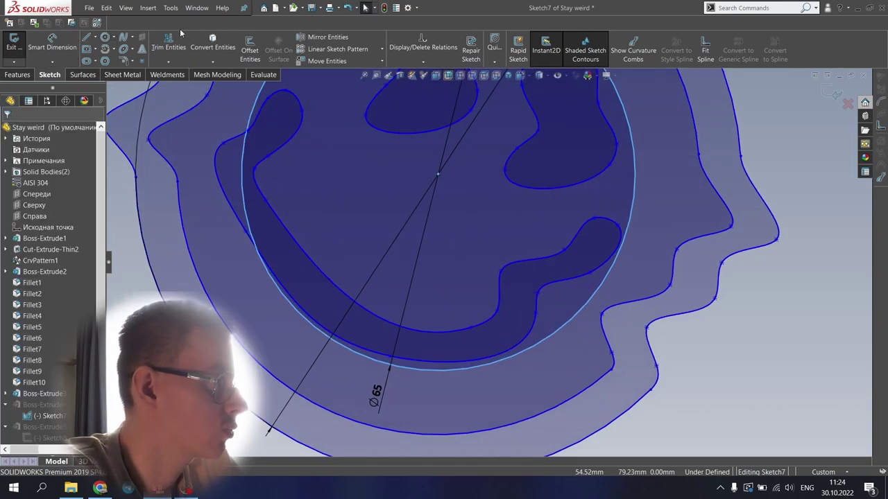
Try trimming the 65 mm circle where it crosses the mouth's left end, and undo the last change
click(169, 43)
mouse_move(246, 160)
mouse_down()
mouse_move(240, 111)
mouse_move(264, 98)
mouse_up()
key(Escape)
key(ctrl+z)
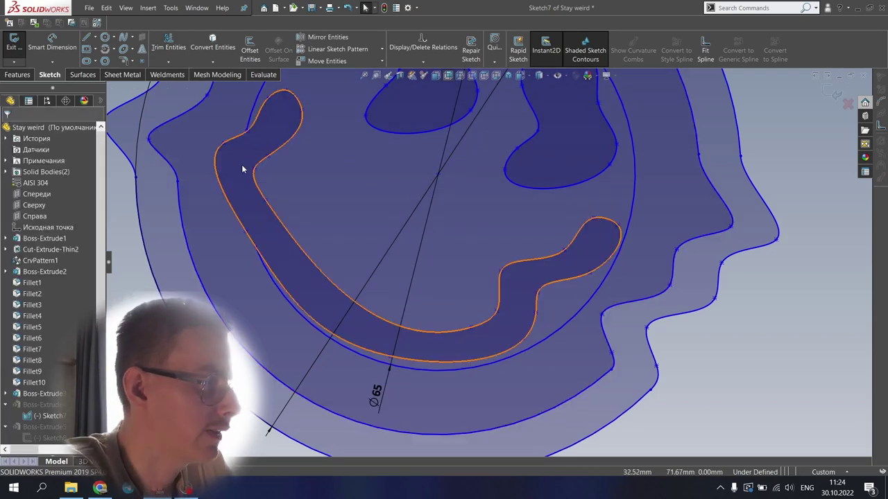
right_click(763, 154)
mouse_move(805, 162)
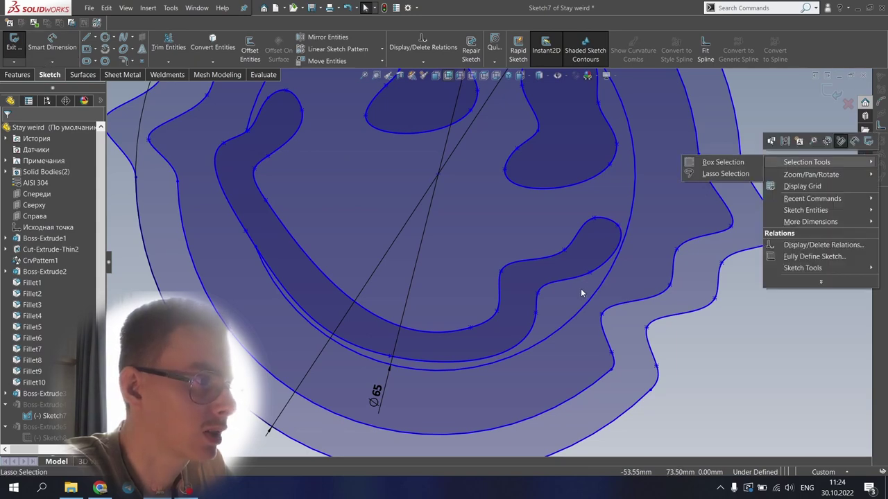
click(750, 359)
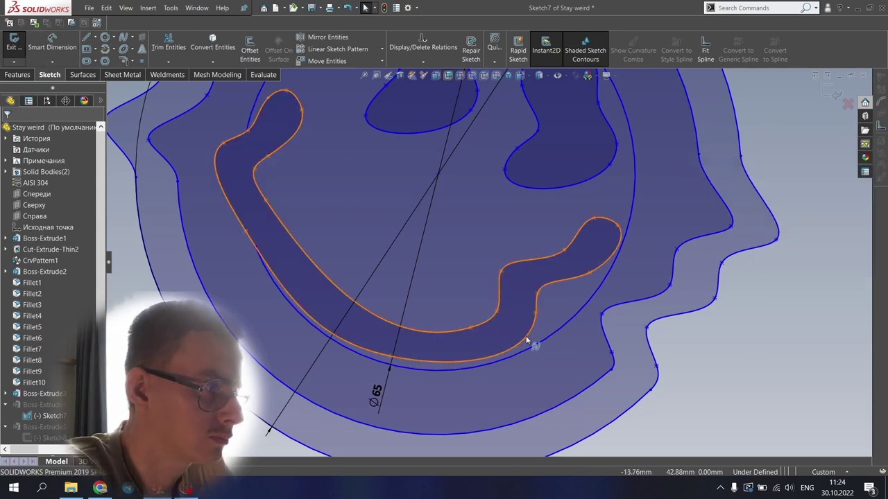
Move the mouth spline's lower-right point outward across the 65 mm circle and trim off the circle beyond the mouth
mouse_move(537, 317)
mouse_down()
mouse_move(549, 327)
mouse_move(543, 321)
mouse_up()
click(10, 131)
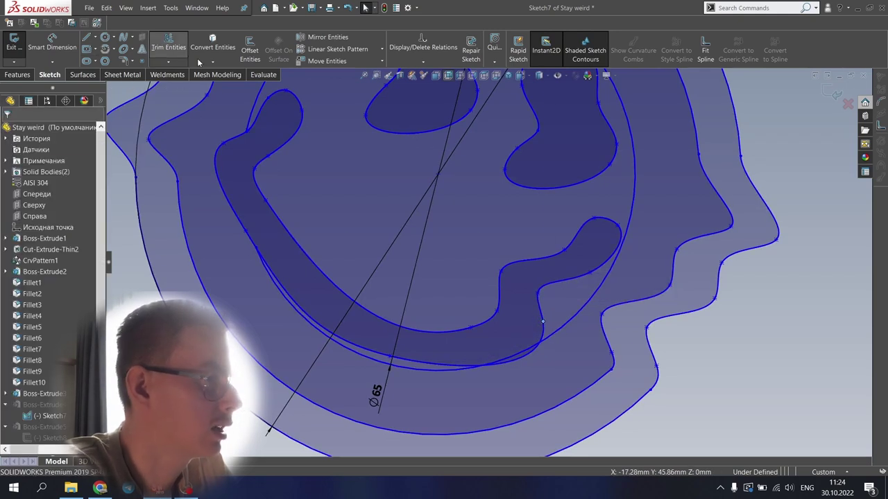
click(168, 47)
drag(577, 346, 564, 310)
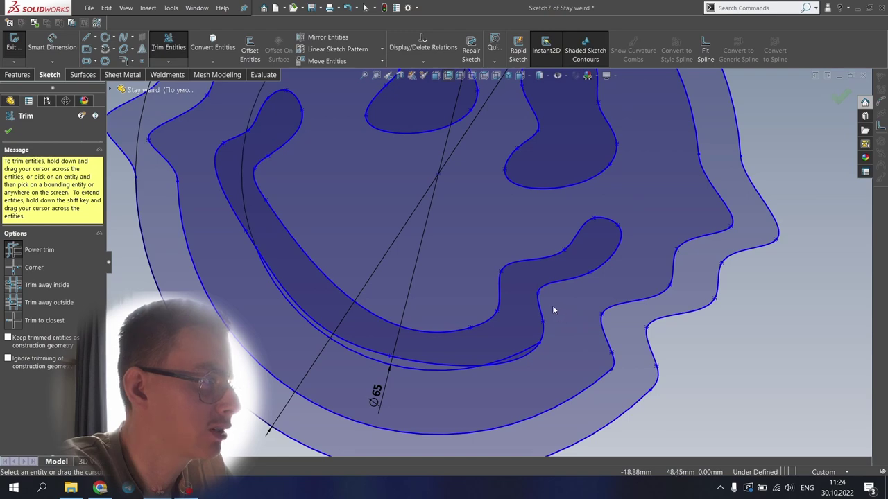
Trim away the mouth spline's lower section so the 65 mm arc forms the mouth's lower edge
scroll(553, 310, up, 3)
scroll(408, 244, down, 3)
drag(341, 310, 336, 315)
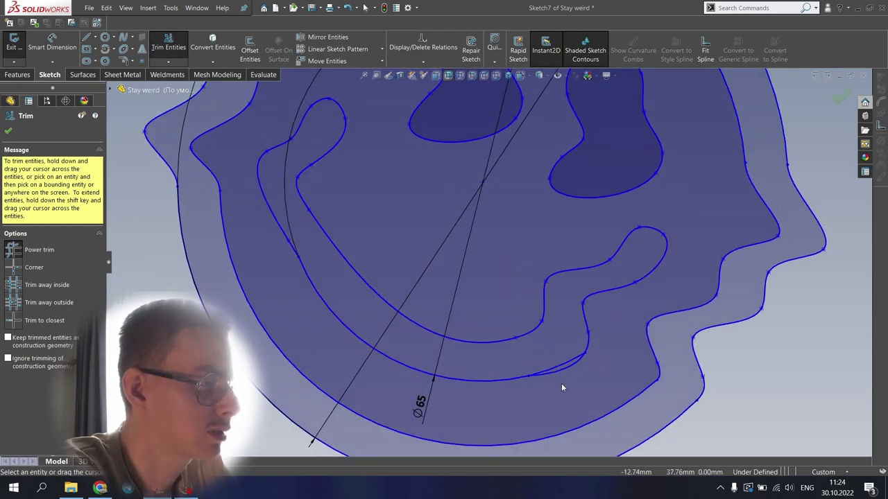
drag(562, 388, 567, 364)
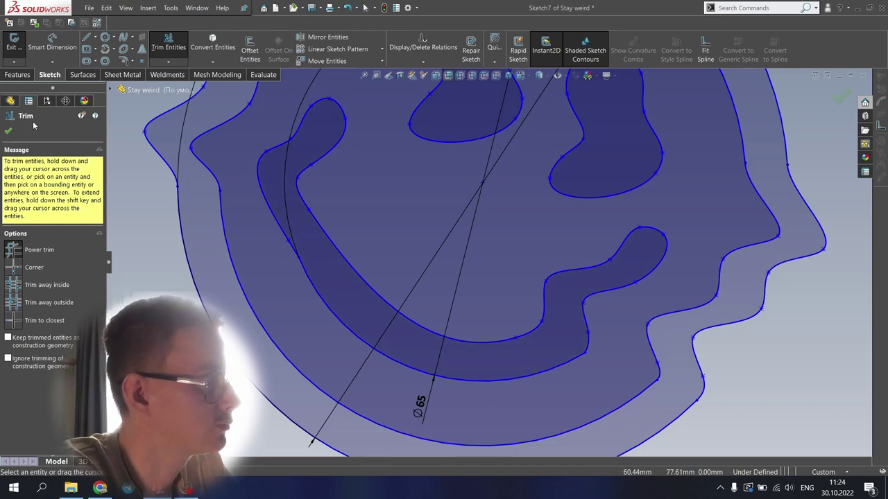
click(8, 132)
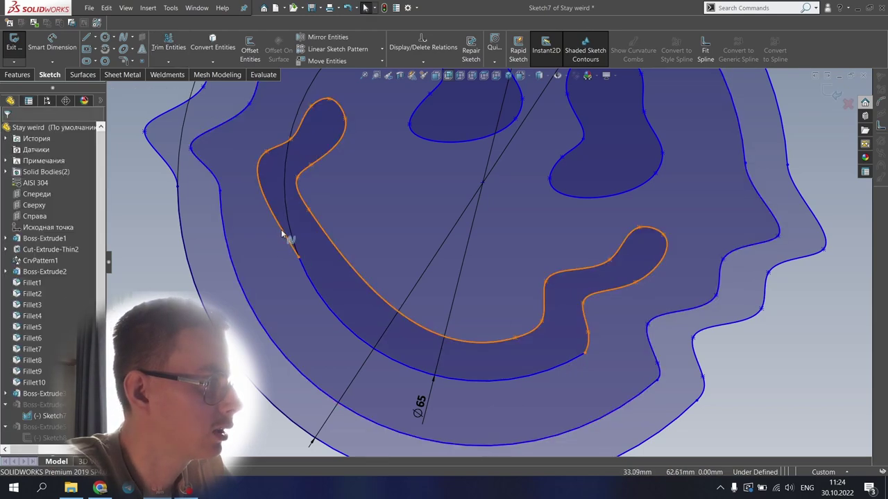
Add a tangent relation between the mouth spline and the 65 mm arc at the mouth's left junction
right_click(289, 244)
click(328, 368)
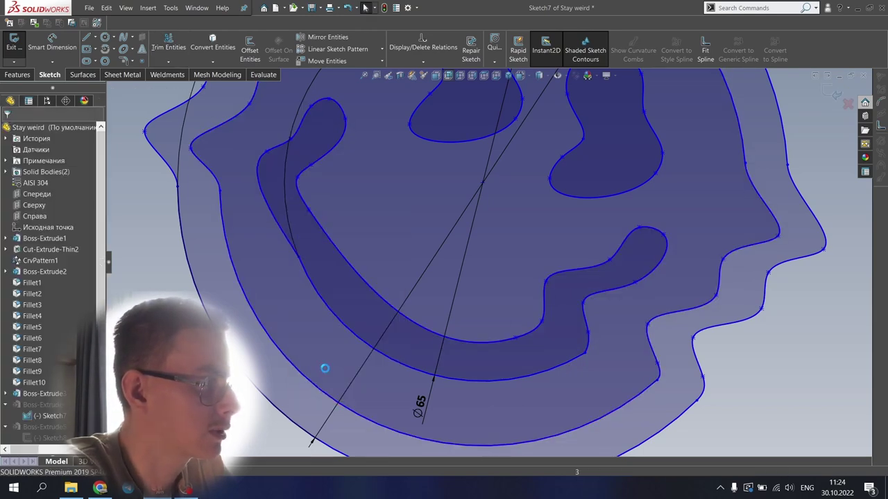
click(276, 222)
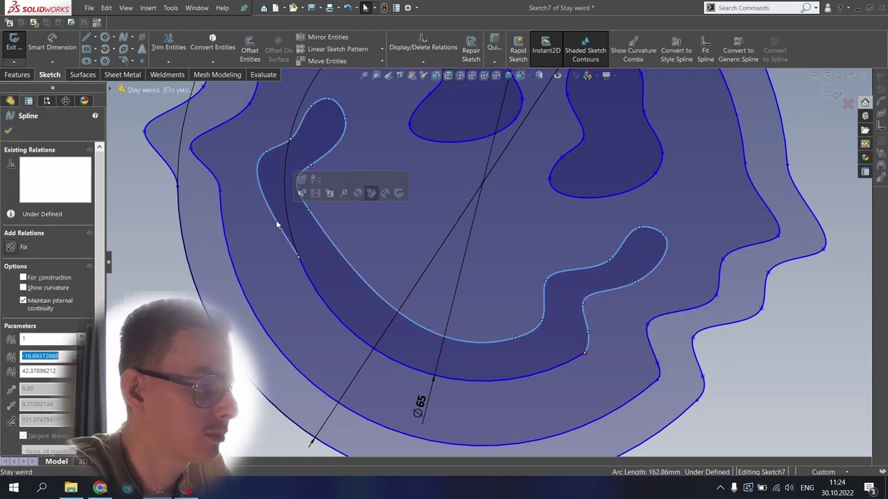
click(301, 263)
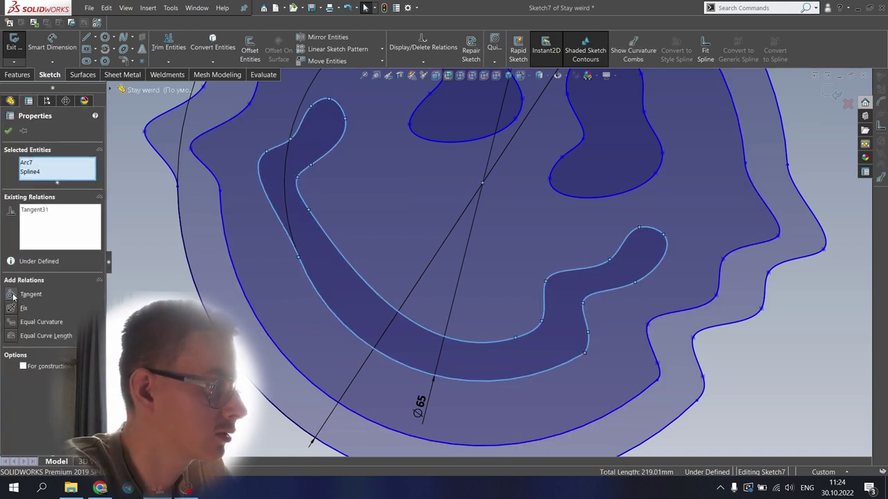
click(612, 366)
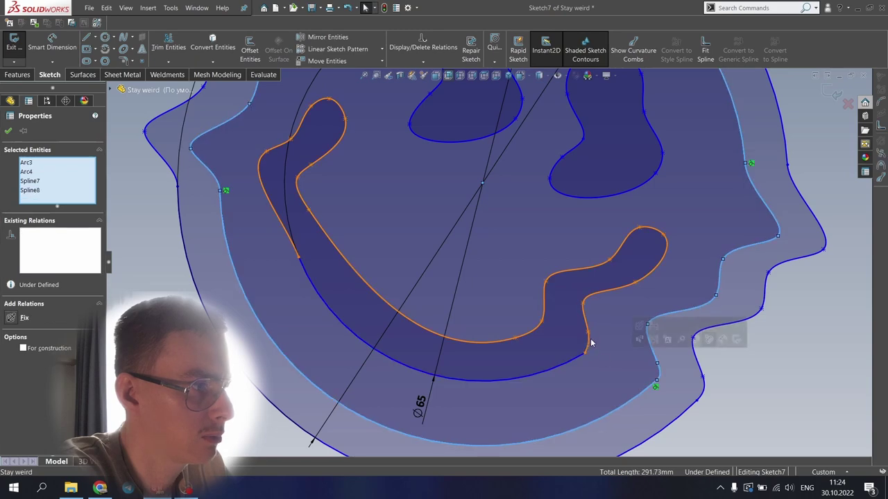
Add a tangent relation between the mouth spline and the 65 mm arc at the mouth's right junction
click(589, 341)
ctrl+click(579, 356)
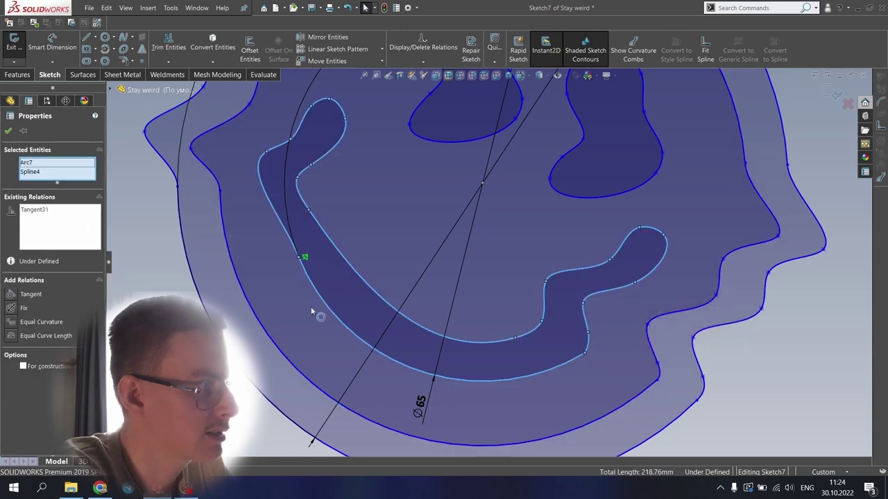
click(12, 296)
click(8, 131)
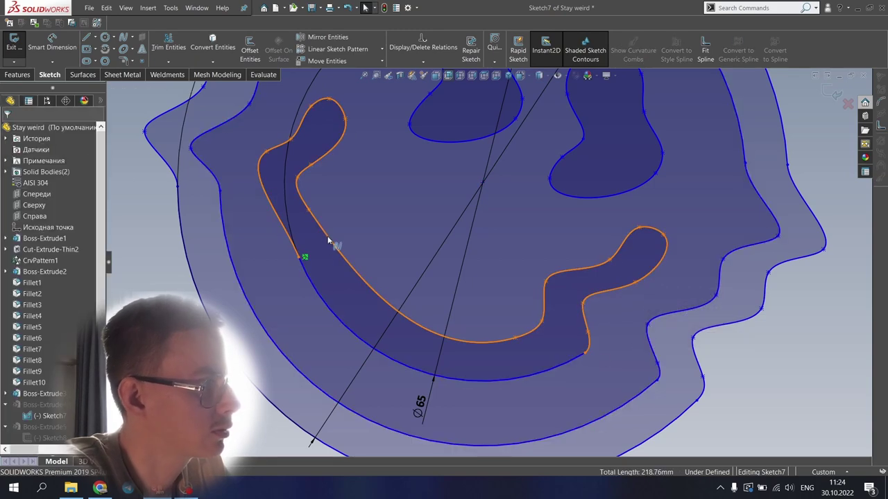
Try moving the left endpoint of the mouth's lower arc up and outward, and undo the move
drag(303, 258, 274, 211)
key(ctrl+z)
scroll(305, 236, up, 5)
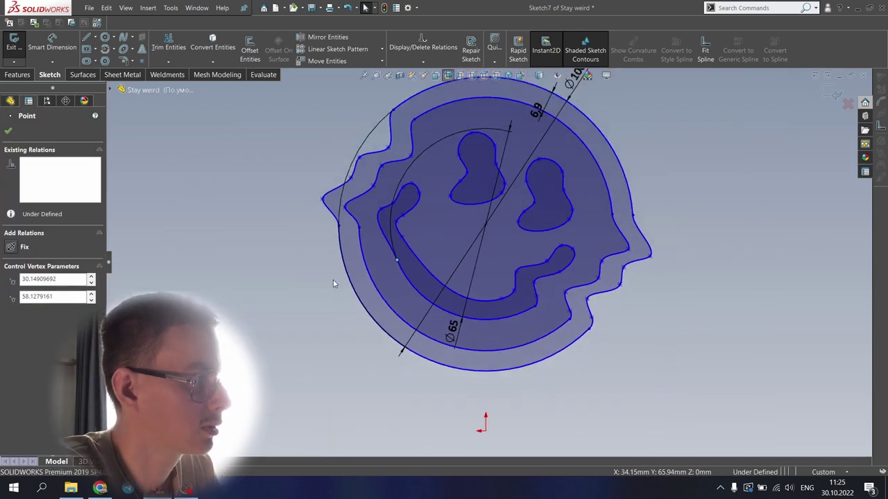
Try again to move the left endpoint of the mouth's 65 mm arc up and outward
click(333, 279)
scroll(470, 268, down, 3)
click(388, 285)
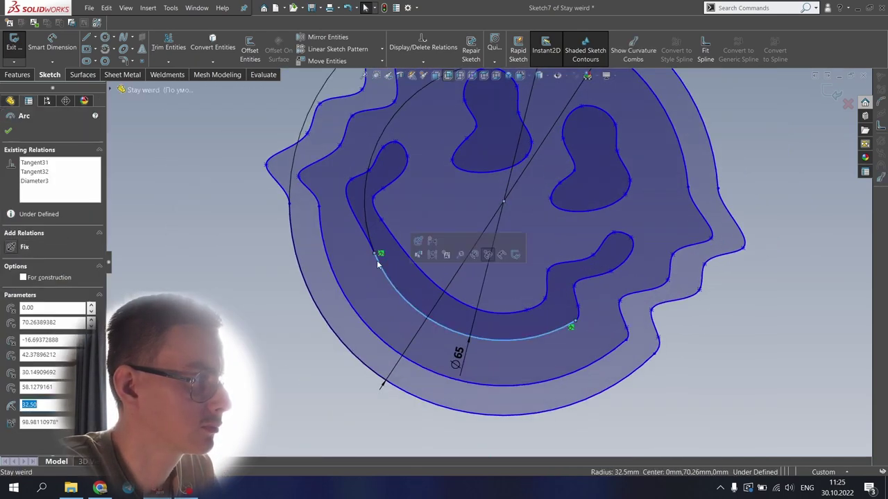
drag(376, 254, 355, 236)
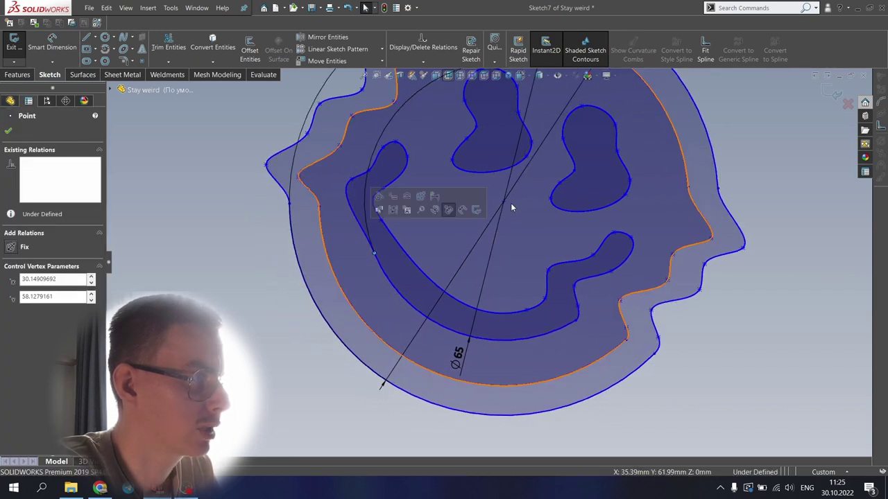
Fix the centre point of the 65 mm arc and slide the arc's left endpoint up along its circle
click(504, 202)
click(530, 159)
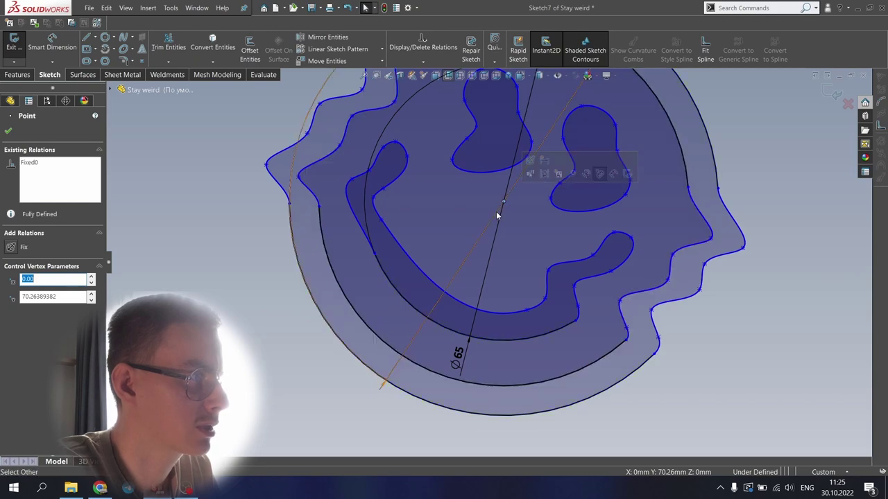
key(Escape)
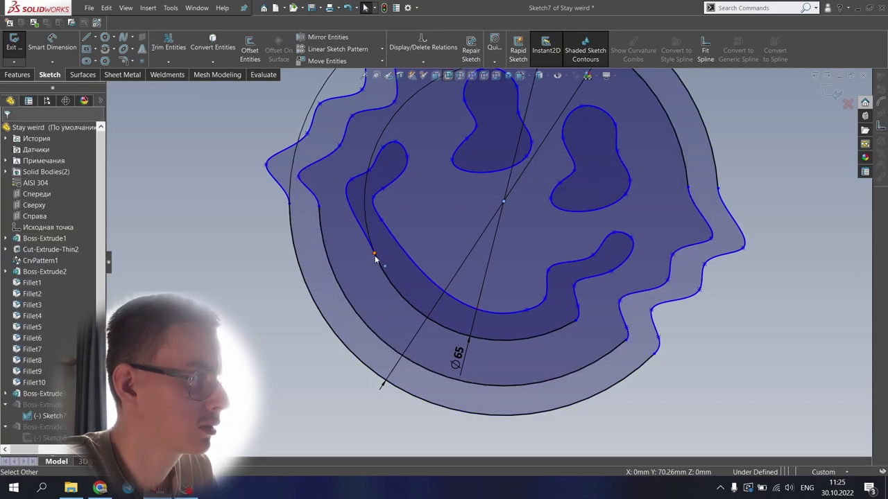
drag(374, 255, 361, 224)
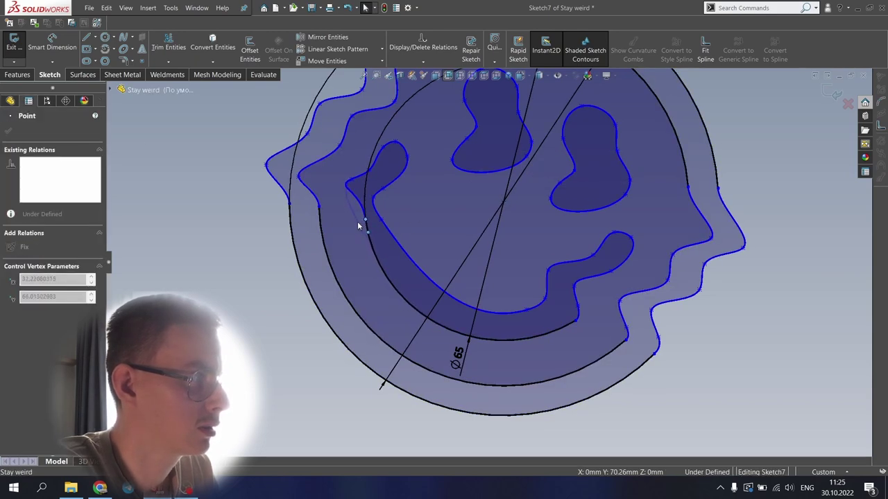
Reposition the mouth spline's points around the left corner to even out its inner and outer sides
click(422, 276)
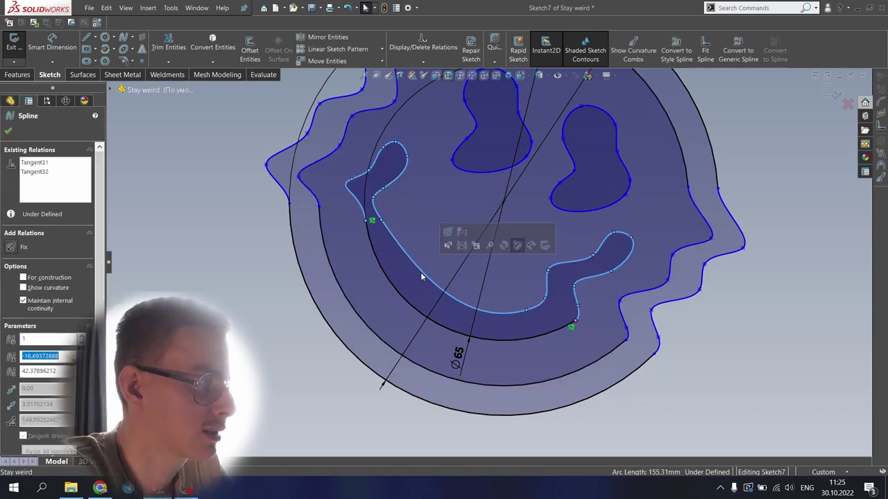
drag(374, 199, 384, 220)
drag(391, 215, 390, 216)
drag(352, 180, 355, 177)
drag(369, 170, 372, 171)
scroll(372, 171, down, 1)
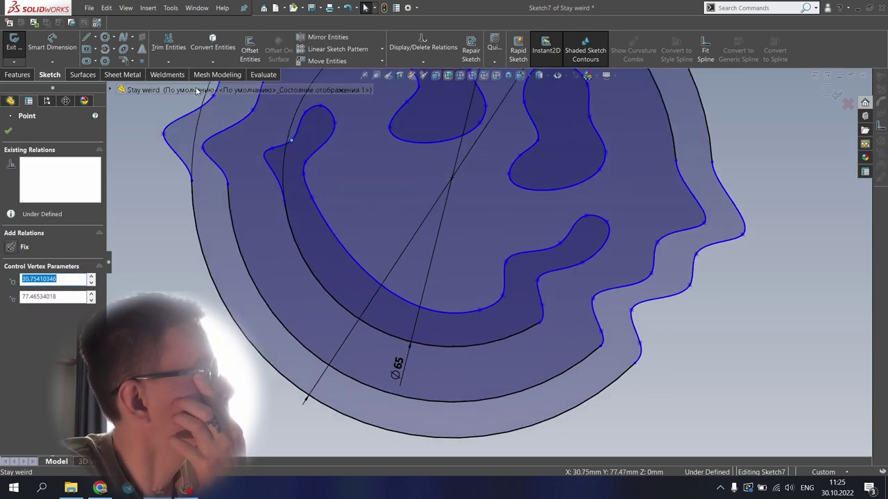
Offset the mouth's 65 mm lower arc inward by 6.90 mm with a dimension
click(309, 263)
click(250, 53)
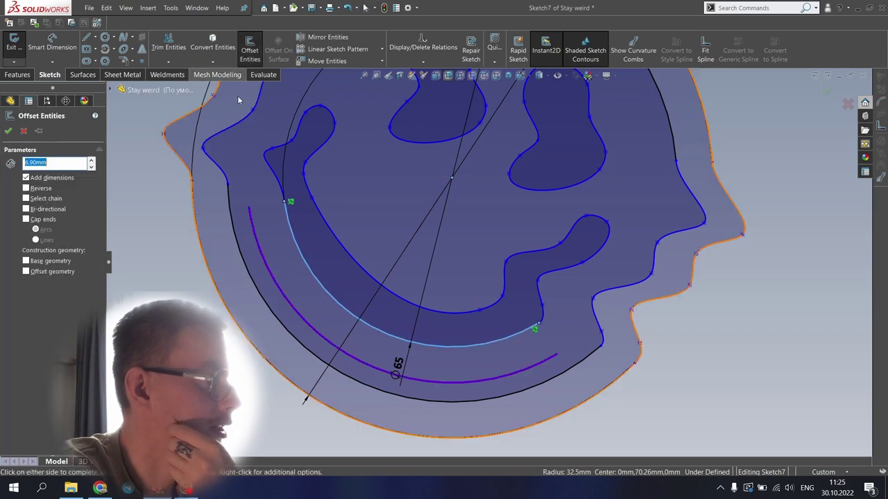
click(26, 189)
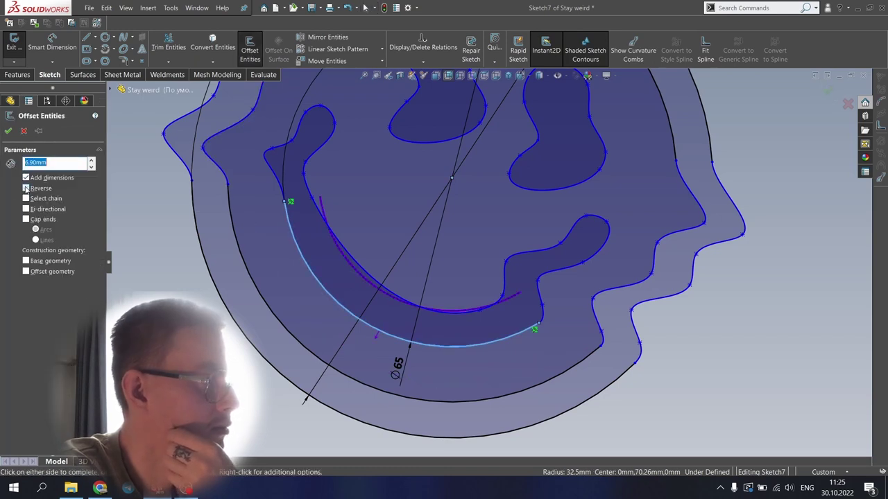
click(7, 131)
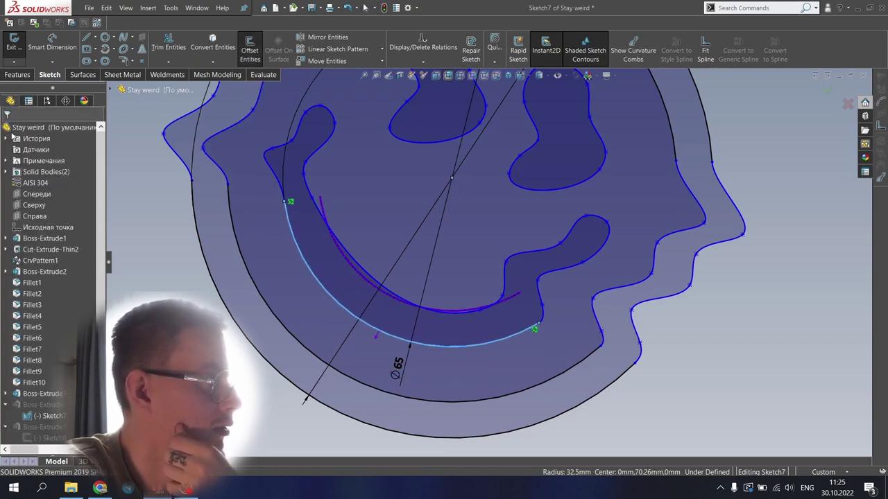
Trim the spline's inner section and the offset arc's overhanging end so the arc forms the mouth's upper edge
click(168, 44)
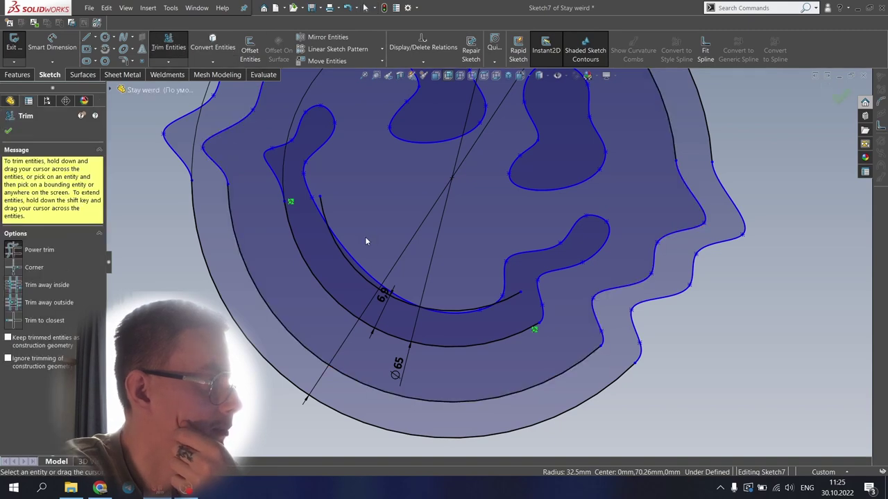
scroll(365, 237, down, 2)
drag(356, 270, 357, 274)
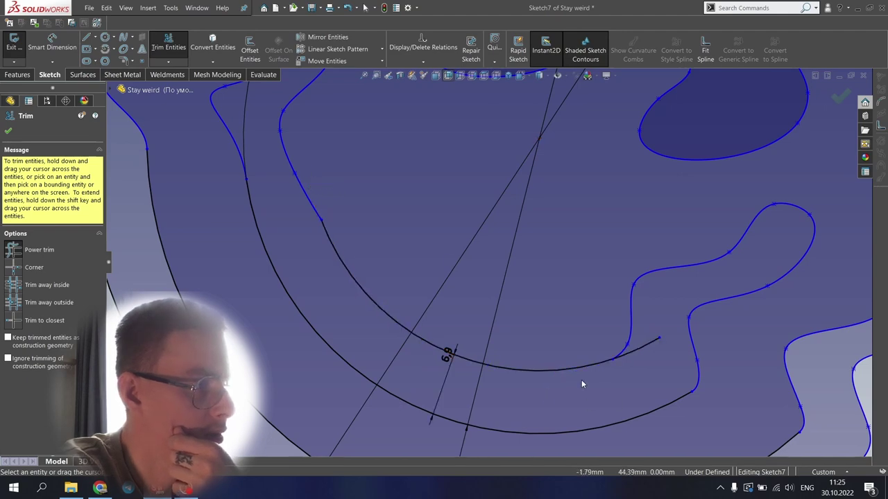
scroll(651, 340, up, 5)
key(Escape)
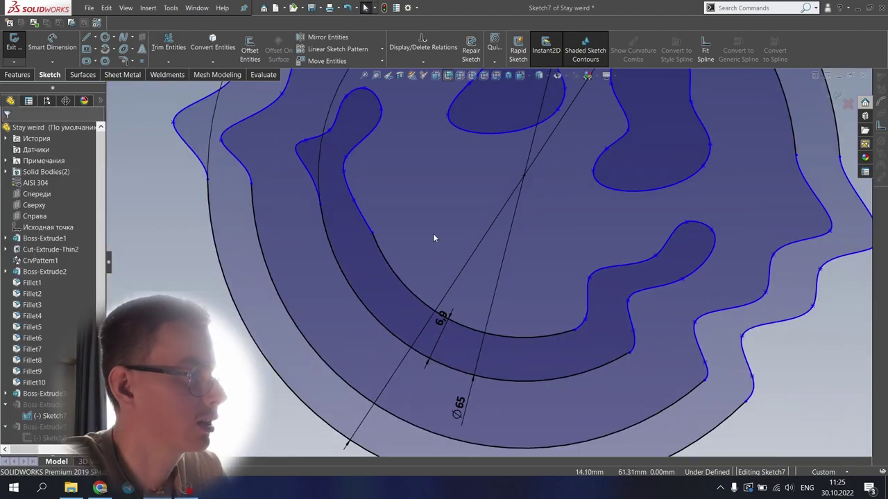
Slide the inner mouth arc's left endpoint upward and delete the two spline points beside it
drag(373, 233, 357, 204)
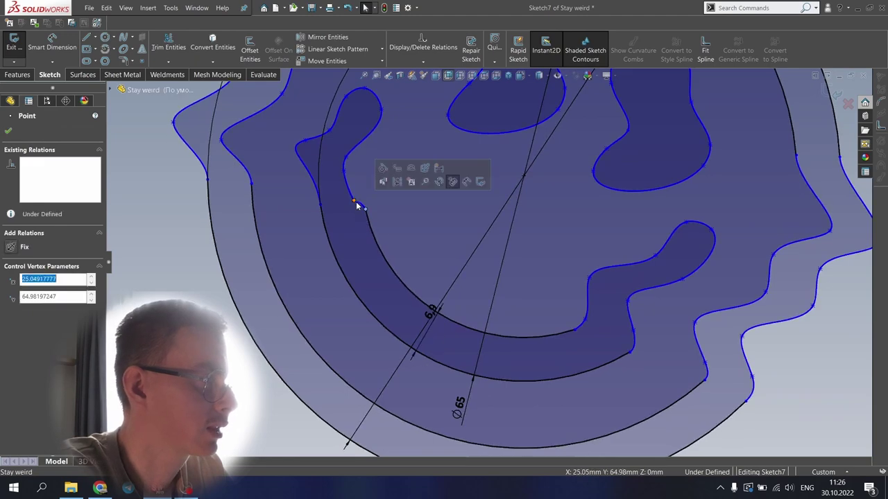
right_click(356, 202)
click(384, 324)
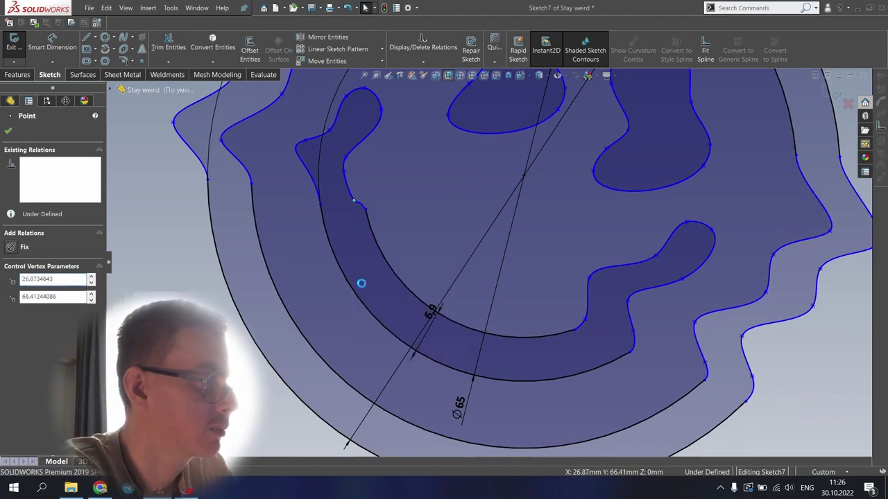
drag(356, 203, 346, 174)
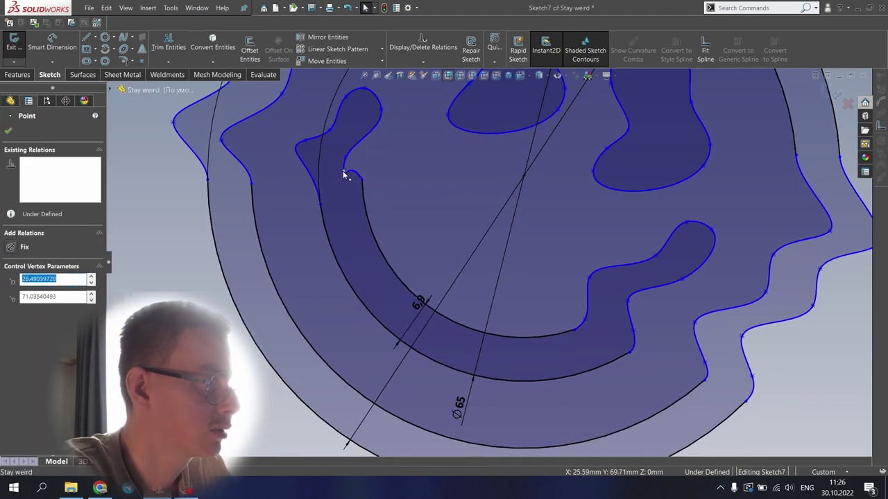
right_click(347, 174)
click(367, 294)
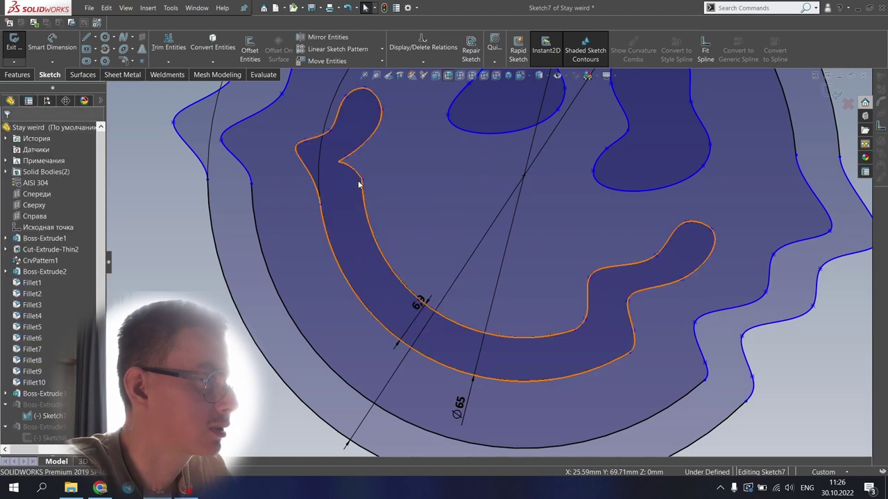
Add a tangent relation between the inner mouth arc and the spline at their left junction
click(359, 184)
ctrl+click(364, 194)
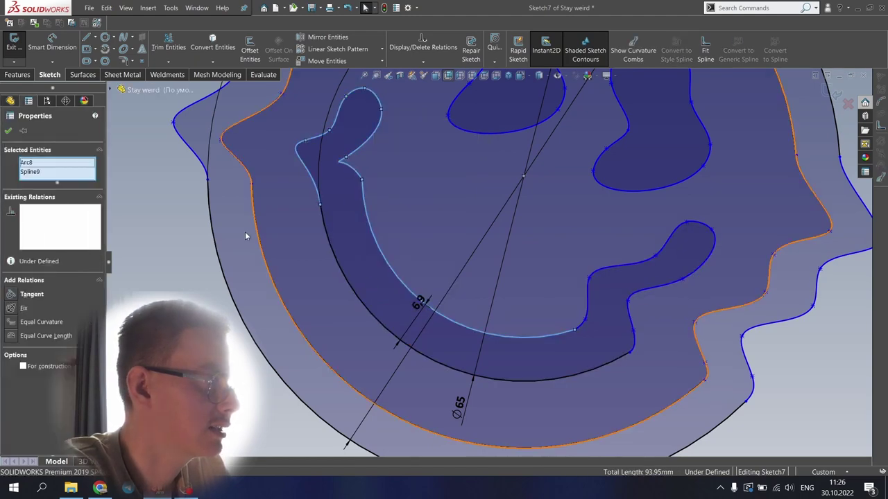
click(9, 130)
Move the spline points on both sides of the mouth's left corner inward to smooth its neck
drag(347, 159, 382, 147)
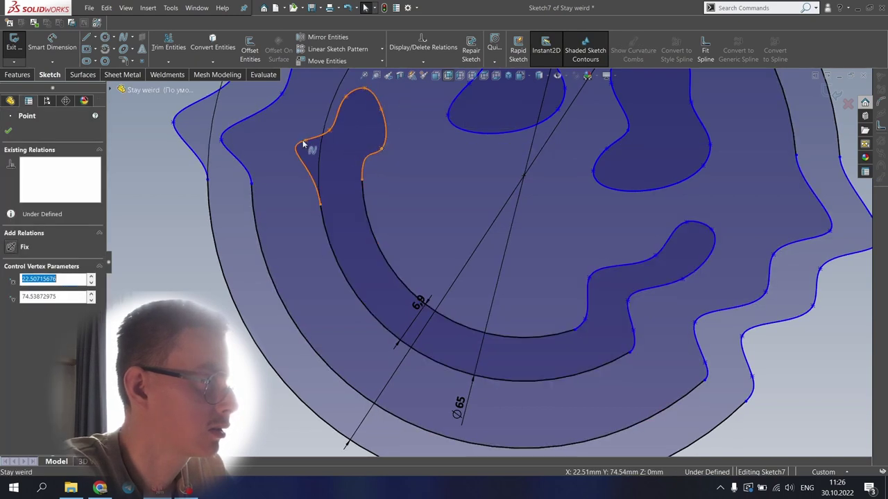
drag(305, 141, 314, 141)
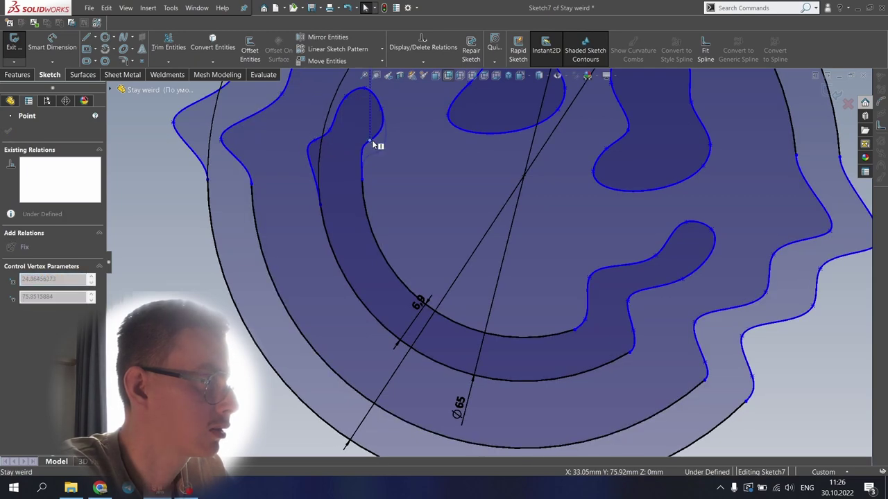
click(361, 179)
drag(368, 141, 381, 148)
scroll(643, 331, down, 3)
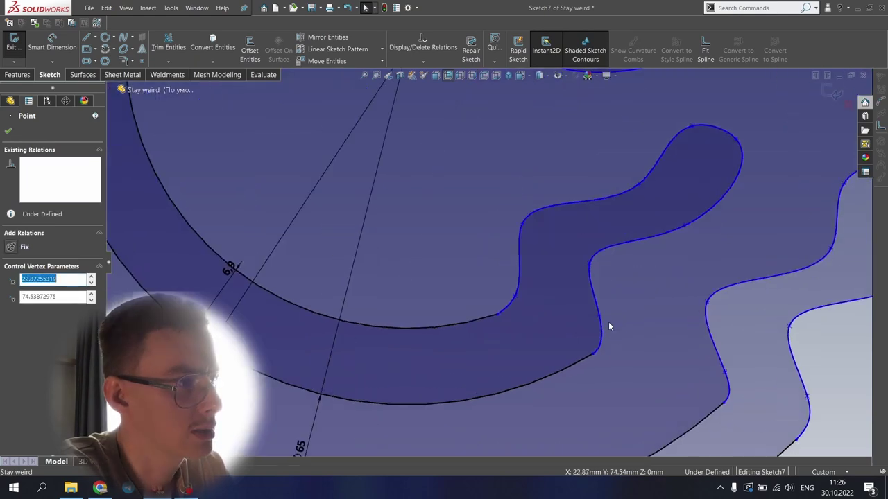
Slide the lower arc's right endpoint inward and reshape the outer spline points of the mouth's right corner
drag(579, 364, 602, 272)
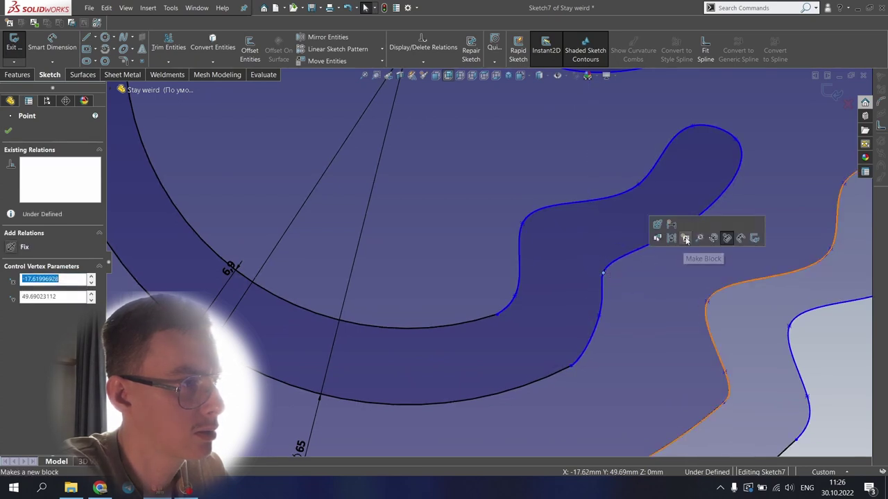
drag(685, 229, 696, 243)
scroll(583, 298, up, 4)
scroll(555, 317, down, 3)
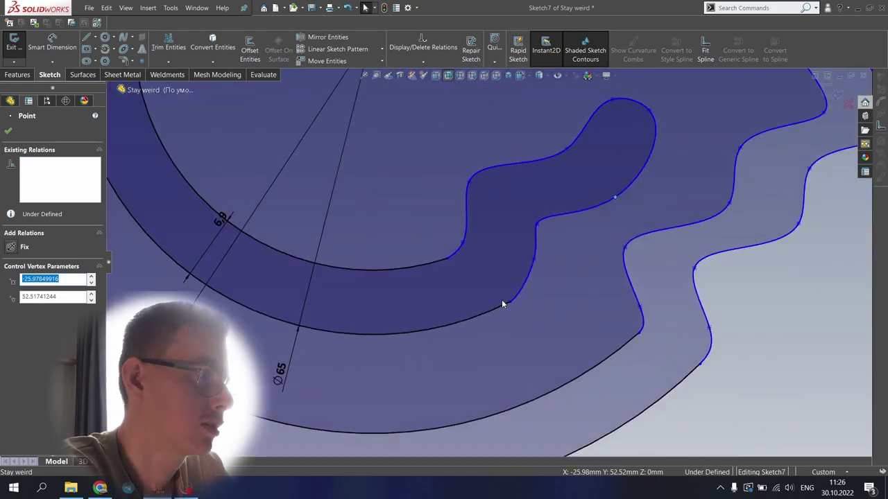
mouse_move(511, 306)
mouse_down()
mouse_move(486, 311)
mouse_move(501, 306)
mouse_up()
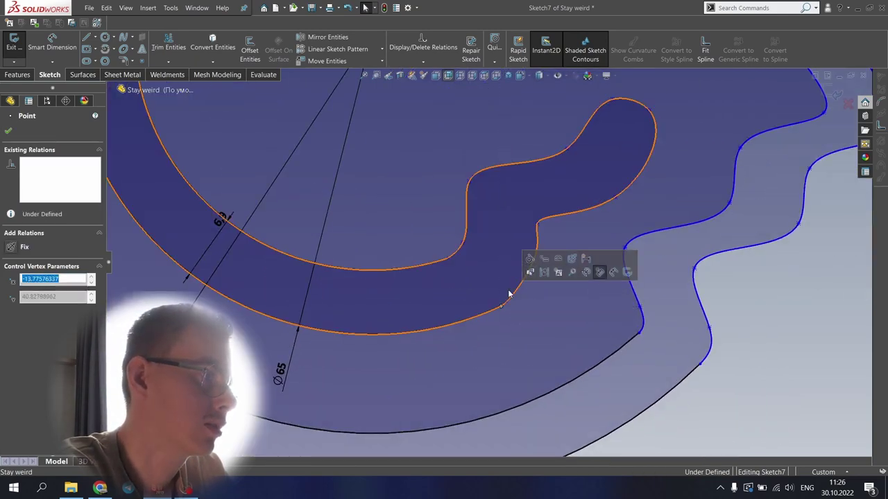
drag(540, 265, 530, 271)
scroll(534, 245, up, 6)
scroll(383, 199, down, 5)
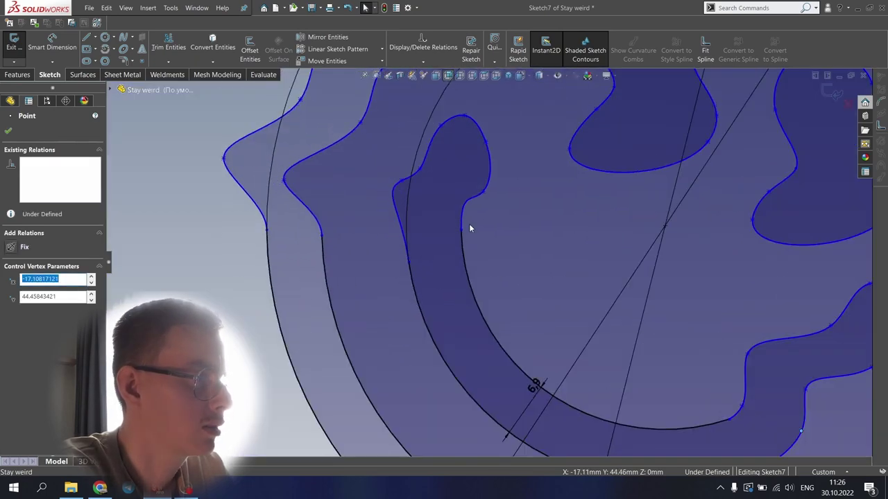
Slide the left endpoints of both mouth arcs downward and readjust the spline points at the left corner's neck
drag(463, 242, 466, 251)
drag(408, 263, 415, 294)
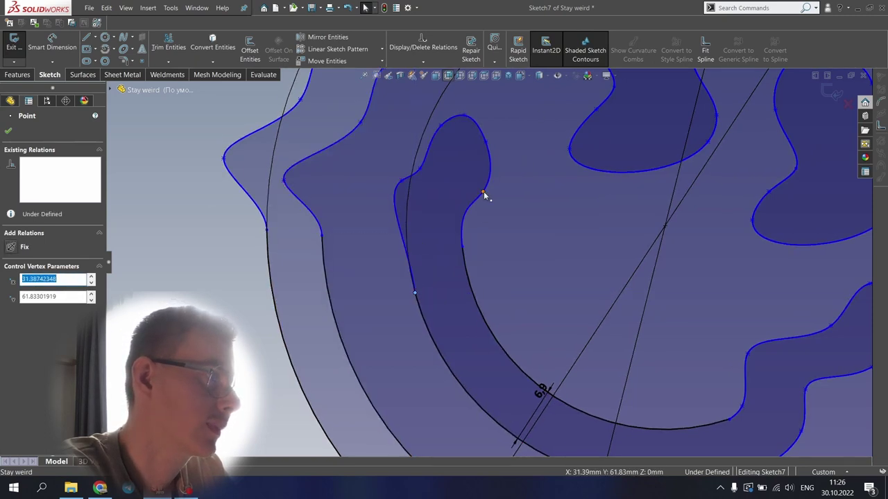
mouse_move(483, 192)
mouse_down()
mouse_move(472, 191)
mouse_move(480, 191)
mouse_up()
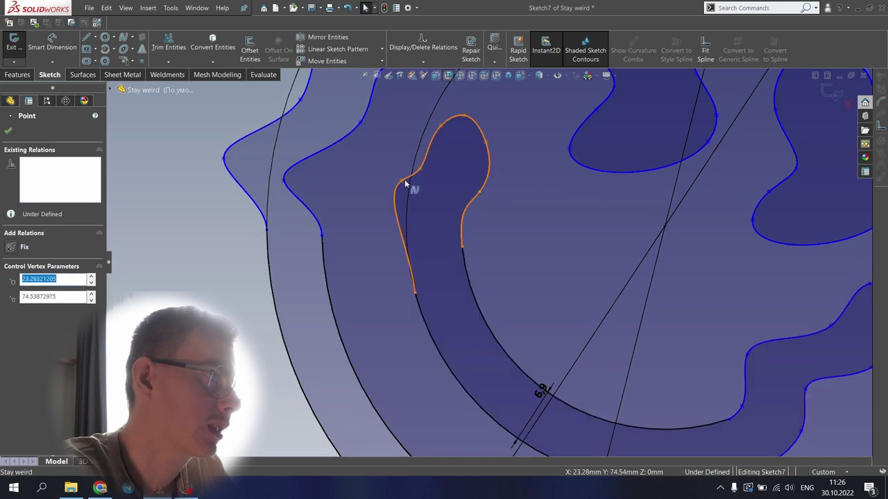
drag(399, 186, 393, 191)
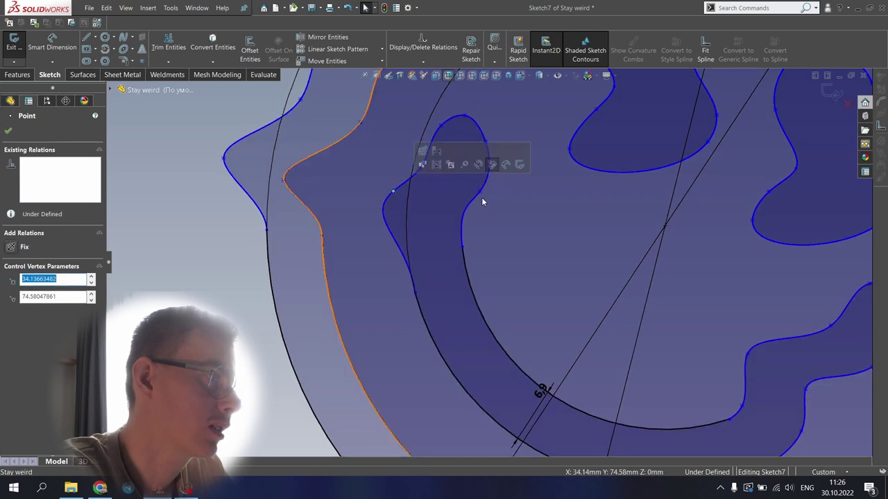
mouse_move(480, 195)
mouse_down()
mouse_move(468, 206)
mouse_move(483, 191)
mouse_up()
drag(394, 193, 407, 186)
click(529, 91)
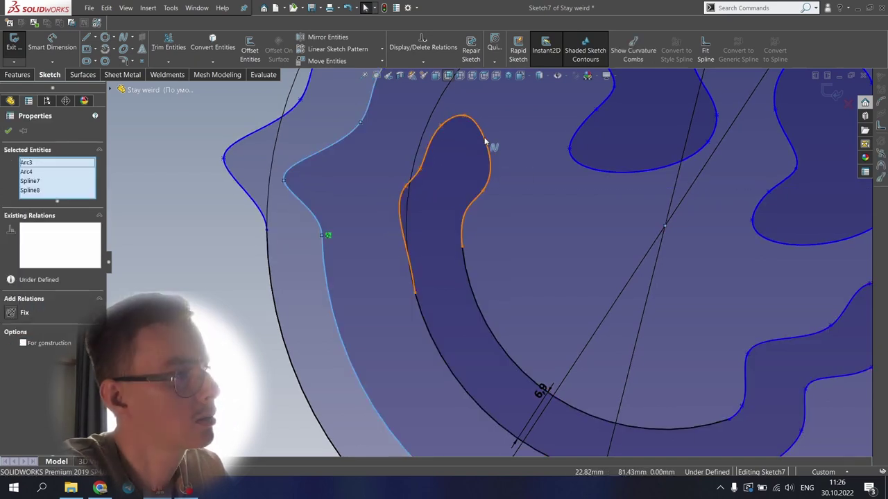
Delete the spline point on the inner side of the mouth's left tip and move the point below it up
click(487, 145)
right_click(487, 144)
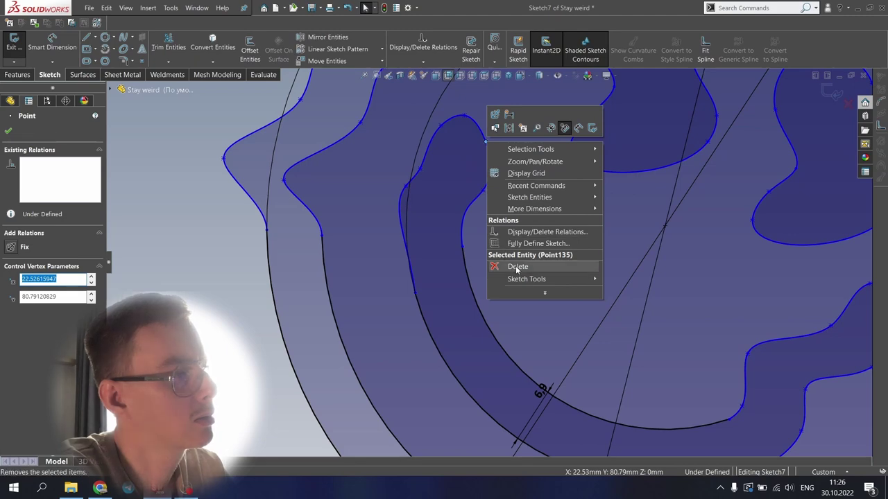
click(517, 265)
drag(485, 192, 489, 174)
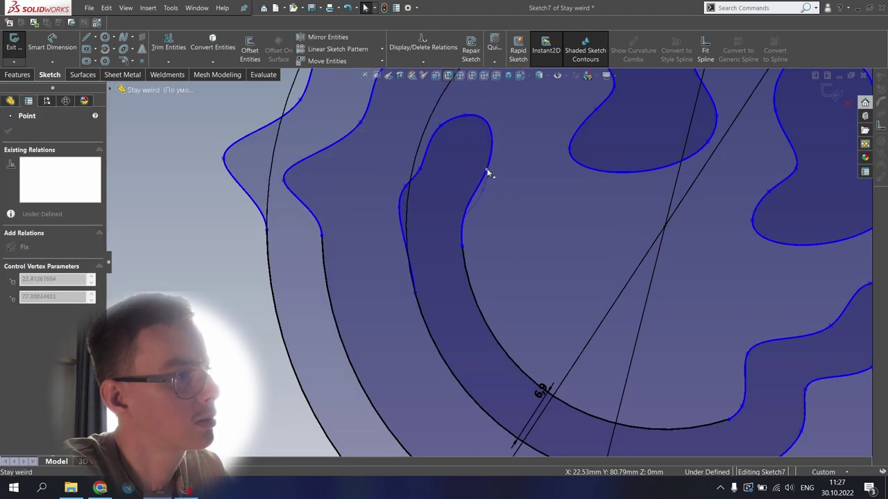
Shift the outer neck point and the top point of the mouth's left corner to refine its rounded tip
scroll(488, 170, up, 2)
click(445, 203)
drag(446, 203, 404, 201)
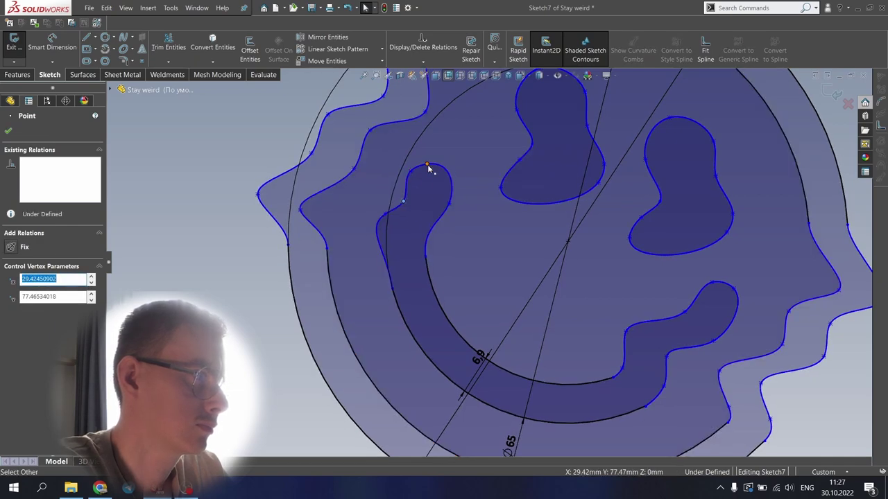
drag(427, 163, 432, 165)
scroll(481, 243, up, 3)
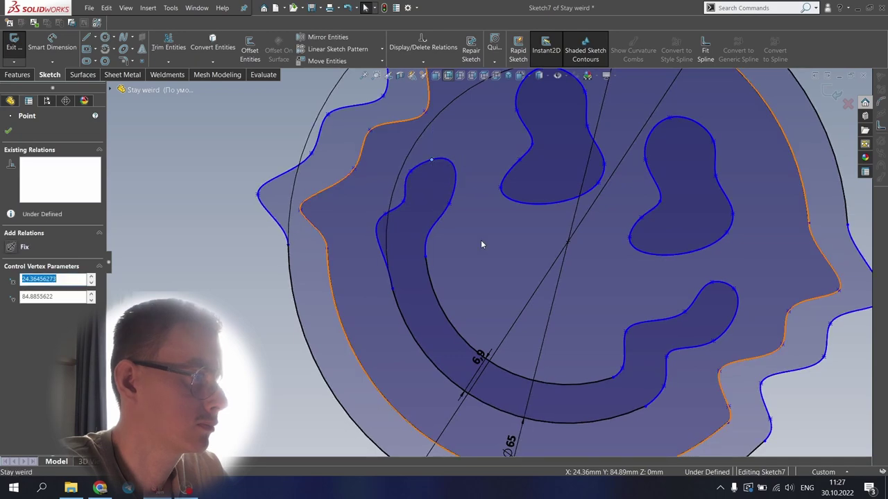
click(349, 220)
scroll(349, 220, up, 3)
Exit the mouth sketch to rebuild the part and select the Boss-Extrude4 feature
click(831, 92)
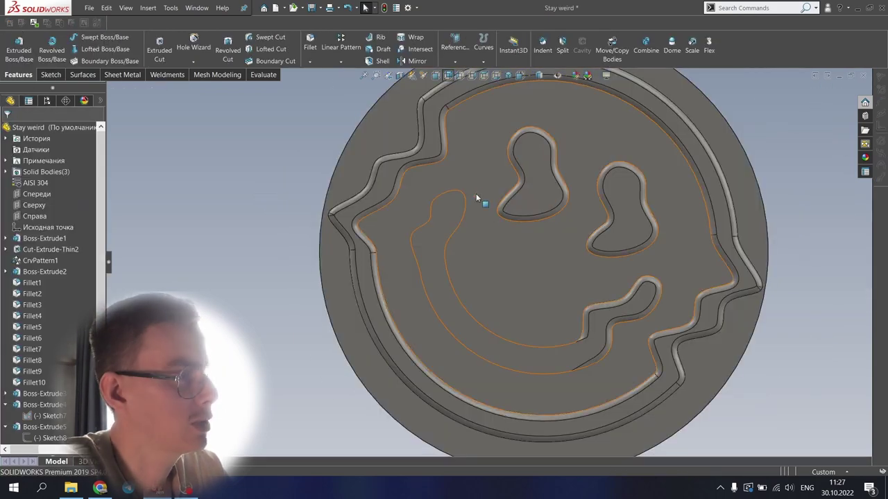
mouse_move(493, 215)
middle_down()
mouse_move(460, 234)
mouse_move(486, 201)
middle_up()
click(5, 393)
scroll(41, 409, down, 2)
click(44, 394)
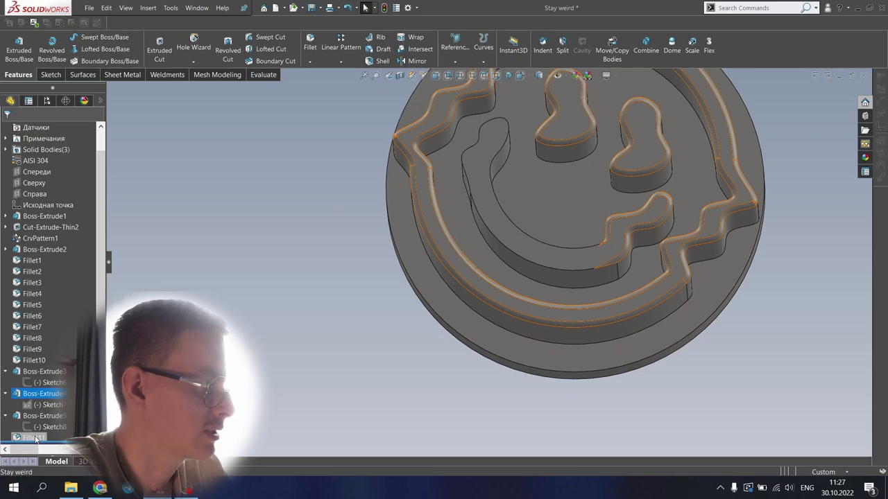
Edit Fillet11 to add the mouth's outer and inner arc edges to its 1.50 mm selection
click(36, 439)
click(46, 409)
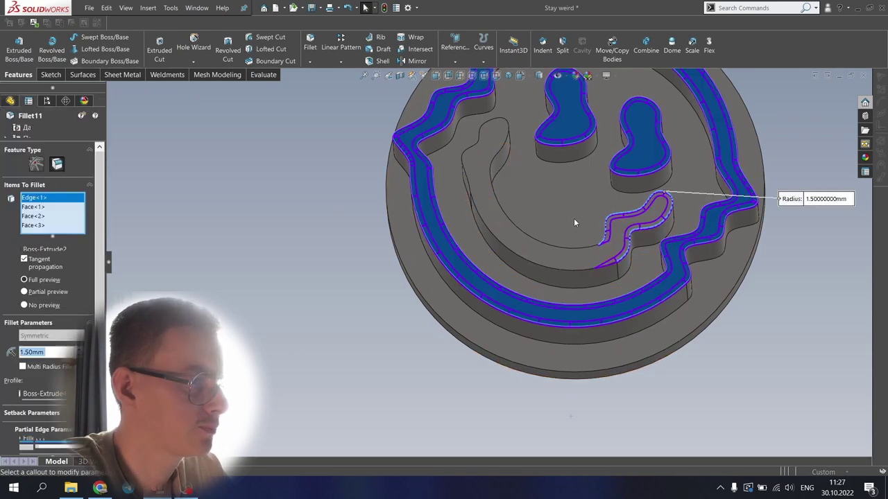
middle_drag(573, 222, 603, 266)
click(600, 263)
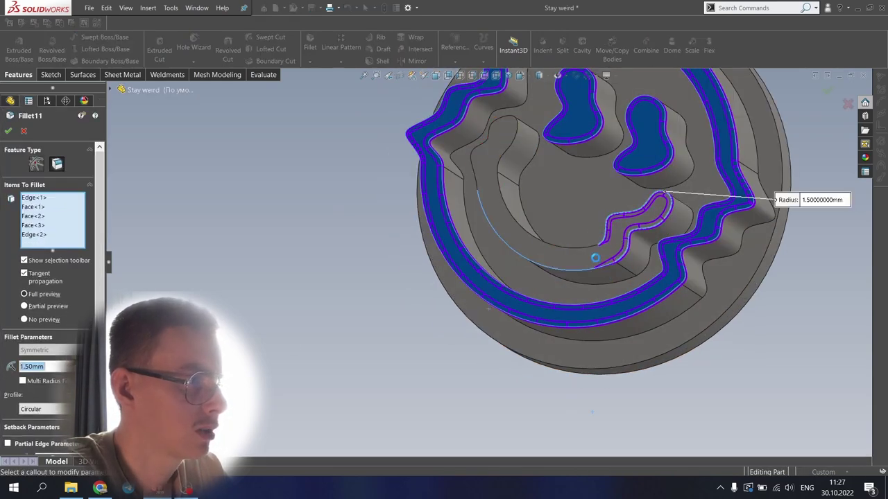
click(582, 247)
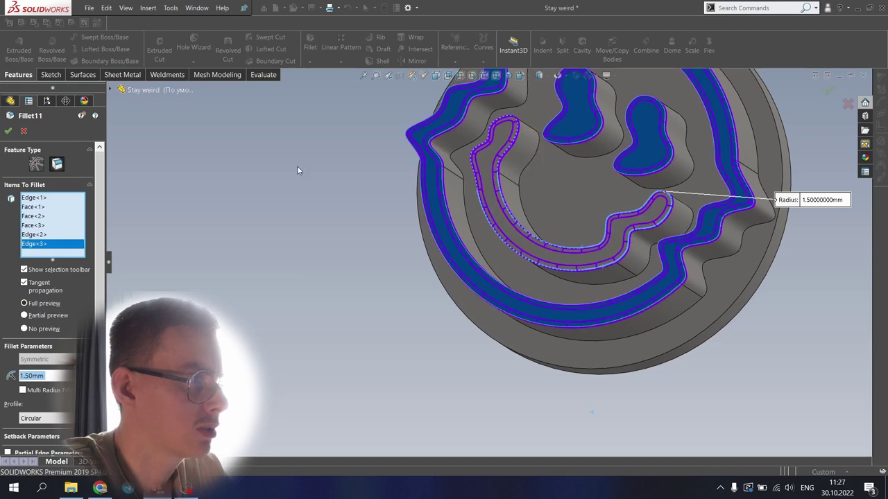
click(10, 131)
Reopen Sketch7 of Boss-Extrude4 for editing and view it square to its plane
scroll(494, 235, up, 4)
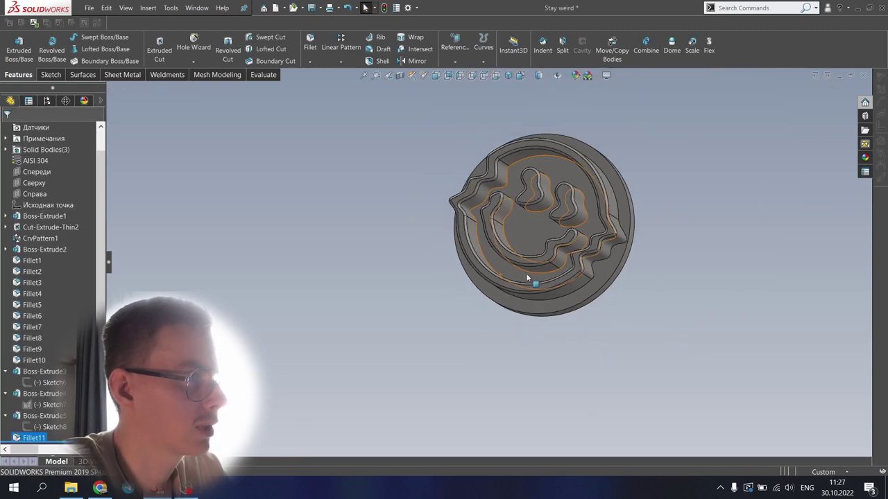
middle_drag(530, 277, 615, 197)
click(679, 143)
scroll(560, 214, down, 4)
mouse_move(559, 217)
middle_down()
mouse_move(524, 193)
mouse_move(545, 206)
middle_up()
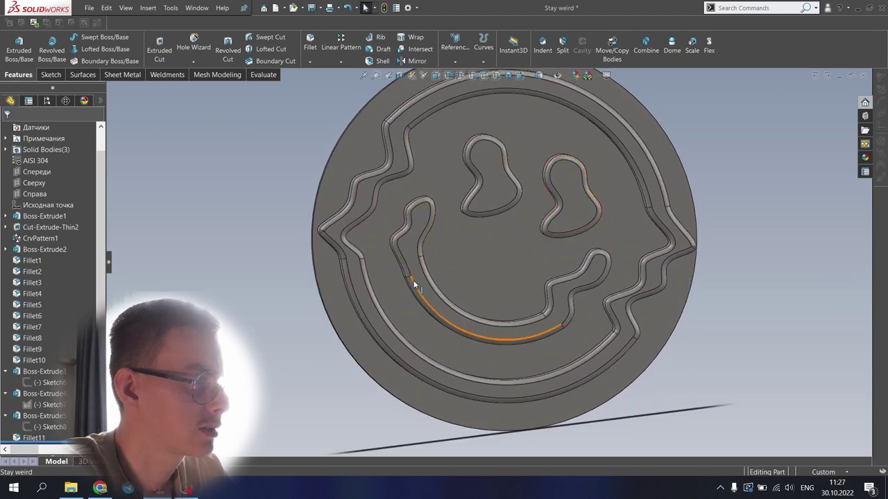
click(50, 404)
click(49, 378)
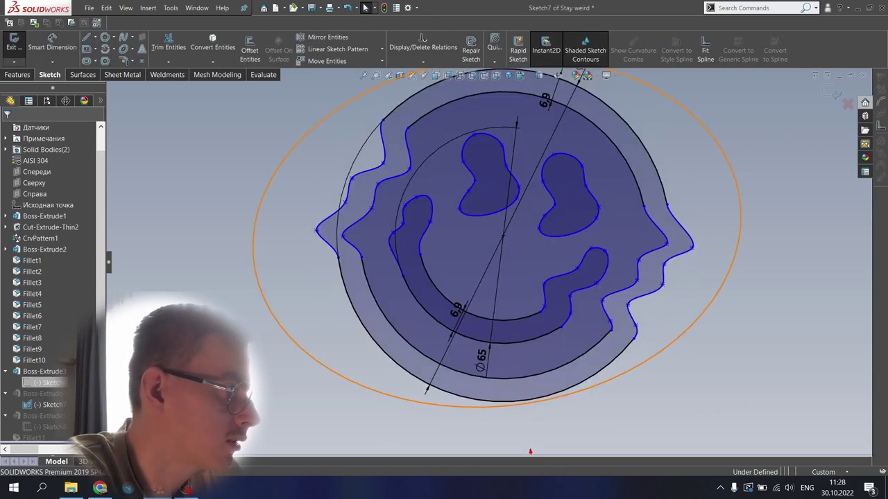
key(ctrl+8)
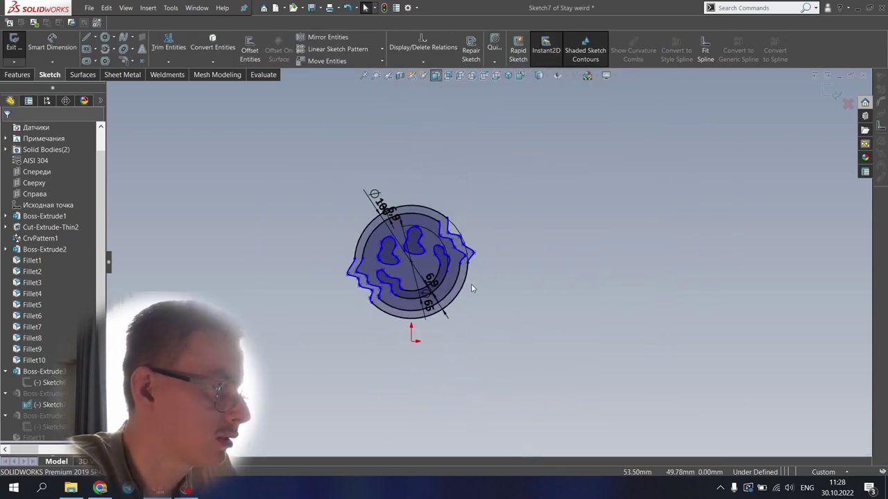
key(ctrl+8)
Delete the bulging outer spline point below the mouth's left corner and pull both neck points slightly down and left
scroll(577, 269, down, 2)
scroll(280, 258, down, 8)
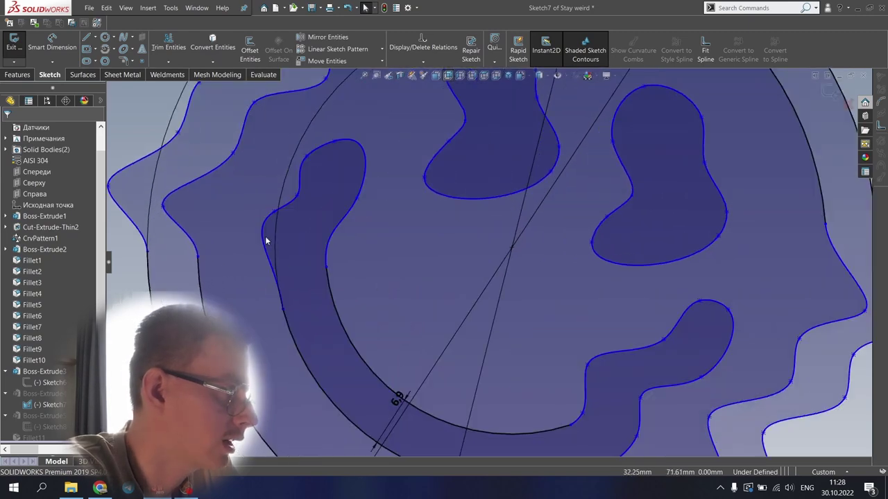
right_click(288, 210)
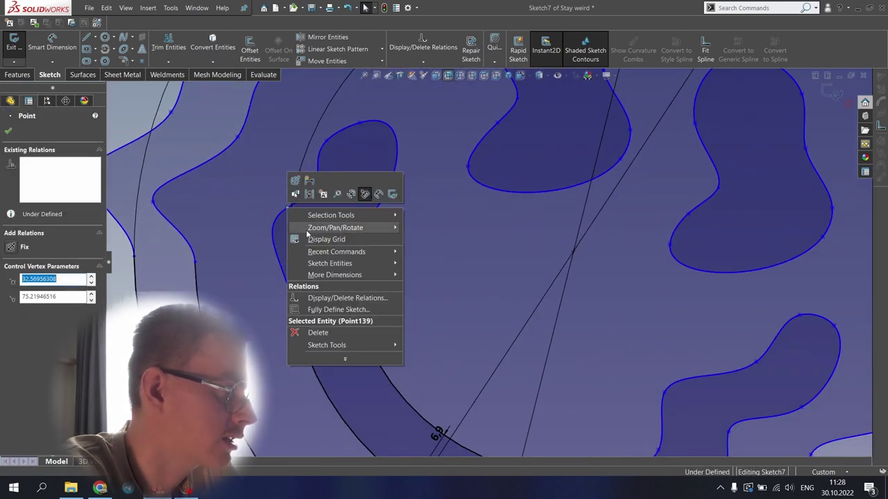
click(322, 331)
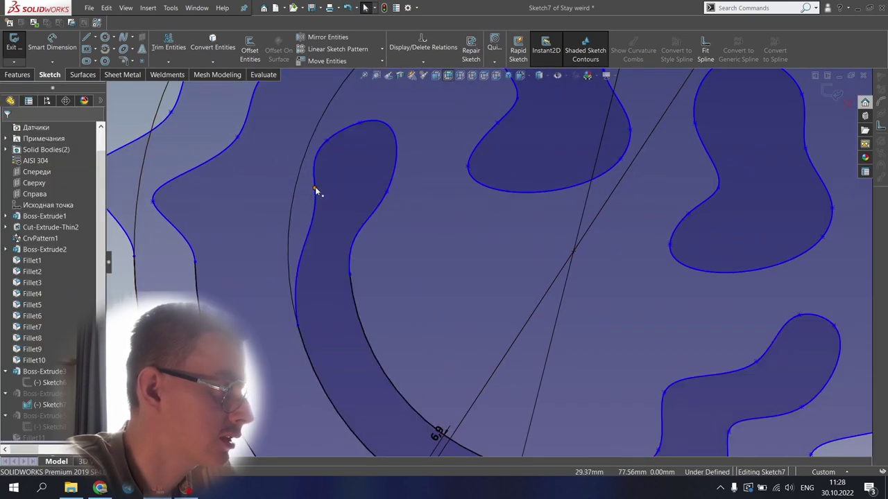
mouse_move(315, 187)
mouse_down()
mouse_move(299, 218)
mouse_move(307, 196)
mouse_up()
mouse_move(387, 192)
mouse_down()
mouse_move(357, 195)
mouse_move(371, 199)
mouse_up()
Slide the left endpoint of the mouth's outer arc upward and readjust the neck points on both sides of the corner
key(f)
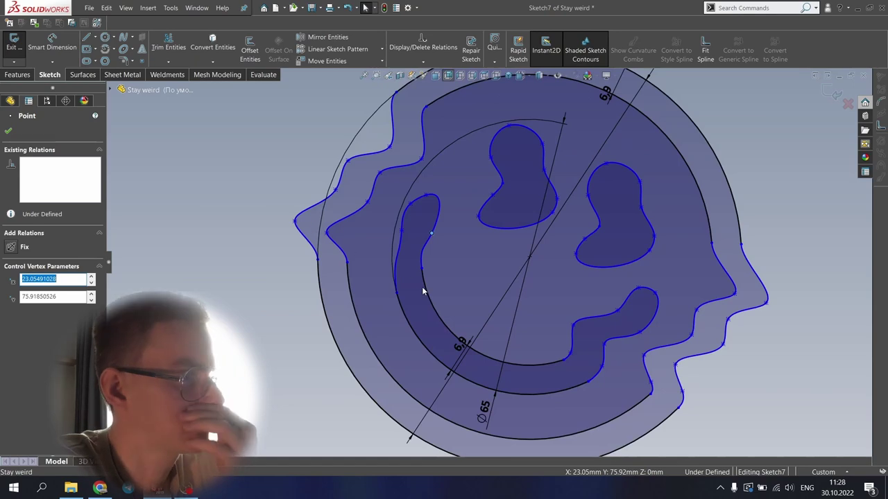
drag(397, 292, 393, 274)
scroll(406, 273, down, 4)
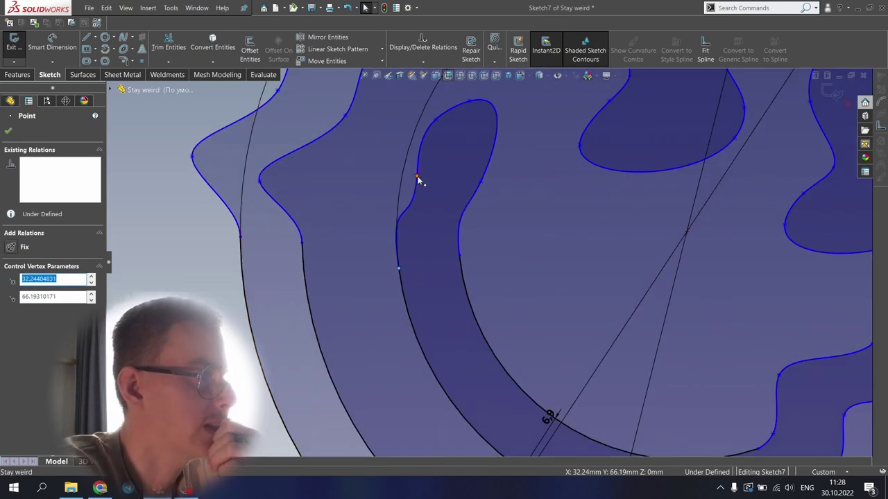
drag(417, 177, 422, 162)
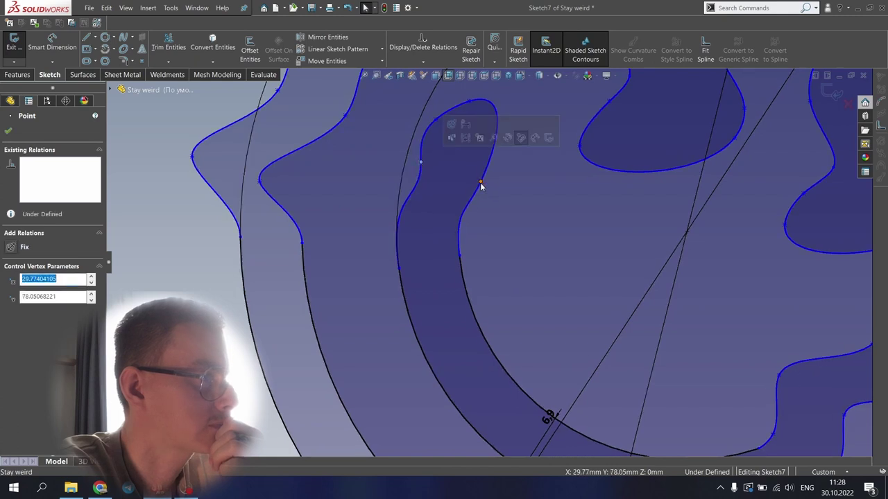
drag(480, 183, 473, 104)
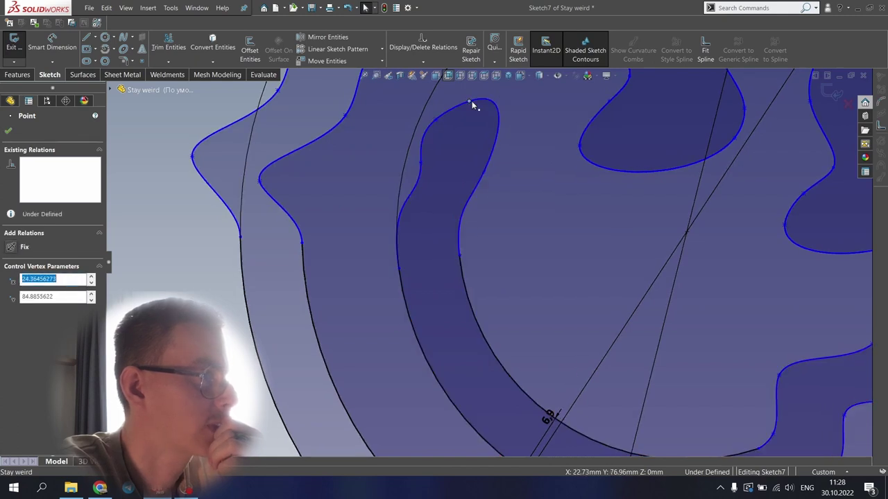
Delete the top spline point of the mouth's left corner and reshape the rounded tip with its two neighbouring points
right_click(472, 103)
click(515, 227)
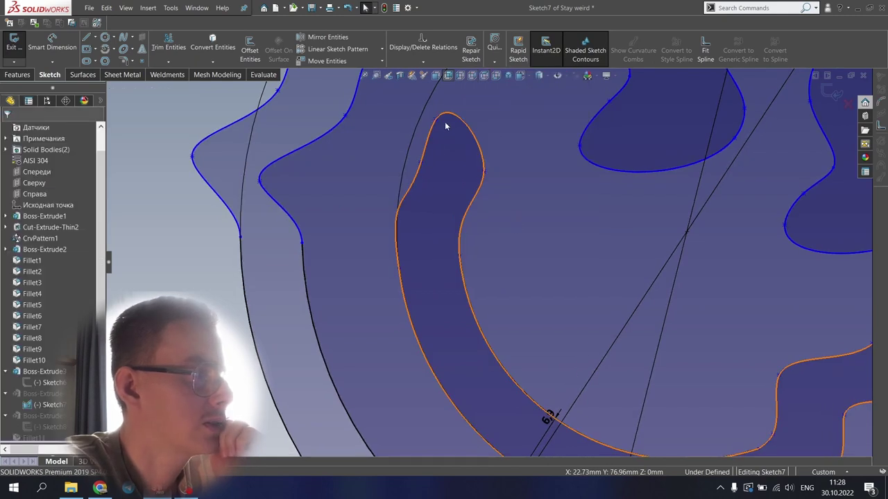
mouse_move(441, 123)
mouse_down()
mouse_move(464, 118)
mouse_move(435, 116)
mouse_up()
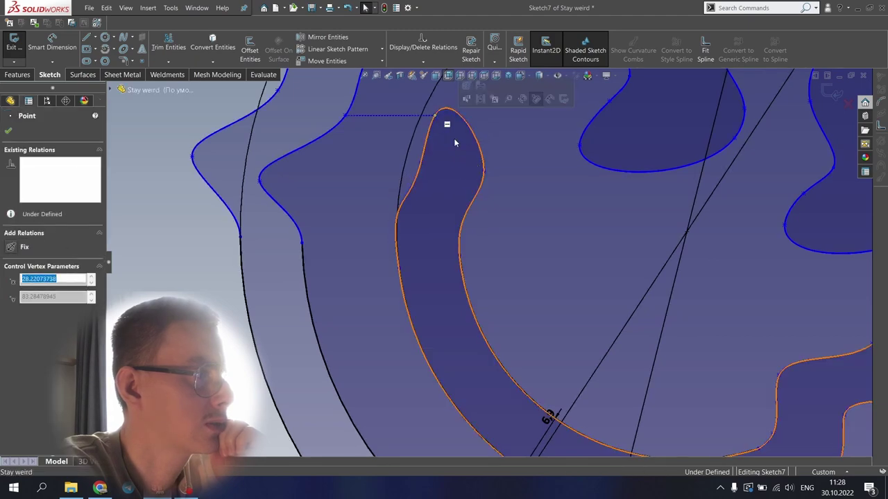
drag(485, 147, 493, 144)
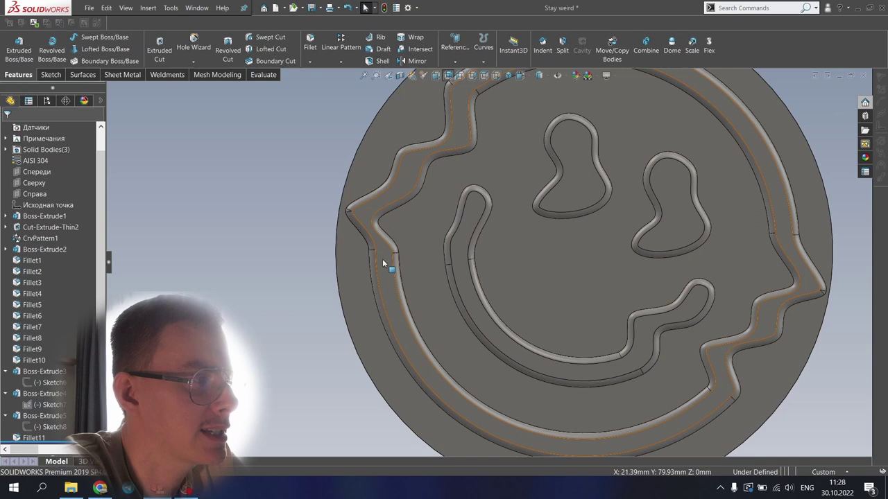
Show the hidden solid bodies CrvPattern1 and Boss-Extrude3
scroll(382, 258, up, 4)
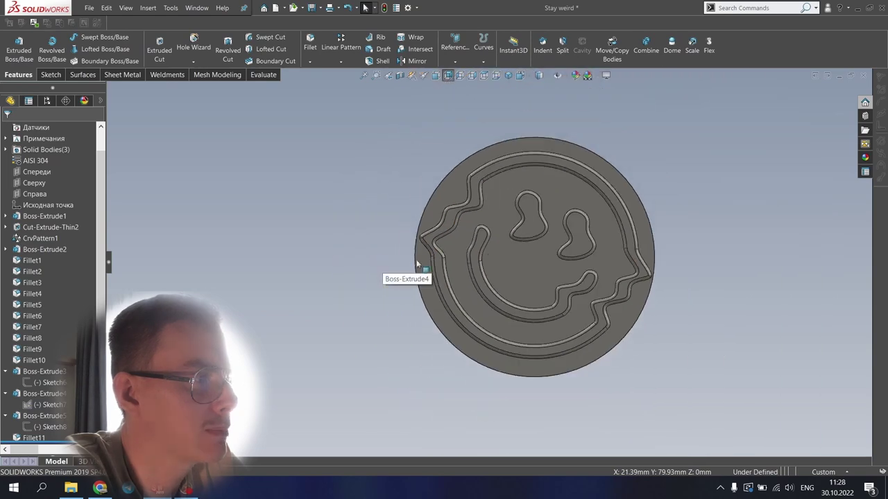
scroll(631, 246, down, 1)
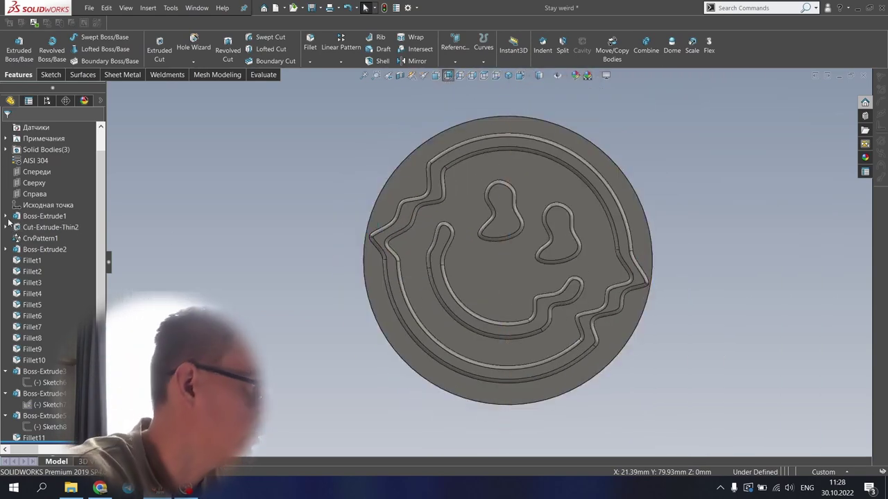
click(6, 150)
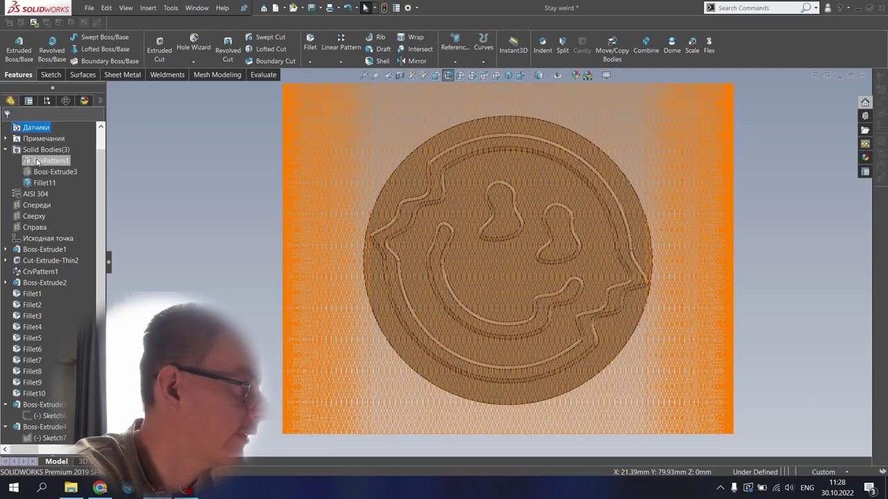
right_click(38, 161)
click(47, 145)
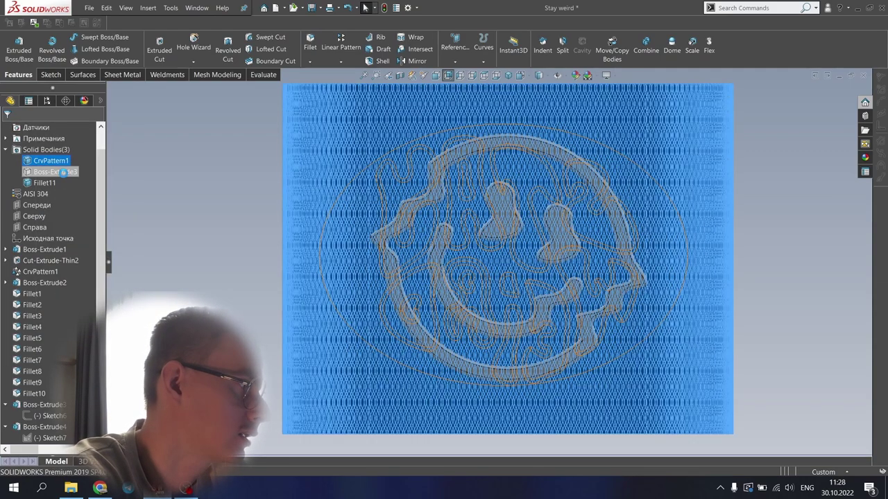
right_click(63, 173)
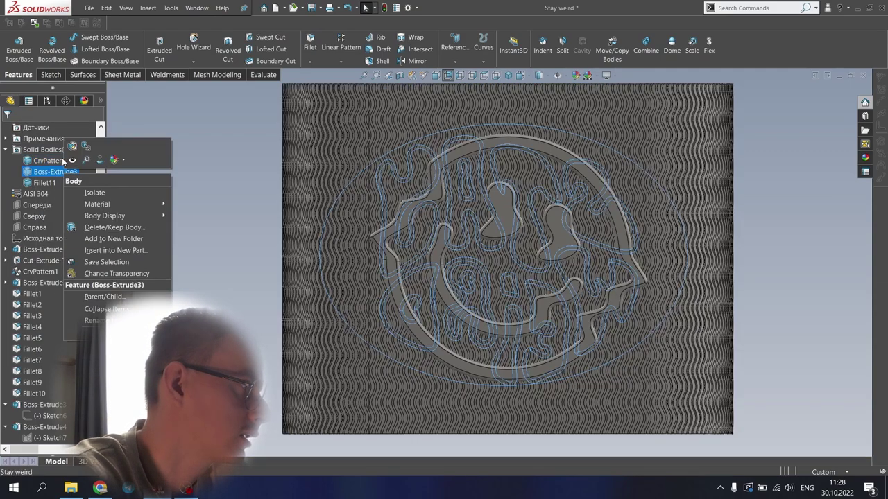
click(73, 161)
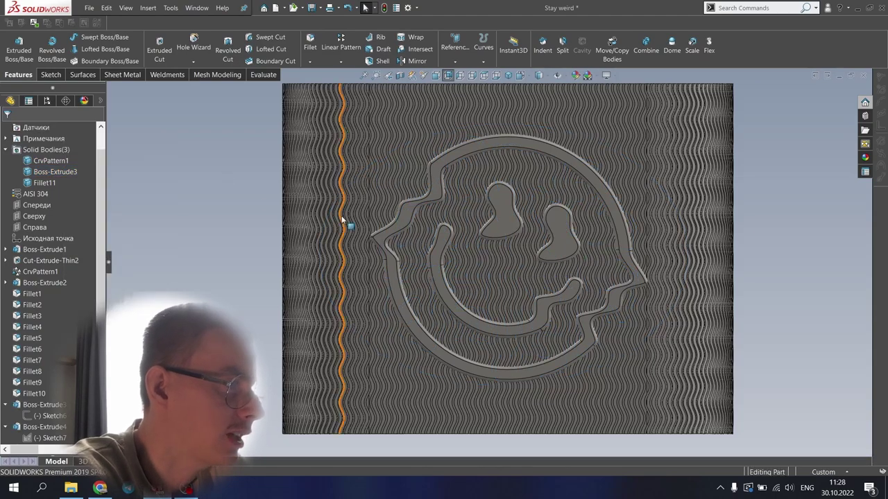
Examine how the raised smiley contours sit against the wavy patterned body, especially at the ring's left and right distortions
mouse_move(342, 220)
middle_down()
mouse_move(363, 214)
mouse_move(342, 224)
middle_up()
scroll(388, 262, down, 6)
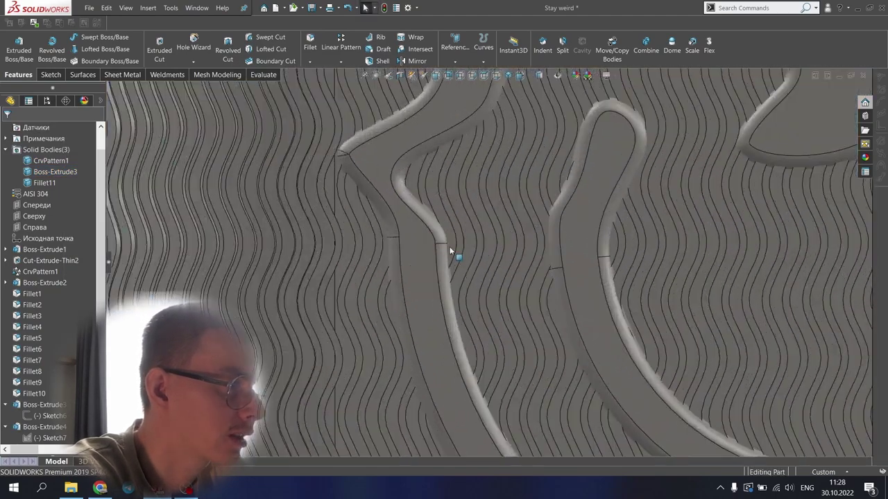
scroll(402, 239, up, 5)
scroll(753, 299, down, 5)
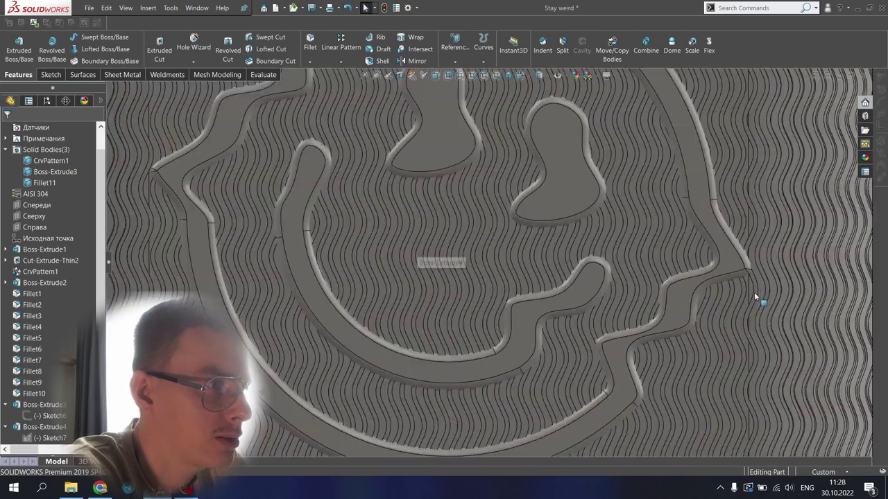
scroll(694, 277, up, 5)
scroll(318, 217, down, 5)
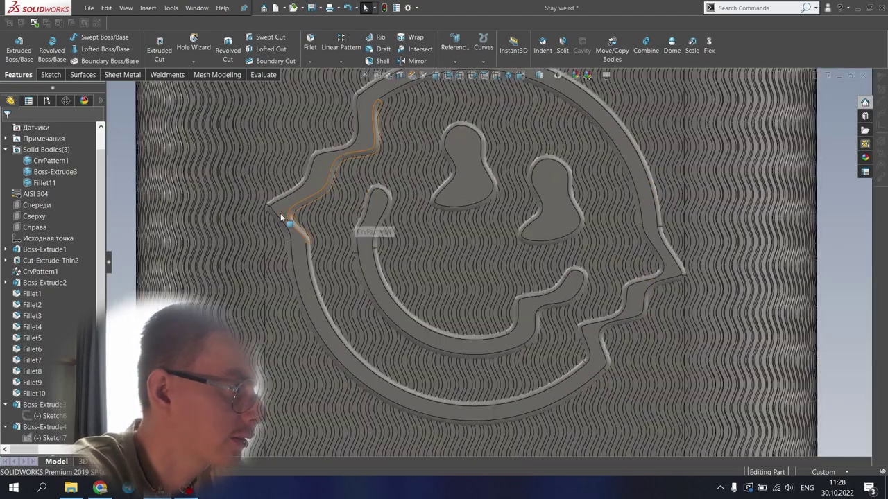
scroll(48, 388, down, 1)
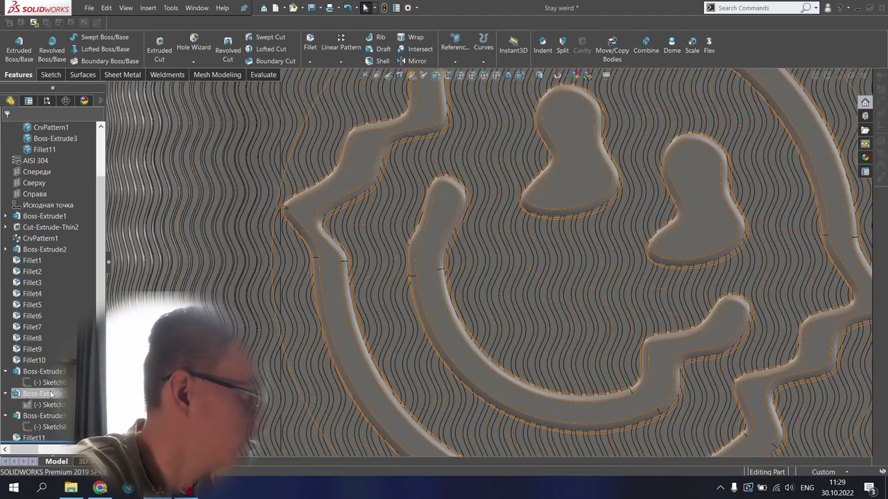
Identify the smiley contour sketch among the extrusion sketches and open Sketch7 of Boss-Extrude4 for editing
click(48, 404)
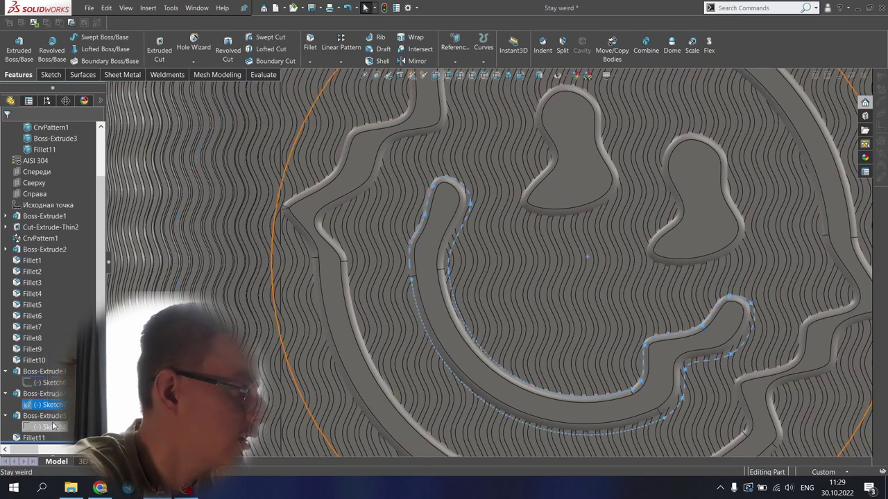
click(48, 427)
click(44, 406)
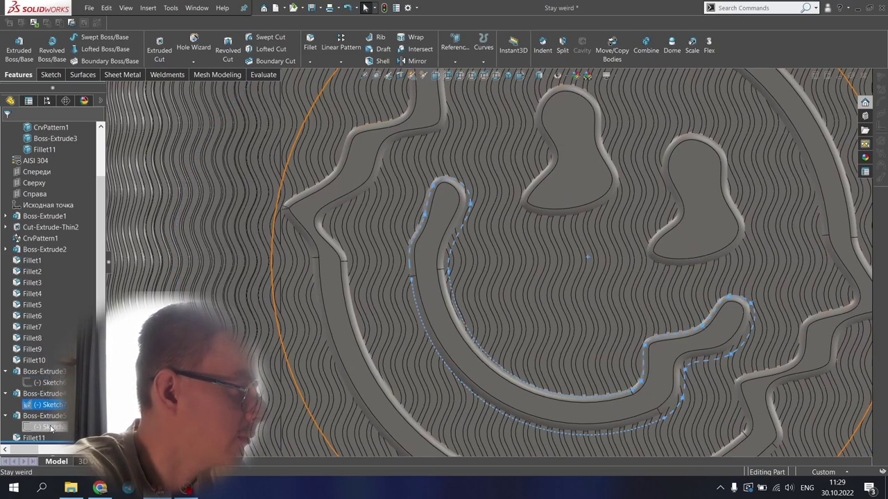
click(48, 426)
double_click(45, 406)
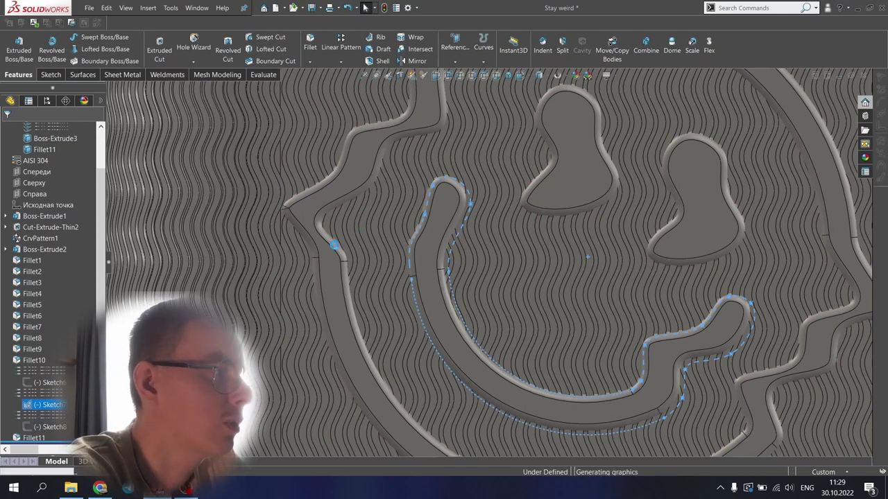
Reshape the ring's left distortion by adjusting the spline point at the inner contour's tip and the one at the outer contour's upper bend
scroll(336, 233, down, 3)
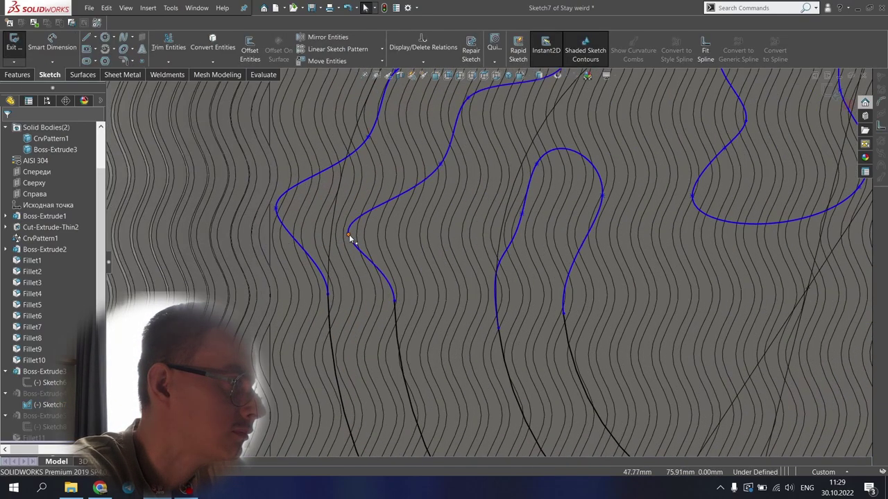
click(349, 235)
scroll(355, 245, up, 5)
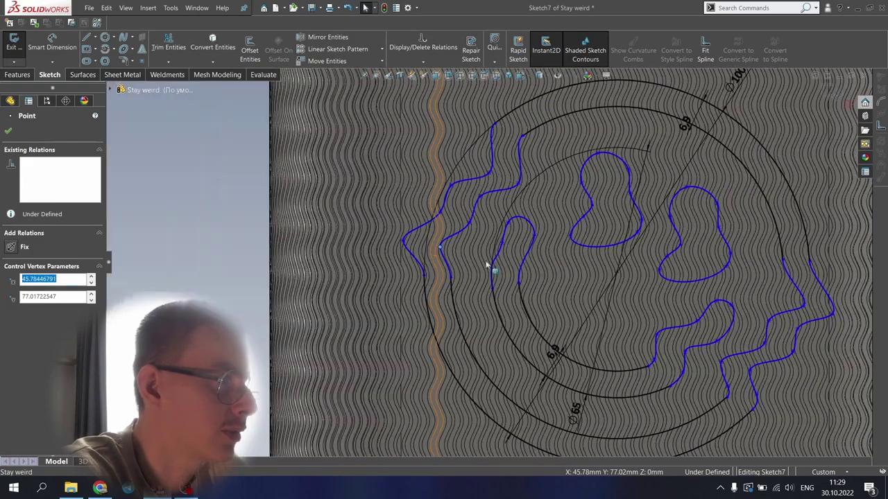
drag(490, 174, 483, 164)
scroll(629, 247, up, 4)
scroll(631, 248, down, 5)
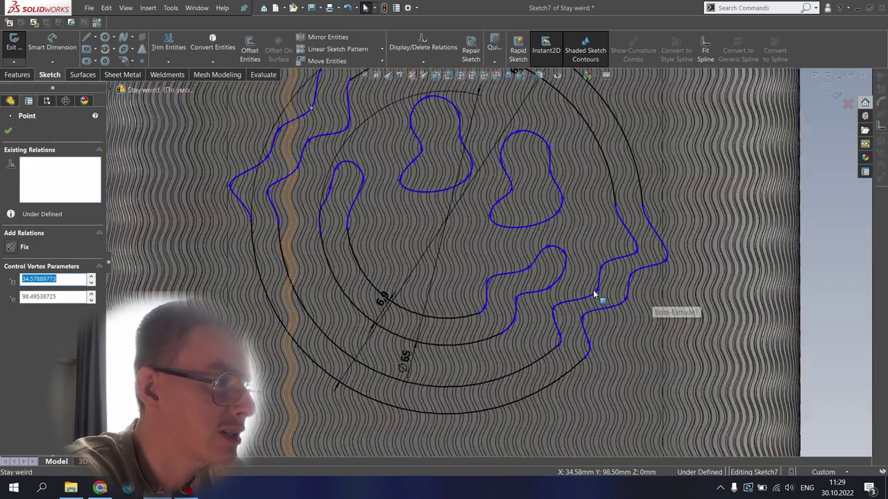
Smooth the ring's right distortion by moving two inner-contour spline points and the outer contour's lower bend point, then exit the sketch and rebuild
drag(649, 218, 636, 210)
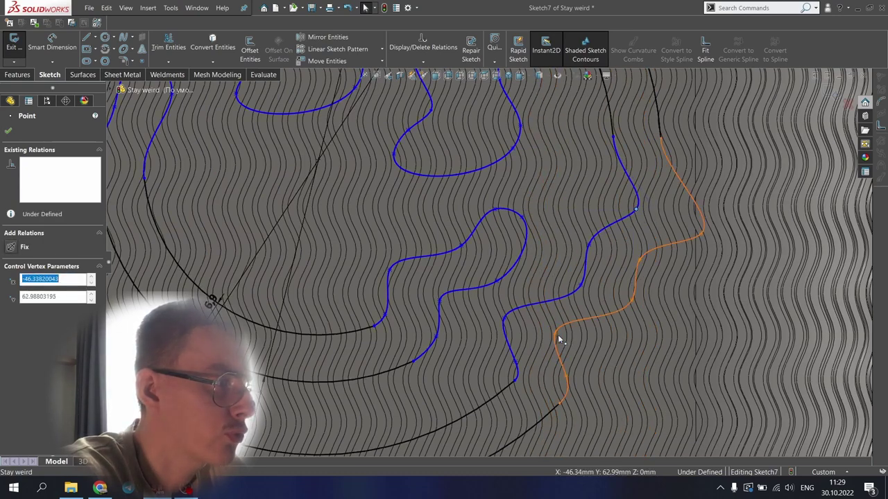
drag(557, 337, 569, 342)
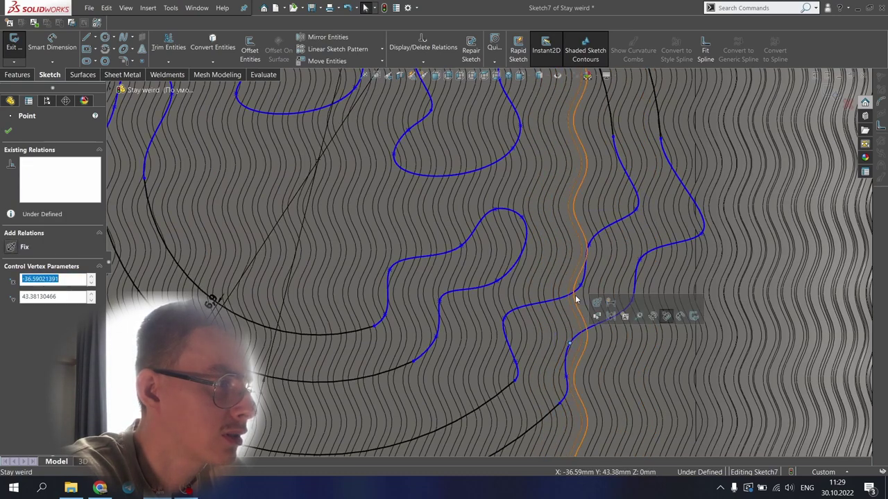
drag(585, 291, 577, 277)
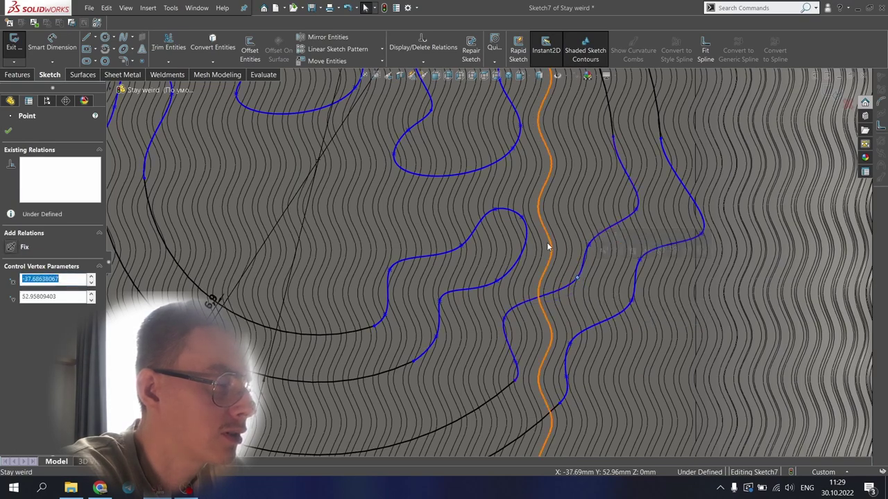
scroll(550, 246, up, 2)
click(834, 94)
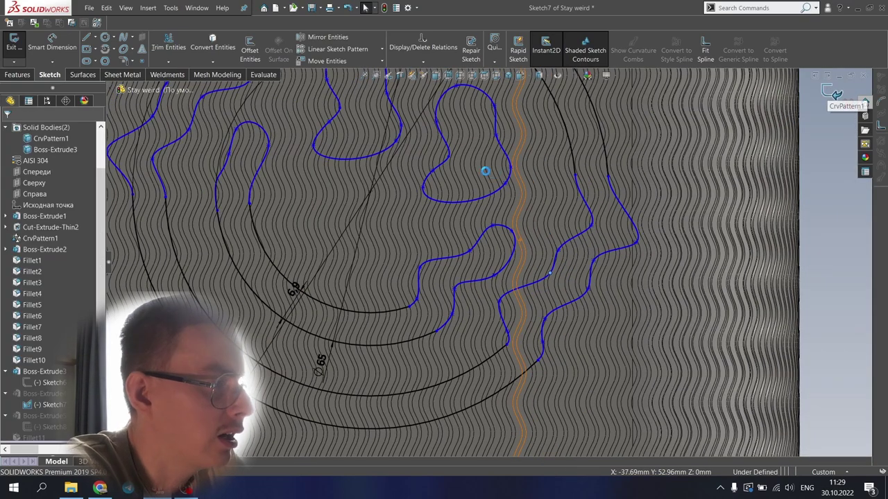
key(ctrl+b)
Examine the reshaped smiley relief against the wavy patterned body from the front and at an angle
scroll(507, 206, up, 2)
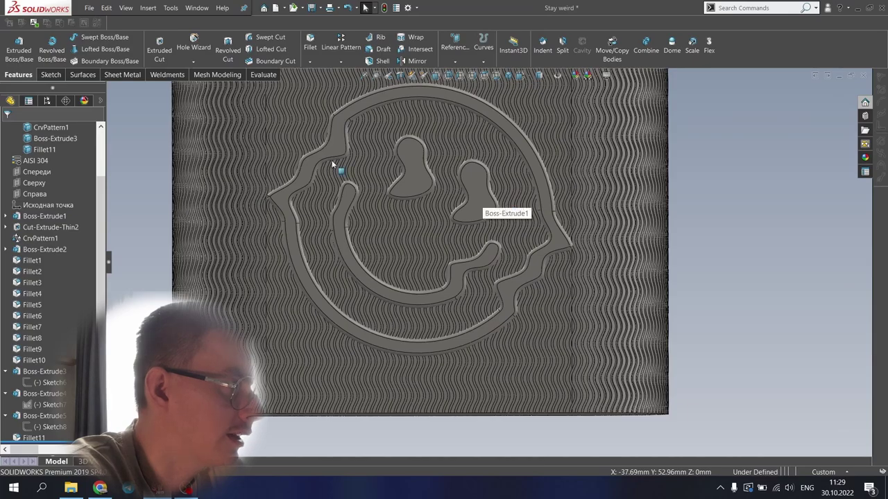
scroll(312, 194, down, 3)
scroll(545, 200, up, 2)
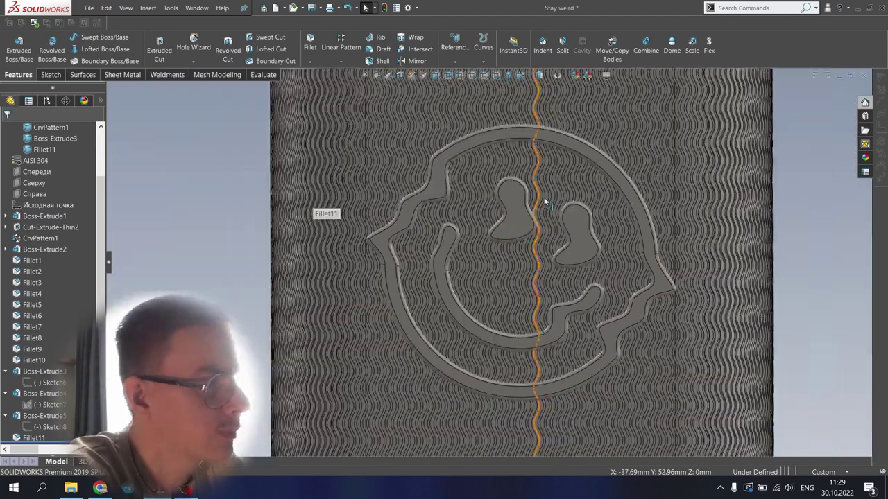
middle_drag(416, 244, 433, 255)
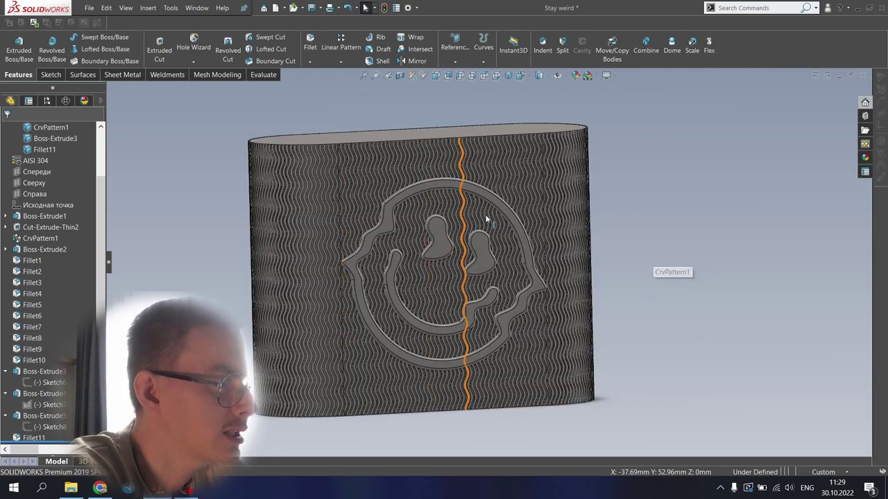
middle_drag(486, 217, 467, 104)
middle_drag(469, 93, 464, 205)
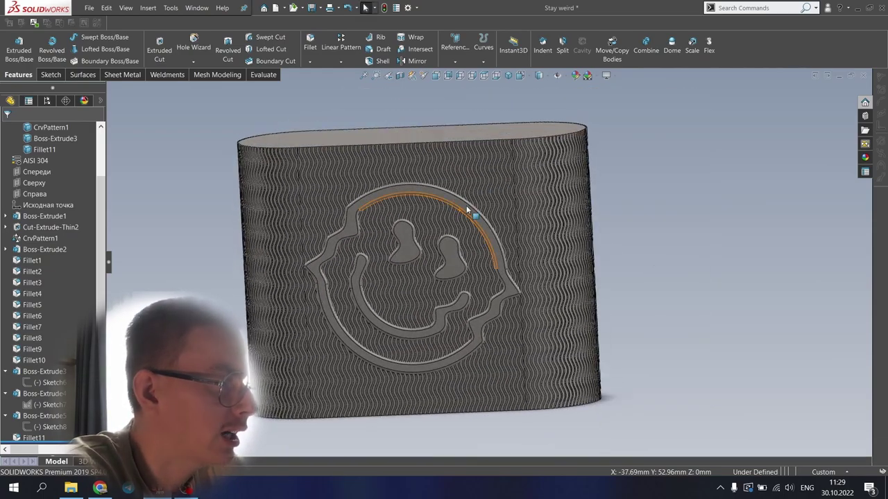
Collapse the Boss-Extrude3, Boss-Extrude4 and Boss-Extrude5 features
click(6, 377)
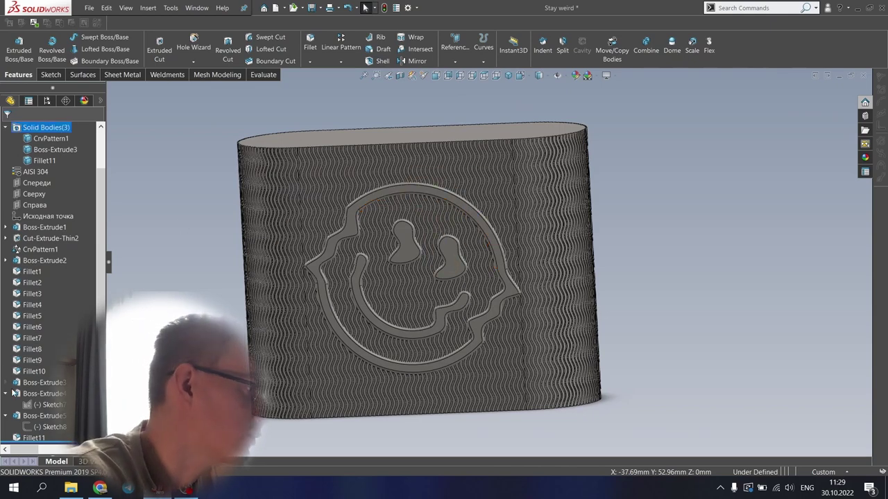
click(6, 394)
click(5, 415)
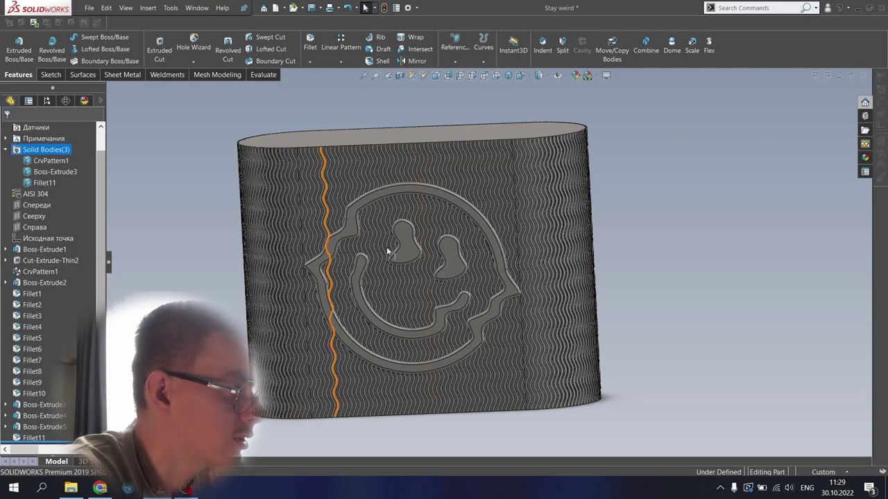
Expand Boss-Extrude1 and show its base outline sketch, Sketch2
scroll(389, 254, up, 1)
scroll(408, 406, down, 2)
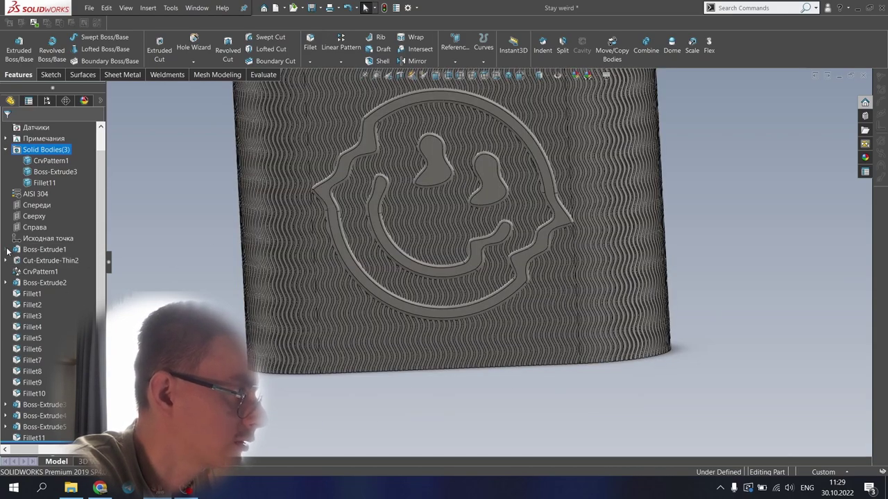
click(5, 249)
click(43, 260)
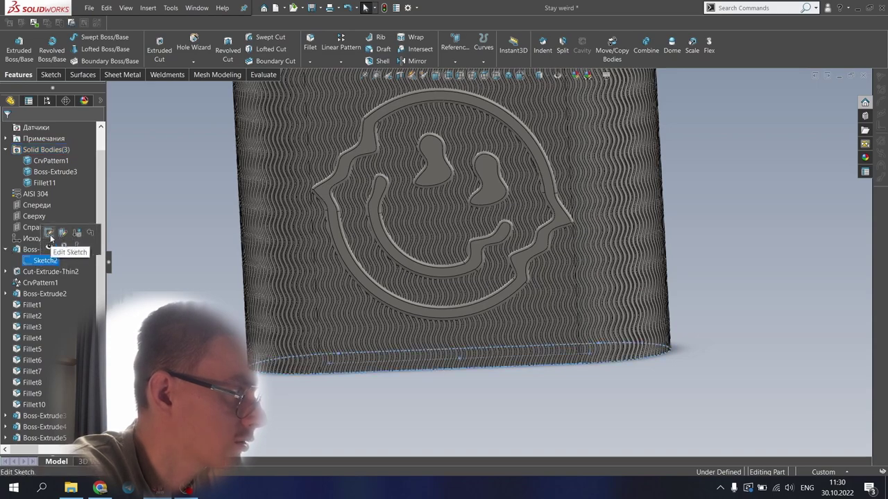
click(52, 248)
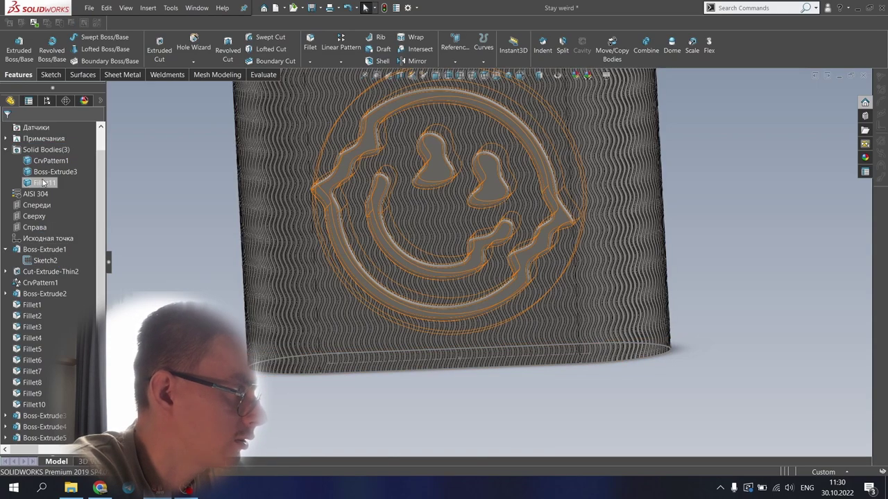
Hide the solid bodies Fillet11, Boss-Extrude3 and CrvPattern1
right_click(44, 182)
click(50, 167)
right_click(47, 172)
click(49, 172)
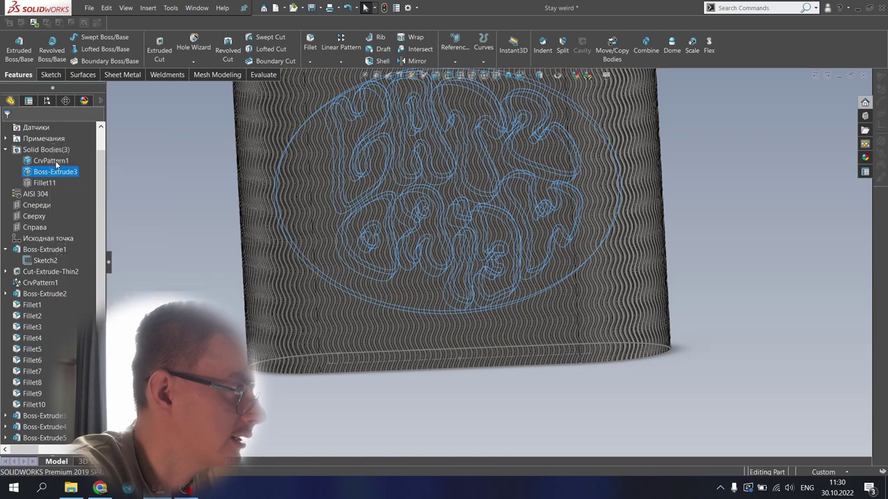
right_click(47, 161)
click(51, 145)
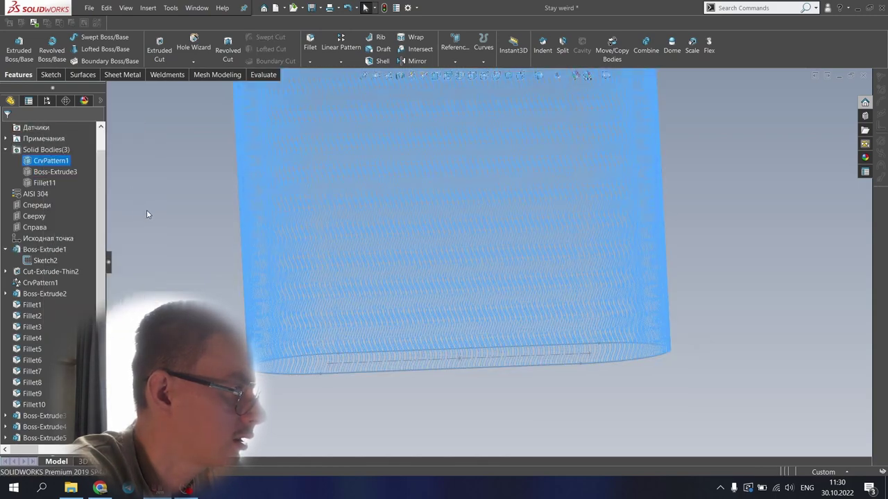
click(147, 210)
Create a reference plane offset 3 mm above the Сверху plane
click(455, 46)
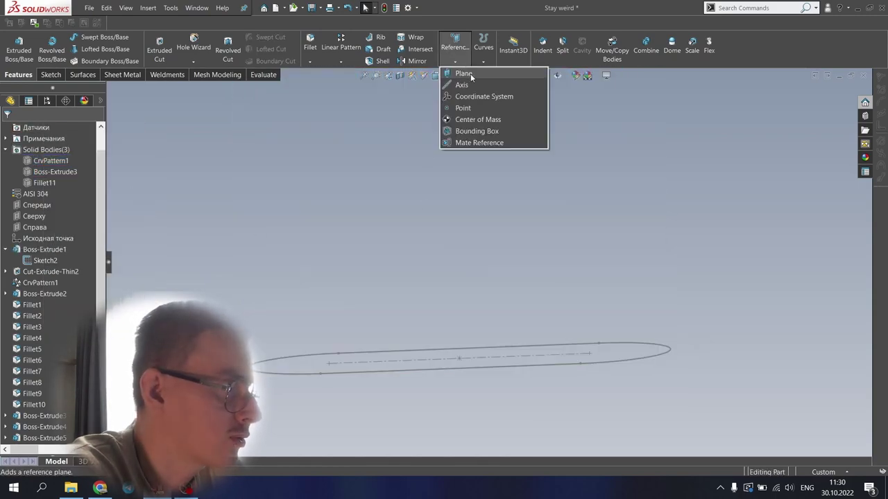
click(470, 74)
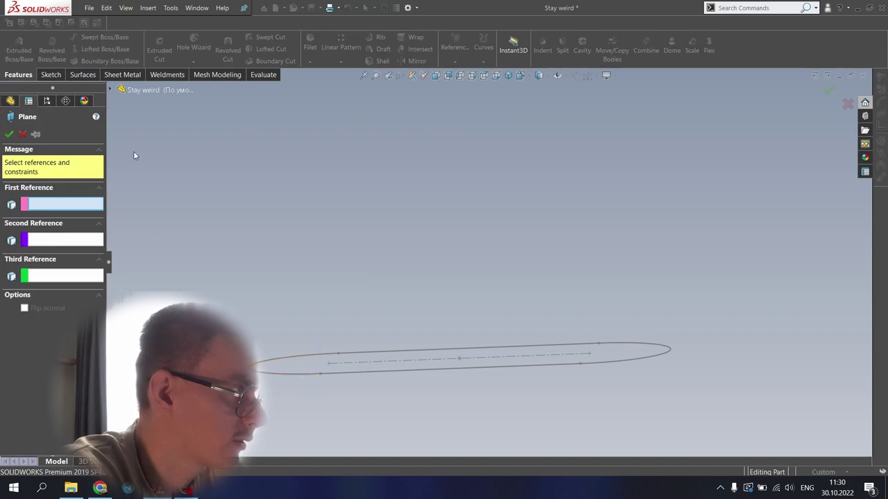
click(111, 90)
click(147, 168)
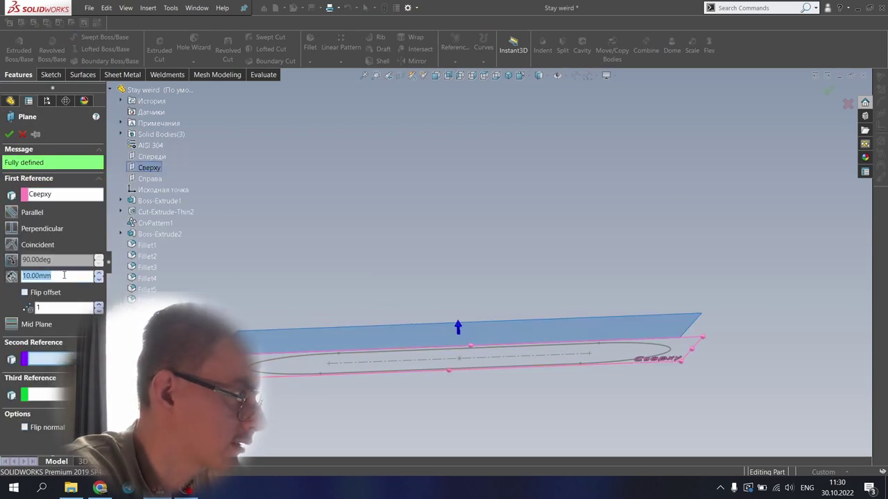
text(3)
key(Return)
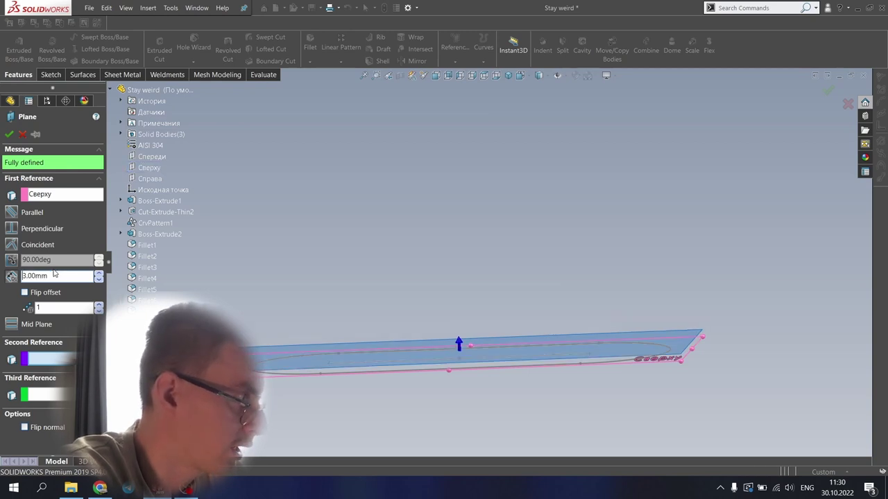
click(9, 136)
Create a second reference plane offset 3 mm from Plane1
click(455, 49)
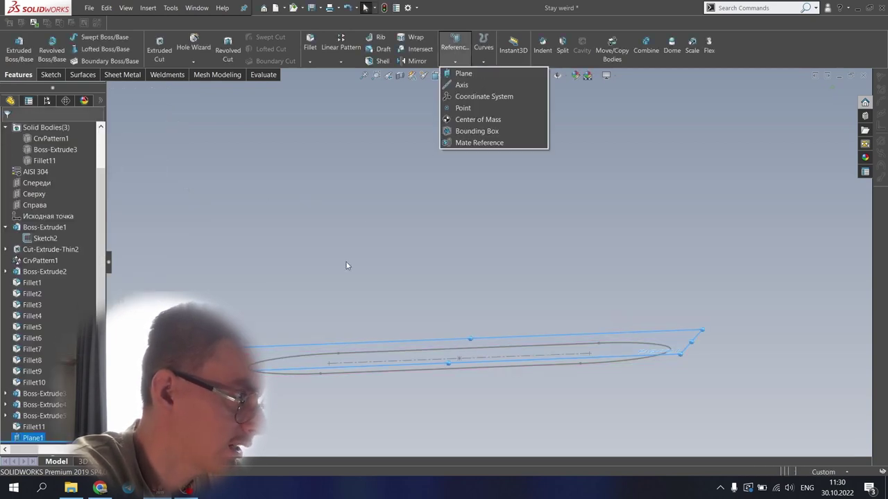
click(464, 73)
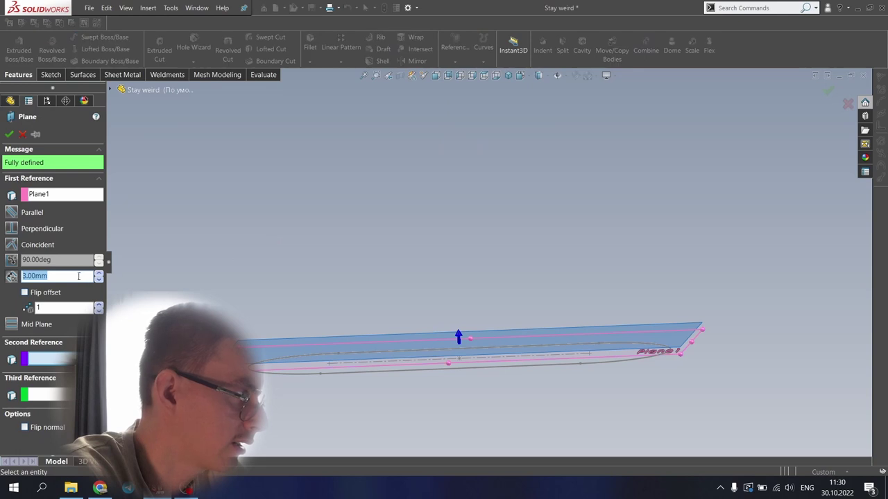
click(9, 133)
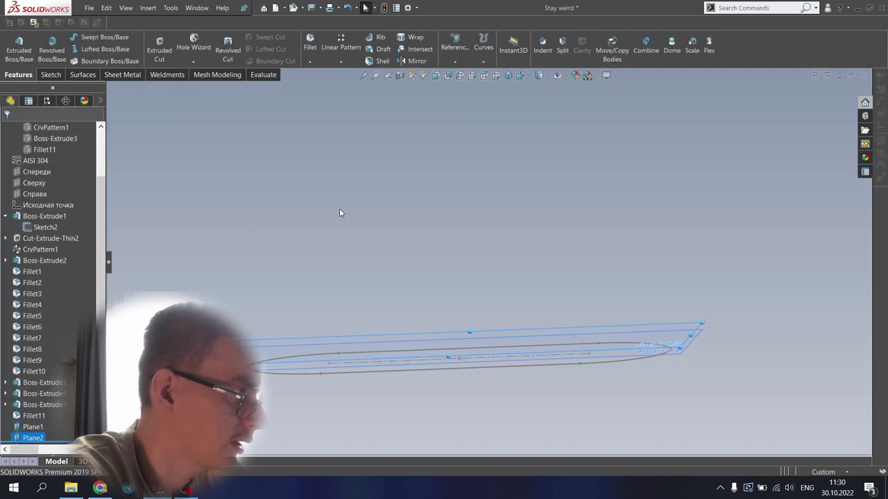
Start a sketch on Plane1, view it face-on and place a point at the outermost spot of the slot outline's left arc
click(265, 345)
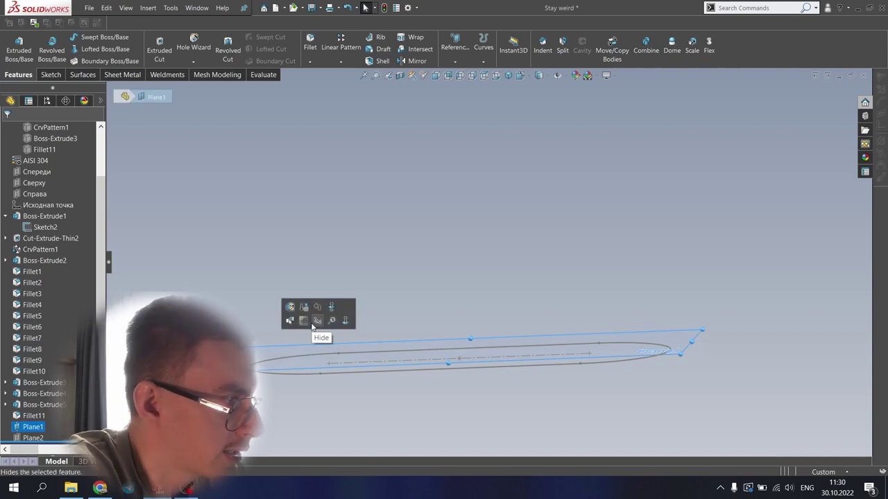
click(307, 322)
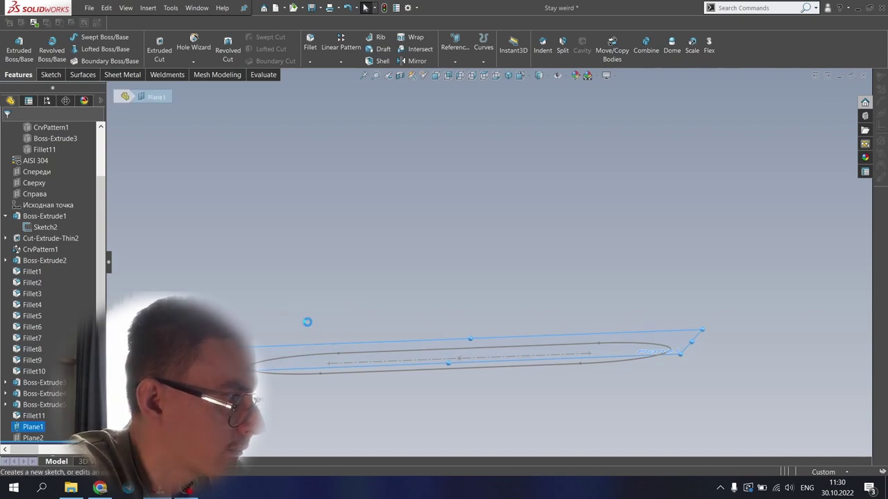
click(485, 76)
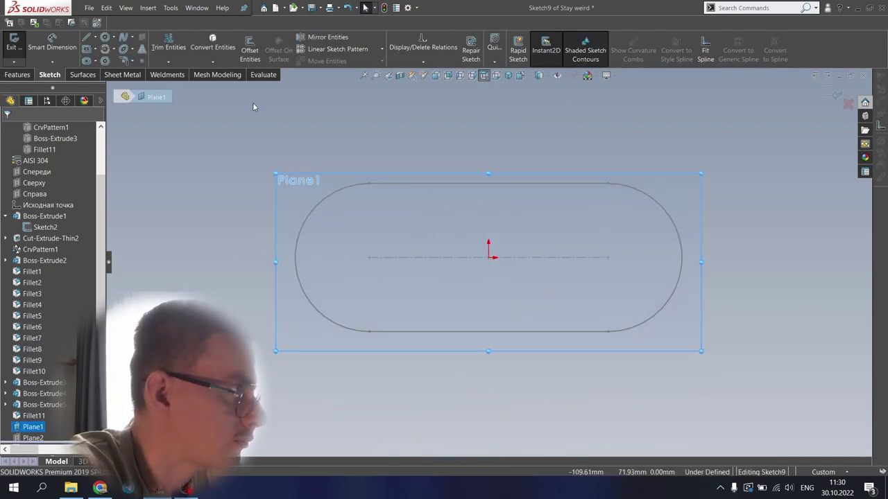
click(295, 258)
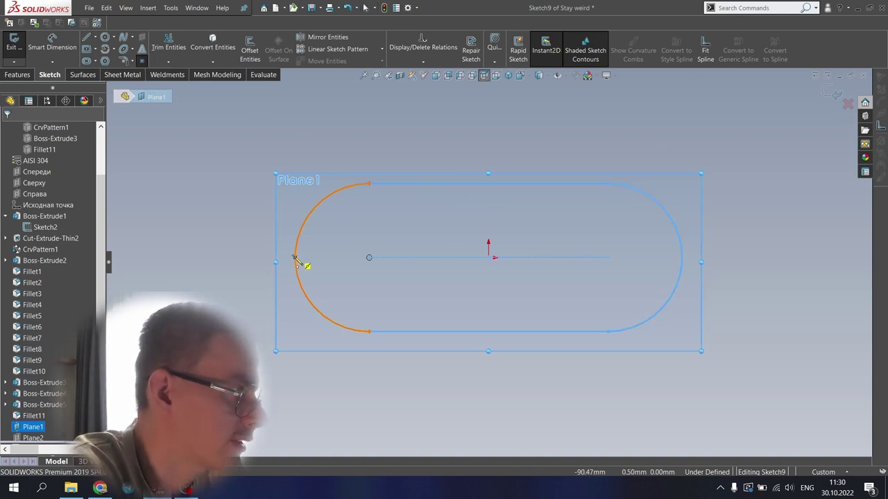
click(295, 258)
click(343, 231)
Draw a circle of 69 mm diameter centred on the slot outline's left arc centre and convert it to construction geometry
click(113, 37)
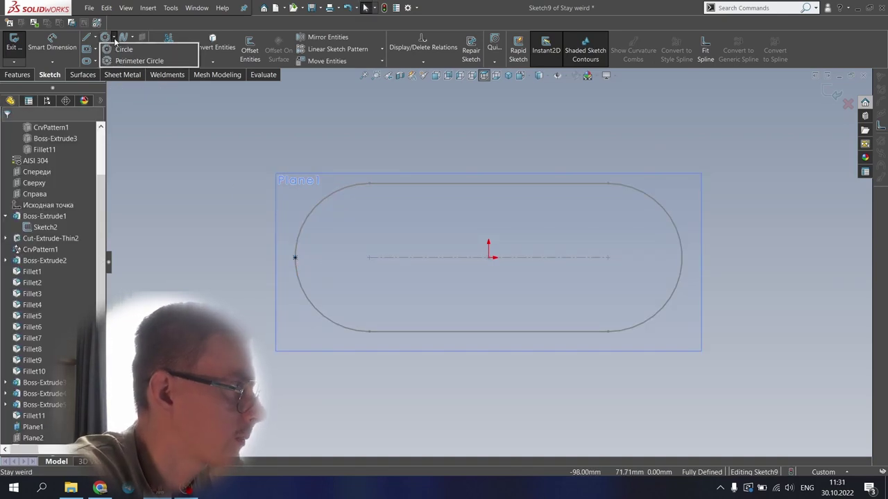
click(116, 49)
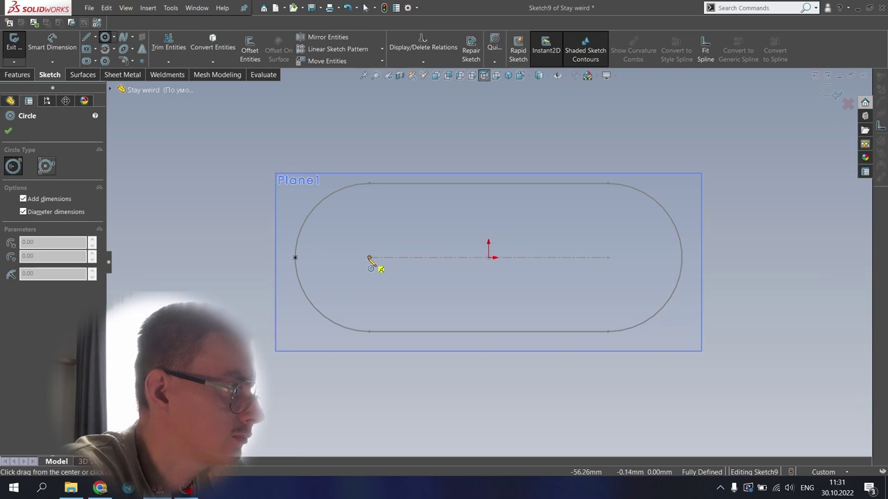
click(369, 258)
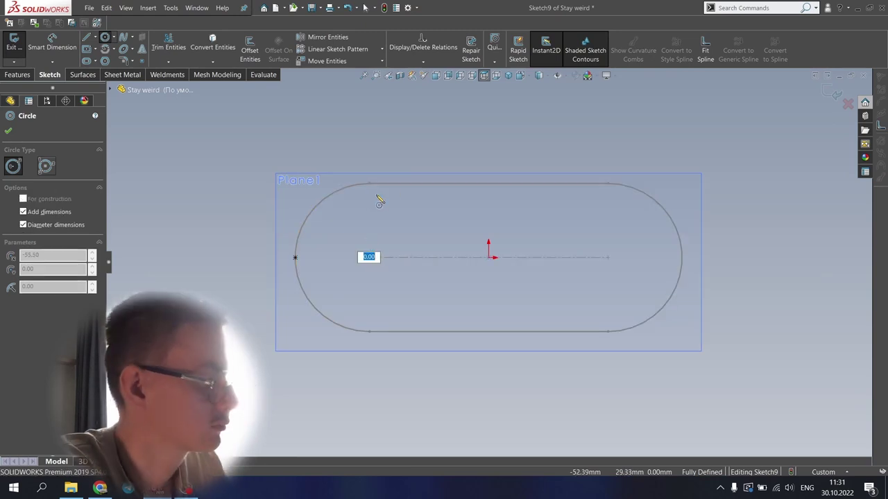
text(69)
key(Return)
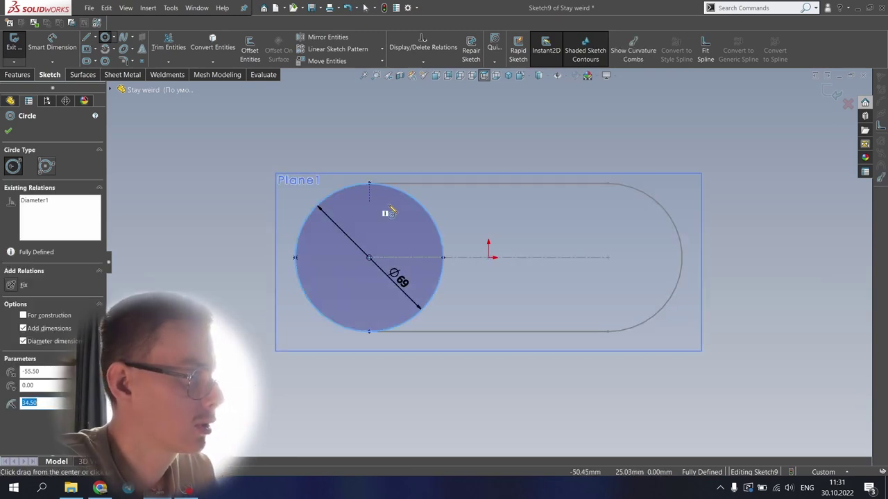
key(Escape)
right_click(424, 207)
click(390, 122)
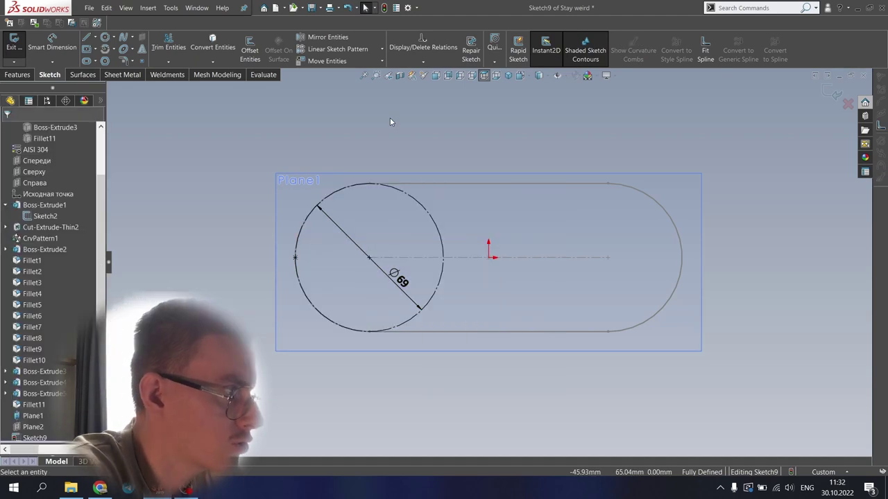
Start a circular sketch pattern and choose the point at the slot outline's outermost left spot as an entity to pattern
click(382, 49)
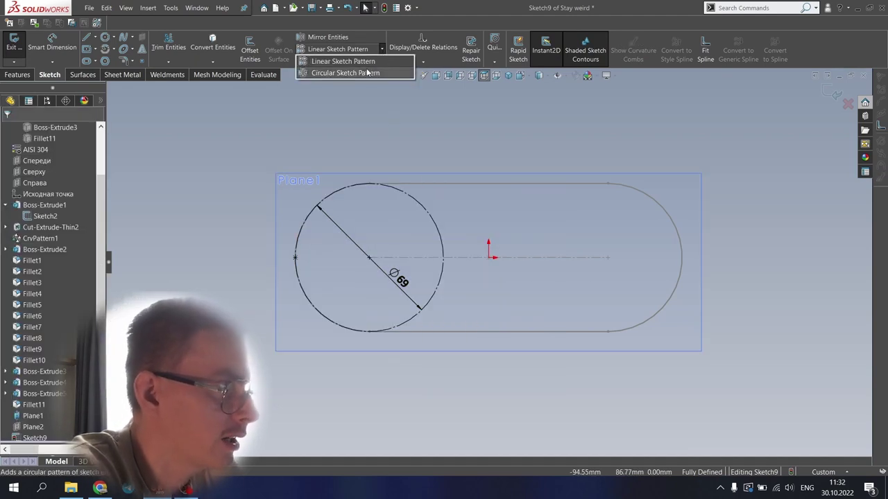
click(366, 73)
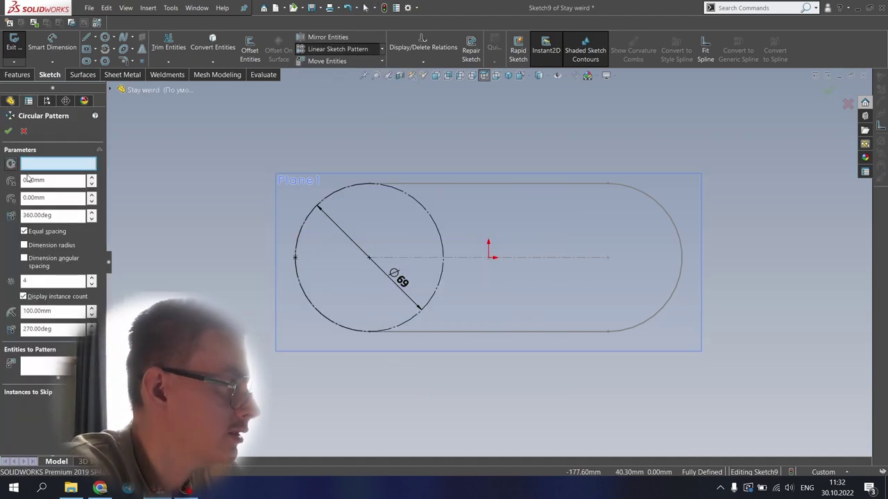
click(431, 220)
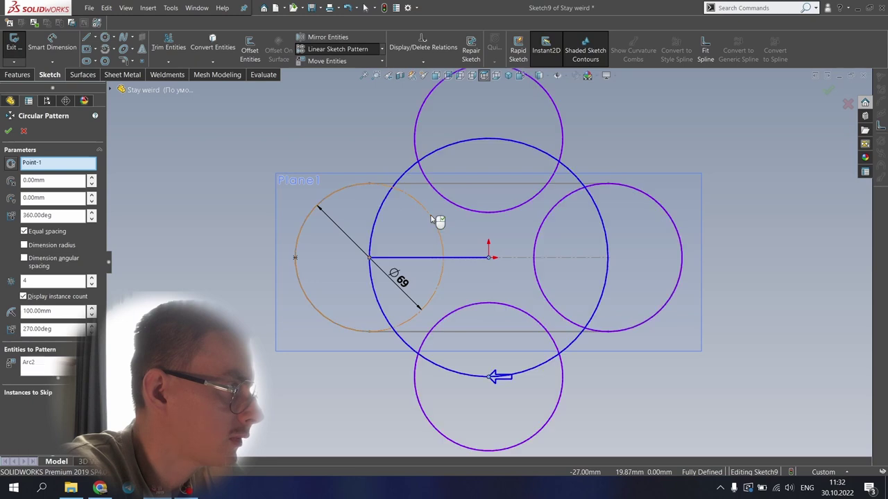
click(57, 367)
key(Delete)
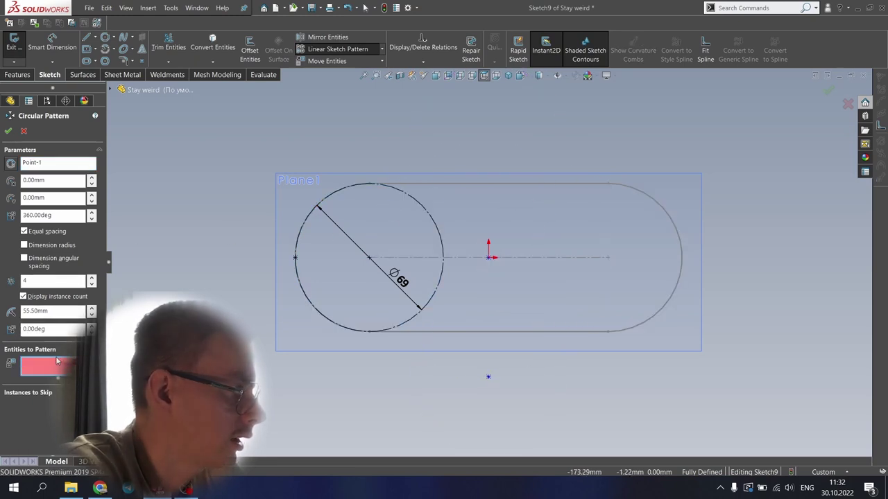
click(296, 259)
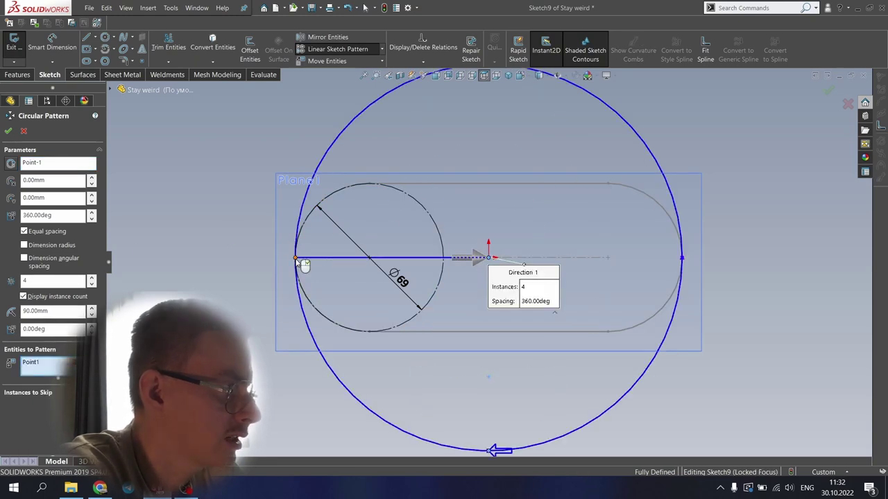
Centre the circular pattern on the 69 mm circle's centre and create 8 equally spaced instances over 360 degrees
right_click(47, 163)
click(71, 181)
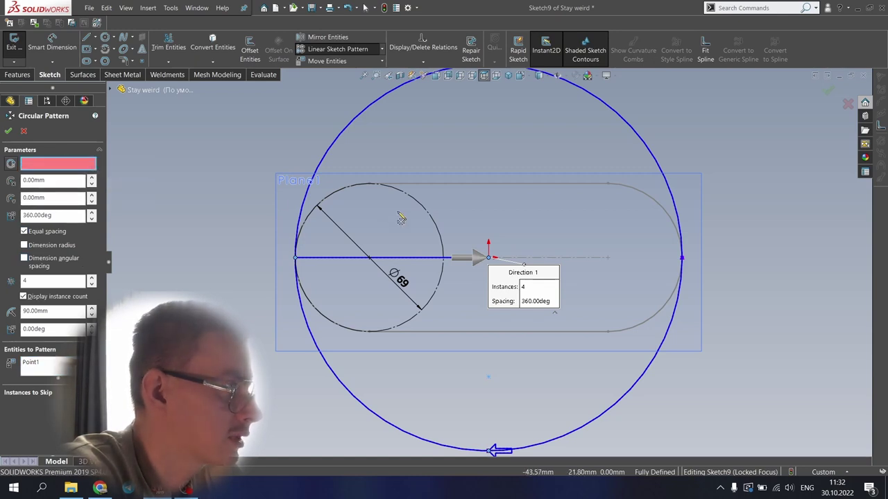
click(428, 214)
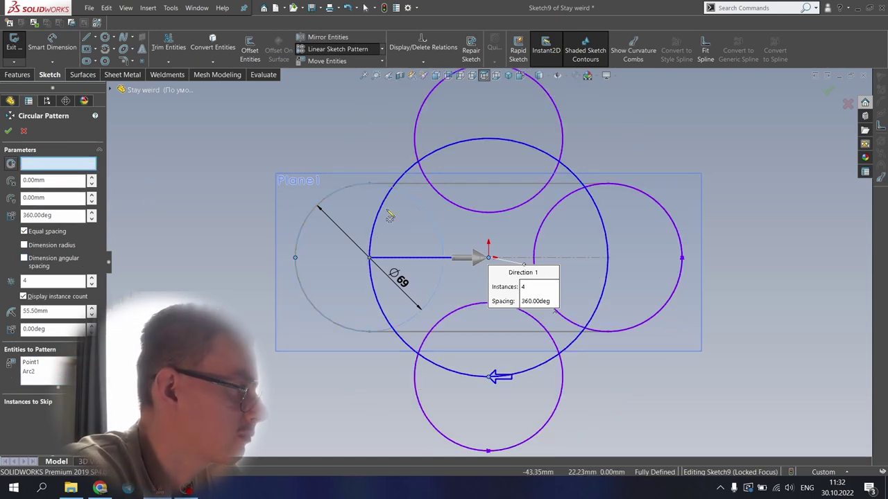
click(32, 162)
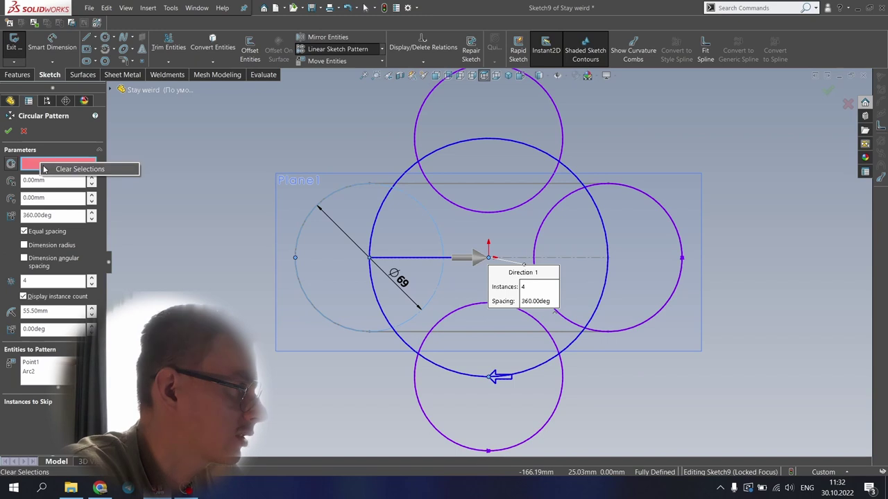
click(369, 259)
scroll(417, 242, down, 2)
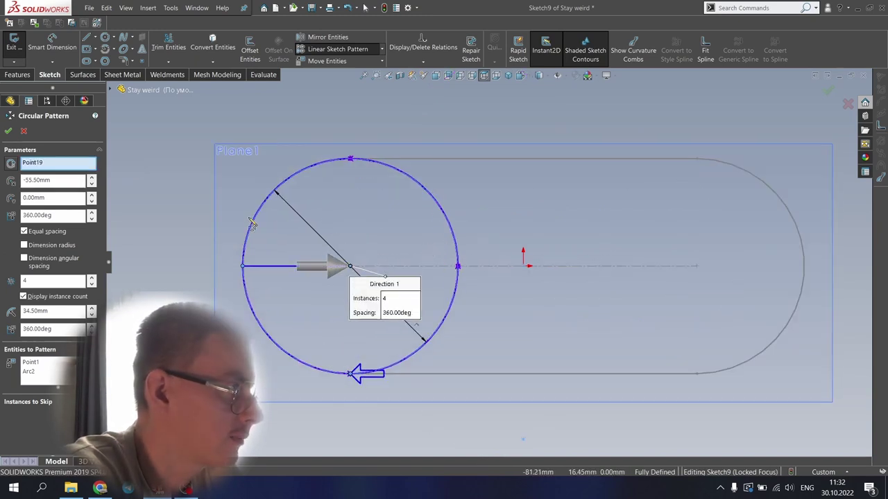
click(45, 284)
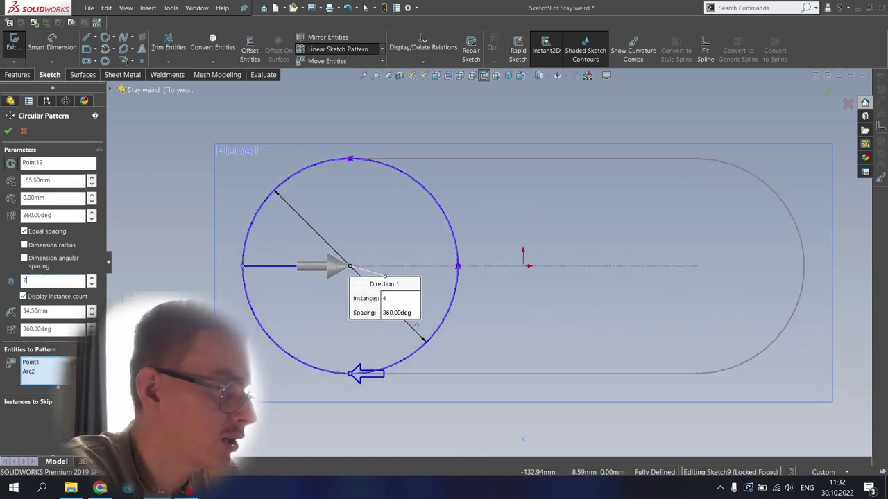
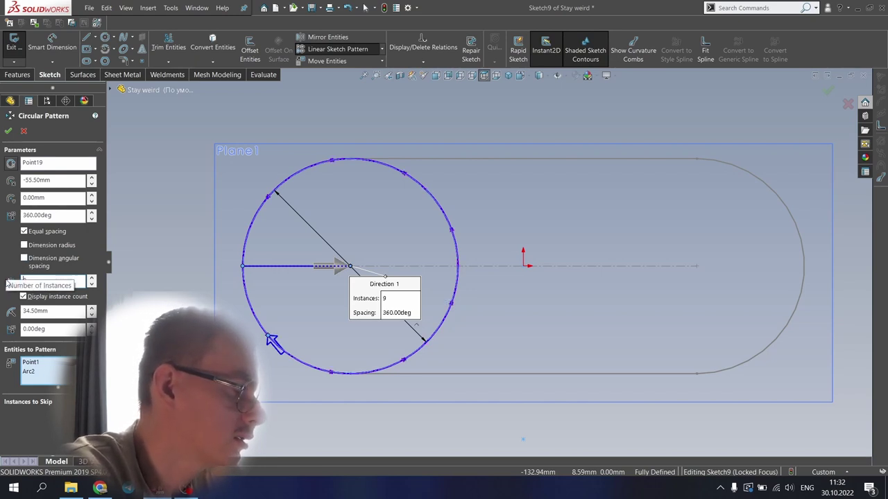
text(8)
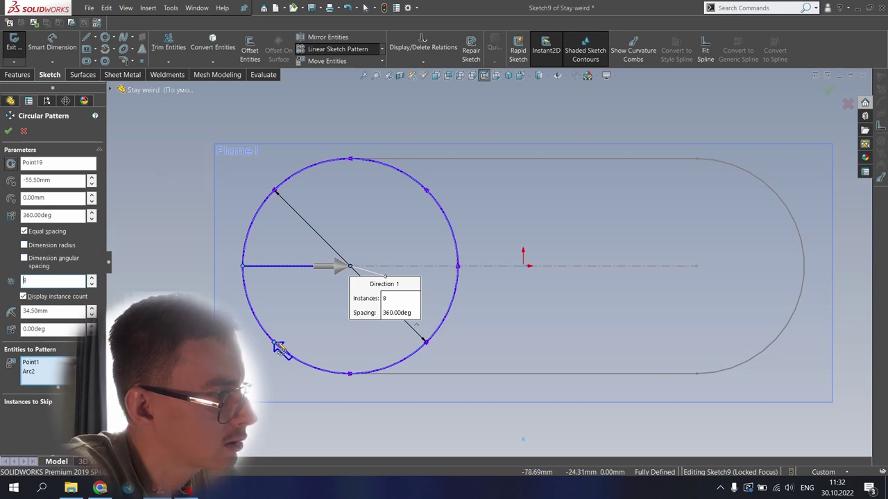
key(Return)
Measure the distance between the circle's uppermost patterned point and the neighbouring point towards the origin
right_drag(317, 99, 314, 61)
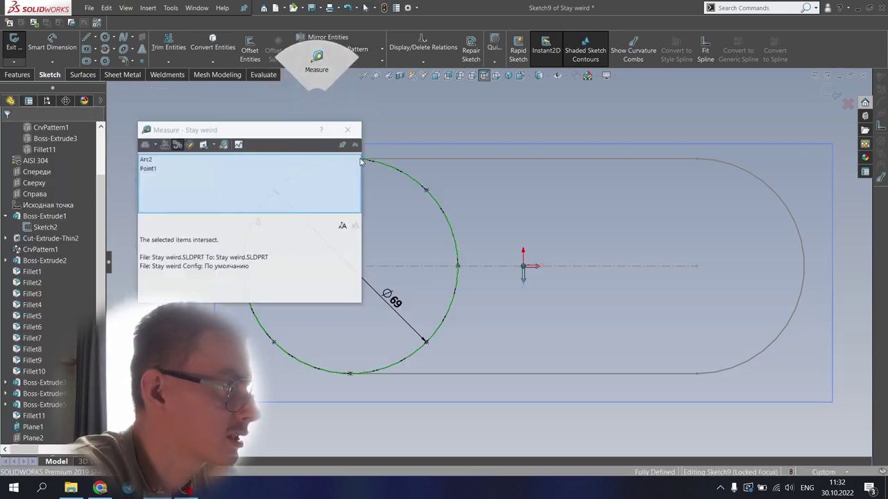
drag(284, 132, 199, 131)
right_click(175, 174)
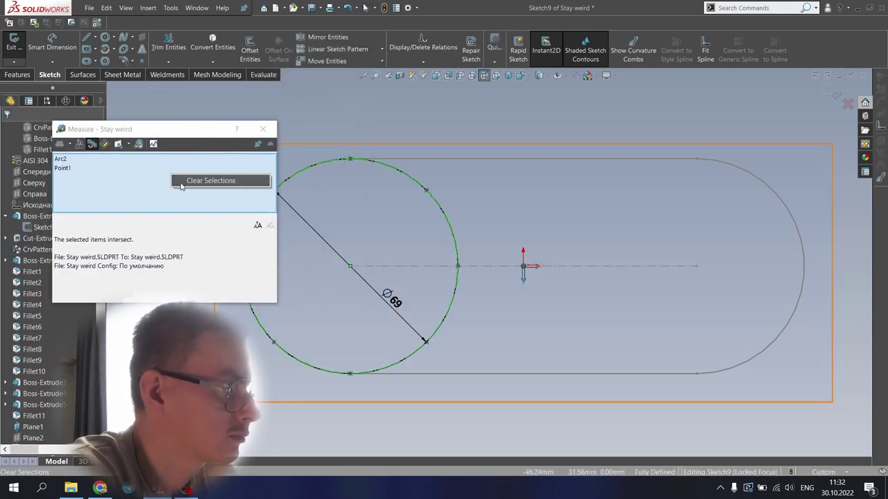
click(198, 178)
click(350, 159)
click(426, 190)
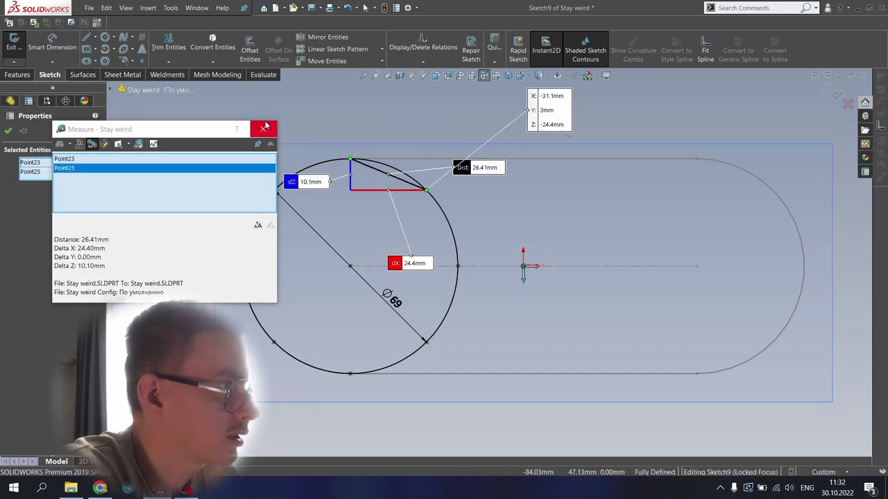
click(266, 129)
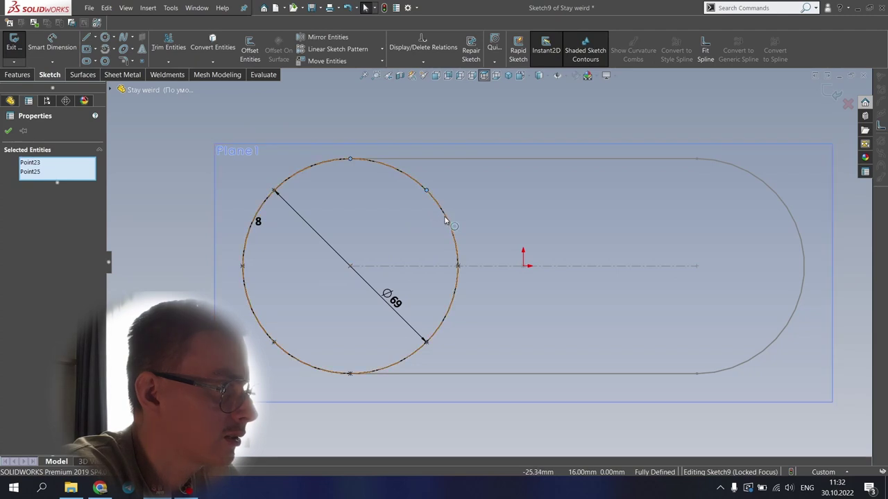
click(444, 216)
key(Escape)
Draw a vertical centerline through the origin, from the slot outline's upper straight edge to its lower one
click(95, 38)
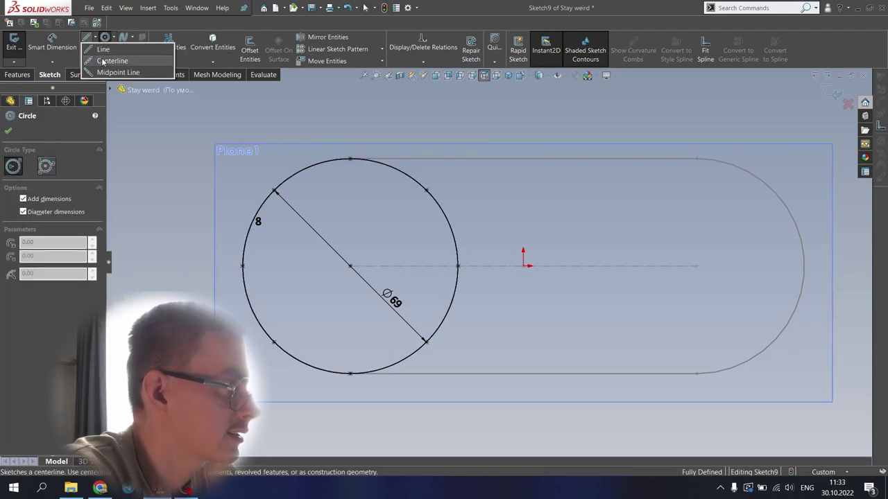
click(109, 59)
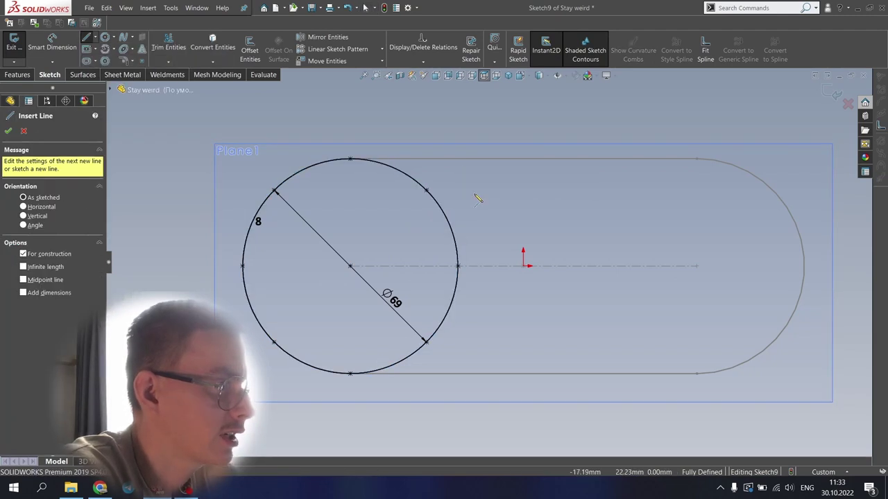
click(523, 159)
click(523, 373)
right_click(508, 344)
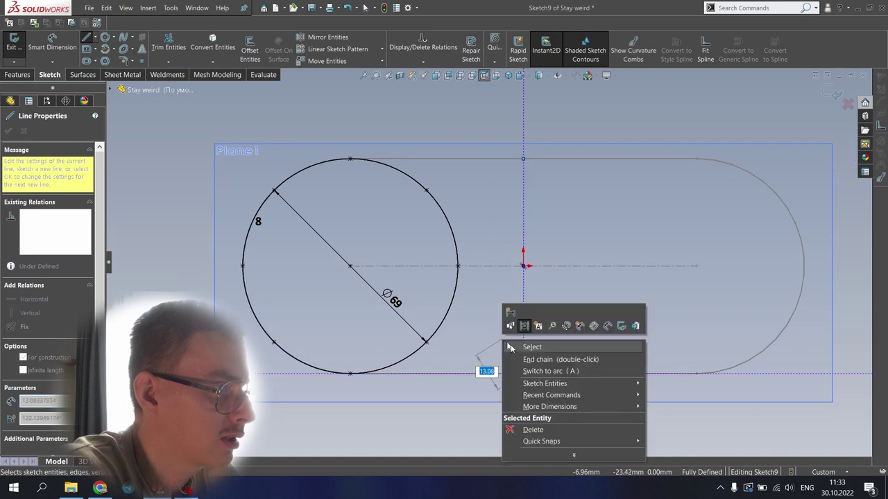
click(531, 347)
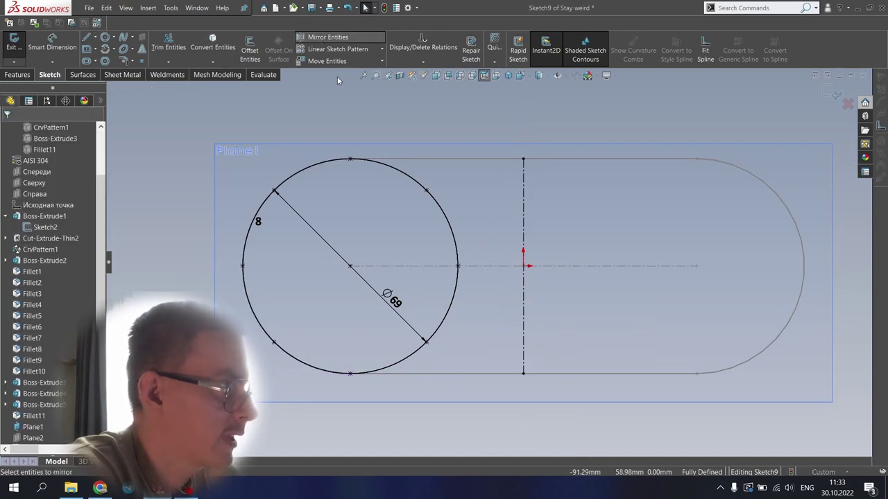
click(272, 192)
click(242, 267)
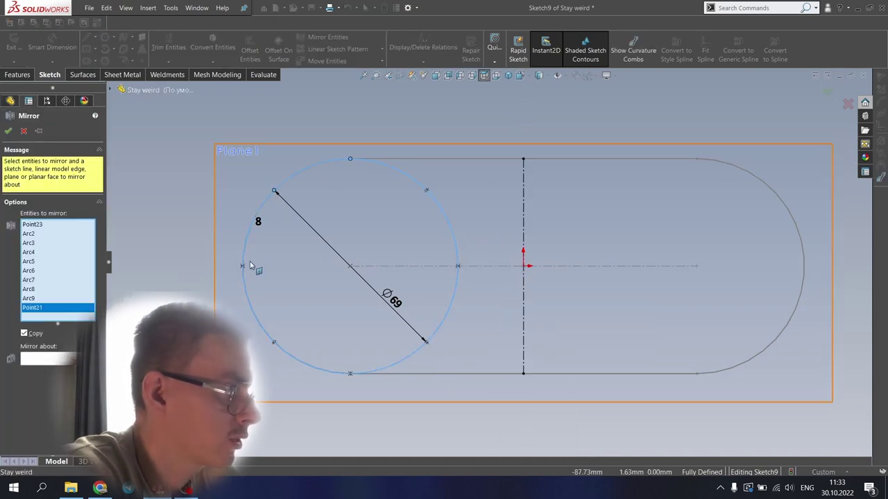
right_click(46, 243)
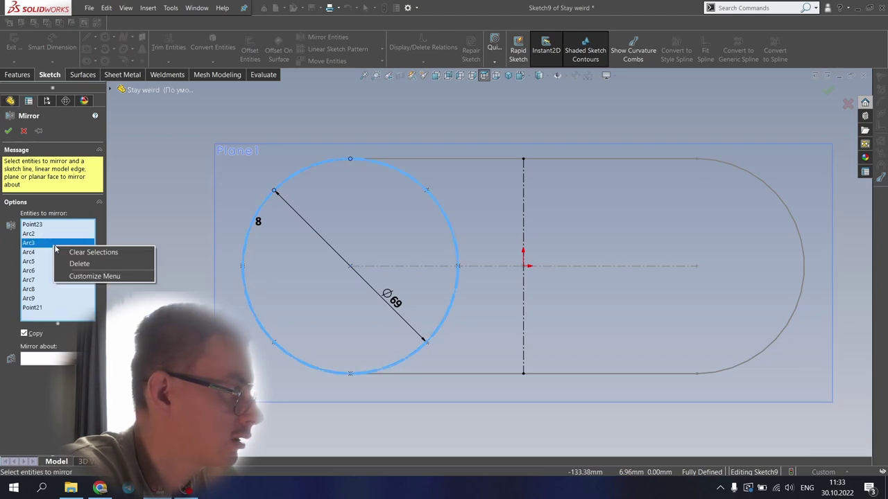
click(80, 253)
Mirror the patterned points, without the circle arcs, about the vertical centerline onto the slot's other end
drag(167, 112, 474, 441)
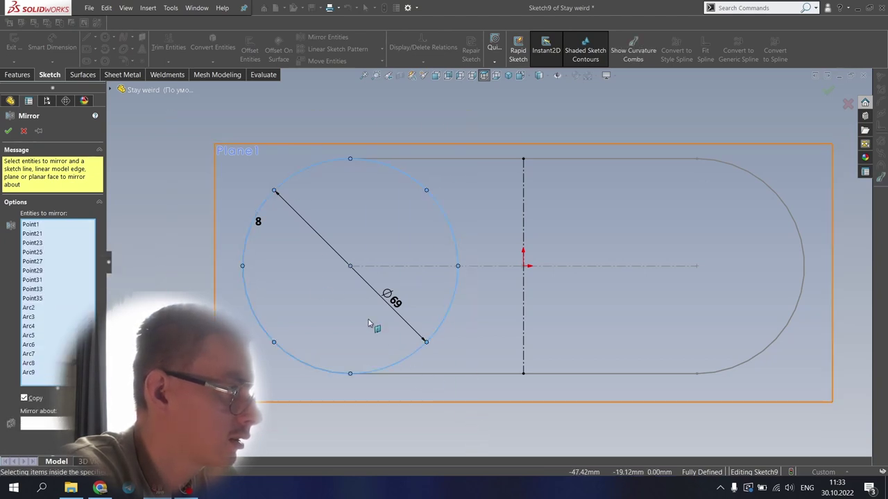
click(40, 311)
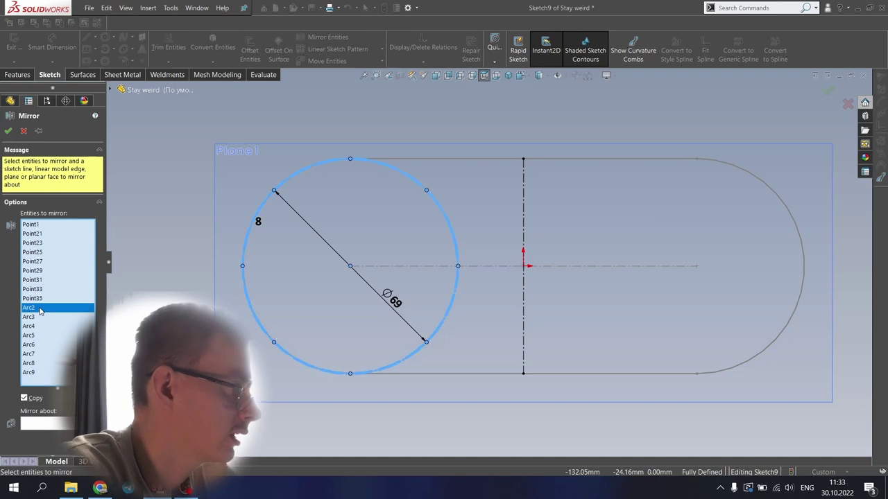
click(34, 374)
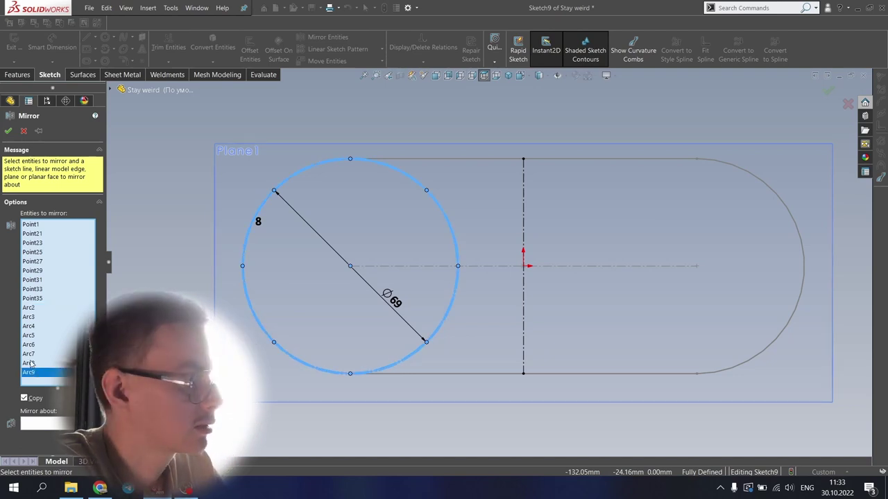
key(Delete)
click(44, 350)
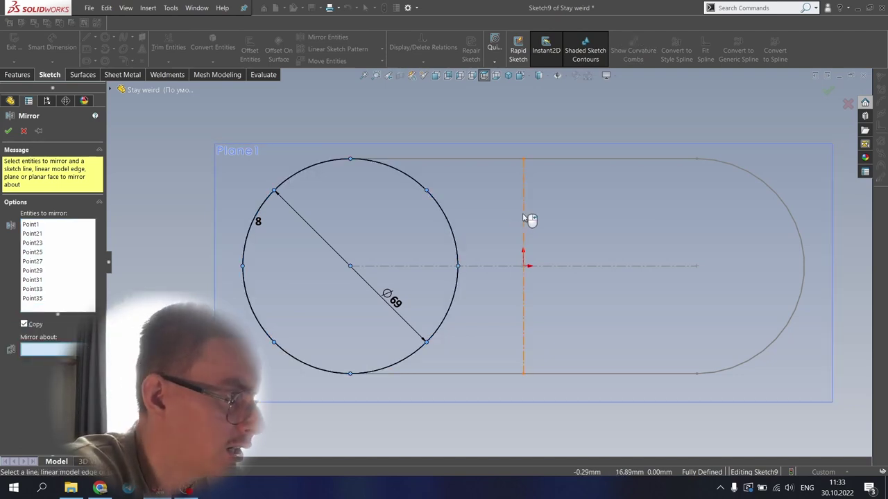
click(524, 218)
right_click(524, 219)
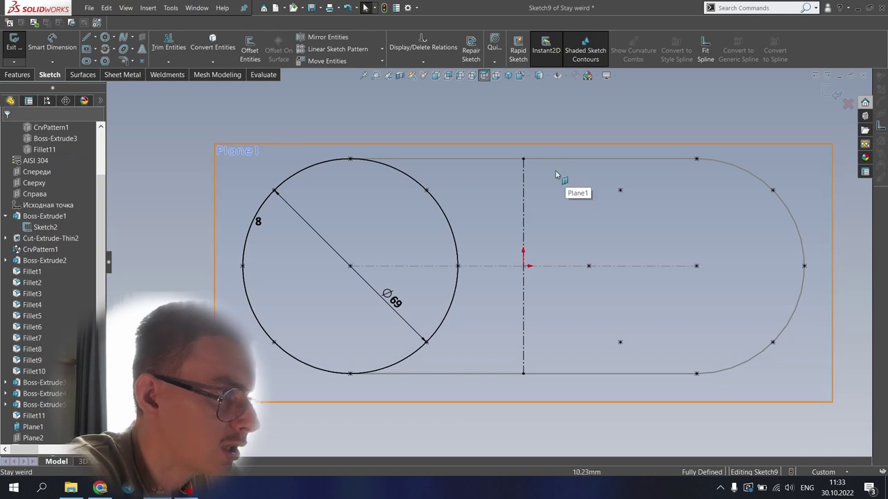
Delete the three inner points on each side that lie inside the slot outline
drag(556, 172, 644, 344)
key(Delete)
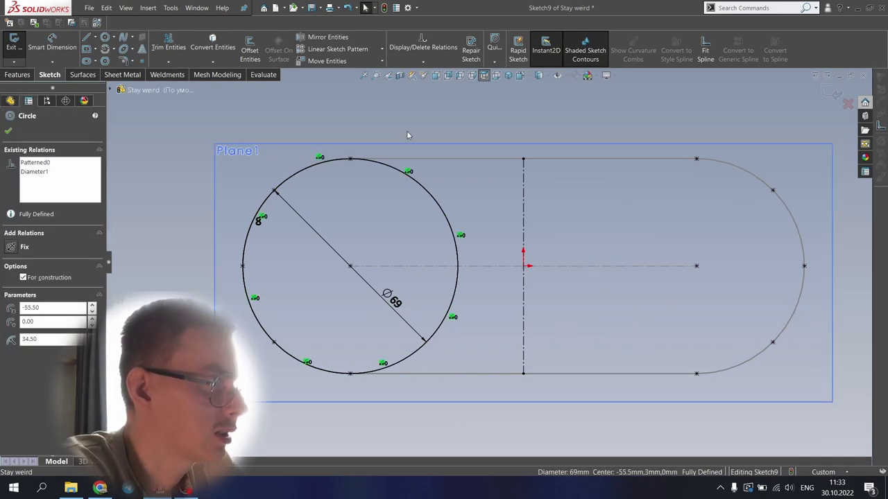
click(410, 129)
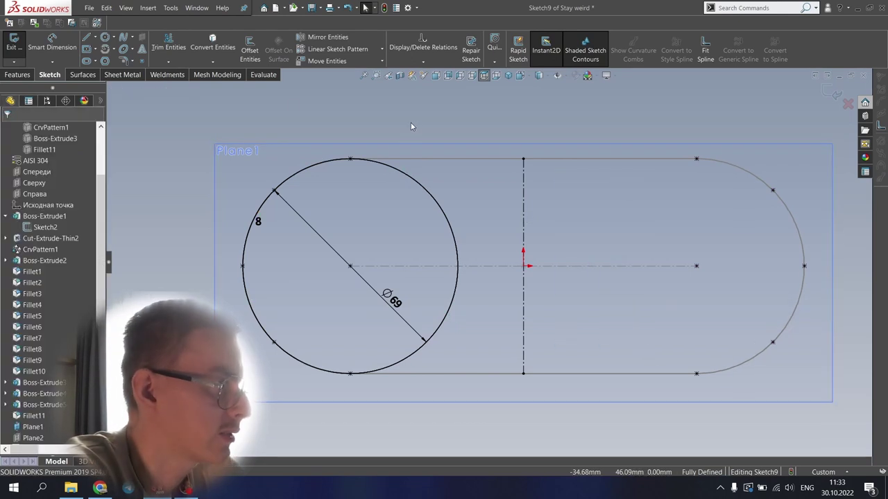
Place a point on the slot's upper straight edge, left of the vertical centerline, and dimension it 26.4 mm from that line
click(141, 61)
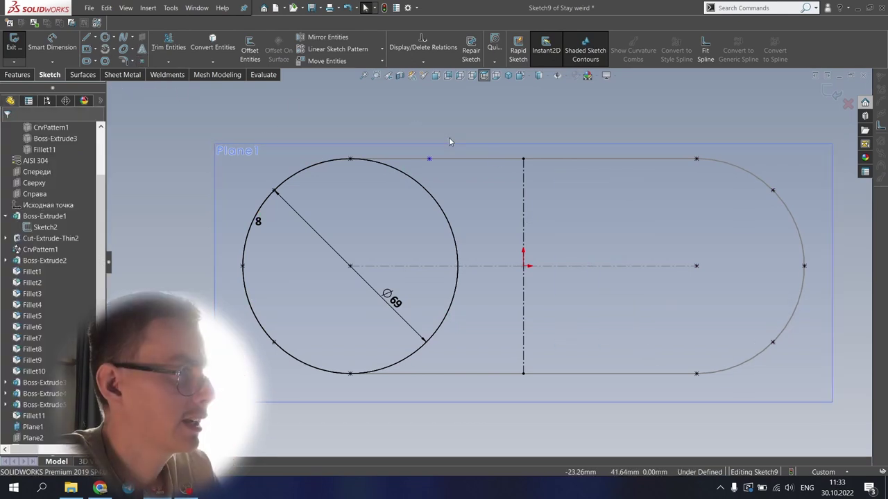
drag(429, 159, 448, 161)
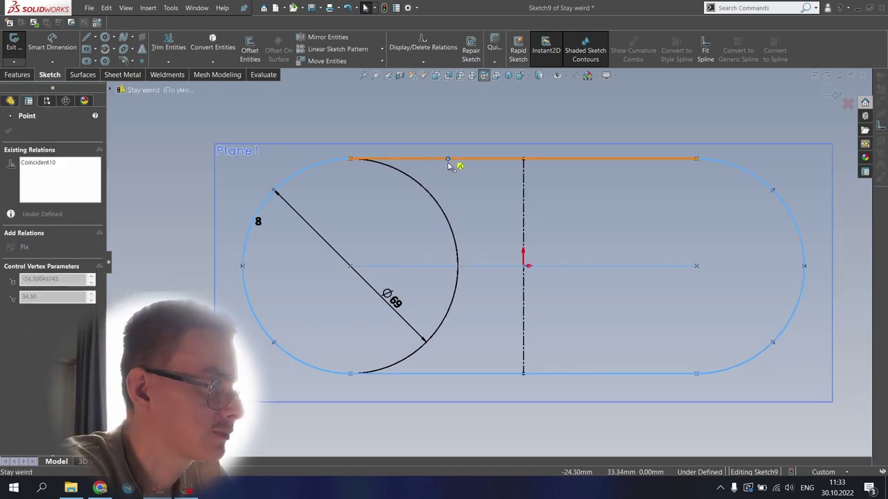
click(523, 173)
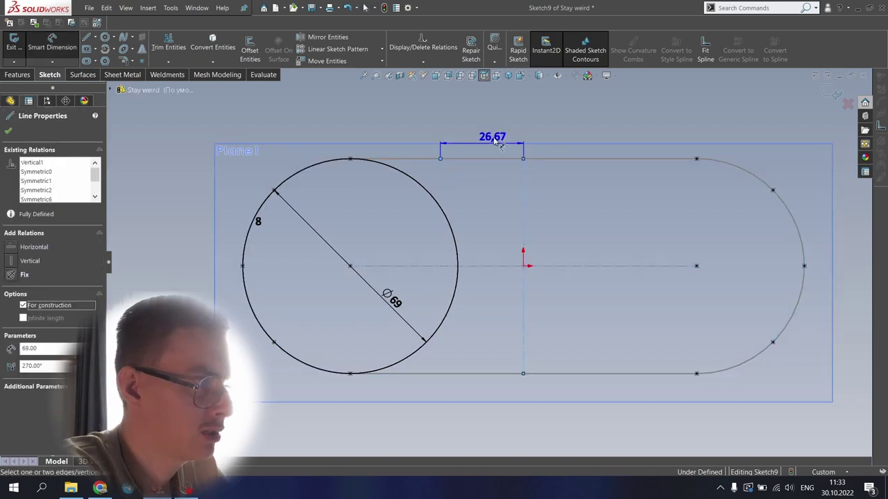
click(495, 126)
text(26)
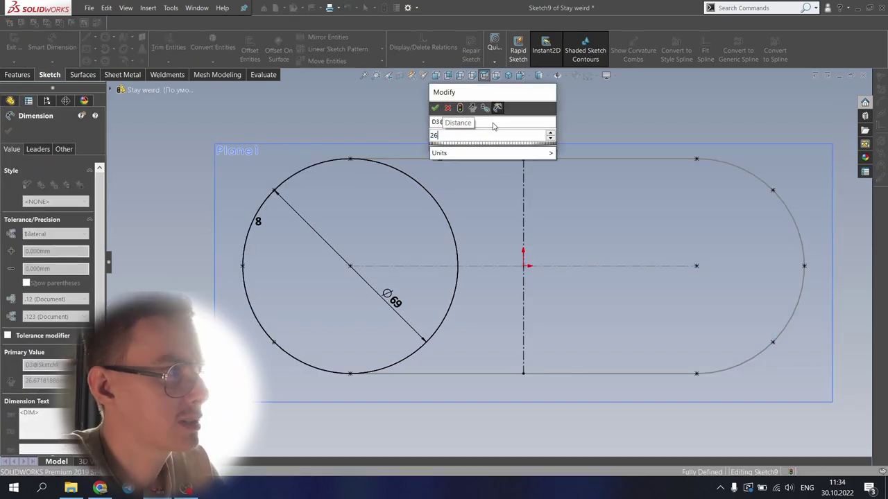
text(.4)
key(Return)
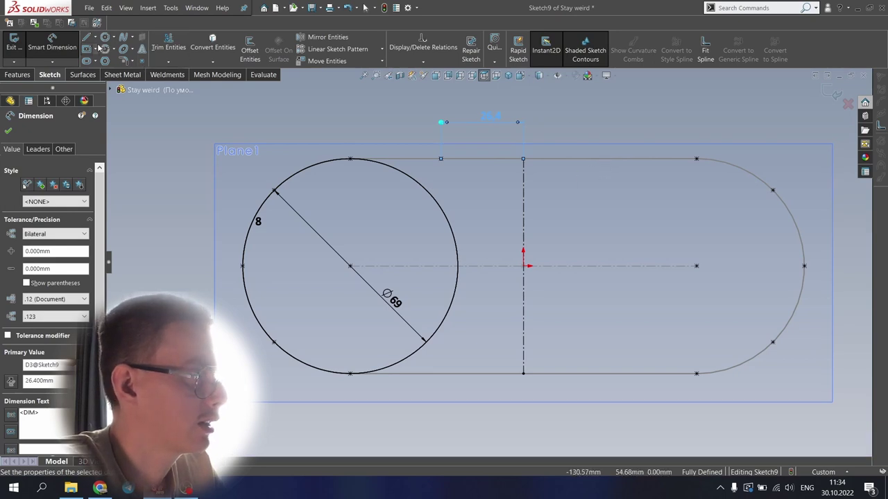
Place a point on the slot's lower straight edge and move it directly below the dimensioned upper point
click(141, 63)
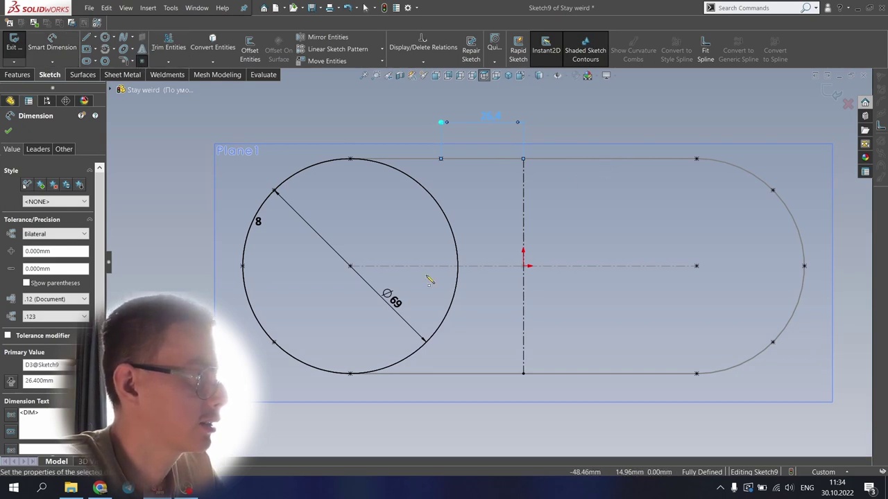
click(455, 374)
right_click(465, 326)
click(479, 335)
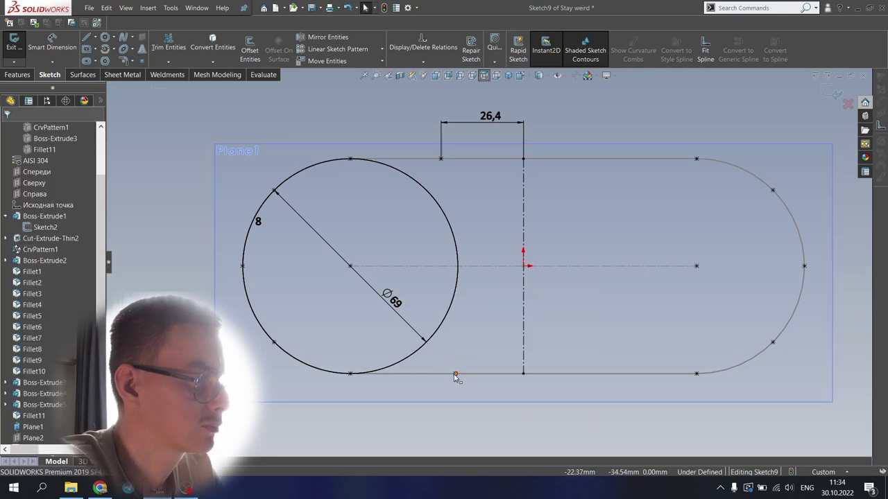
drag(456, 376, 438, 375)
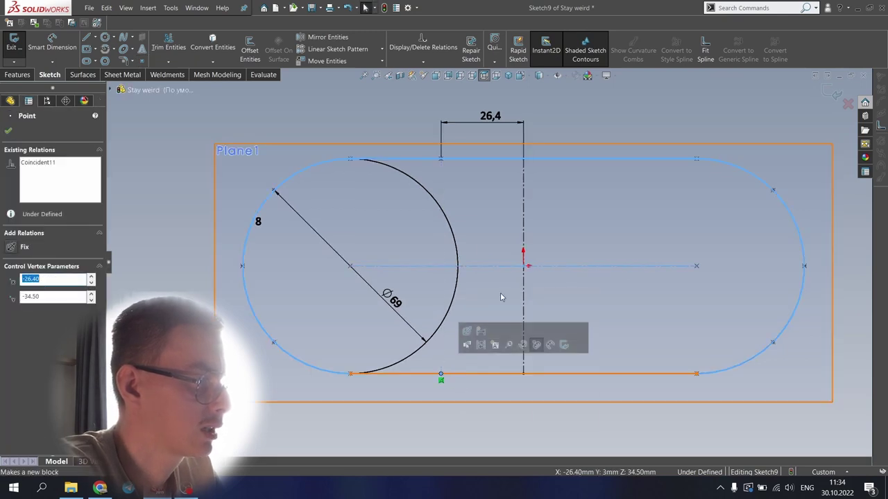
Mirror the upper and lower edge points about the vertical centerline and finish the sketch on Plane1
click(312, 95)
click(318, 38)
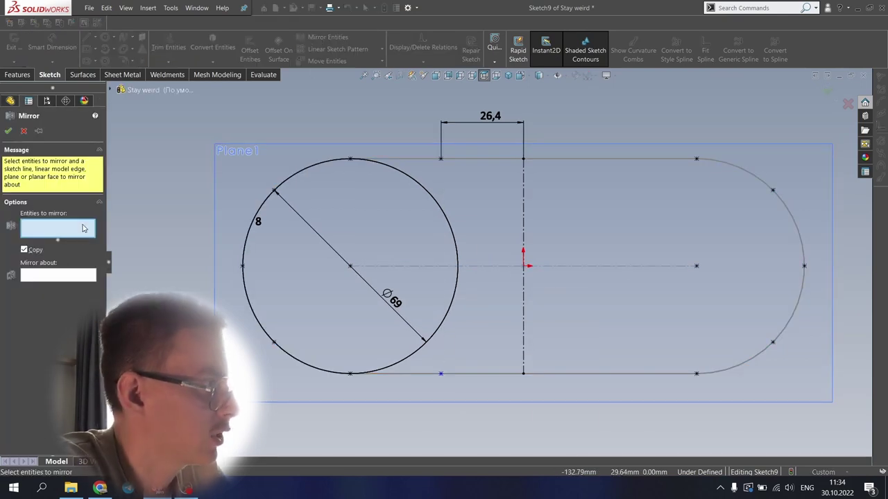
click(441, 161)
click(442, 375)
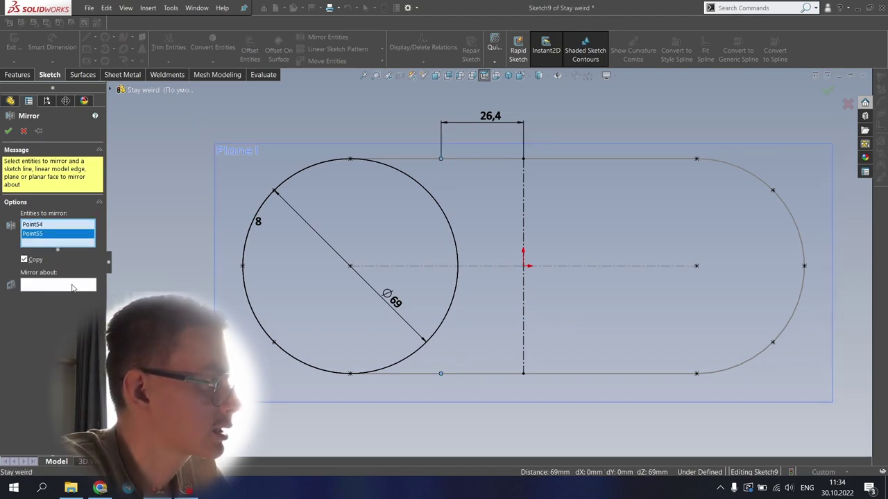
click(525, 206)
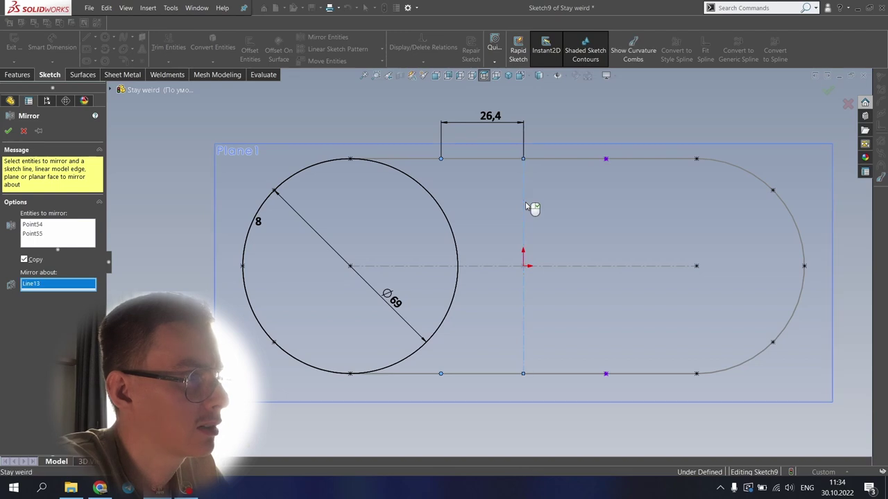
key(Return)
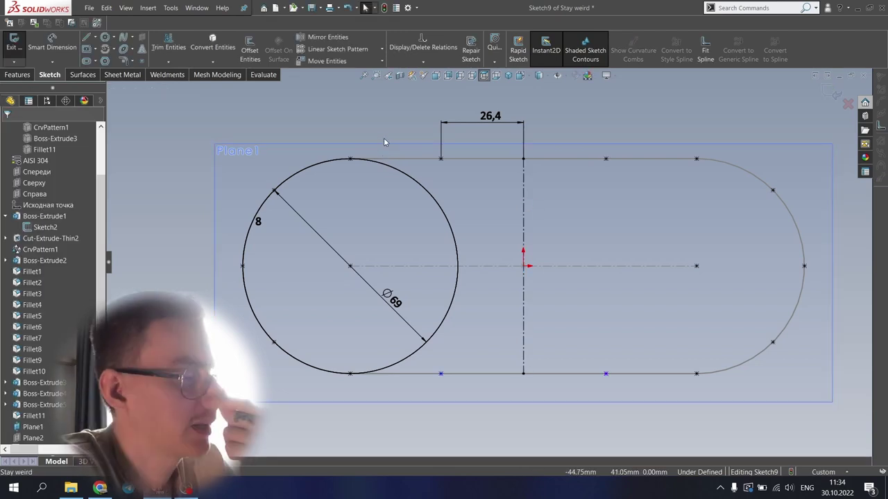
click(834, 94)
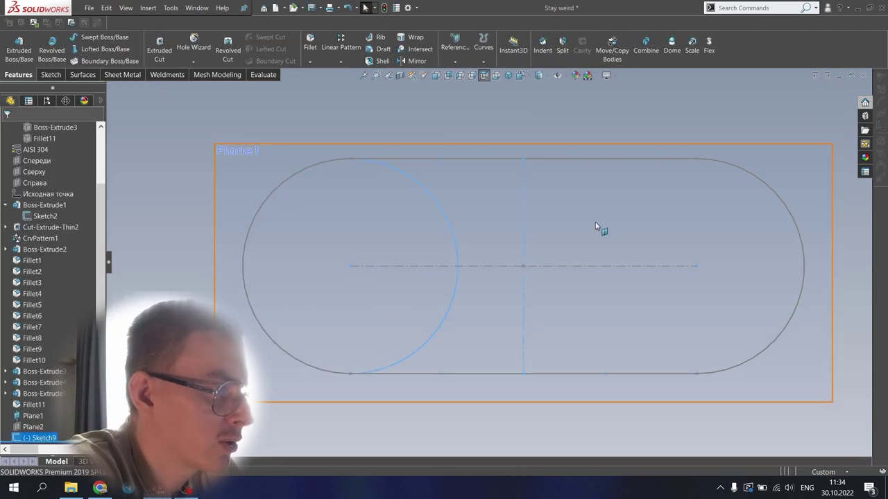
Show Plane2, and hide Plane1 and the slot outline sketch, Sketch2
mouse_move(464, 340)
middle_down()
mouse_move(477, 251)
mouse_move(454, 264)
middle_up()
scroll(356, 364, down, 3)
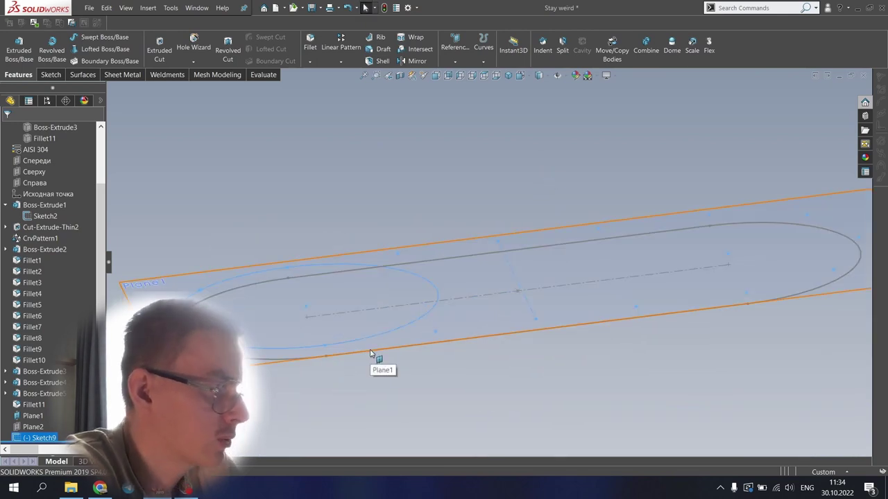
click(33, 427)
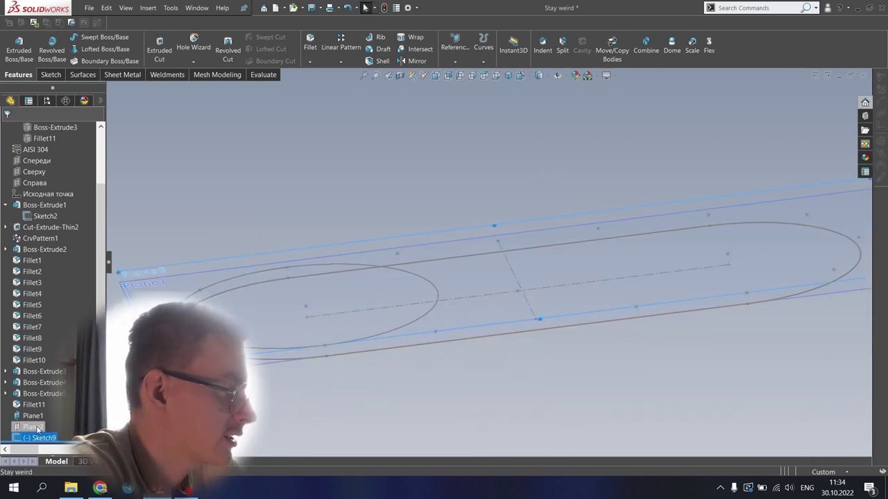
click(58, 414)
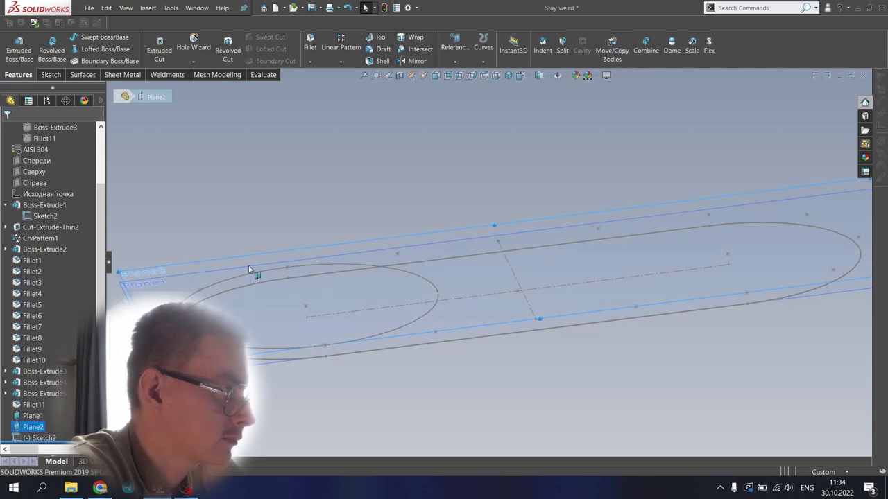
click(260, 187)
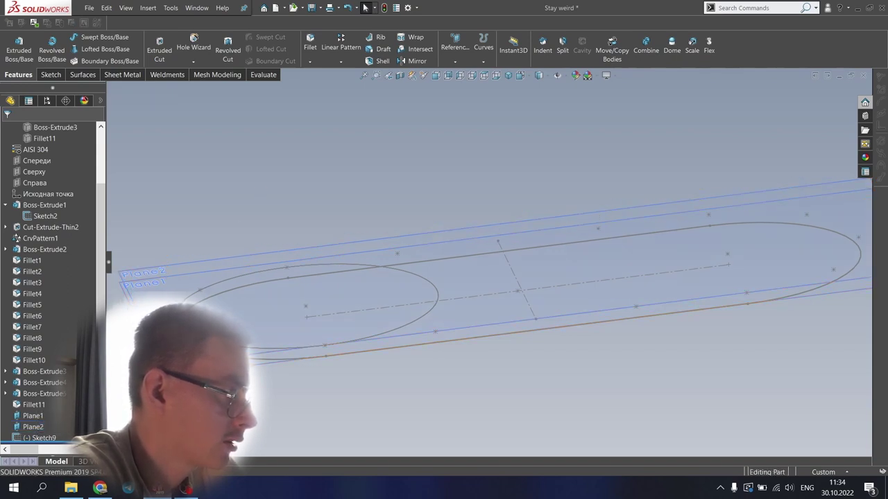
click(197, 371)
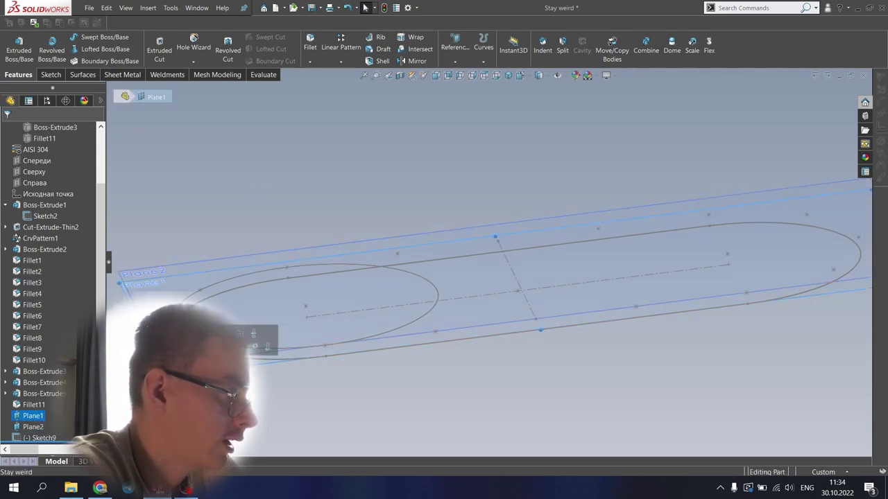
click(242, 348)
click(251, 356)
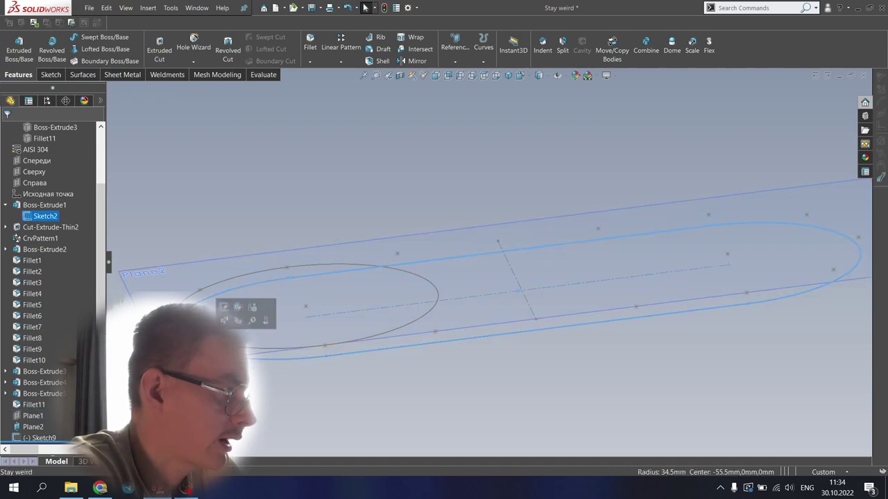
click(241, 327)
Start a new sketch on Plane2 and view it from straight above
click(219, 257)
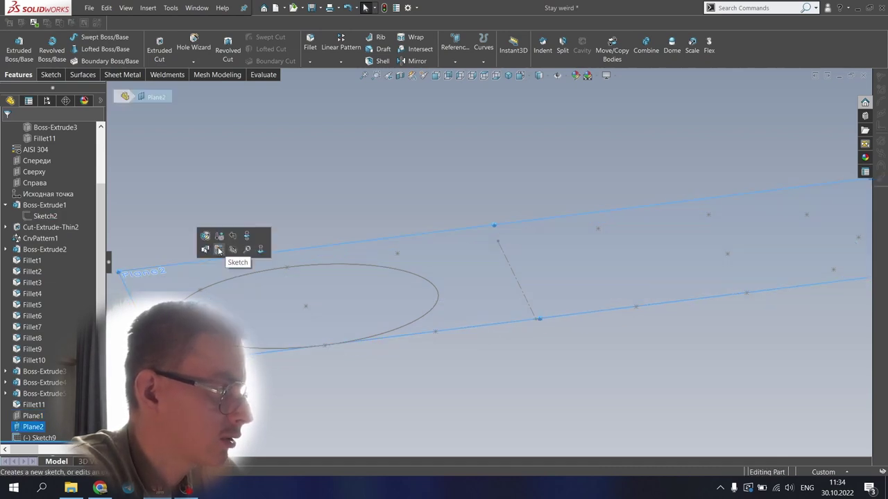
click(219, 250)
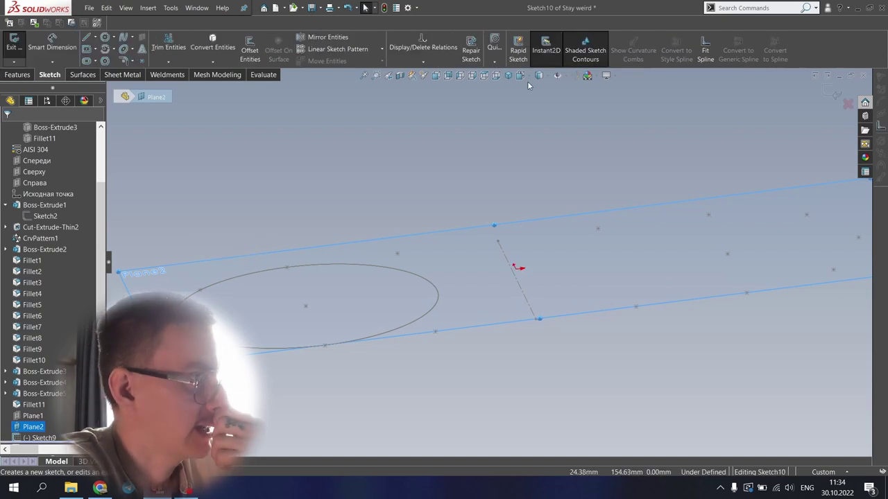
click(478, 77)
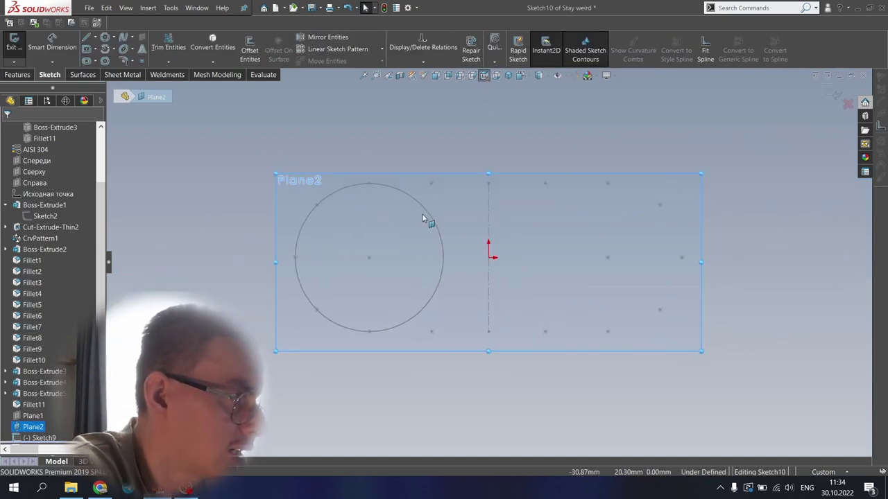
scroll(608, 244, down, 1)
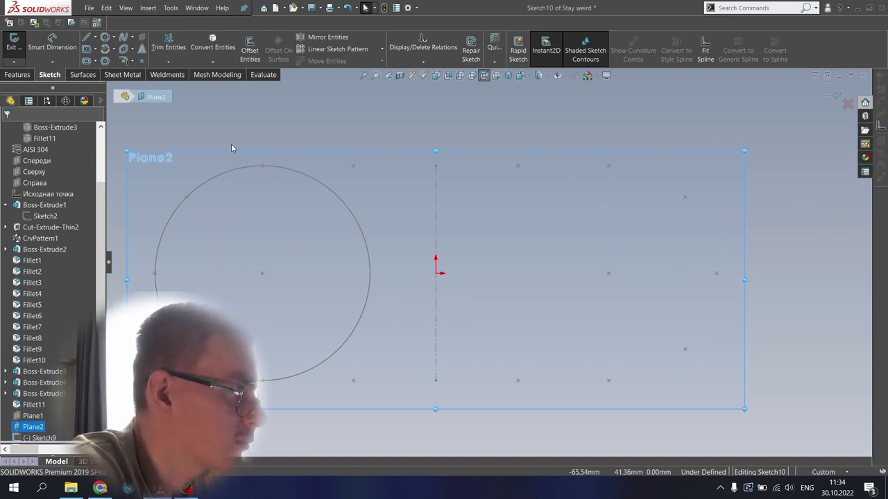
Draw a centerline chord between the circle's lowest point and the neighbouring point on its lower-left arc
click(95, 38)
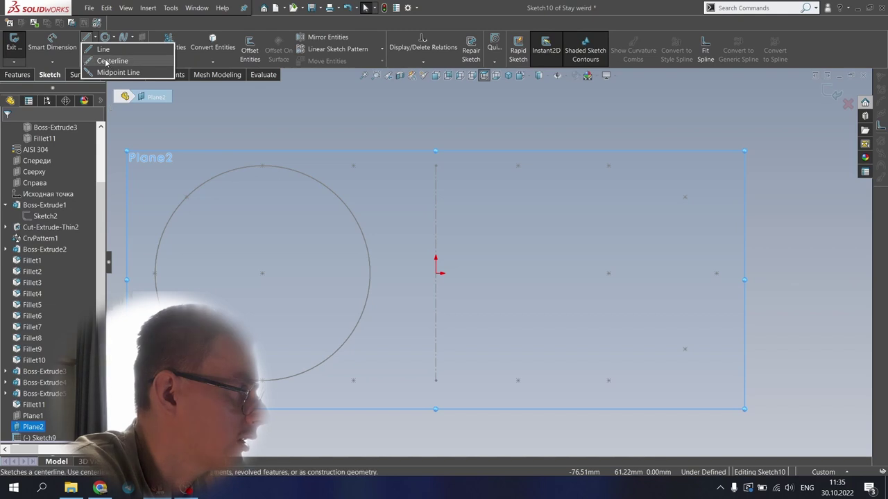
click(306, 113)
click(310, 111)
click(95, 37)
click(114, 60)
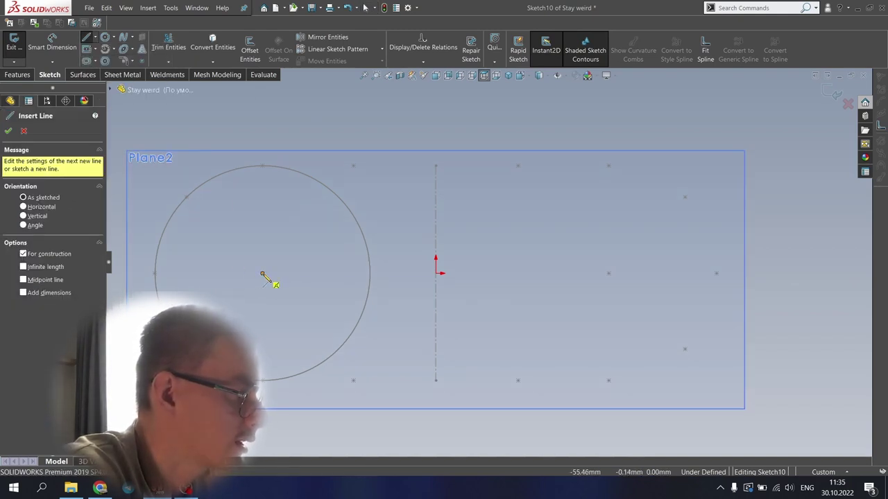
click(187, 349)
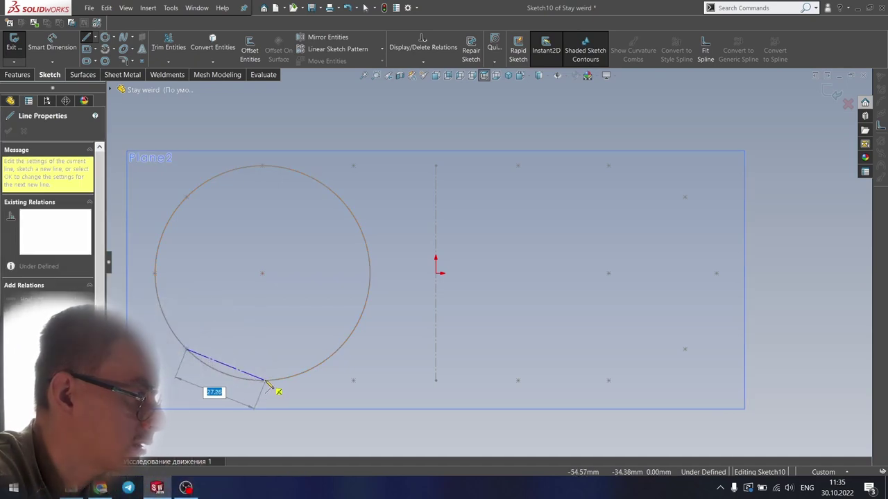
click(263, 381)
key(Escape)
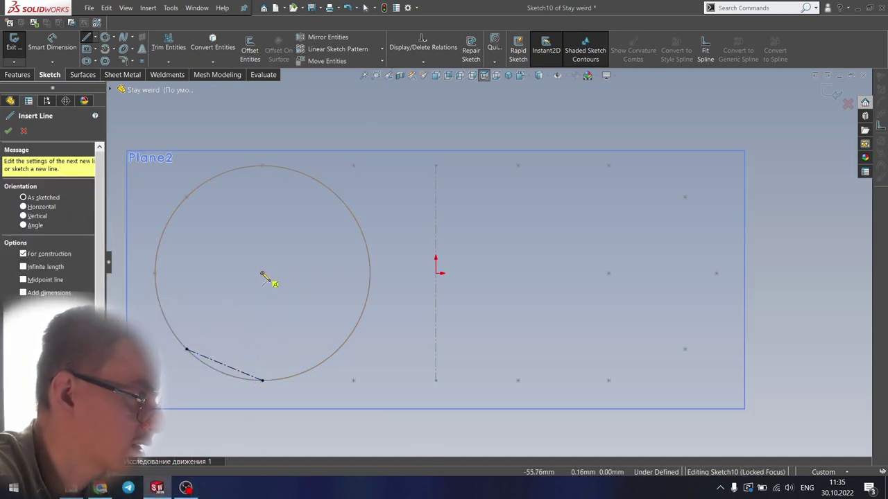
Draw a centerline from the circle's center to the chord's midpoint and extend it out to the circle
drag(263, 274, 229, 368)
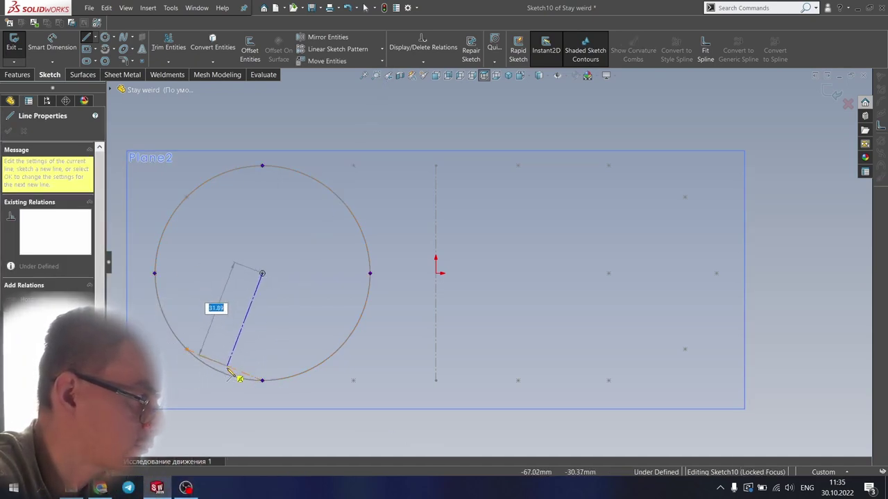
click(224, 366)
click(222, 374)
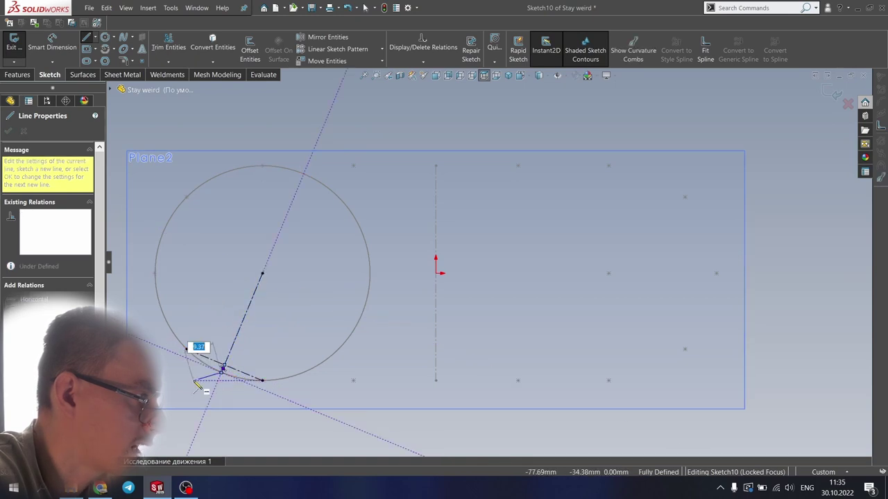
right_click(194, 379)
click(210, 386)
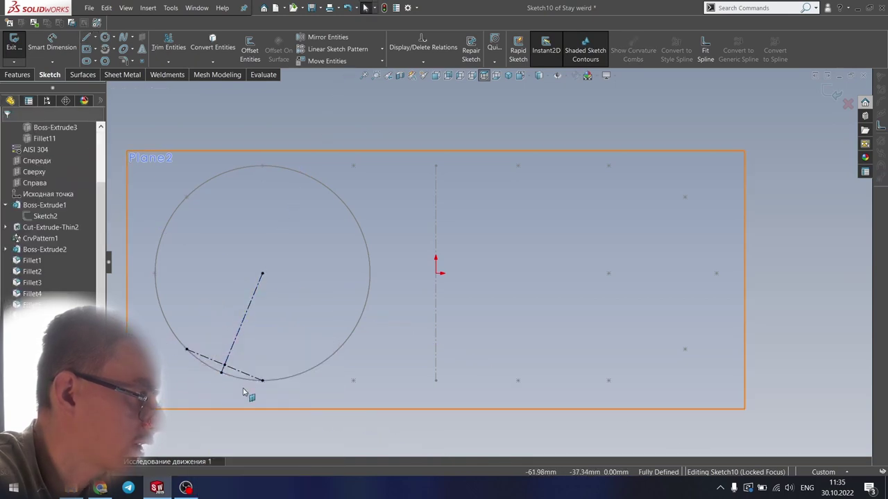
Convert the 69 mm circle from the Plane1 sketch into this sketch and make it construction geometry
click(343, 352)
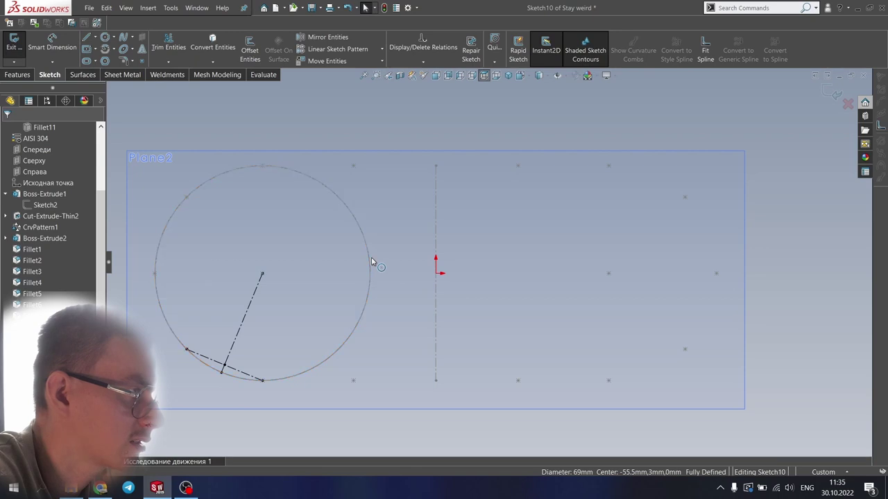
click(366, 226)
click(364, 218)
click(358, 219)
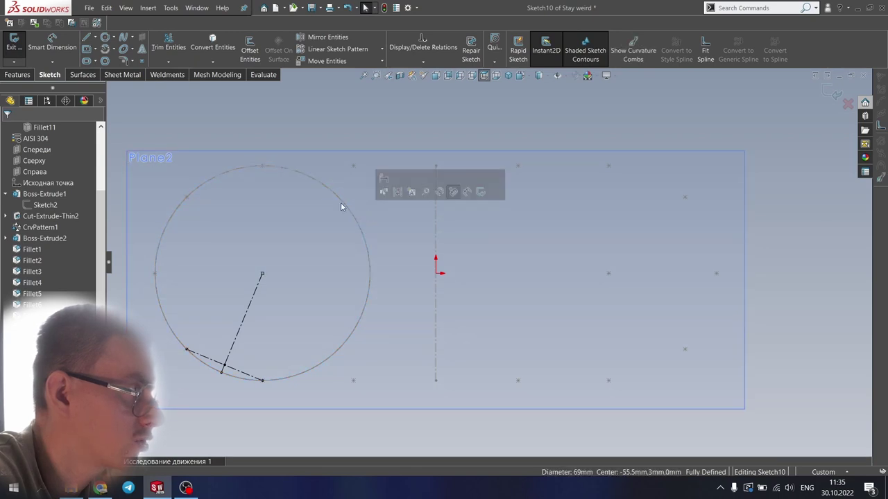
click(214, 49)
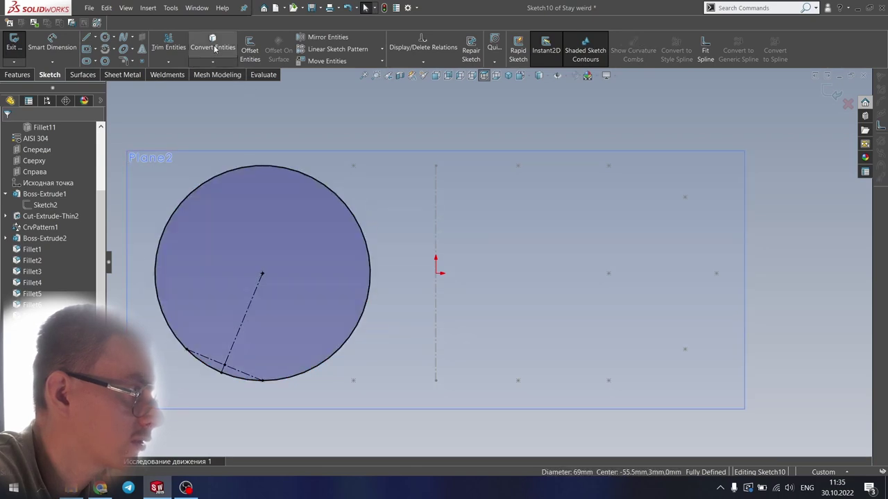
click(361, 237)
click(404, 206)
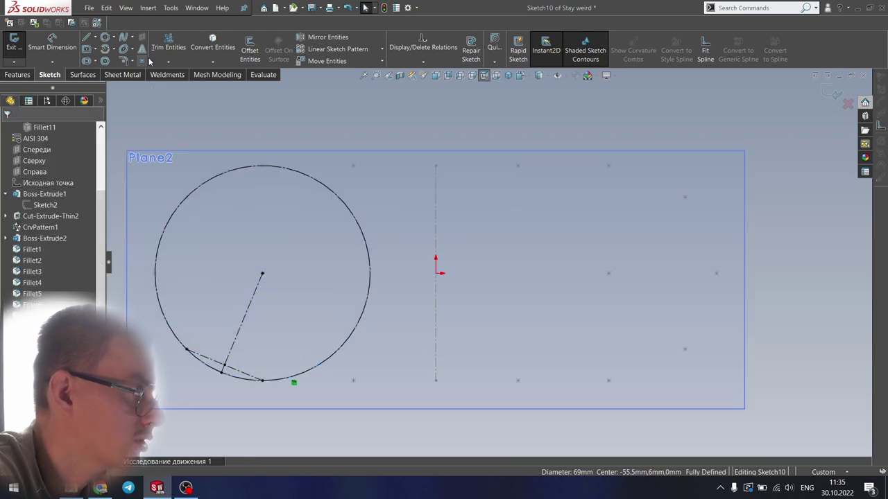
Place a point where the radial centerline meets the circle and pattern it circularly around the circle's center, 8 instances over 360 degrees
click(221, 372)
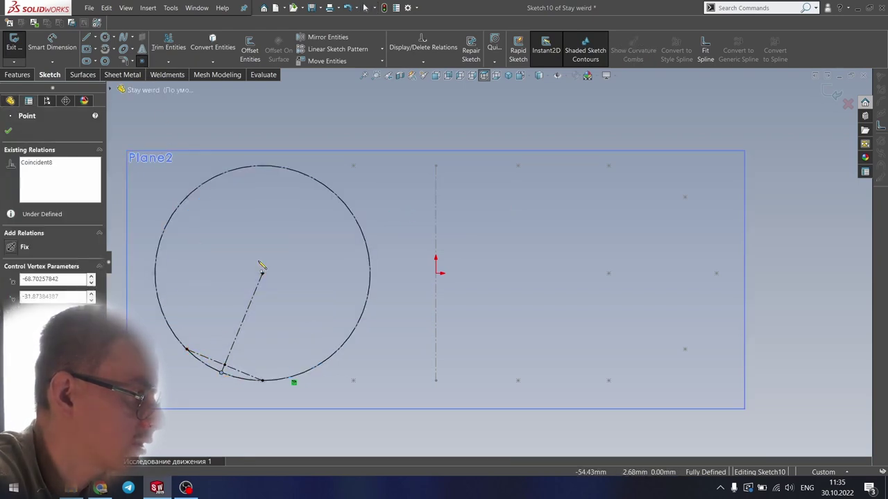
click(8, 131)
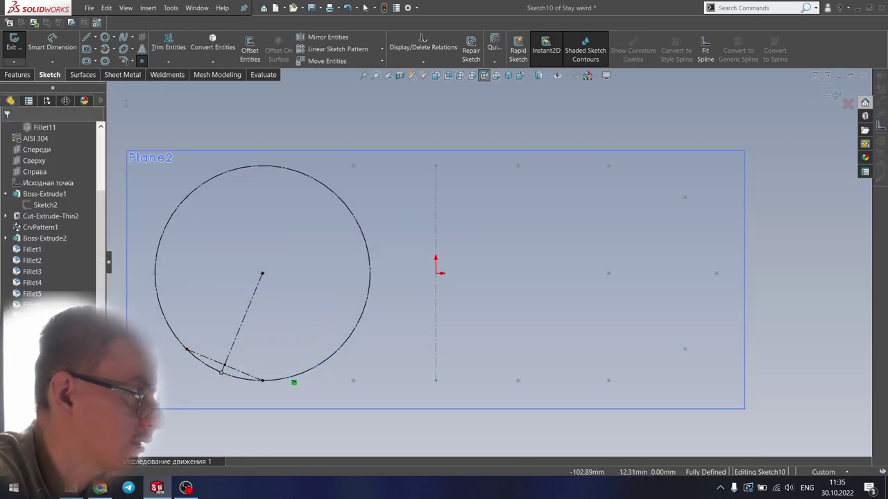
click(382, 51)
click(355, 73)
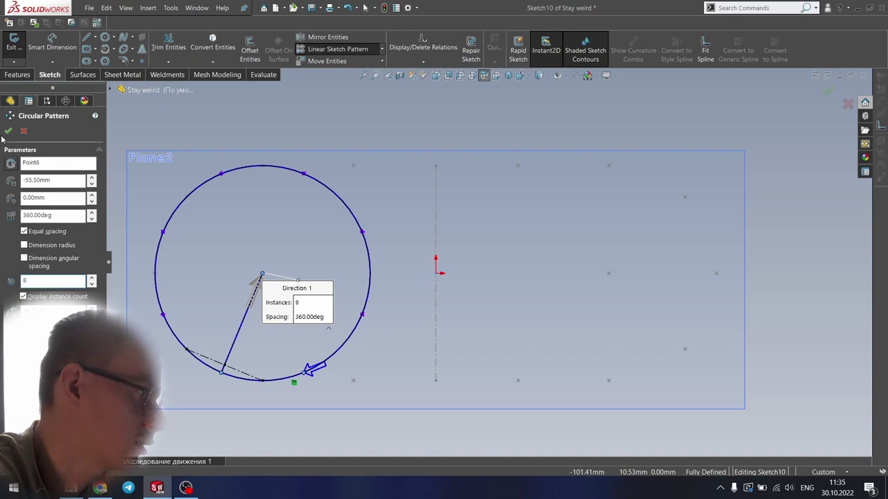
click(8, 131)
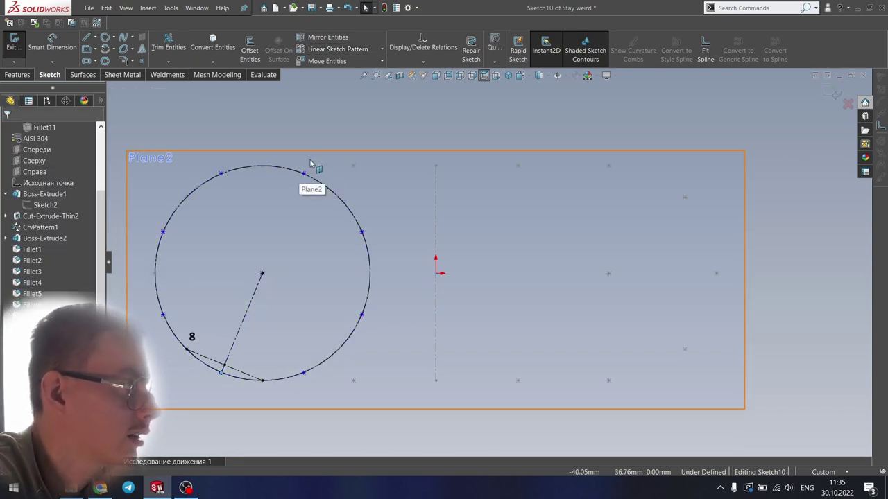
Show the Sketch2 slot outline and draw two centerline segments along its upper edge, from the circle's top through the intermediate point to the vertical midline
click(45, 206)
click(46, 195)
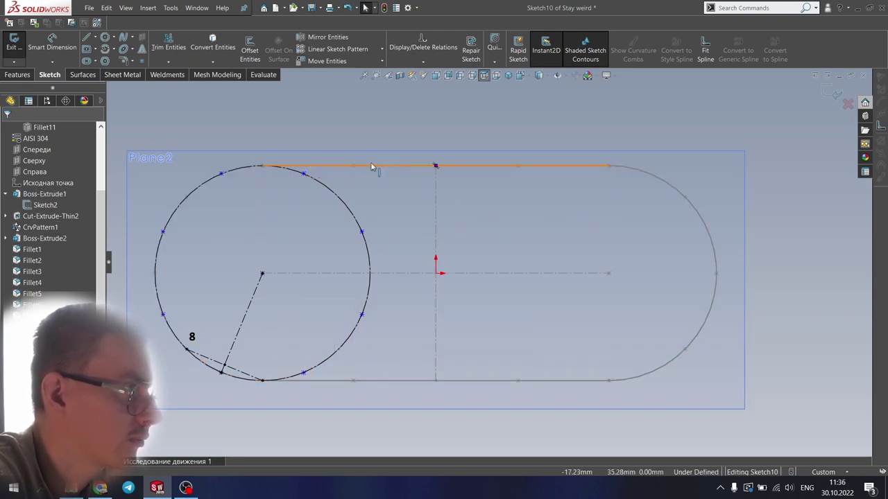
click(95, 38)
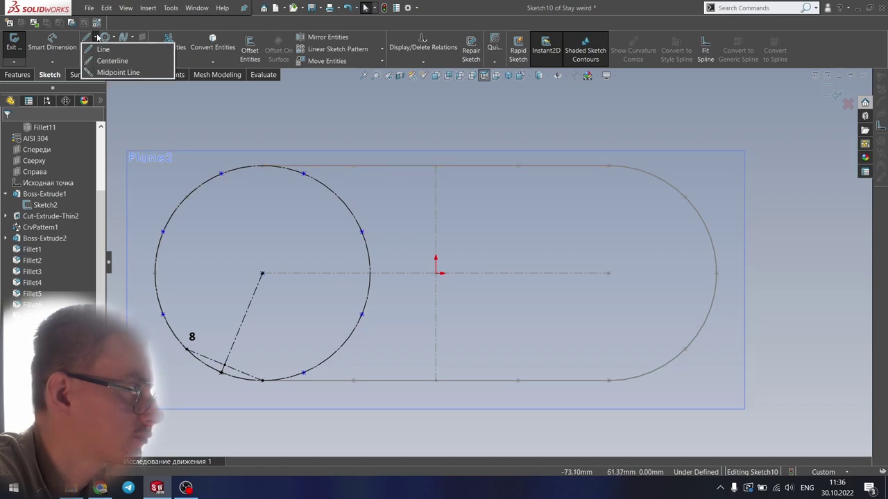
click(103, 60)
scroll(277, 169, down, 4)
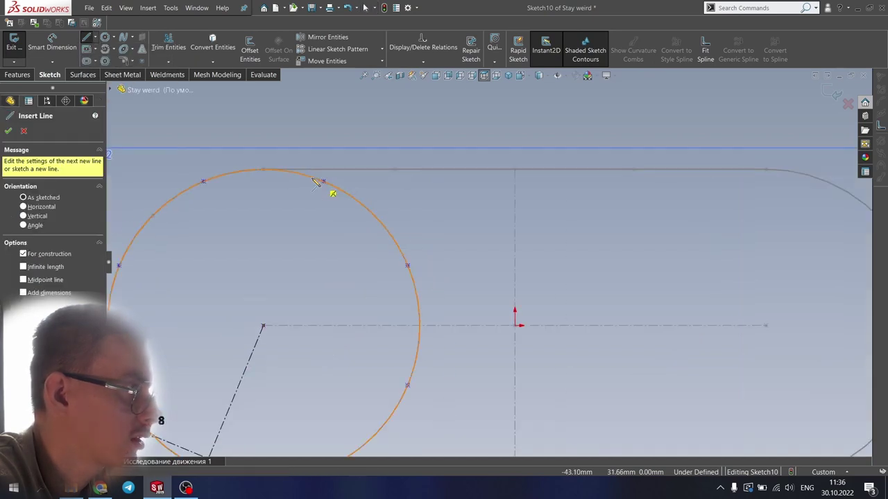
click(260, 174)
click(452, 174)
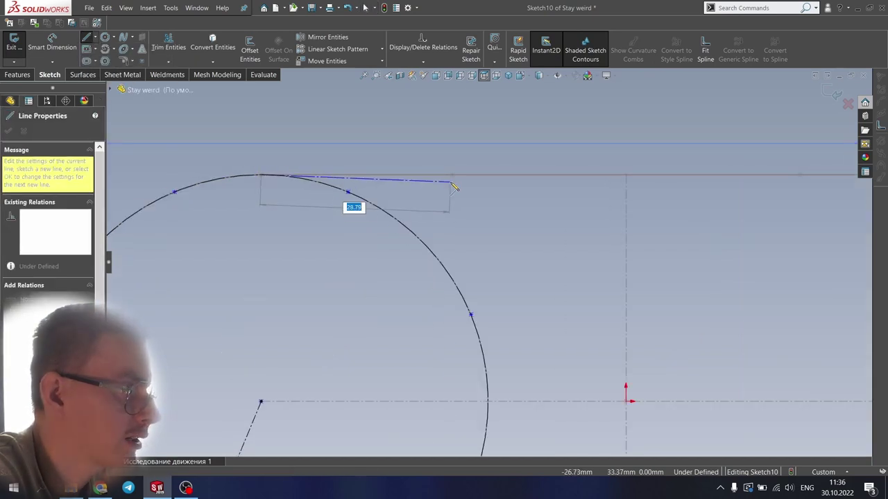
click(627, 174)
key(Escape)
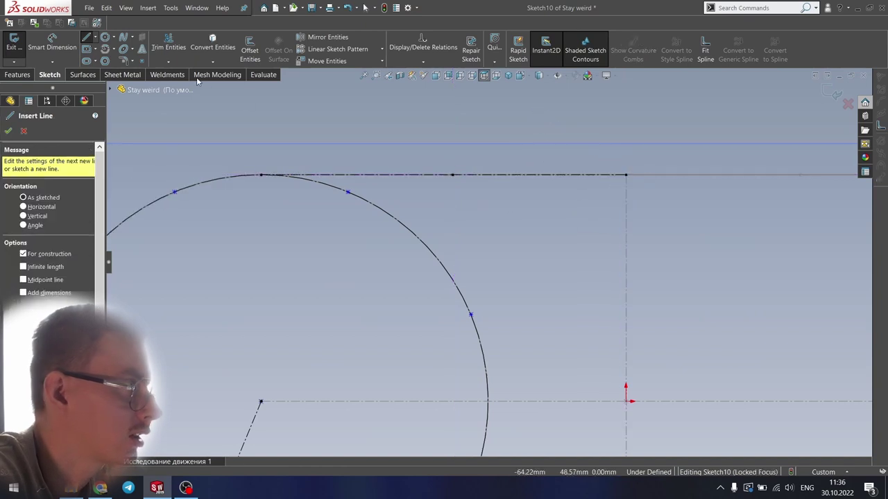
Place a sketch point at the midpoint of each of the two upper centerline segments
click(142, 62)
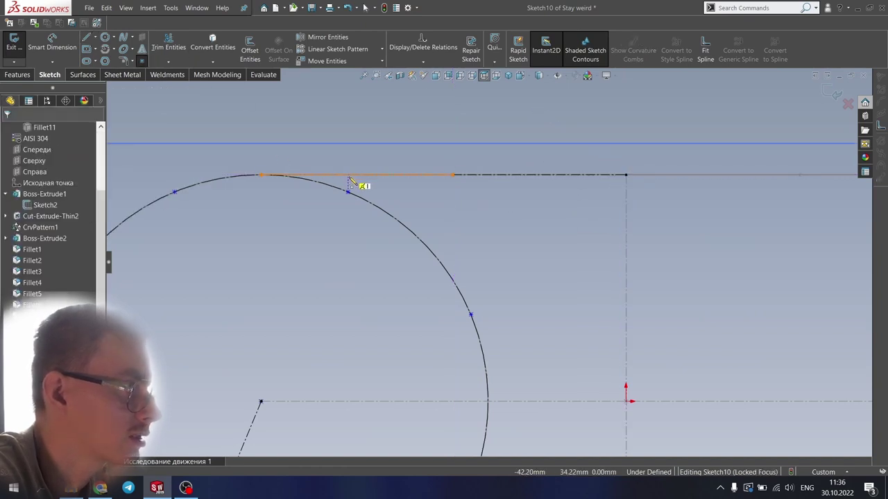
click(541, 178)
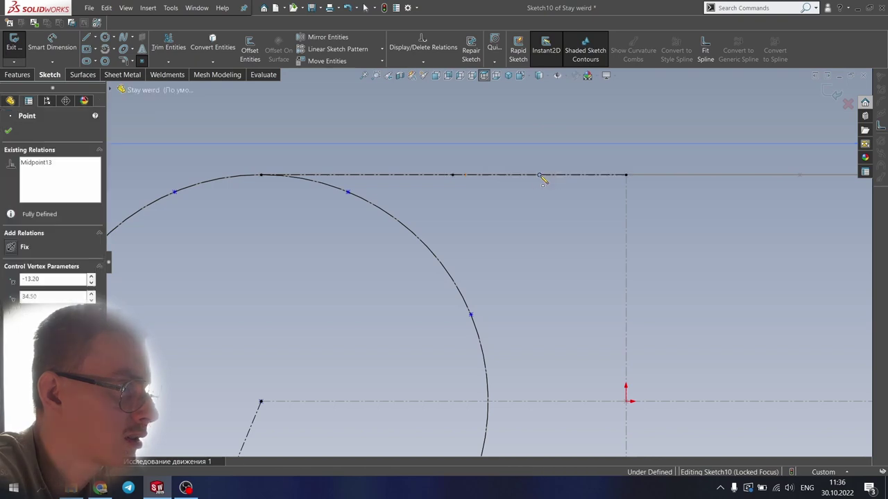
click(355, 177)
click(4, 134)
scroll(347, 182, up, 4)
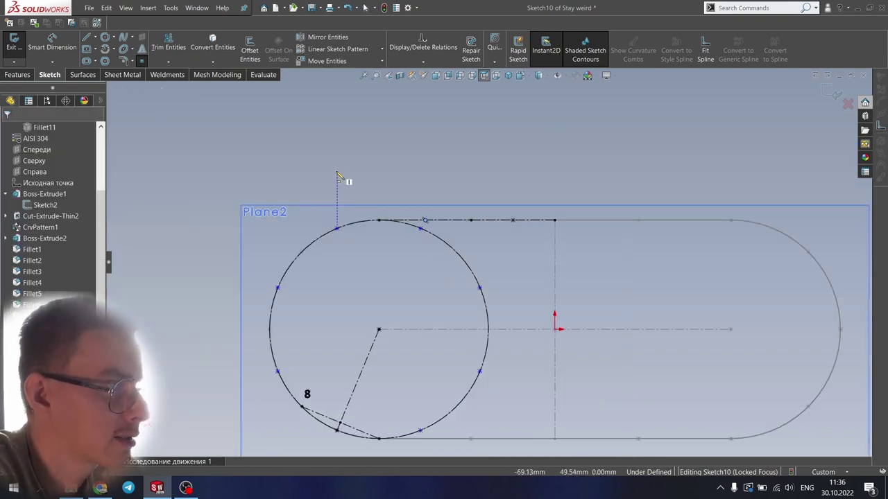
scroll(569, 340, down, 2)
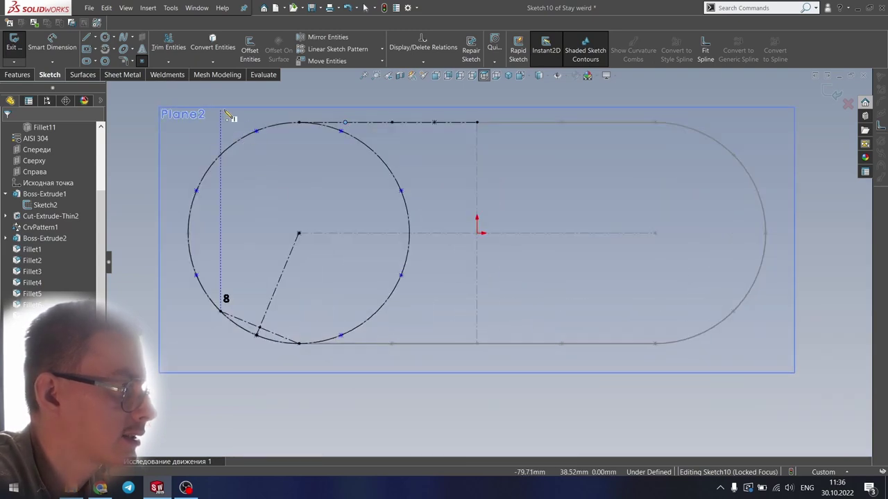
Draw two centerline segments along the slot's lower edge, from the circle's lowest point through the intermediate point to the vertical midline
click(94, 37)
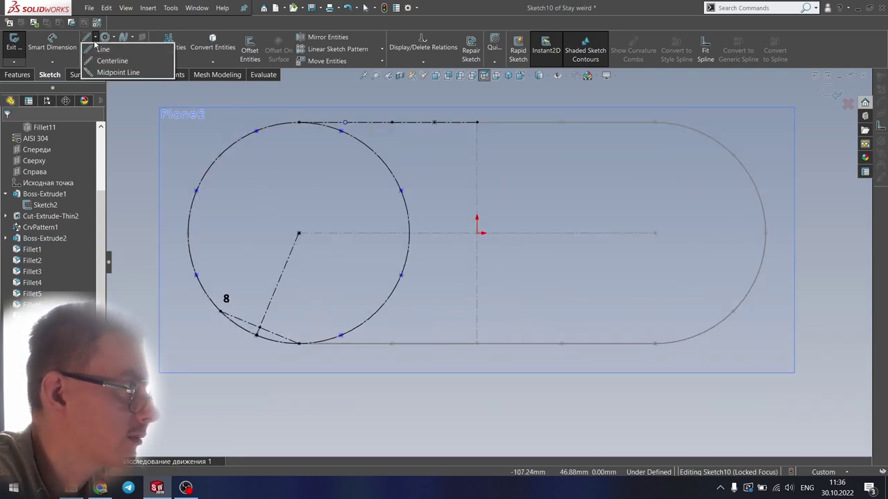
click(105, 60)
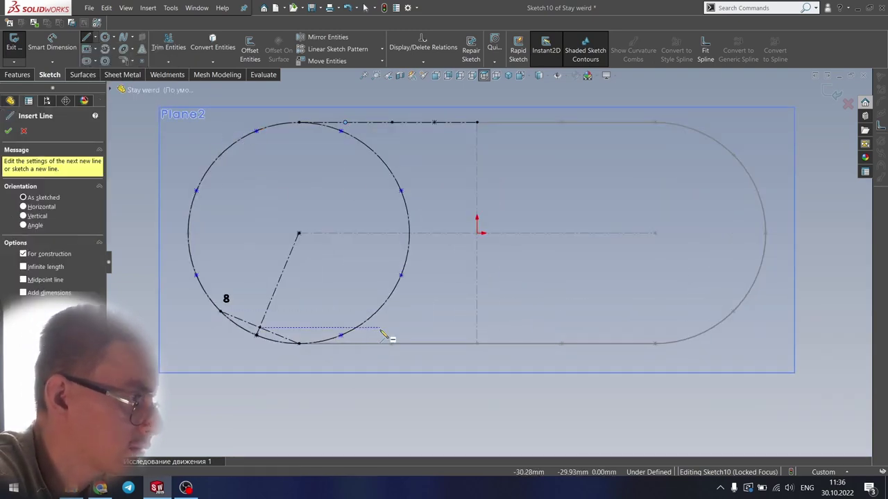
click(299, 344)
click(392, 343)
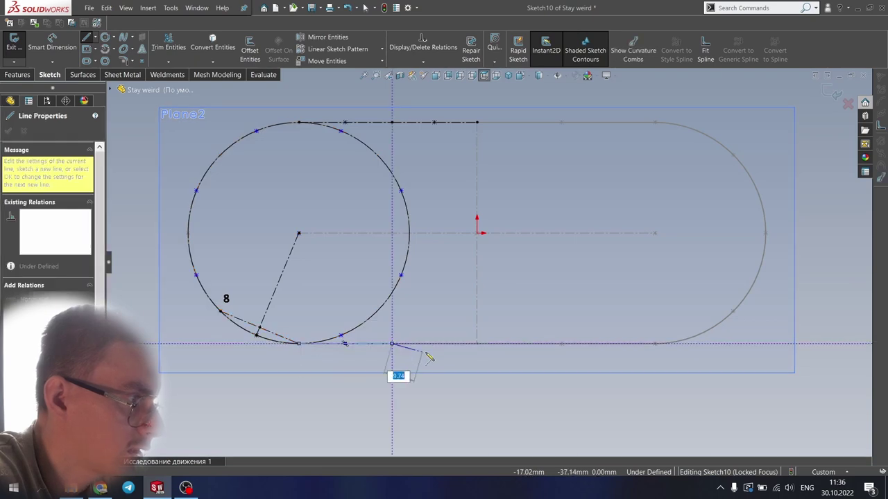
click(476, 343)
right_click(440, 253)
click(440, 255)
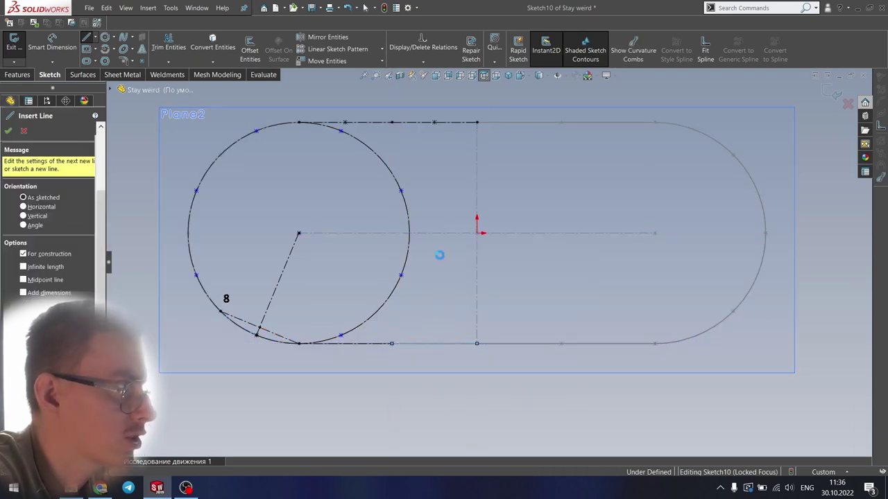
Place a sketch point at the midpoint of each of the two lower centerline segments
click(142, 61)
click(434, 343)
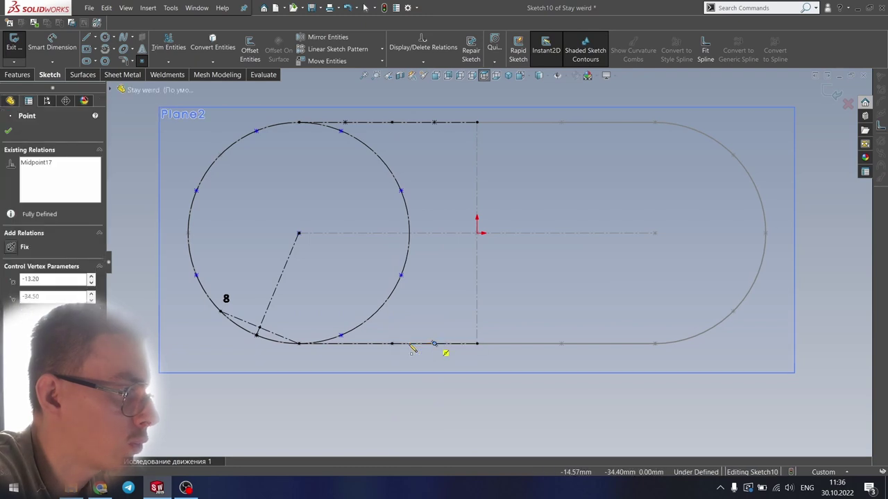
click(345, 343)
click(8, 130)
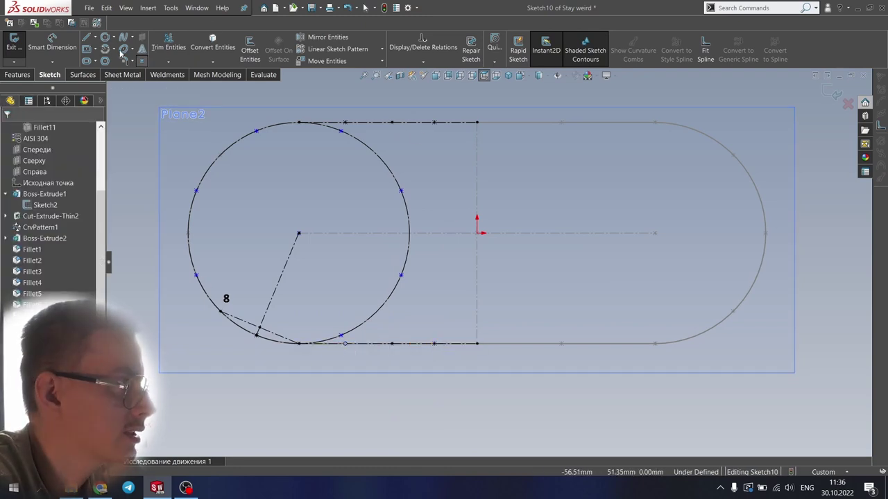
Convert the vertical midline through the origin into this sketch and make it construction geometry
right_click(478, 168)
click(482, 147)
click(476, 157)
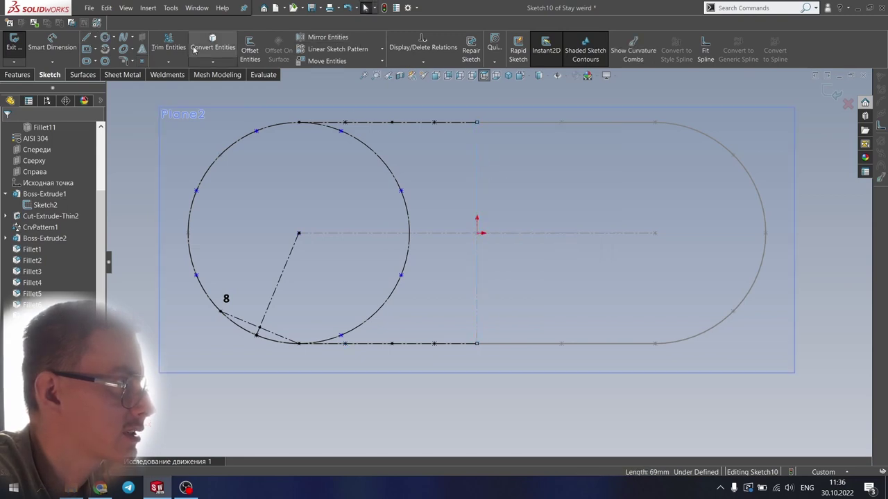
click(224, 48)
click(477, 154)
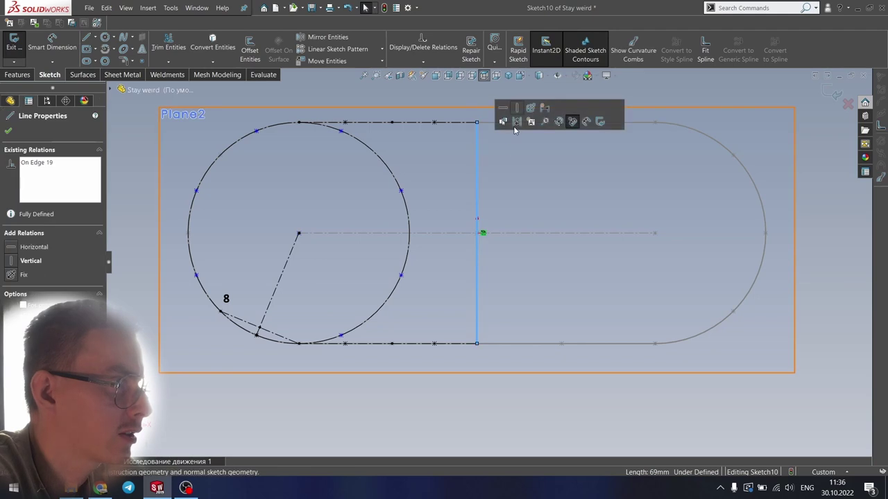
click(516, 124)
Mirror the left circle with its points, chord, radial line, outer edge segments and midpoint points about the vertical midline
click(324, 37)
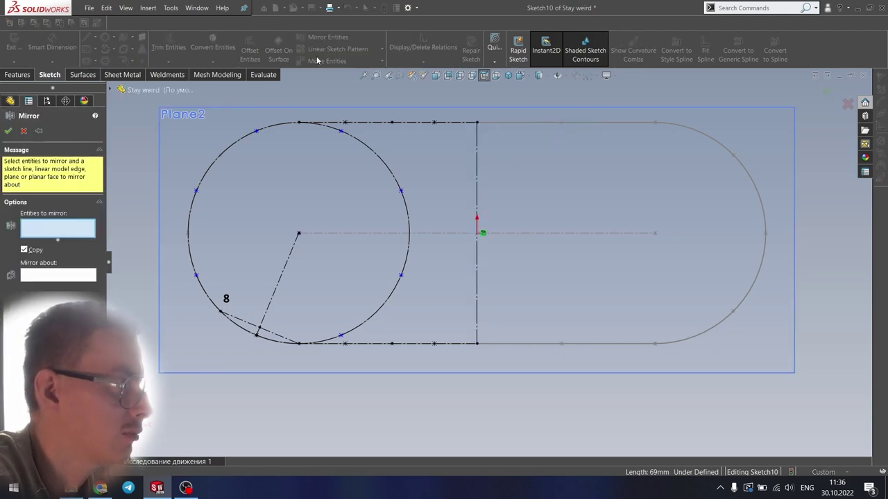
mouse_move(135, 107)
mouse_down()
mouse_move(420, 372)
mouse_move(462, 386)
mouse_up()
click(477, 258)
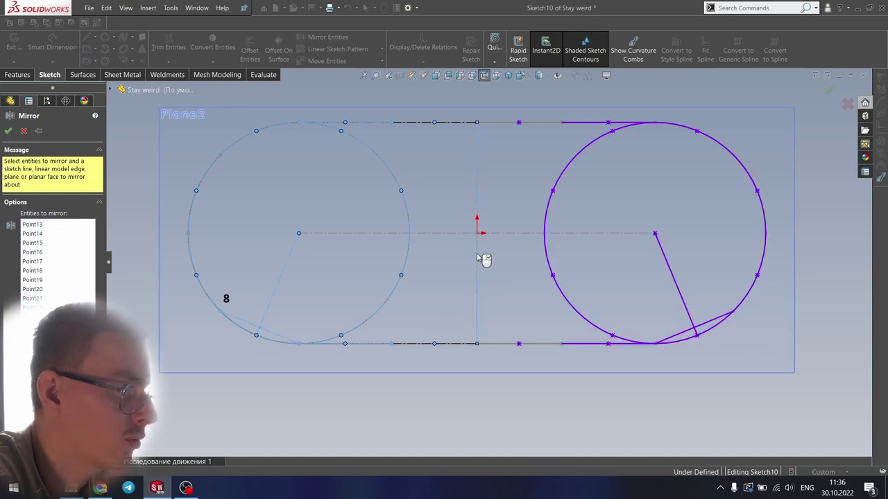
right_click(478, 259)
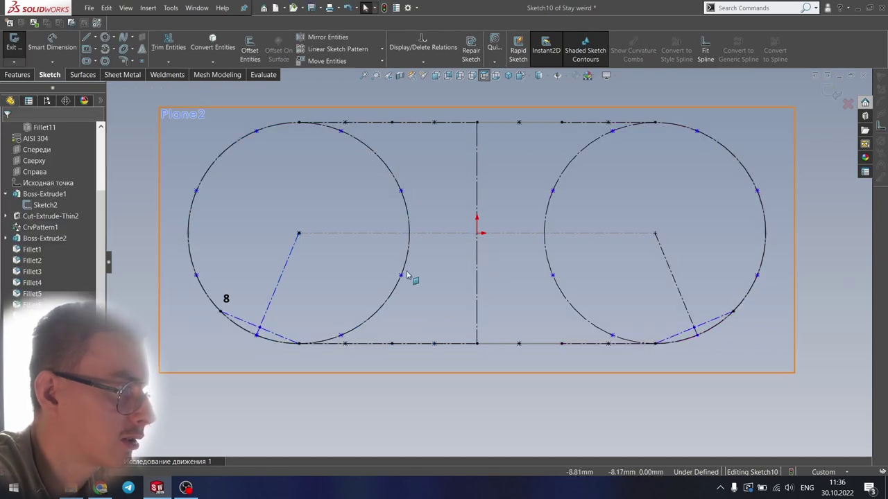
Delete both chords and the mirrored radial centerline with its leftover midpoint, and exit the sketch
click(284, 338)
key(Escape)
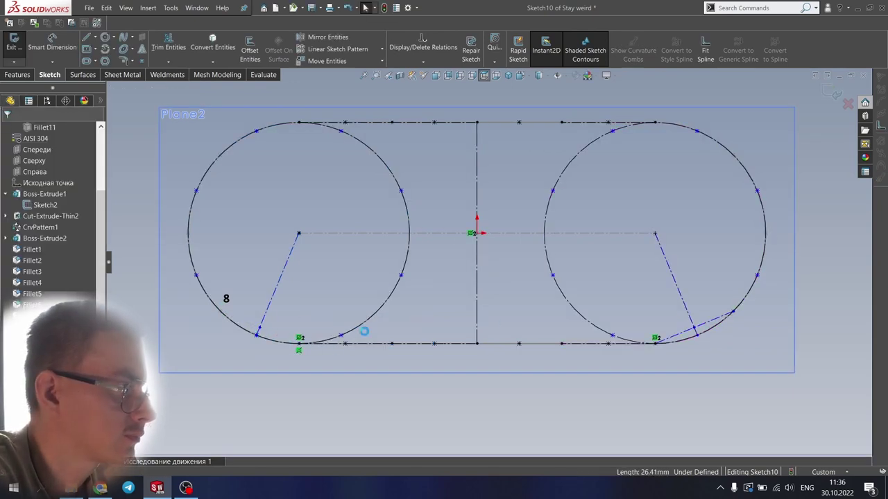
click(686, 331)
key(Delete)
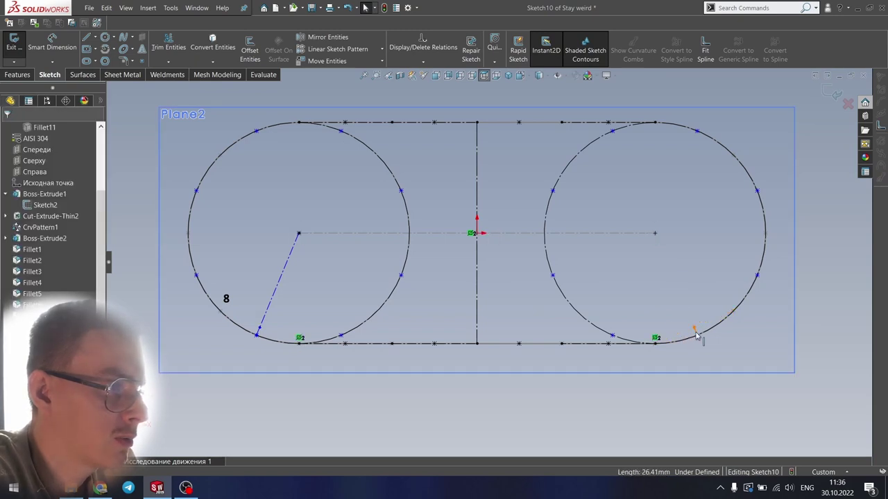
click(695, 332)
key(Delete)
click(681, 165)
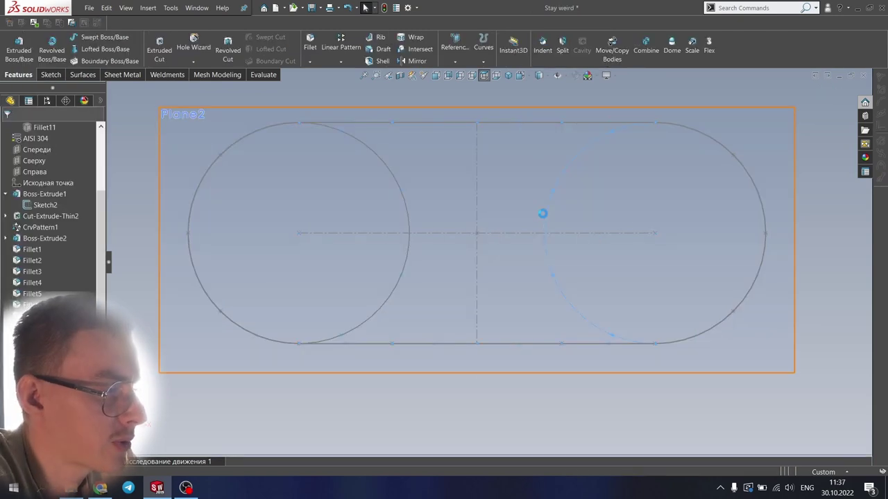
Hide Plane2 so only the sketches are displayed
mouse_move(561, 372)
middle_down()
mouse_move(383, 275)
mouse_move(299, 256)
mouse_move(264, 266)
middle_up()
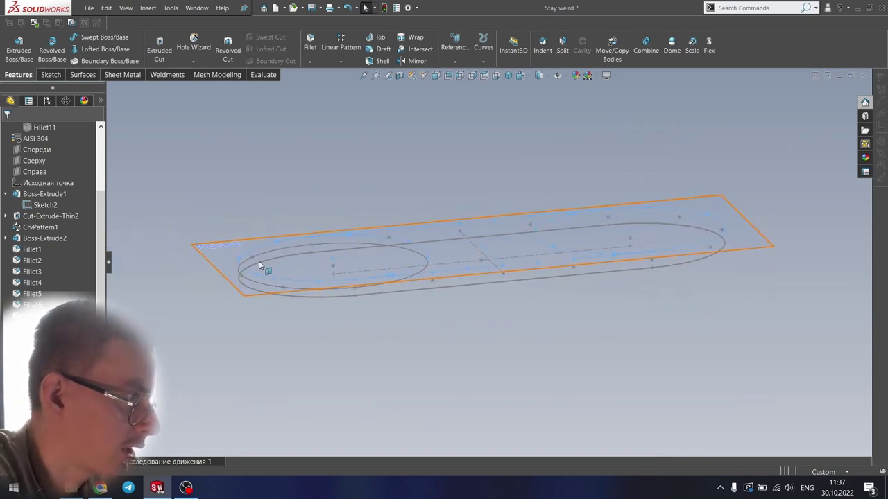
click(229, 254)
click(281, 222)
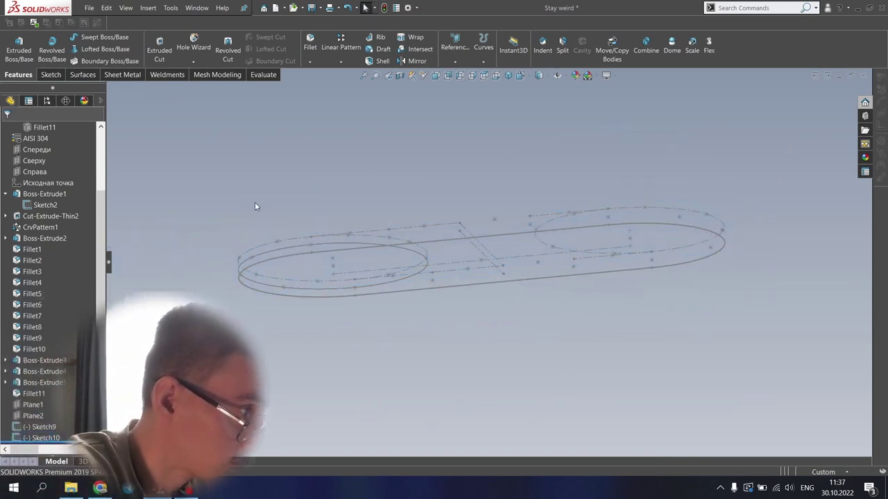
mouse_move(312, 188)
middle_down()
mouse_move(312, 166)
mouse_move(316, 190)
middle_up()
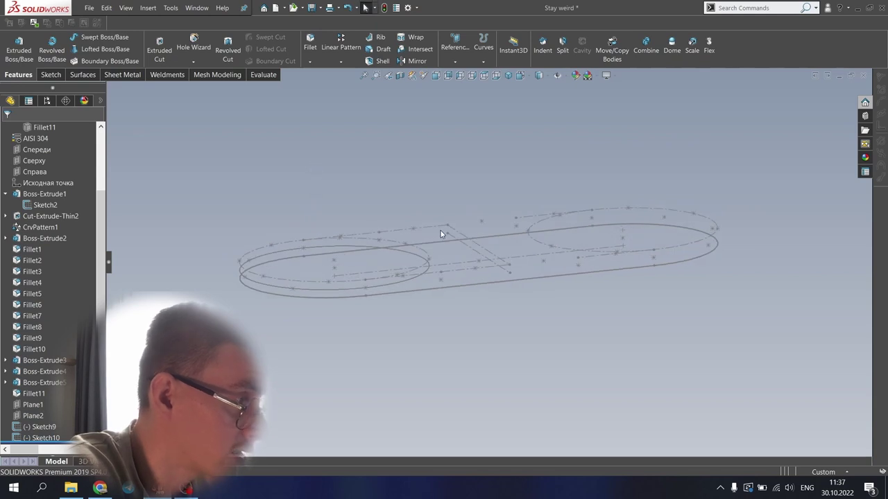
middle_drag(440, 234, 444, 192)
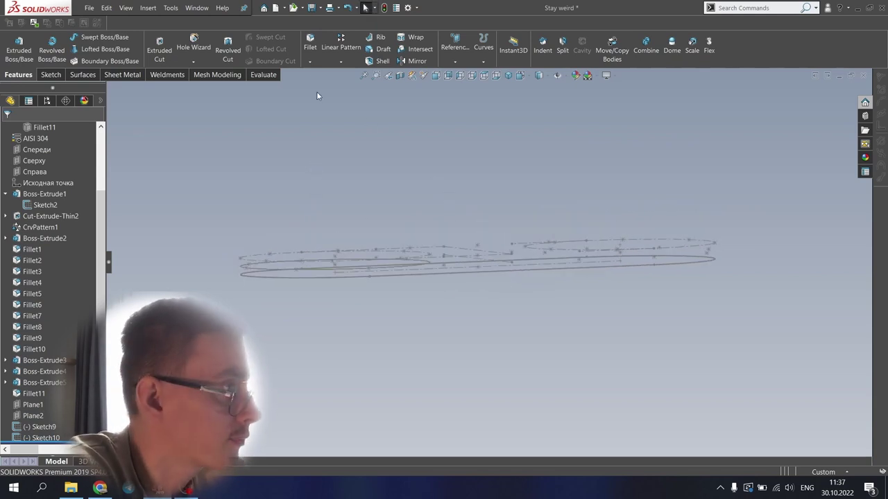
click(484, 62)
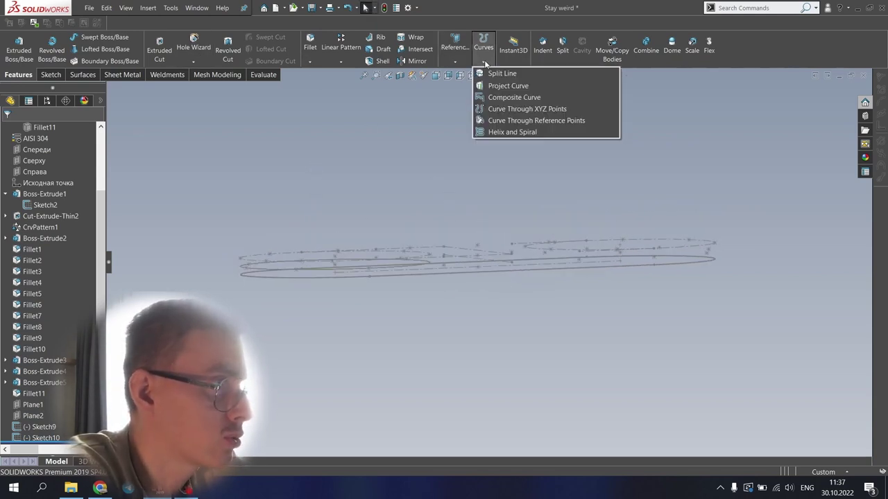
click(529, 110)
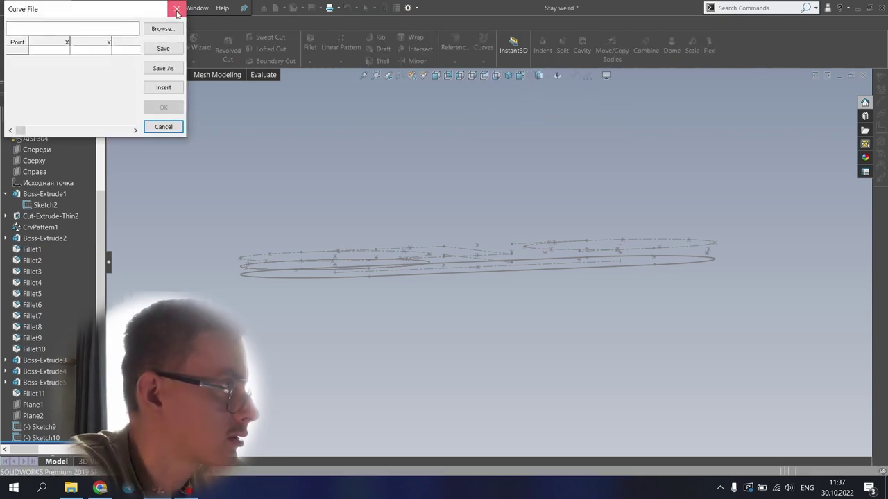
click(177, 9)
click(484, 49)
click(522, 123)
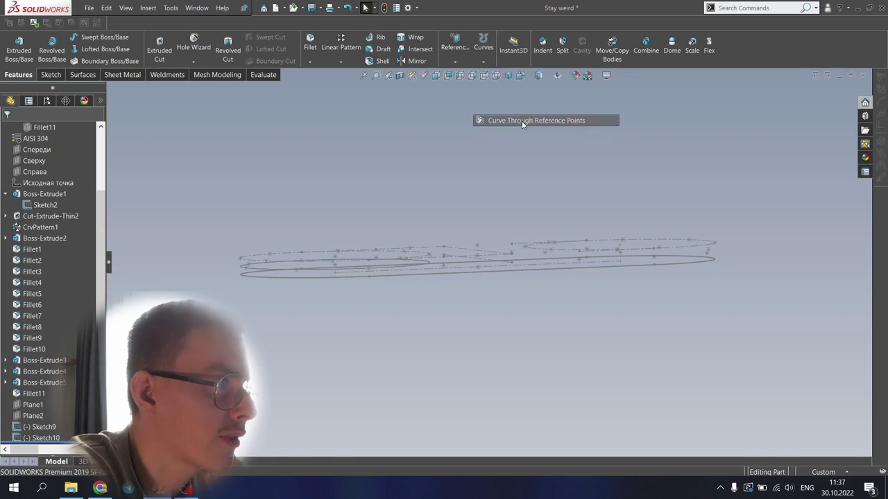
scroll(331, 259, down, 6)
middle_drag(396, 285, 383, 301)
click(308, 355)
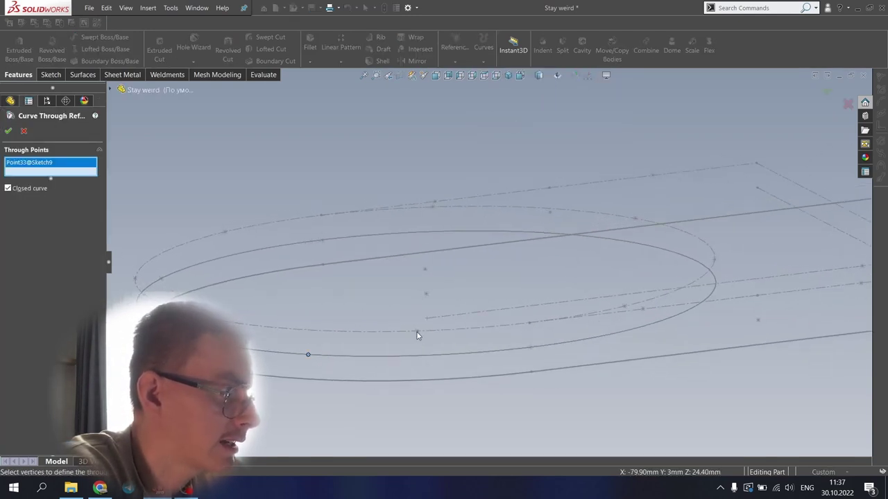
click(417, 331)
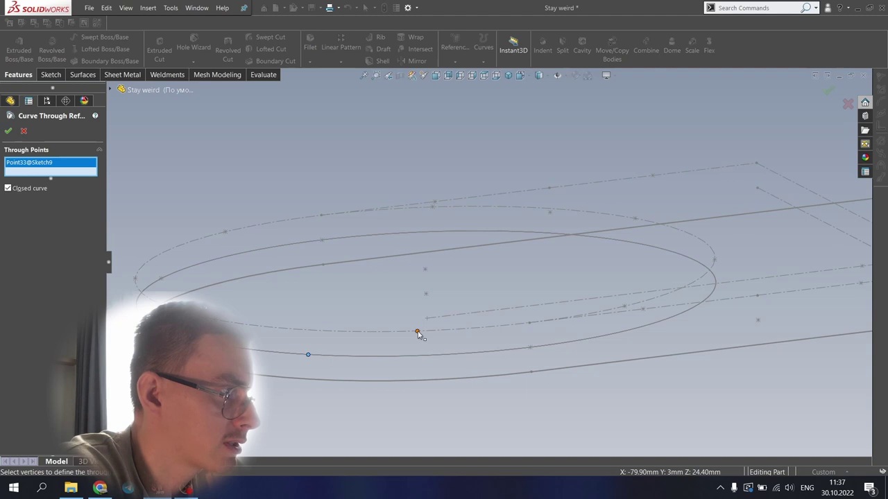
click(530, 349)
mouse_move(606, 333)
middle_down()
mouse_move(578, 314)
mouse_move(585, 335)
mouse_move(559, 333)
middle_up()
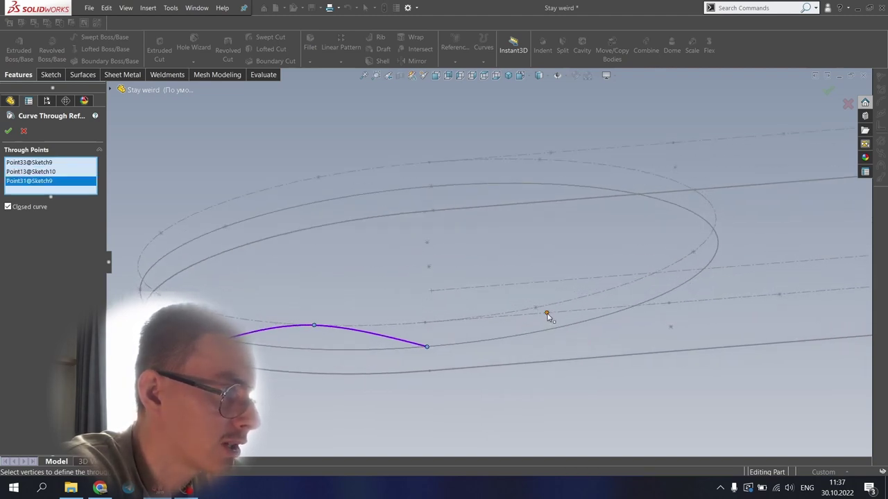
click(546, 314)
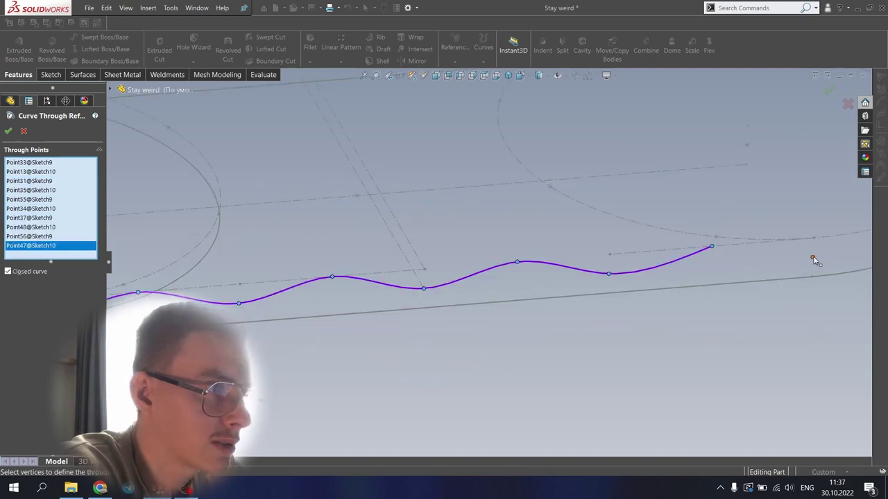
click(815, 260)
mouse_move(700, 267)
middle_down()
mouse_move(705, 238)
mouse_move(628, 240)
mouse_move(600, 273)
mouse_move(596, 250)
mouse_move(574, 255)
mouse_move(575, 276)
mouse_move(382, 301)
mouse_move(406, 244)
mouse_move(414, 245)
mouse_move(402, 232)
mouse_move(378, 233)
mouse_move(380, 250)
mouse_move(384, 240)
middle_up()
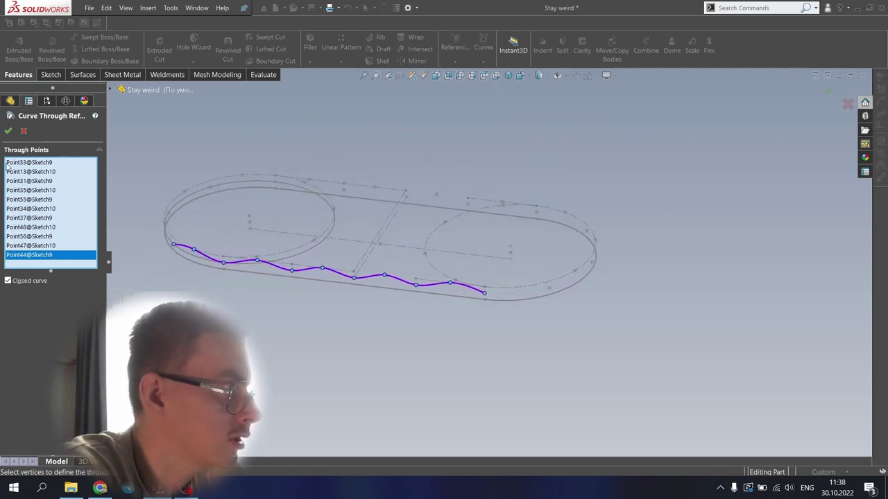
click(22, 132)
In Sketch10, mirror the left circle's lower-left point about the vertical midline onto the right circle, and exit the sketch
scroll(460, 282, down, 2)
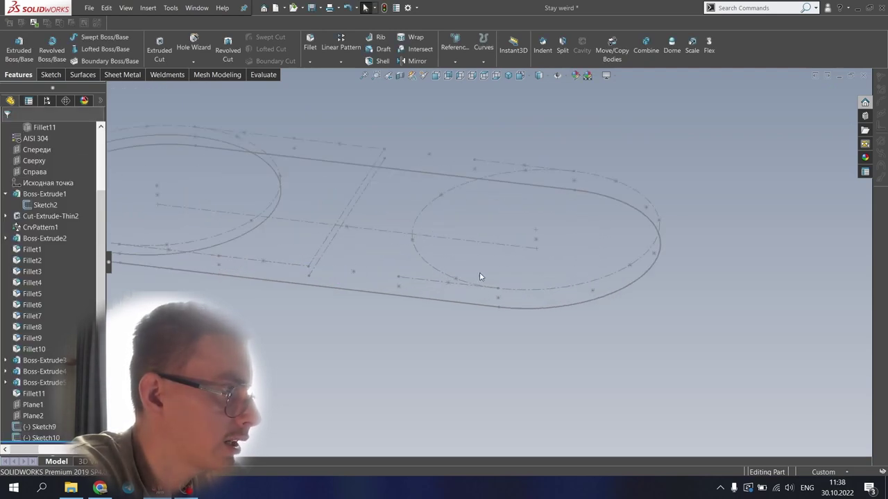
click(482, 287)
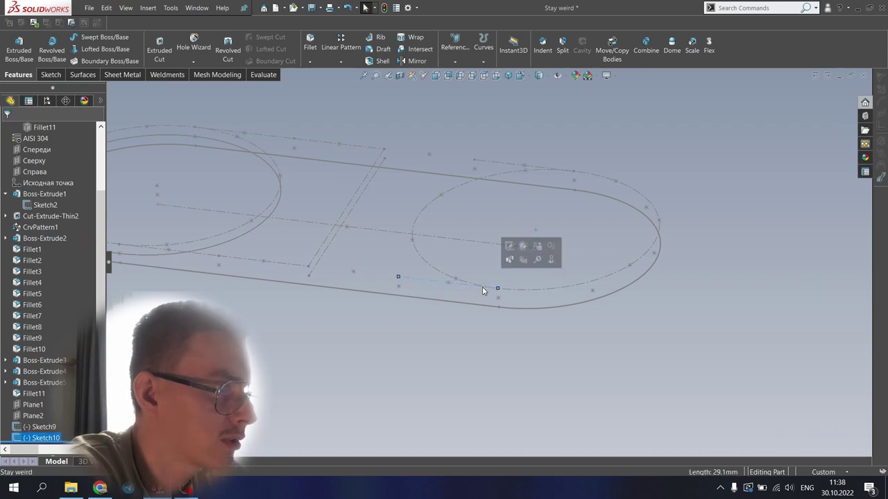
click(510, 247)
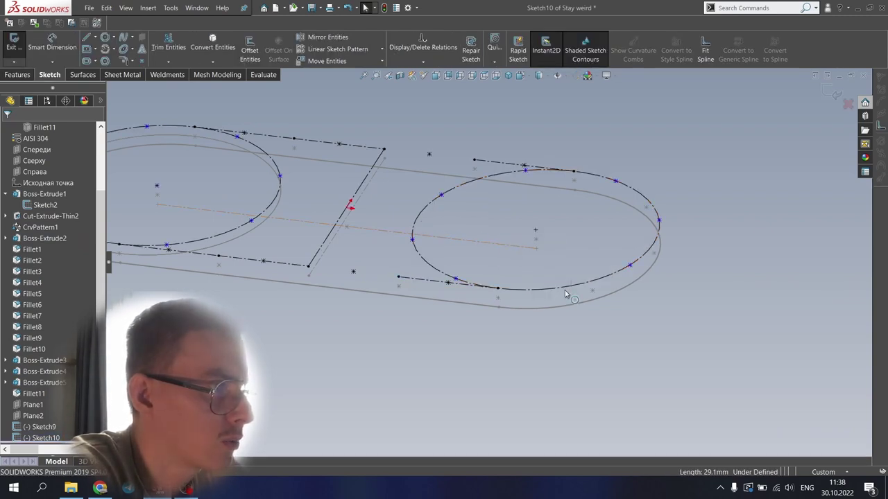
click(484, 77)
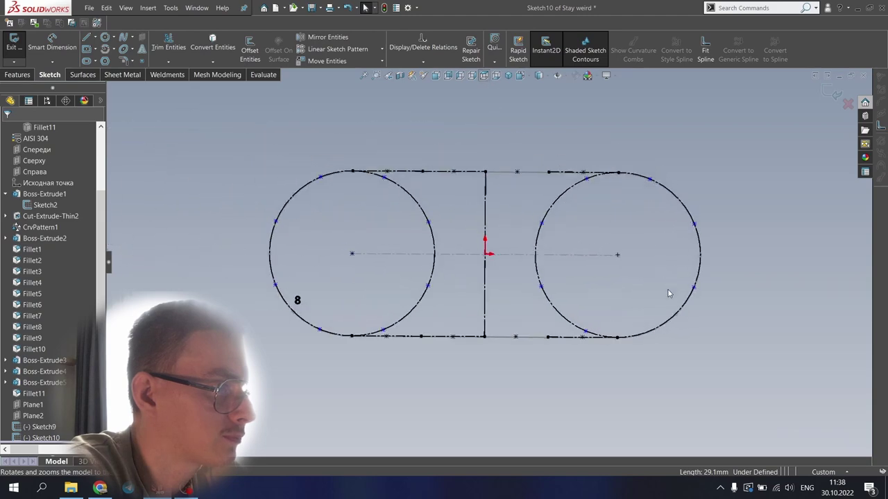
click(328, 38)
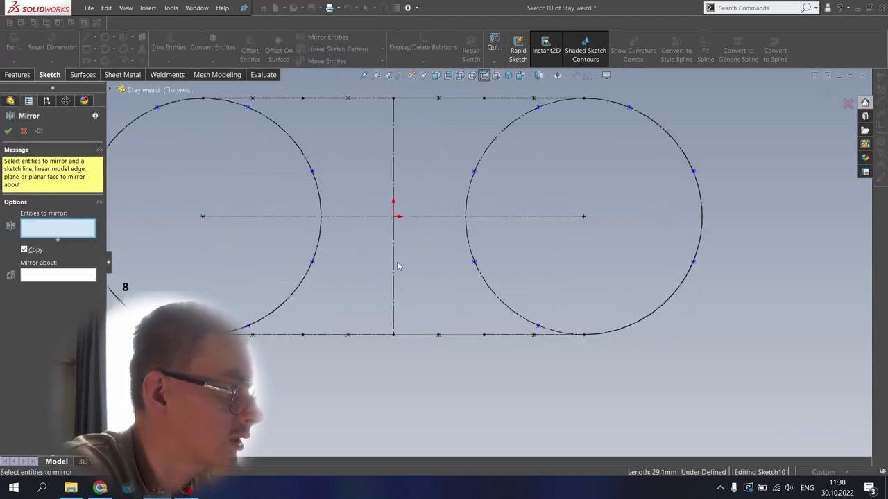
click(159, 327)
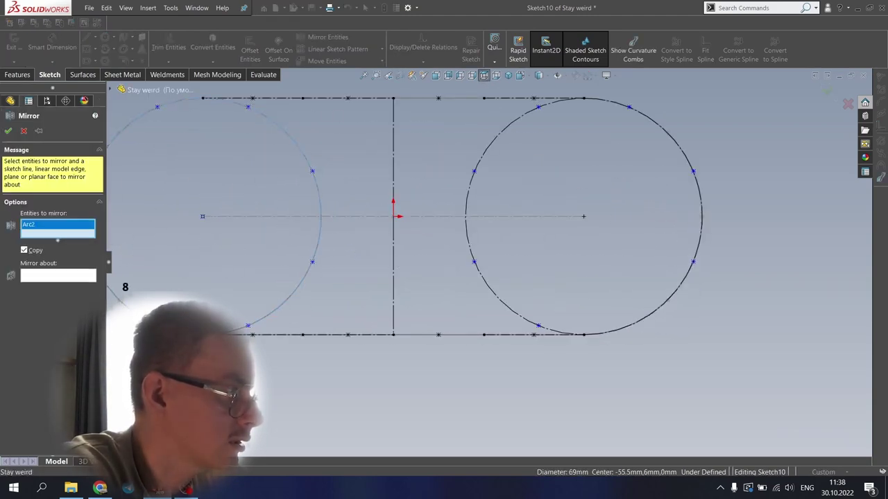
click(157, 327)
click(157, 326)
click(60, 276)
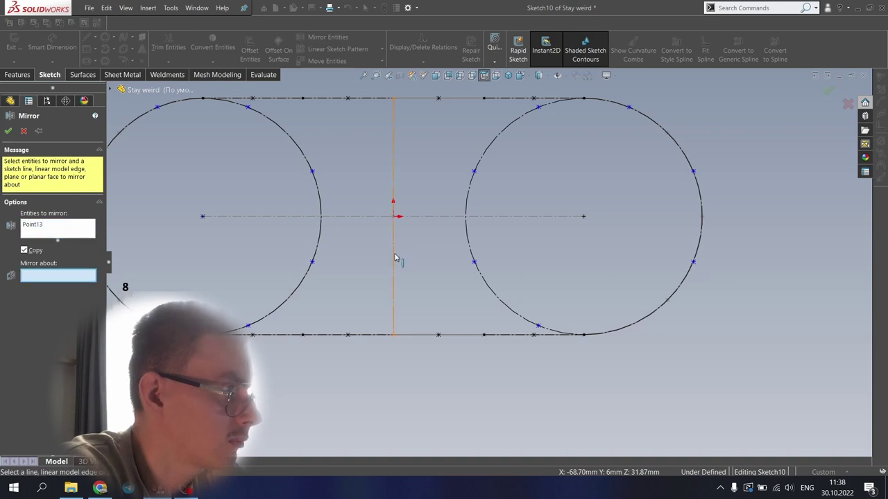
click(395, 258)
key(Return)
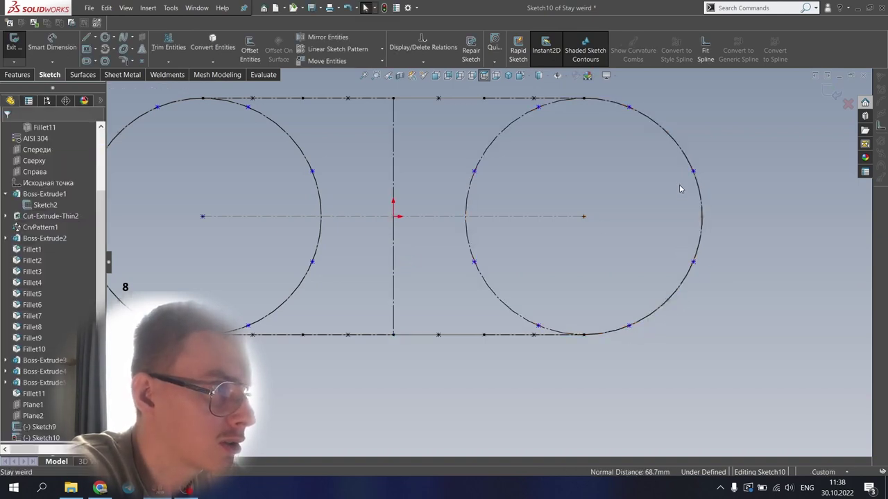
scroll(458, 167, up, 2)
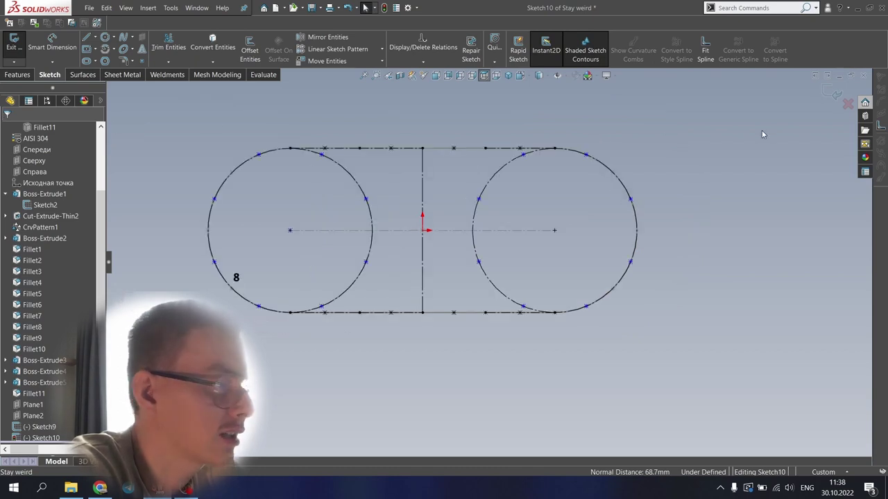
click(832, 95)
Create a closed curve through reference points around the whole slot outline, alternating between the points of Sketch9 and Sketch10
mouse_move(416, 203)
middle_down()
mouse_move(412, 220)
mouse_move(499, 258)
middle_up()
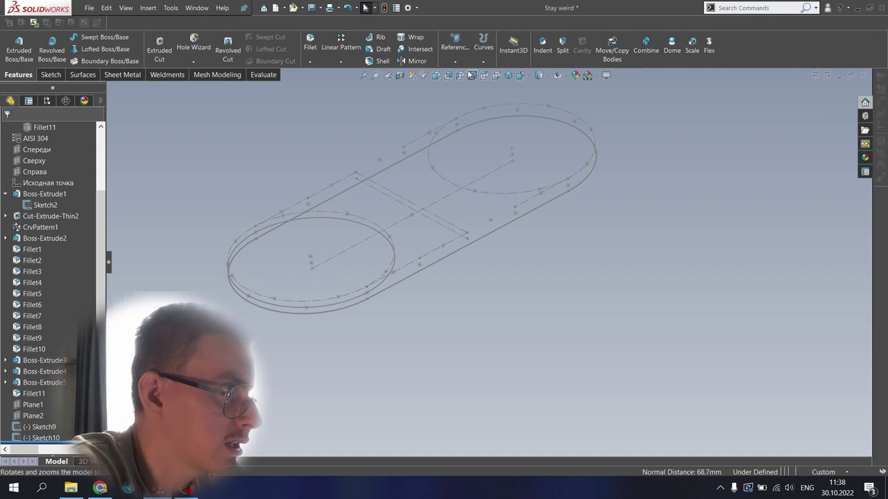
click(484, 46)
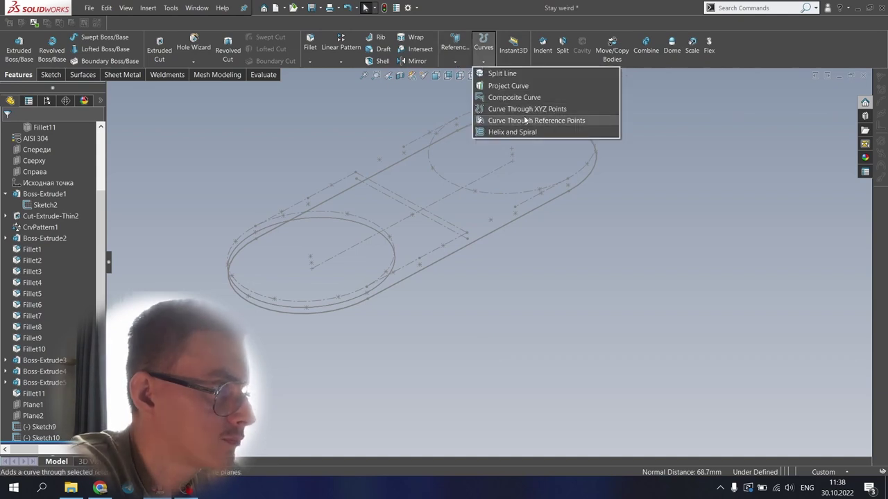
click(525, 121)
scroll(377, 258, down, 3)
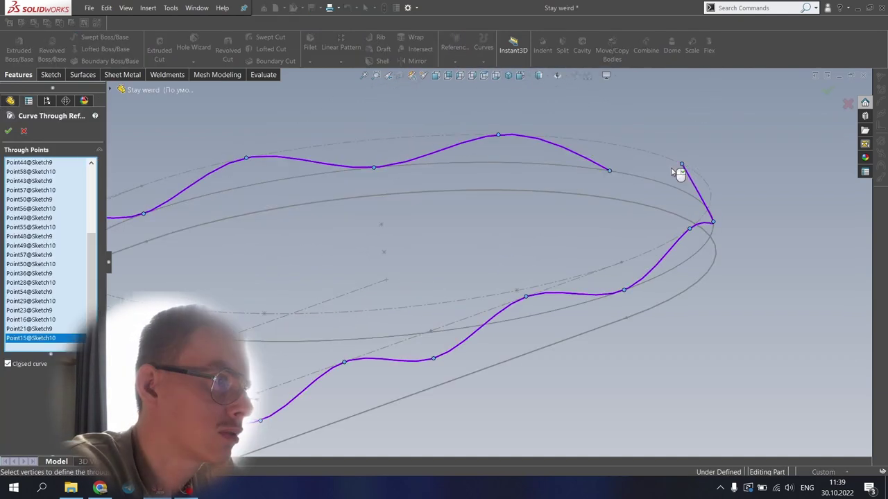
click(12, 132)
scroll(525, 227, up, 5)
middle_drag(518, 233, 536, 270)
scroll(397, 266, up, 5)
scroll(381, 281, down, 8)
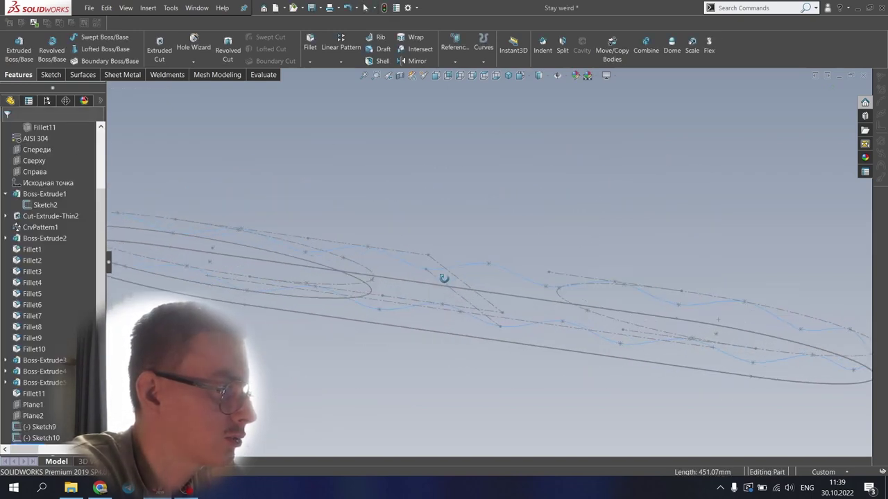
scroll(53, 353, down, 1)
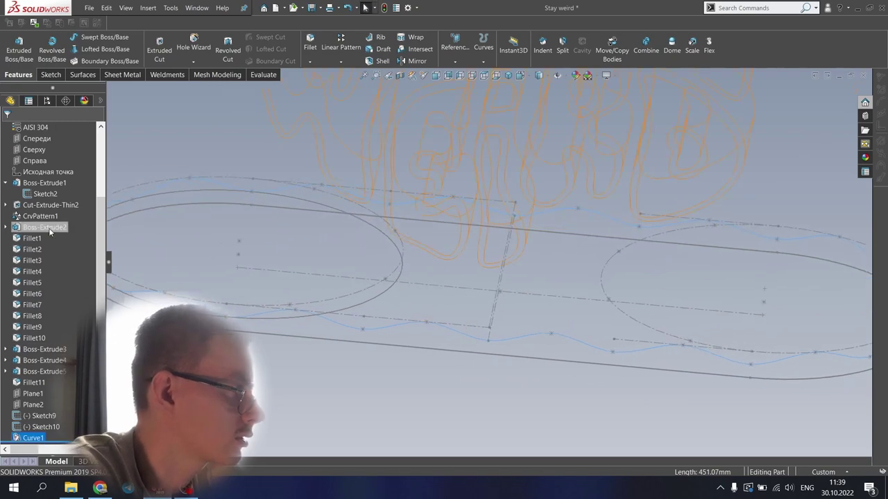
Hide Sketch9 and Sketch10, leaving the wavy curve and the slot outline displayed
click(38, 416)
click(44, 400)
click(52, 427)
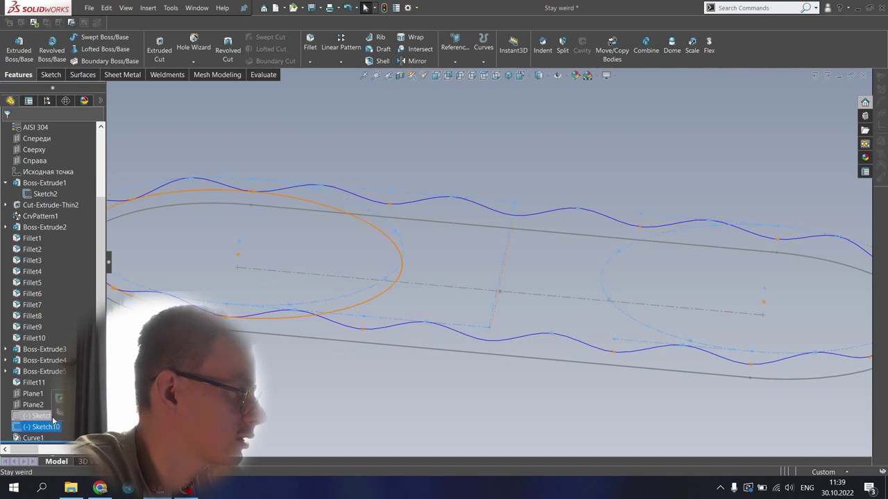
click(57, 411)
scroll(325, 392, up, 6)
mouse_move(437, 281)
middle_down()
mouse_move(515, 250)
mouse_move(486, 266)
mouse_move(500, 284)
middle_up()
scroll(496, 277, down, 4)
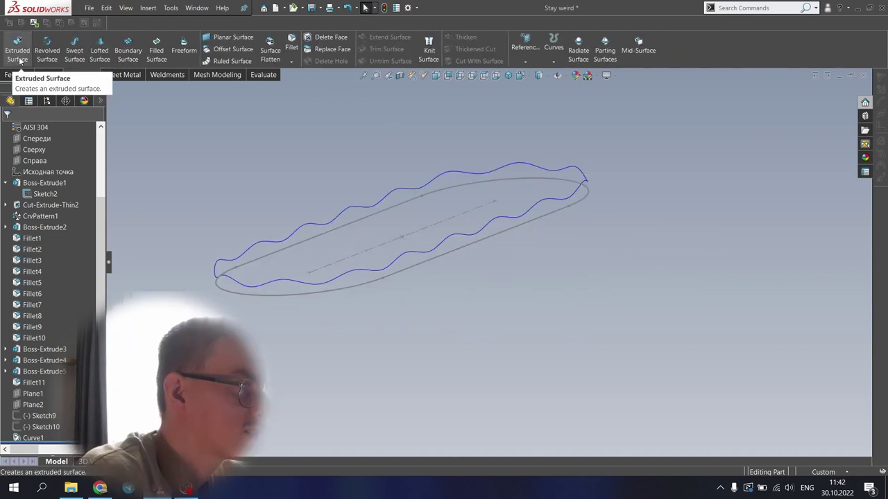
Extrude the slot outline of Sketch2 as a surface, blind, 10 mm upward
click(18, 46)
click(356, 290)
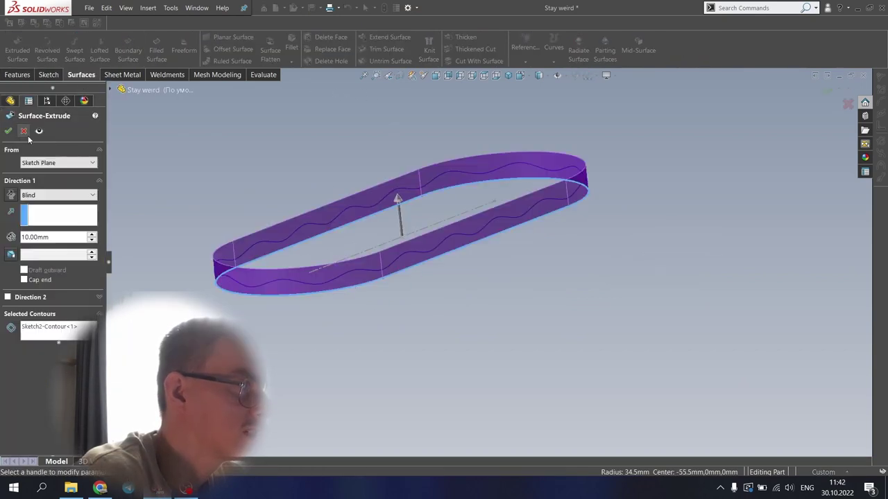
click(8, 131)
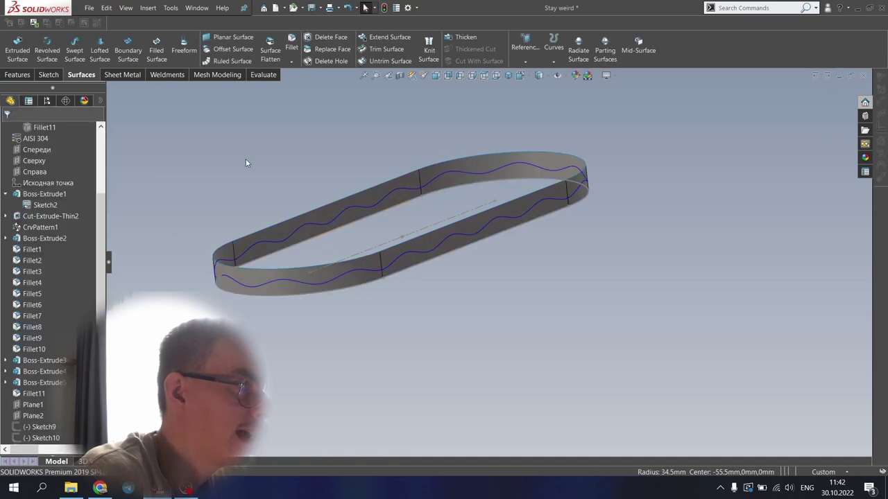
Trim the extruded surface with the wavy curve, keeping the portion below it
click(380, 50)
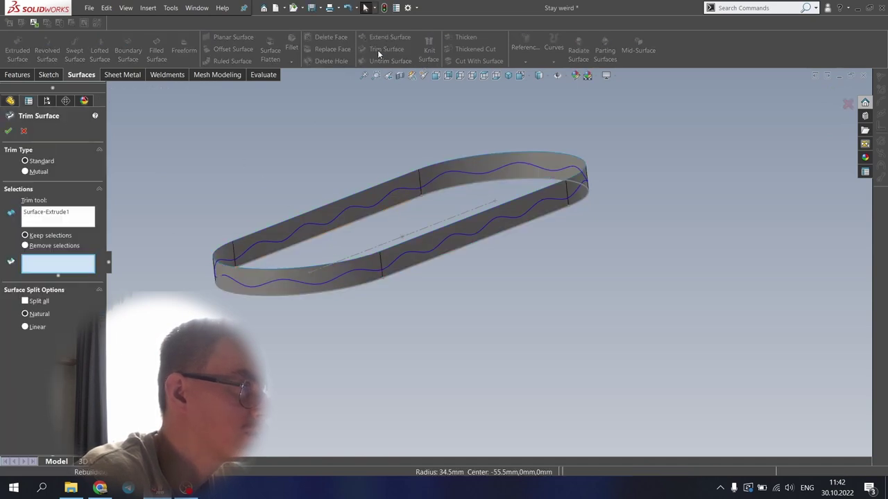
click(247, 250)
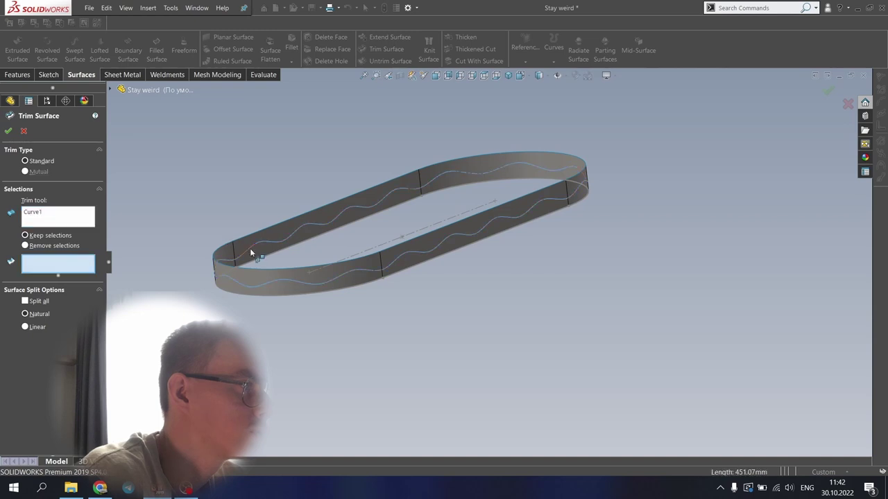
click(268, 293)
right_click(268, 293)
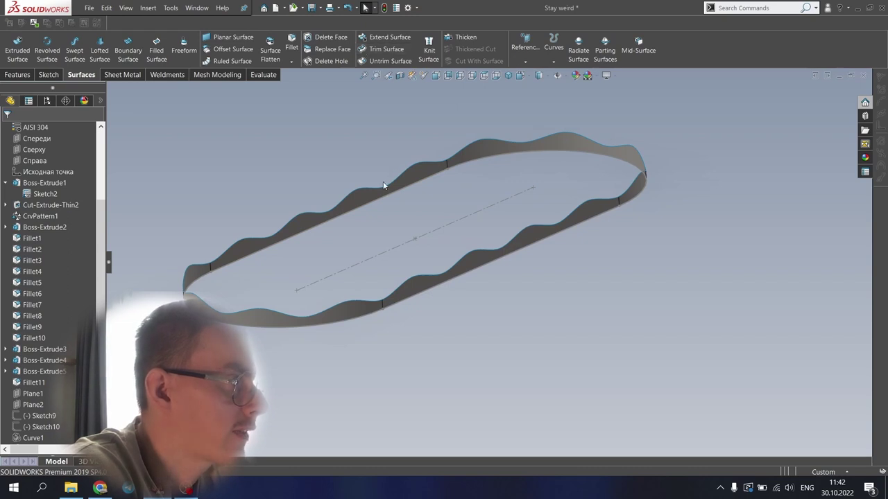
Thicken the trimmed wavy surface by 10 mm into a separate solid body without merging the result
click(466, 38)
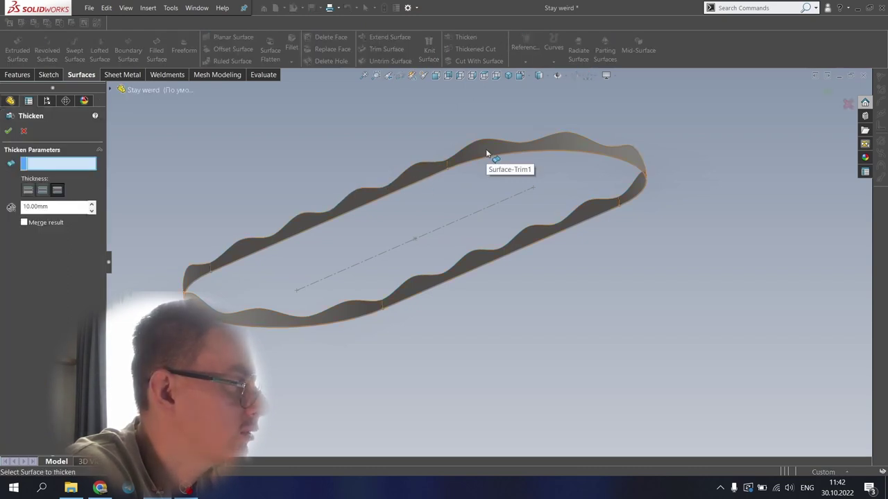
click(486, 153)
key(Return)
middle_drag(492, 148, 358, 194)
scroll(429, 226, up, 3)
middle_drag(353, 242, 358, 225)
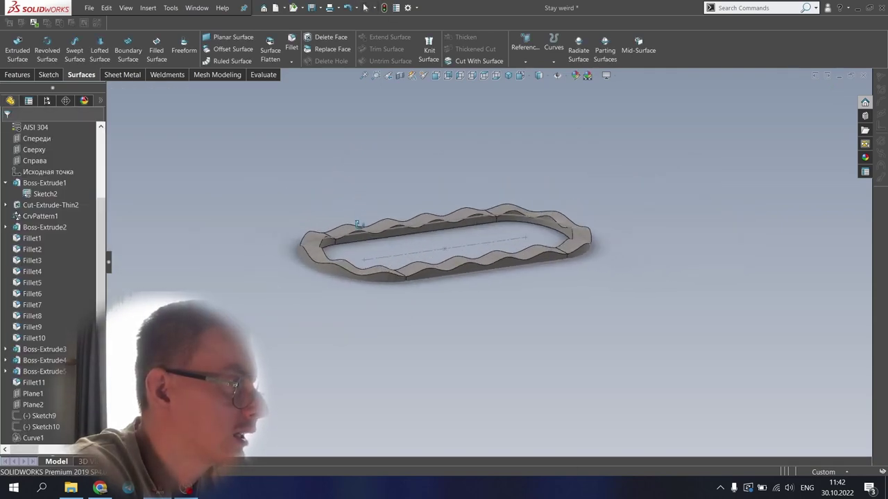
Chamfer the outer upper wavy edges of the thickened ring by 1.5 mm at 45 degrees
click(300, 88)
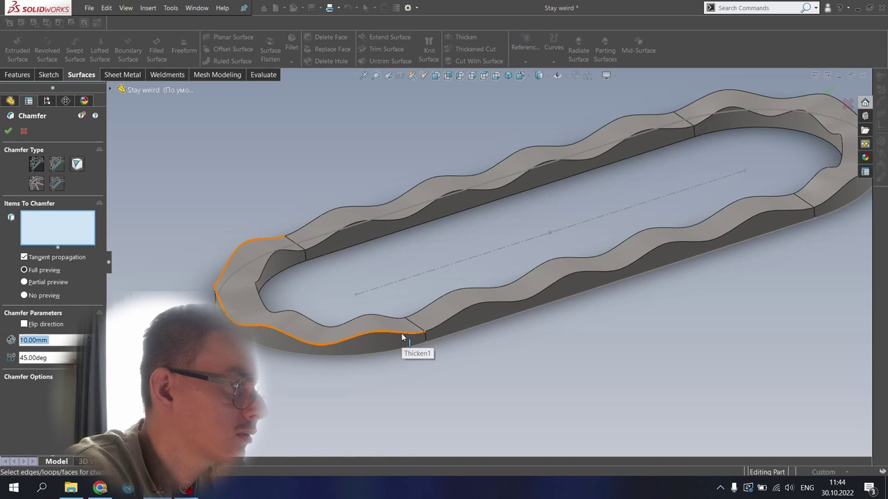
click(402, 334)
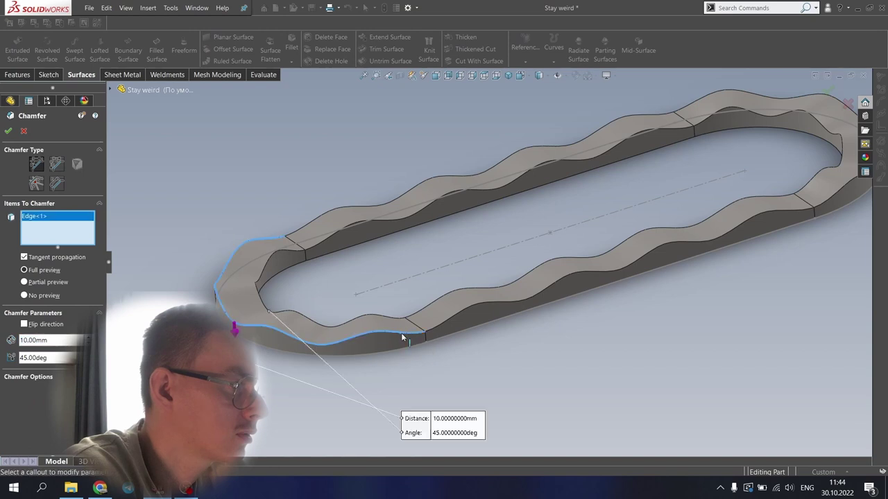
double_click(49, 341)
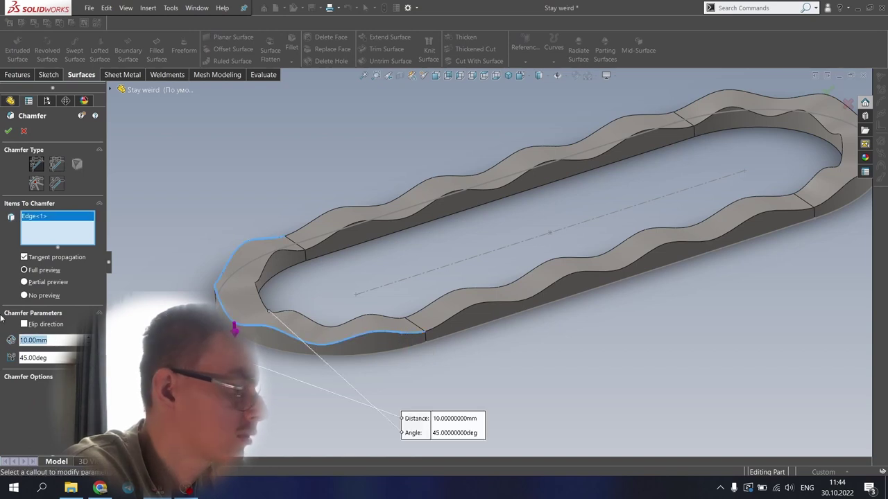
text(1.5)
key(Return)
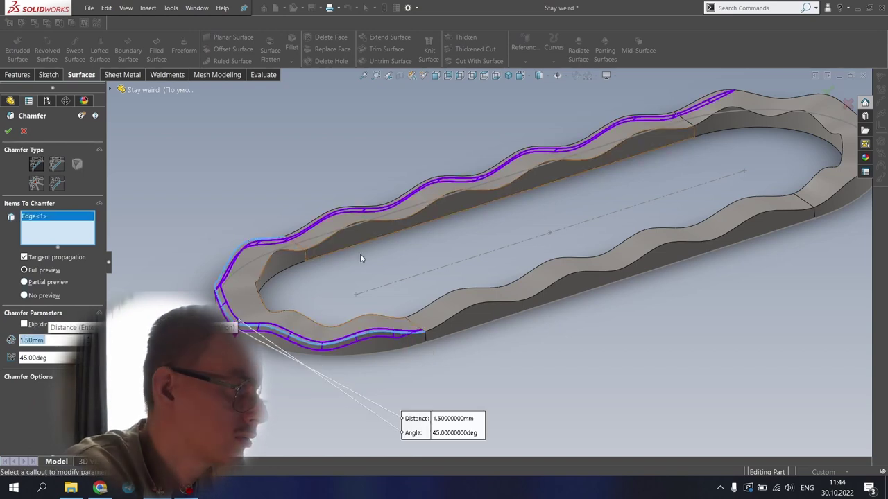
click(457, 313)
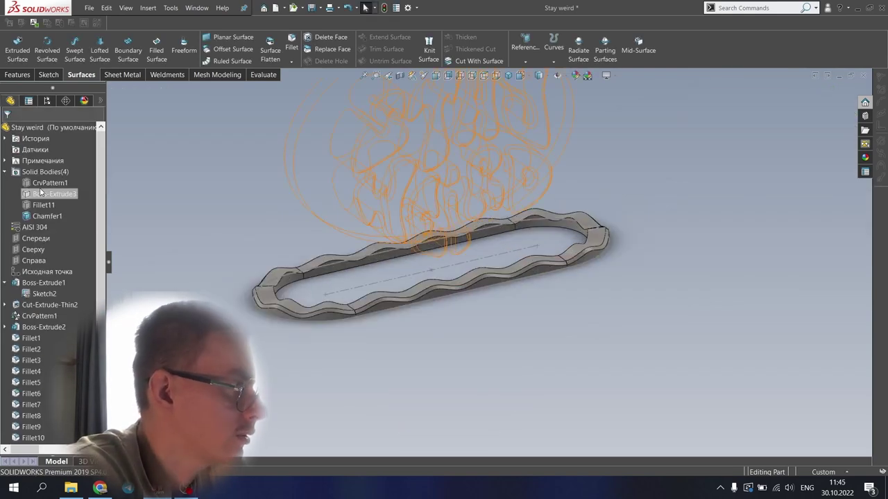
Show the hidden solid bodies CrvPattern1, Boss-Extrude3 and Fillet11 together with the chamfered wavy ring
right_click(40, 194)
click(48, 176)
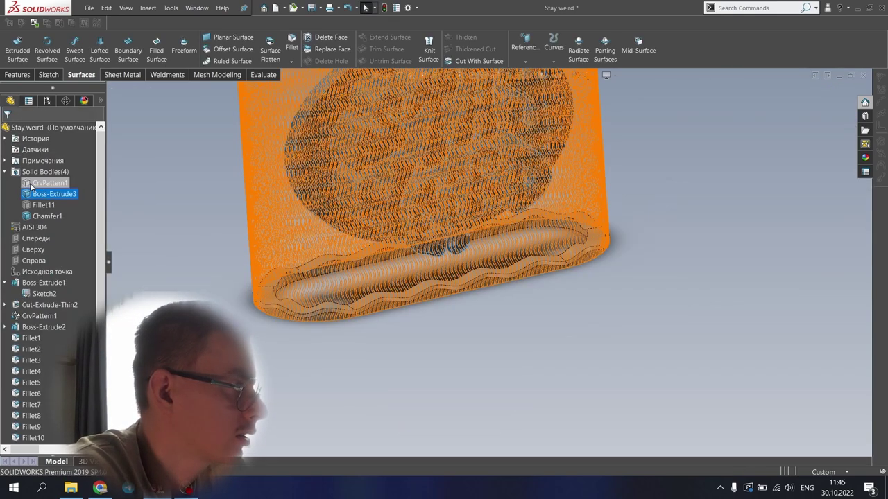
right_click(34, 183)
key(Escape)
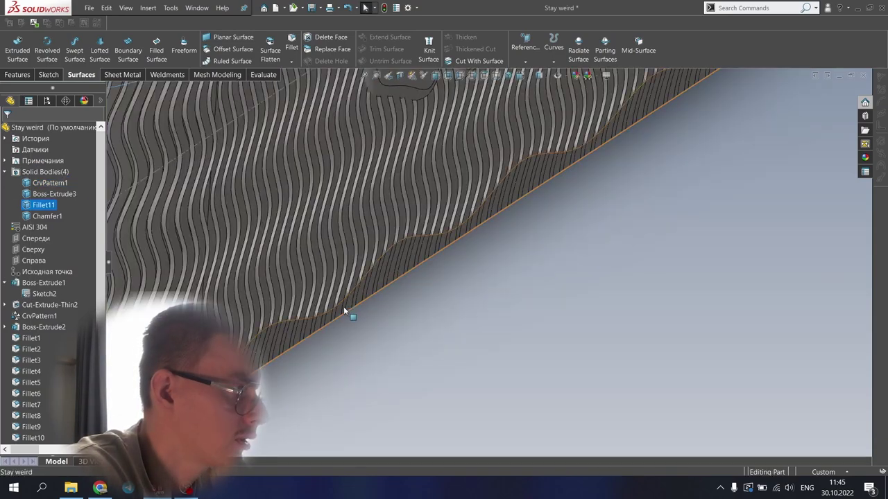
scroll(441, 296, up, 5)
scroll(382, 313, down, 5)
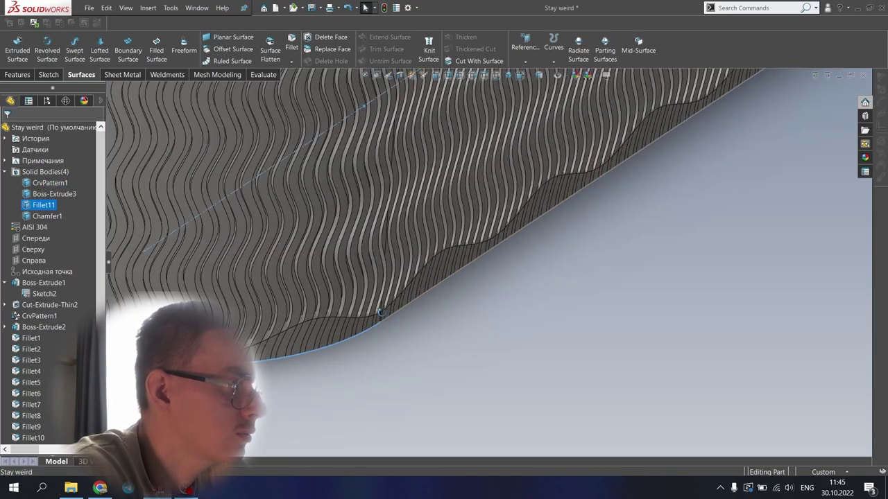
scroll(380, 312, up, 5)
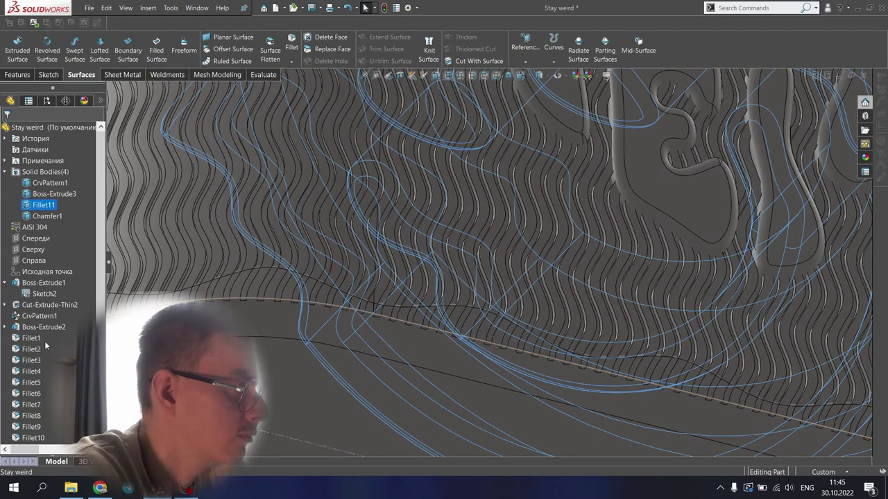
Scale the wavy ring body non-uniformly about its centroid by 1.02 in X, 1 in Y and 1.02 in Z
click(47, 216)
scroll(505, 306, down, 8)
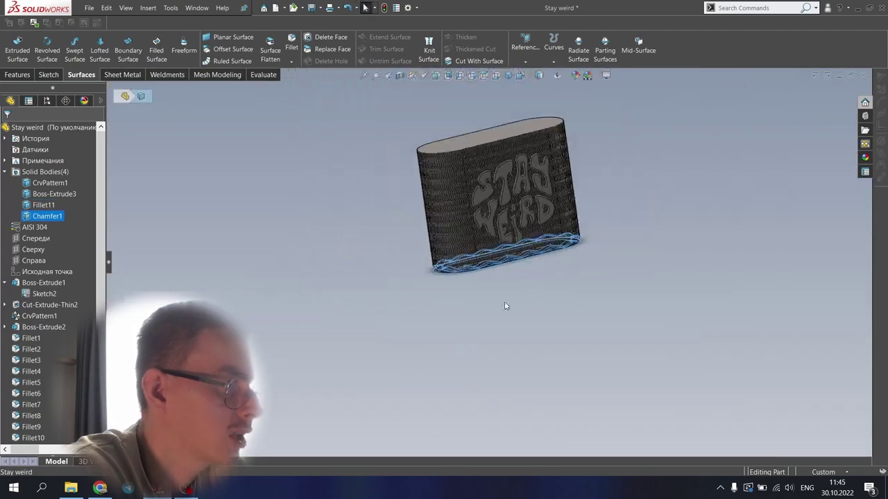
scroll(565, 194, up, 5)
click(28, 75)
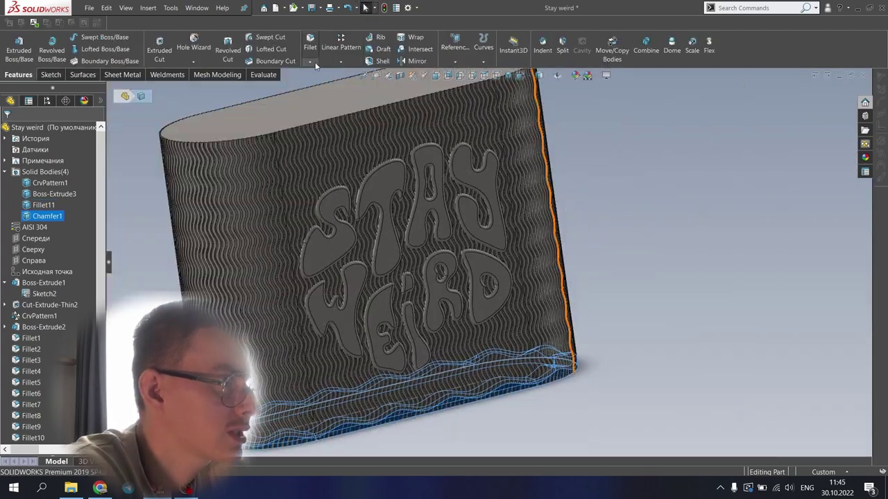
click(692, 46)
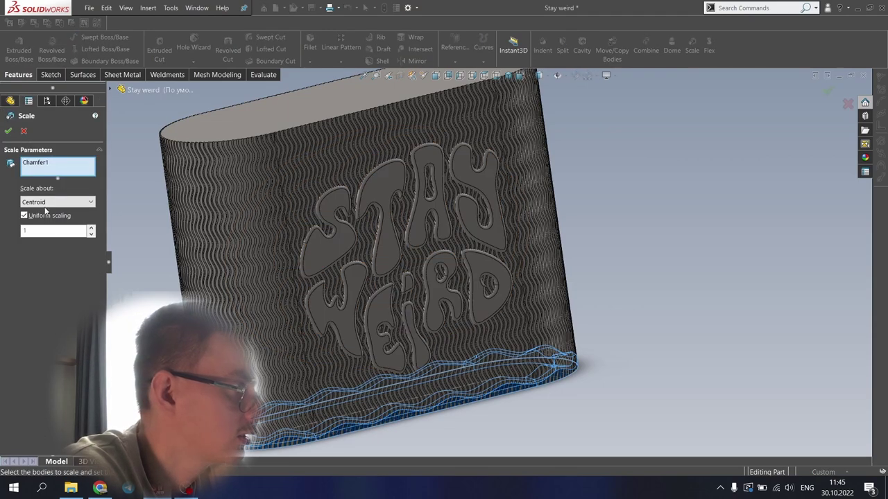
click(25, 216)
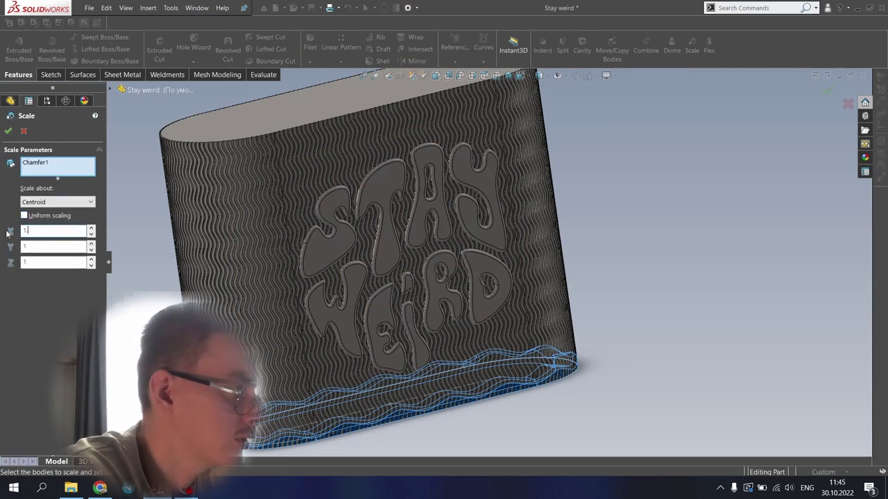
text(.02)
key(Tab)
key(Tab)
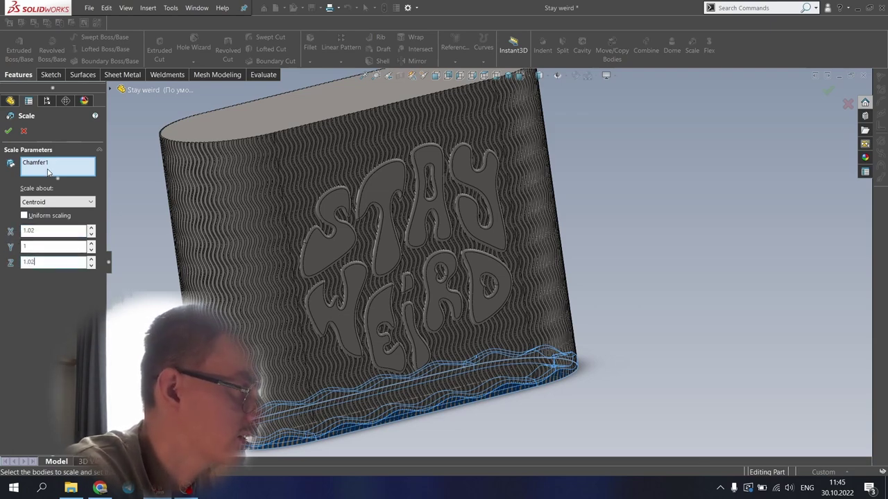
click(8, 132)
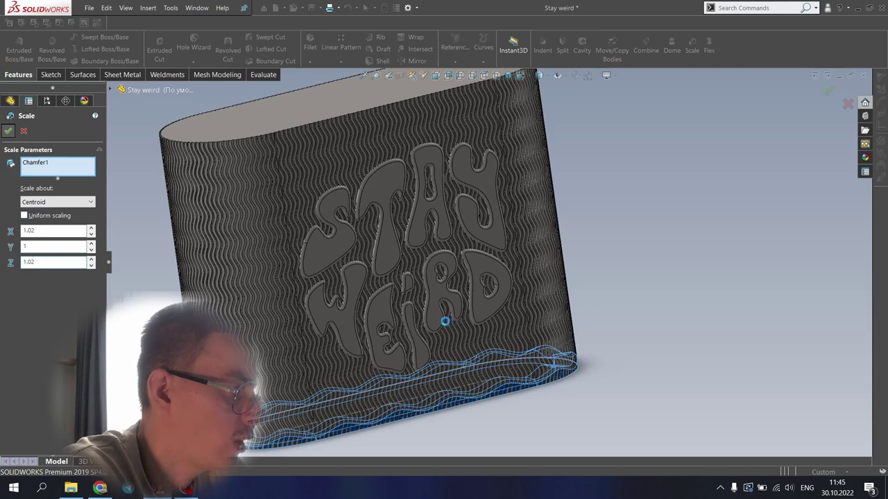
scroll(396, 412, down, 10)
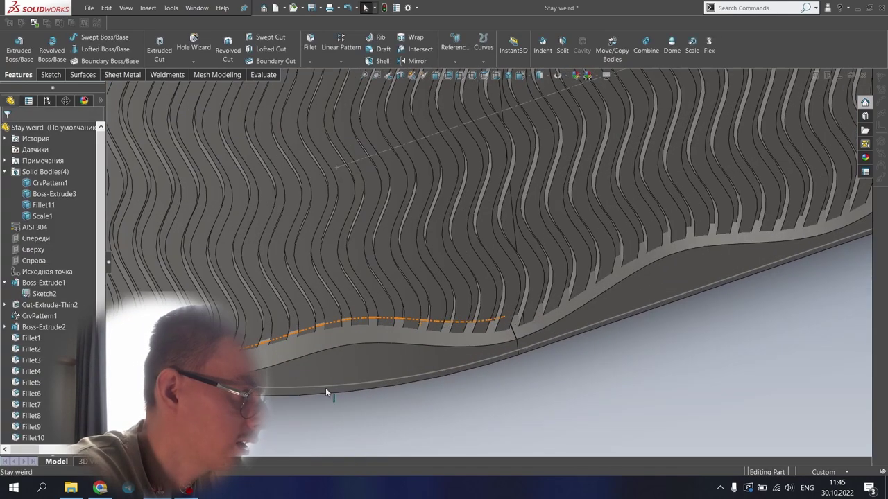
scroll(355, 311, up, 8)
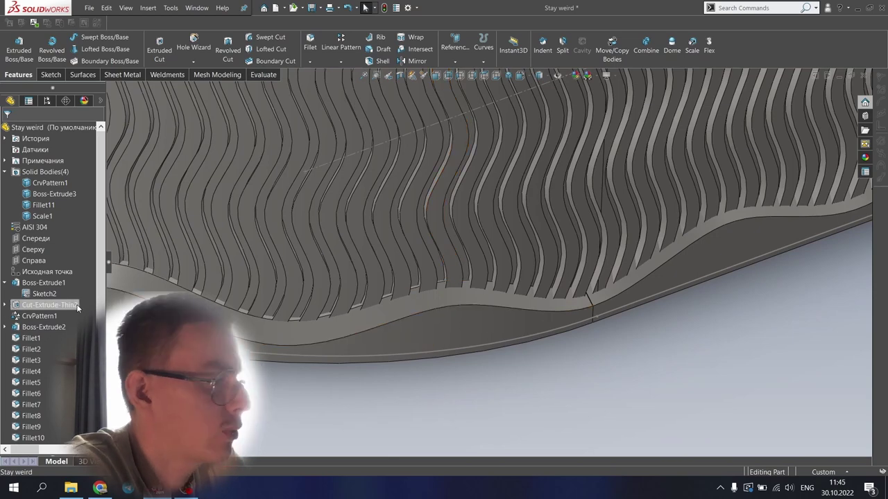
Edit the ring's scale feature, setting the X and Z factors to 1.01
scroll(42, 306, down, 5)
right_click(31, 438)
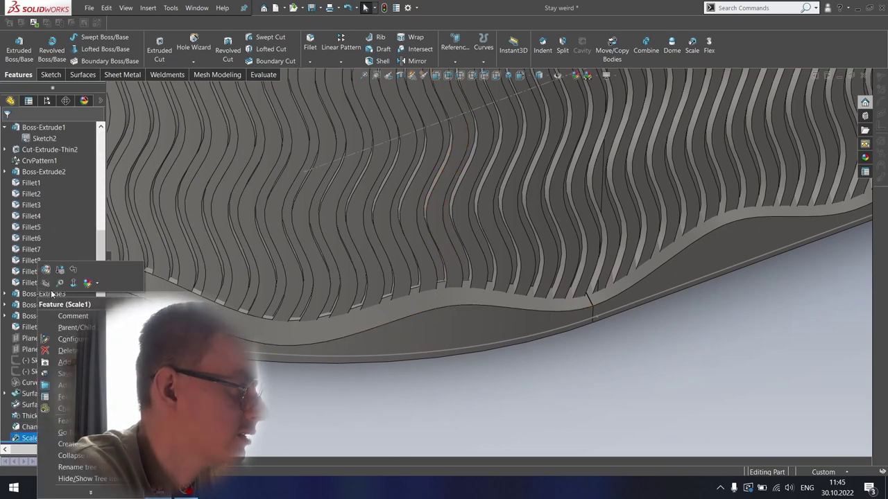
click(44, 272)
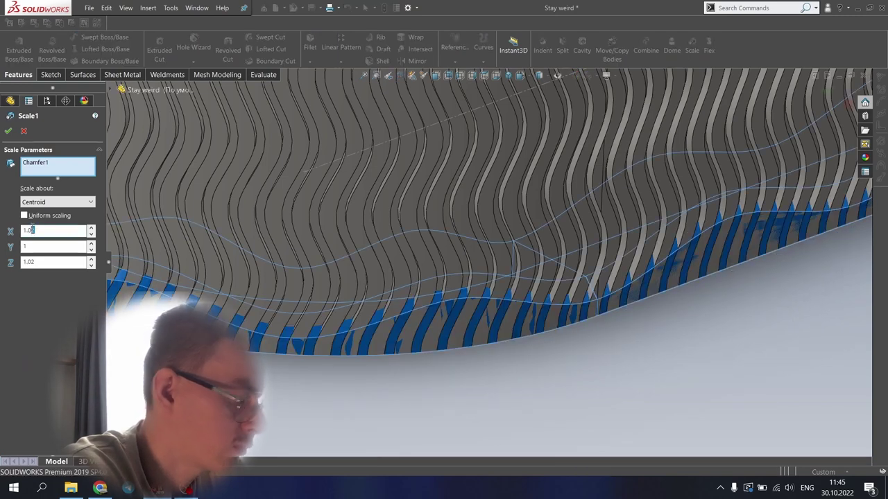
click(38, 261)
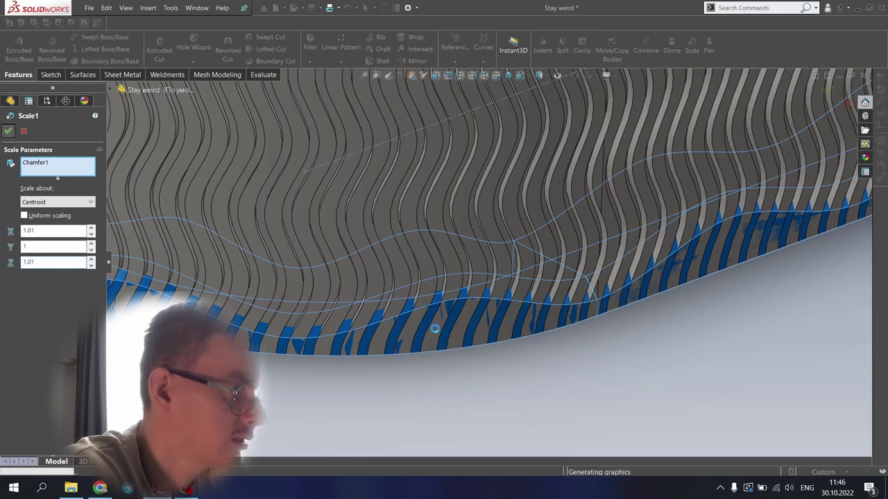
scroll(448, 337, up, 5)
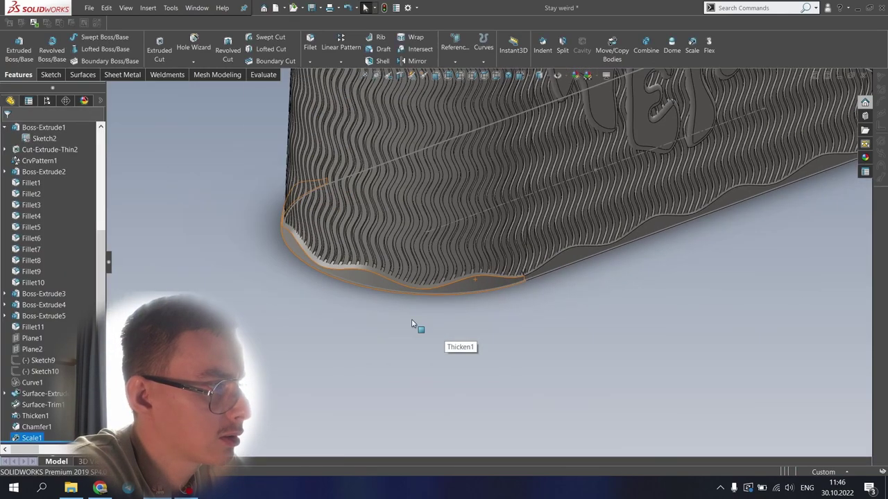
scroll(539, 265, up, 3)
scroll(559, 359, down, 10)
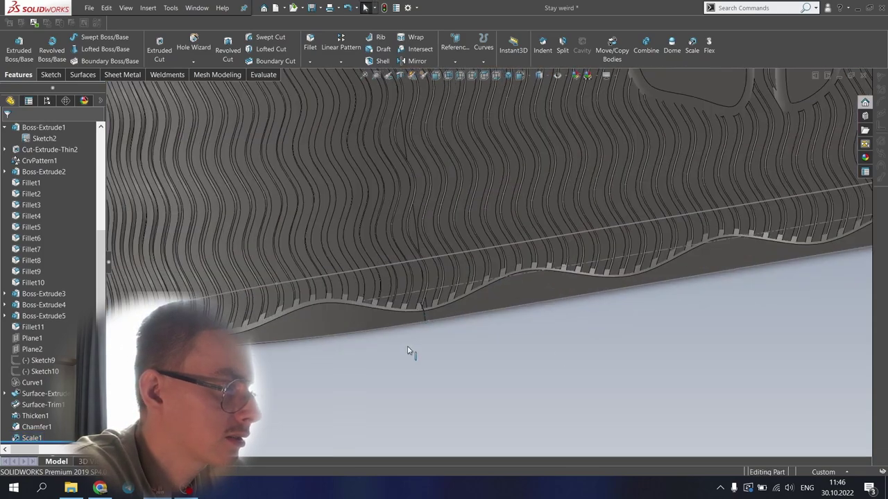
Fillet the ring's outer wavy edge with tangent propagation, using a circular profile and a 0.69 mm radius
mouse_move(402, 311)
middle_down()
mouse_move(468, 321)
mouse_move(444, 329)
middle_up()
scroll(355, 322, down, 3)
key(f)
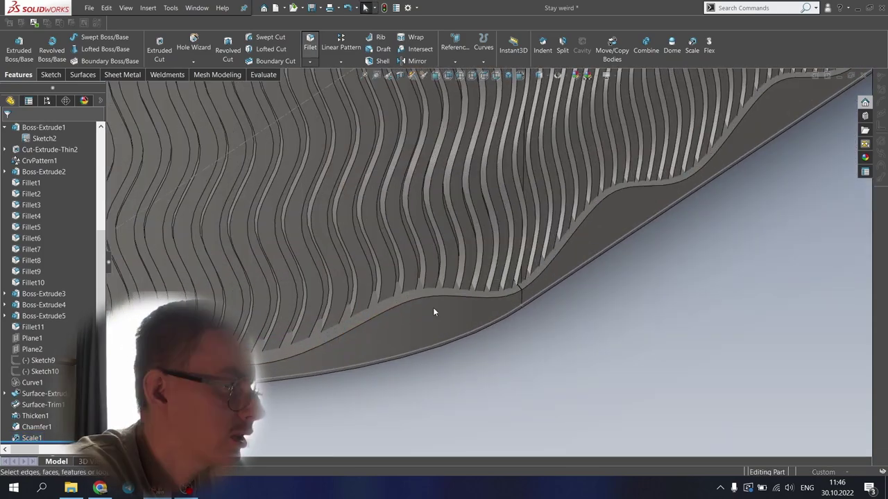
click(430, 299)
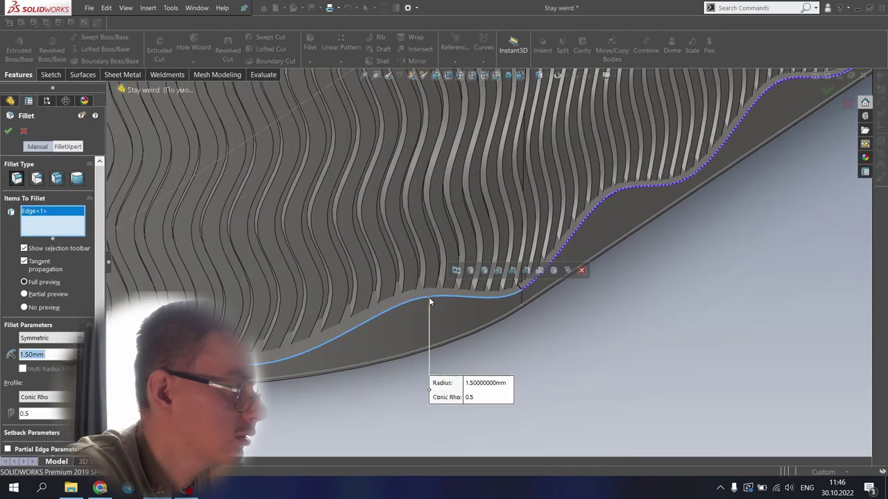
middle_drag(429, 300, 201, 173)
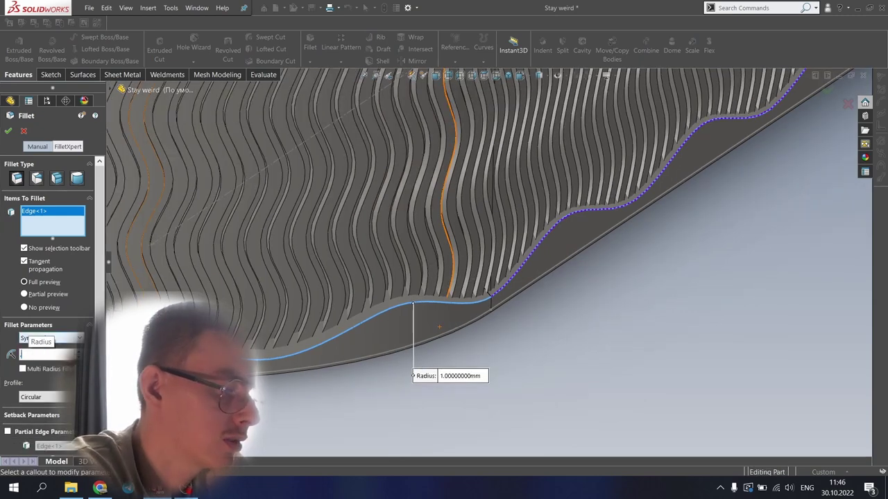
text(.5)
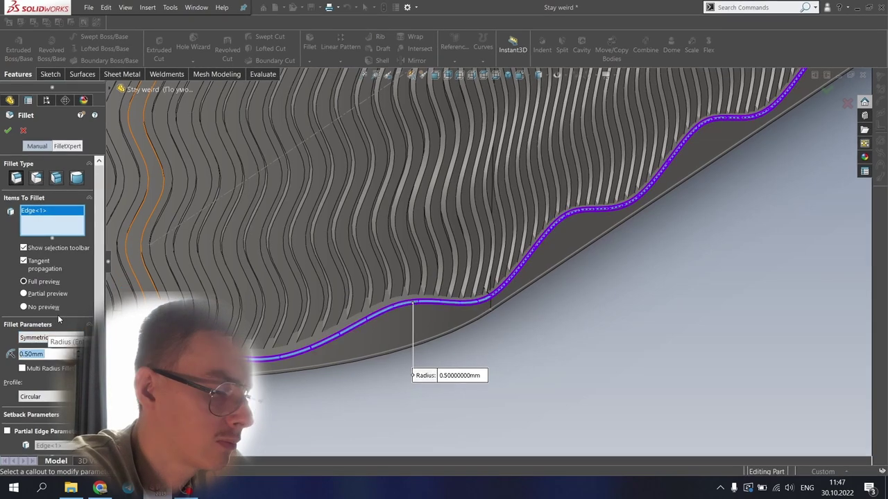
text(.69)
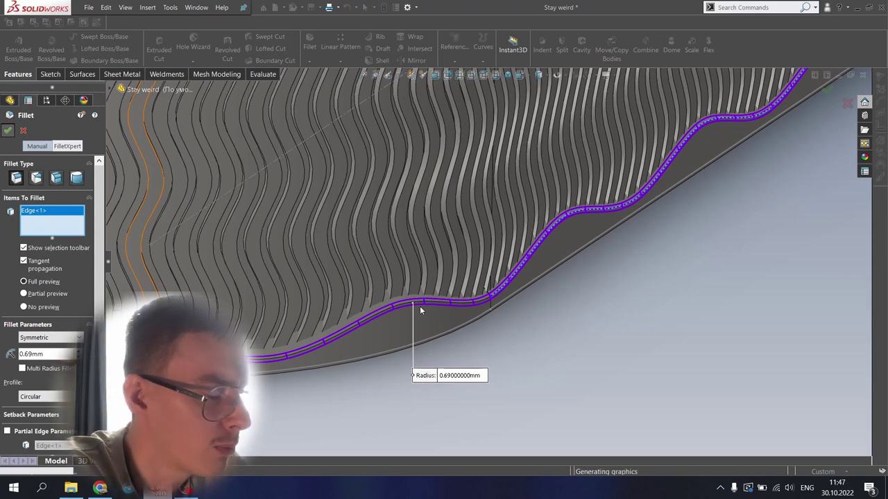
key(Return)
Hide Sketch2, the slot outline at the base of the body
scroll(486, 267, up, 5)
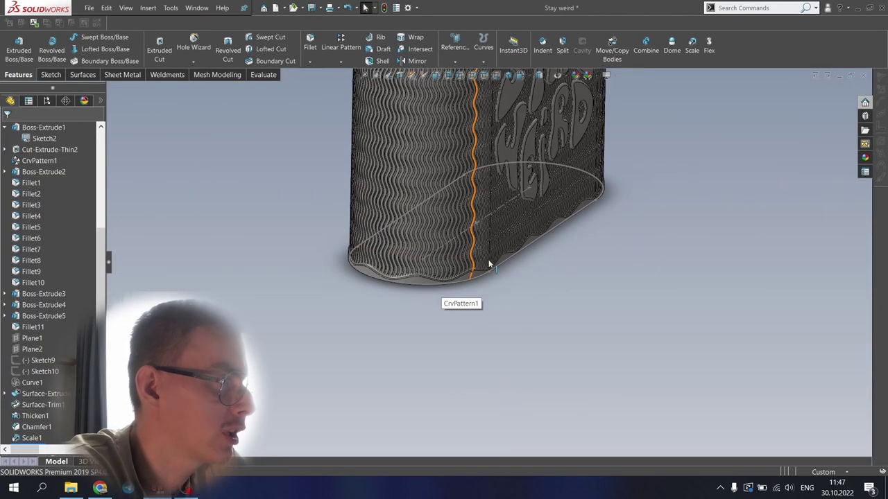
scroll(492, 249, up, 2)
scroll(388, 277, down, 4)
click(360, 296)
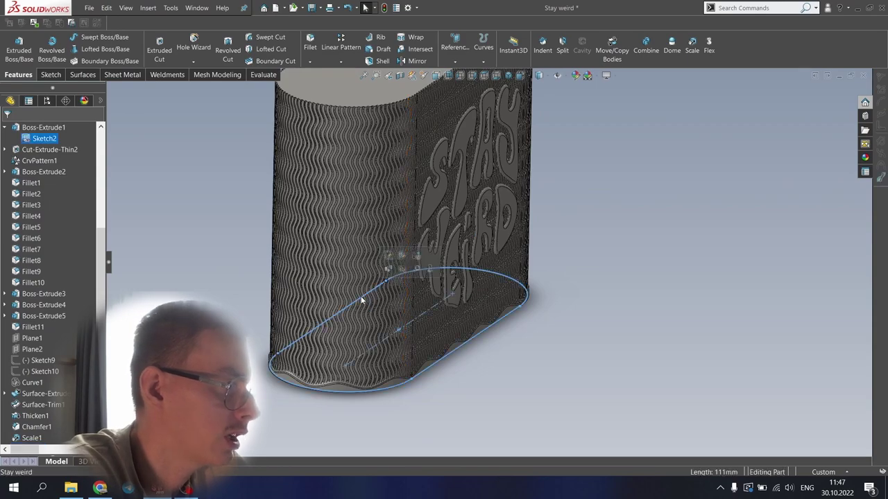
click(400, 271)
scroll(395, 279, up, 2)
scroll(461, 227, down, 3)
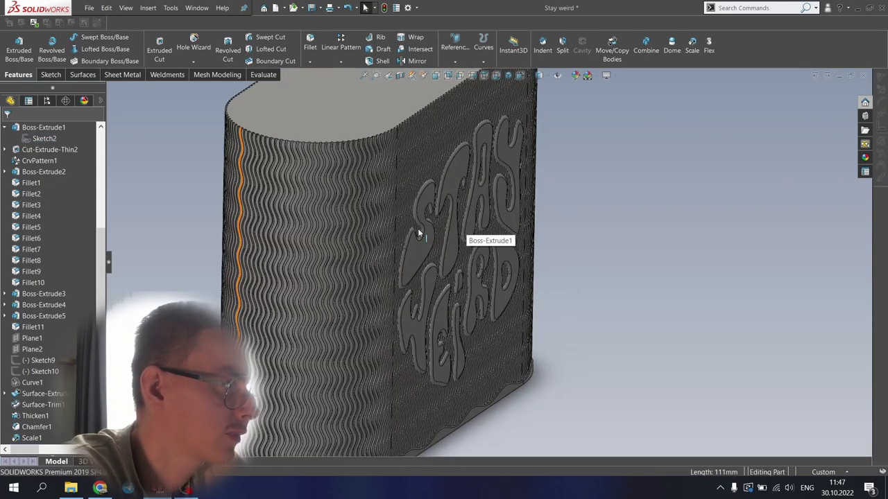
Create a reference plane midway between the body's upper and lower end faces
scroll(418, 228, up, 5)
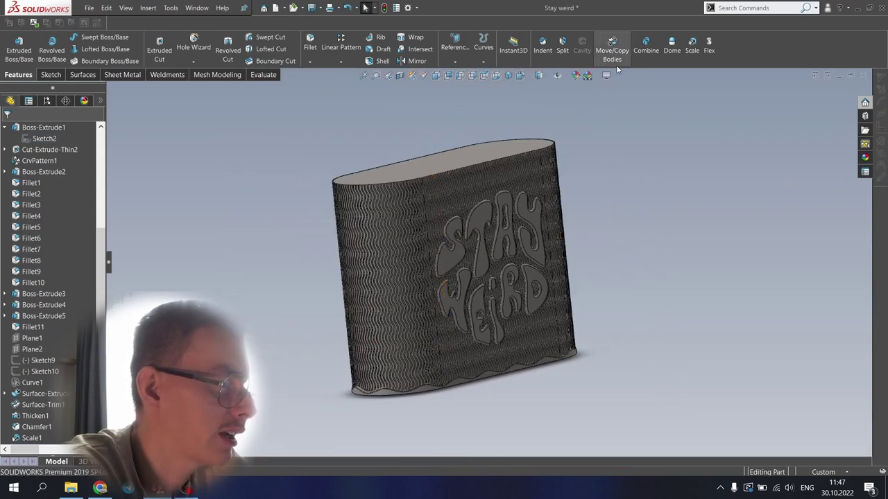
click(458, 58)
click(464, 73)
click(440, 163)
middle_drag(463, 320, 476, 363)
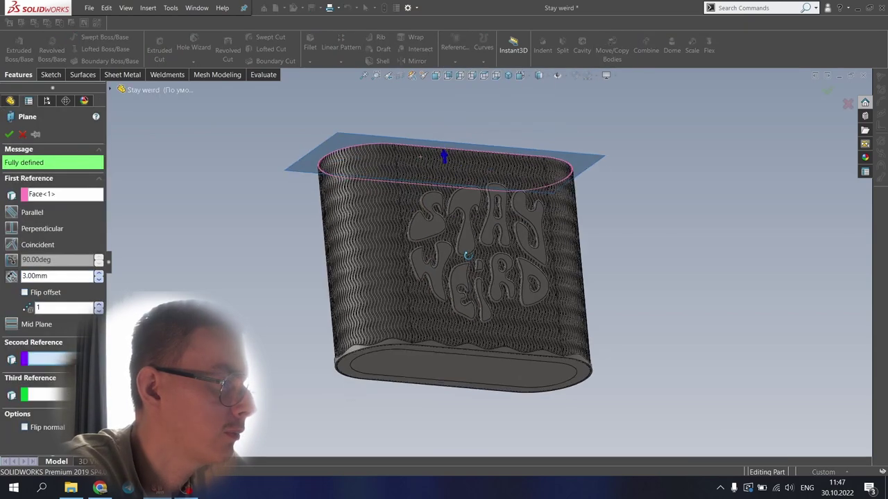
click(476, 363)
key(Return)
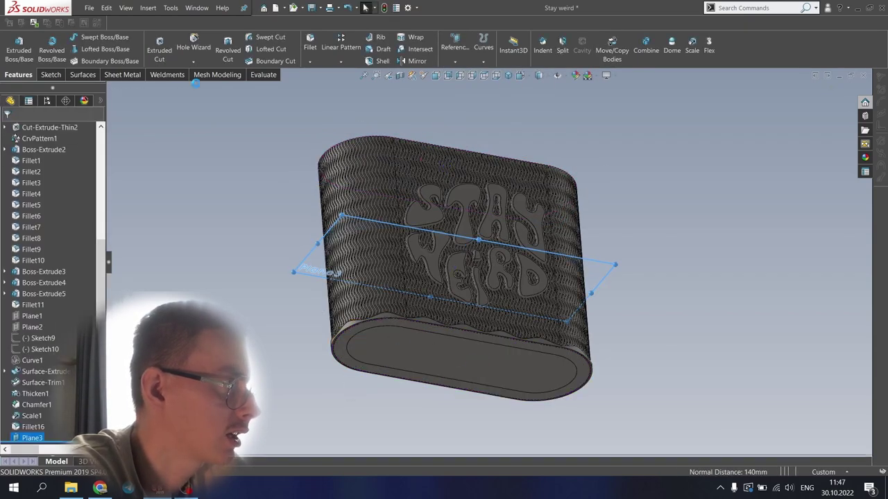
Mirror the wavy ring as a solid body about the new mid plane without merging solids, and hide the plane
click(340, 61)
click(344, 92)
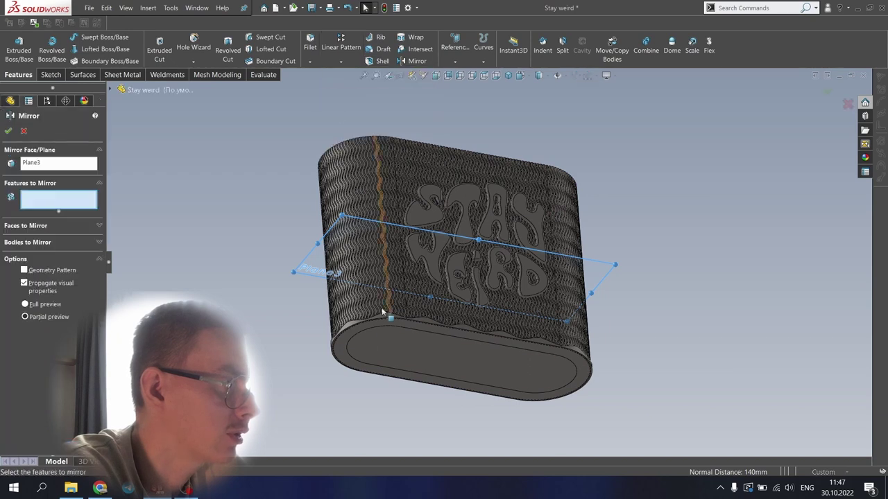
click(348, 323)
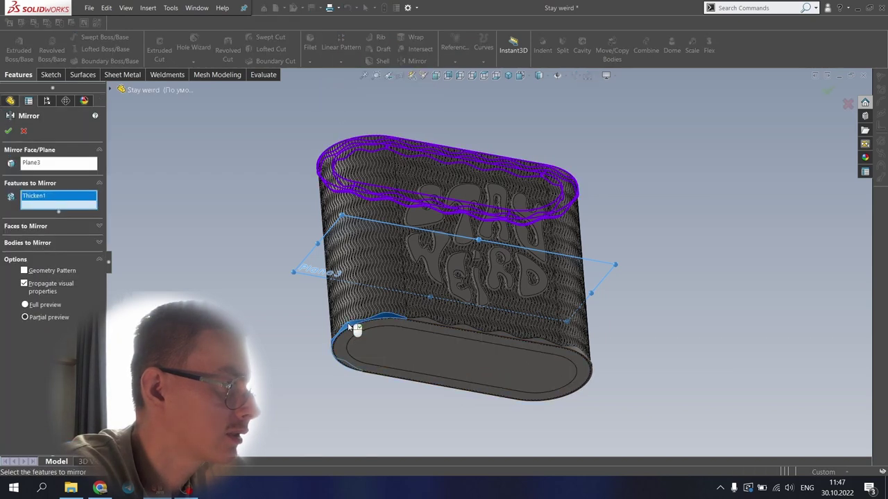
click(28, 242)
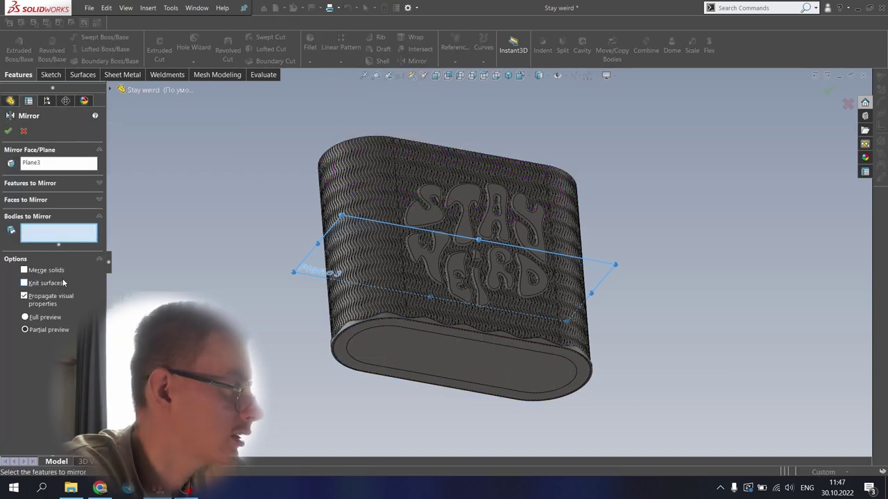
click(388, 318)
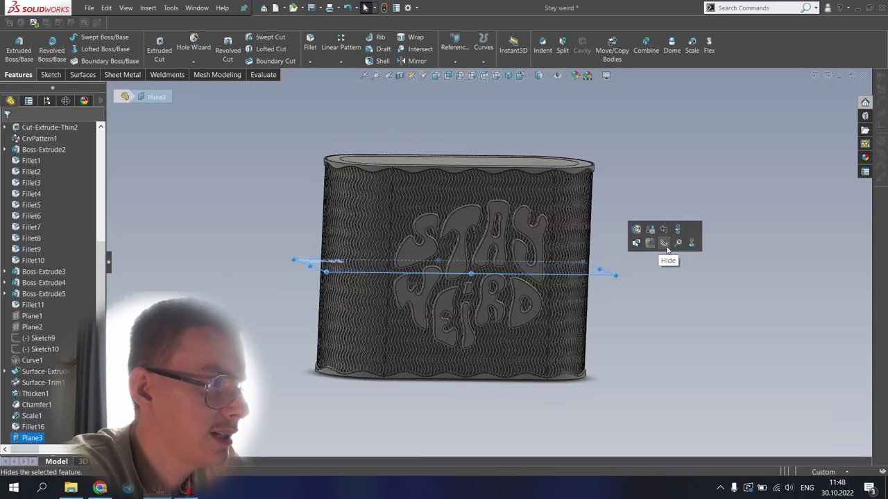
click(665, 246)
middle_drag(337, 254, 715, 242)
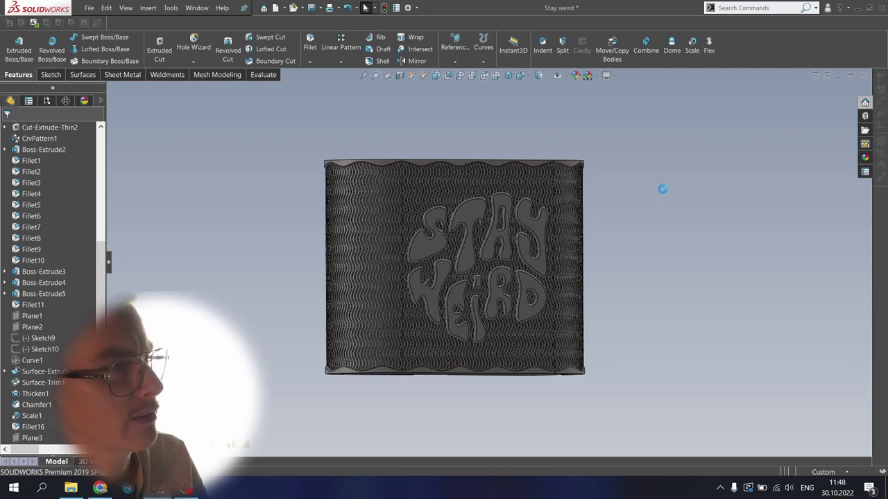
Save the part and try to combine all five solid bodies in a single Add operation
key(ctrl+s)
click(645, 48)
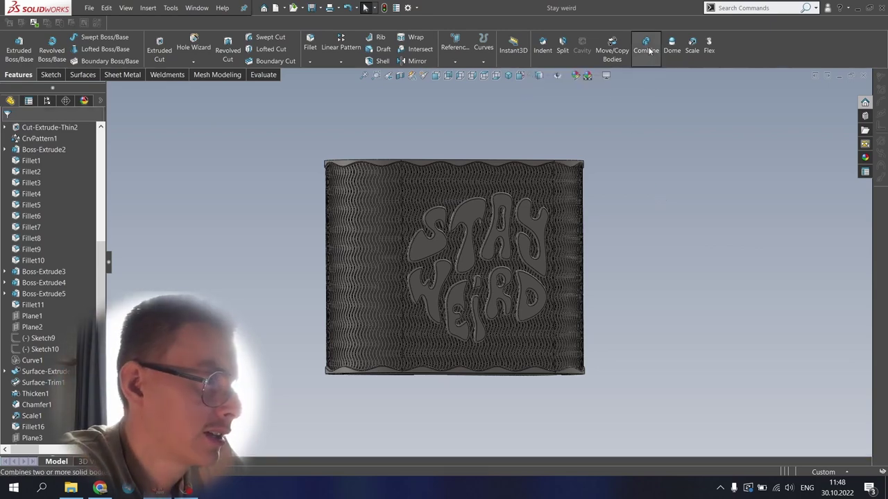
click(583, 366)
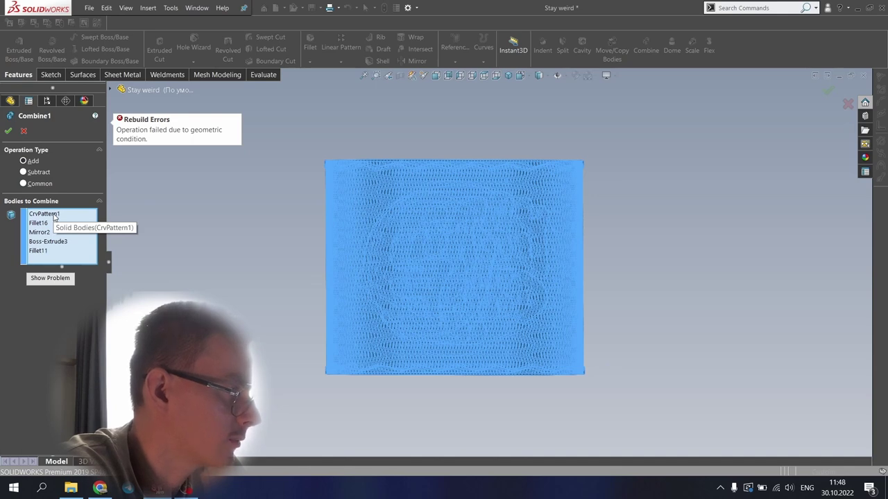
key(Escape)
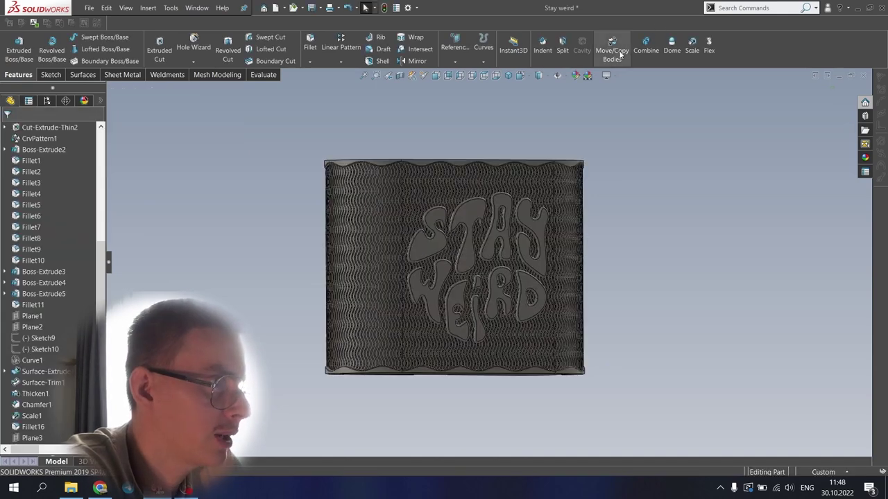
Combine the wave-patterned main body with the two wavy end rings using the Add operation
click(647, 46)
click(388, 168)
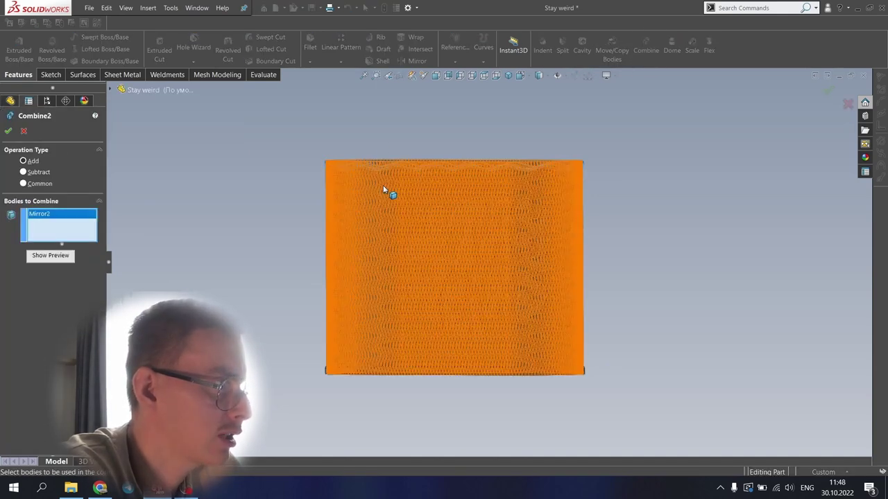
click(379, 314)
click(332, 373)
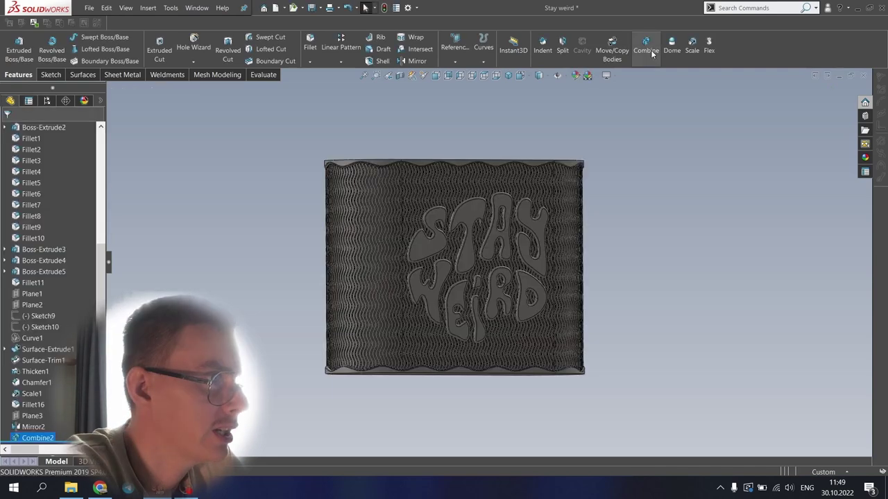
Combine the raised STAY WEIRD lettering with the wave-patterned main body using the Add operation
click(645, 45)
scroll(507, 225, down, 5)
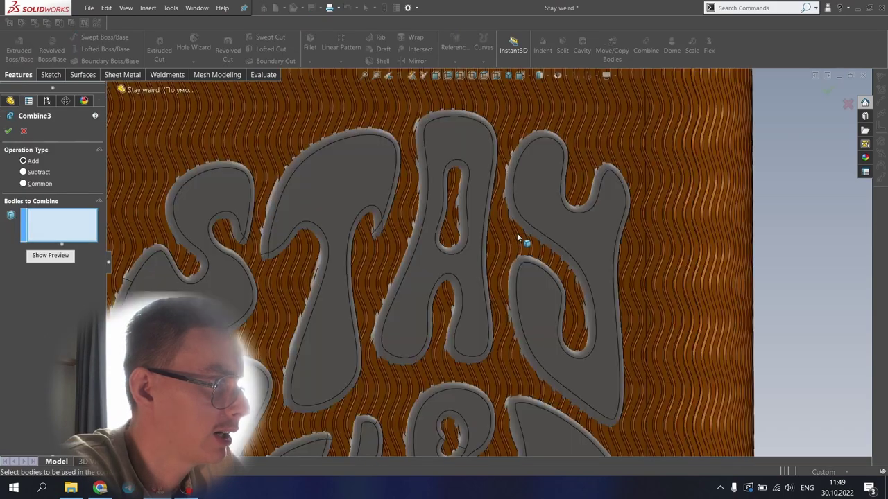
click(598, 226)
click(688, 196)
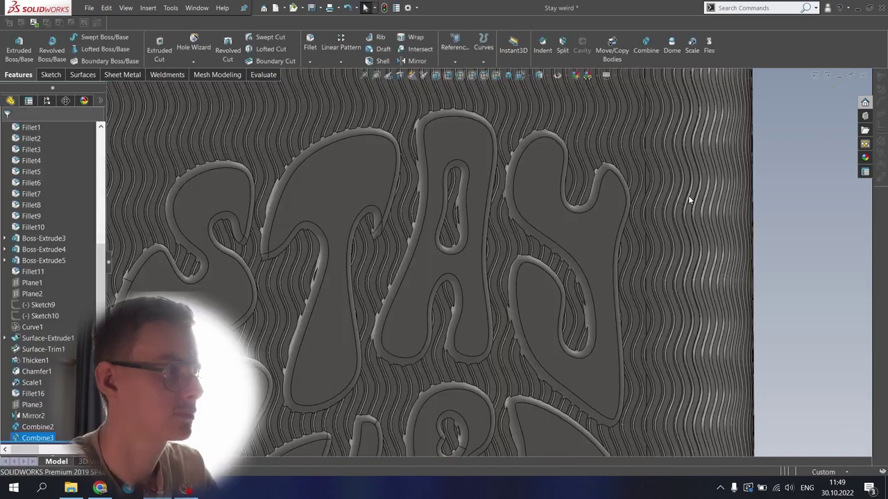
Combine the distorted smiley face on the opposite side with the main body using the Add operation
scroll(475, 234, up, 5)
middle_drag(476, 234, 544, 245)
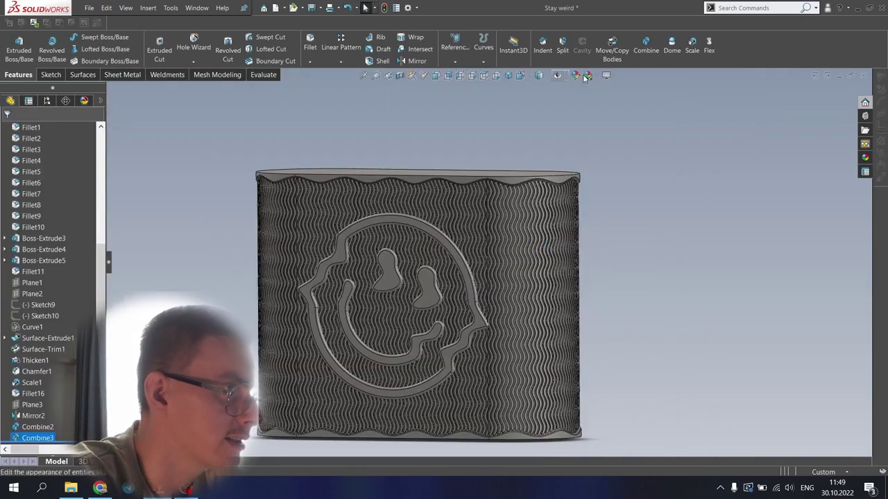
click(646, 46)
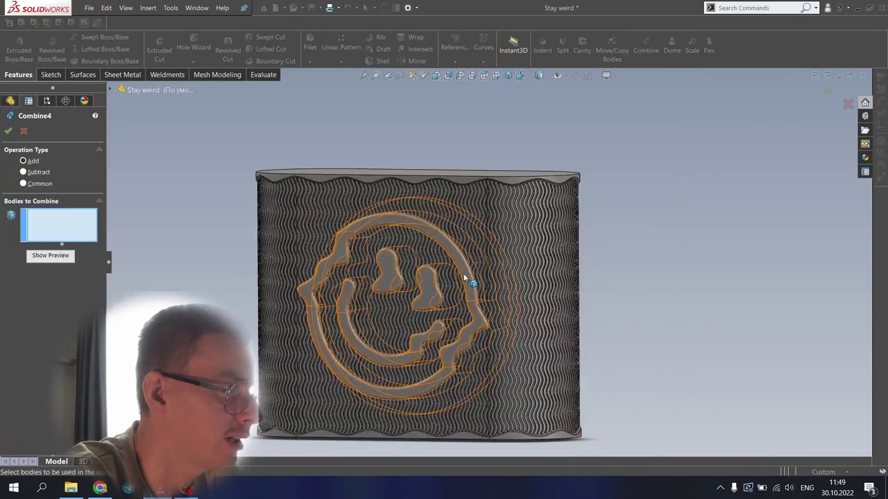
click(461, 276)
click(526, 220)
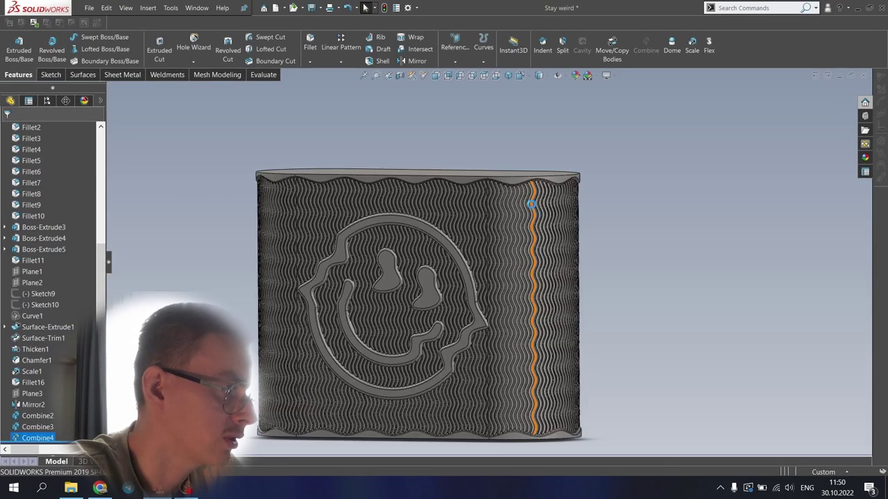
Inspect the combined part's solid body list and features on both faces, and save the part
middle_drag(440, 232, 597, 252)
scroll(46, 333, up, 6)
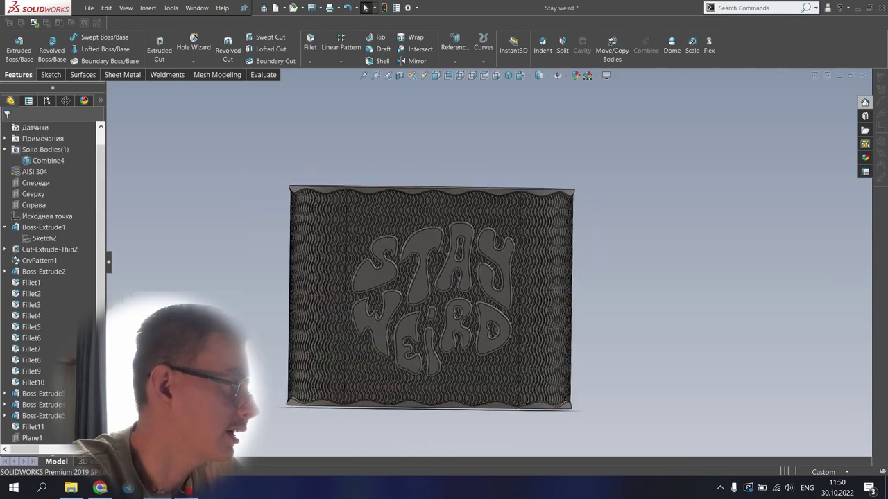
scroll(50, 281, down, 4)
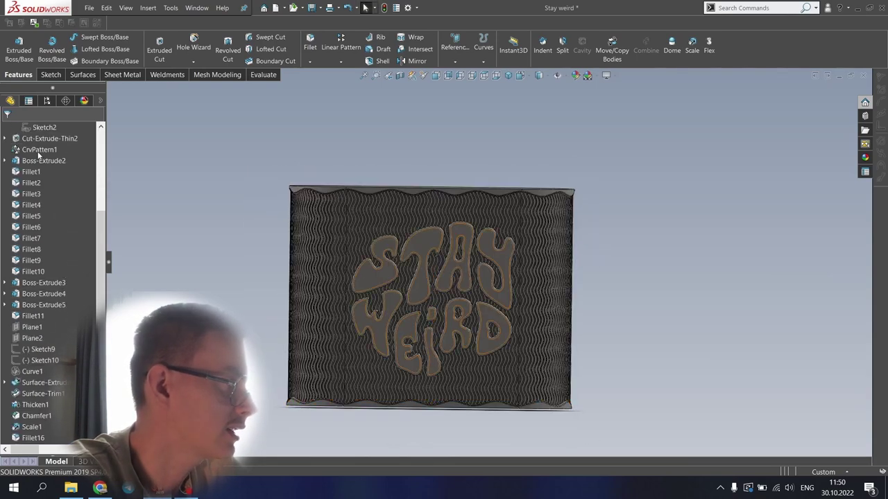
scroll(37, 152, up, 1)
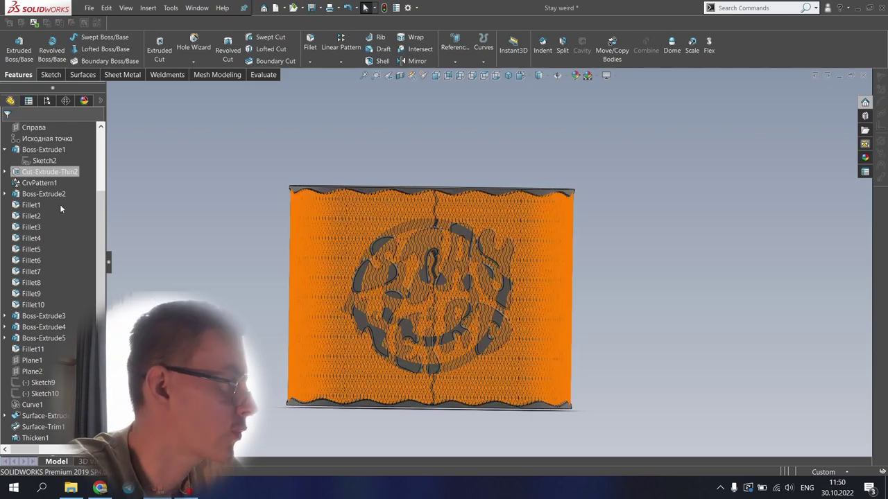
scroll(42, 255, down, 3)
middle_drag(254, 282, 840, 220)
key(Escape)
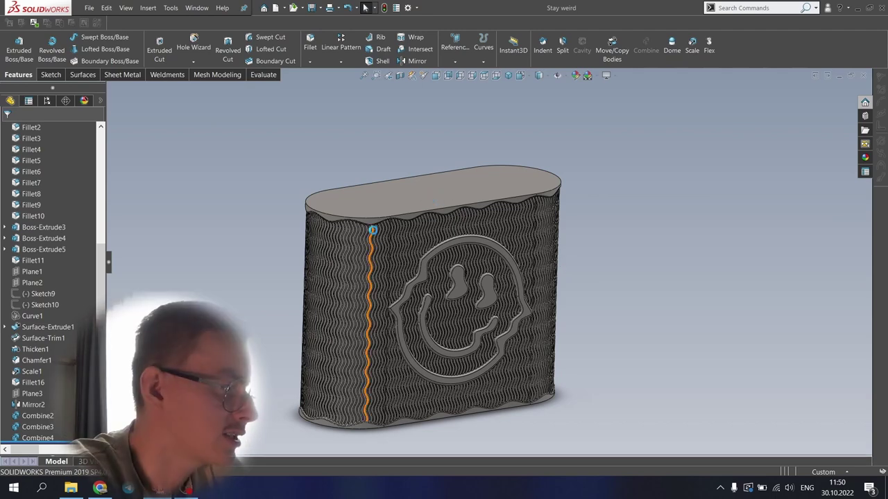
Export the part to the desktop as the STL file Stay weird
click(88, 8)
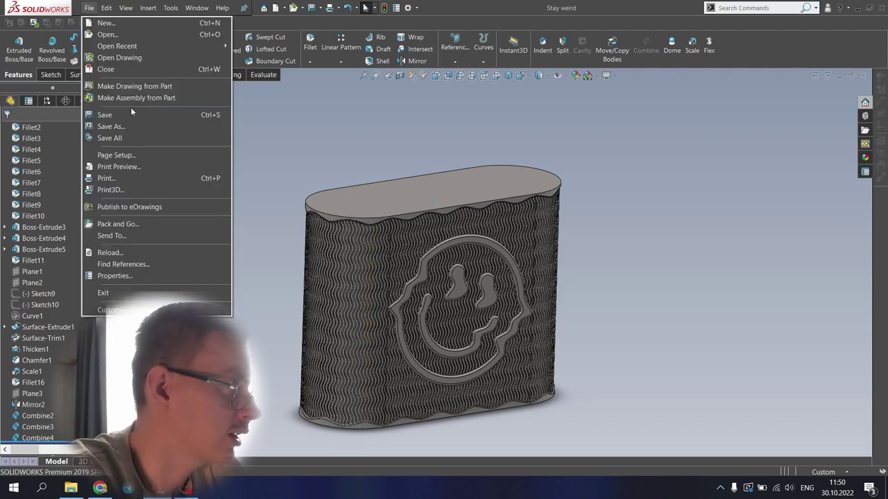
click(135, 125)
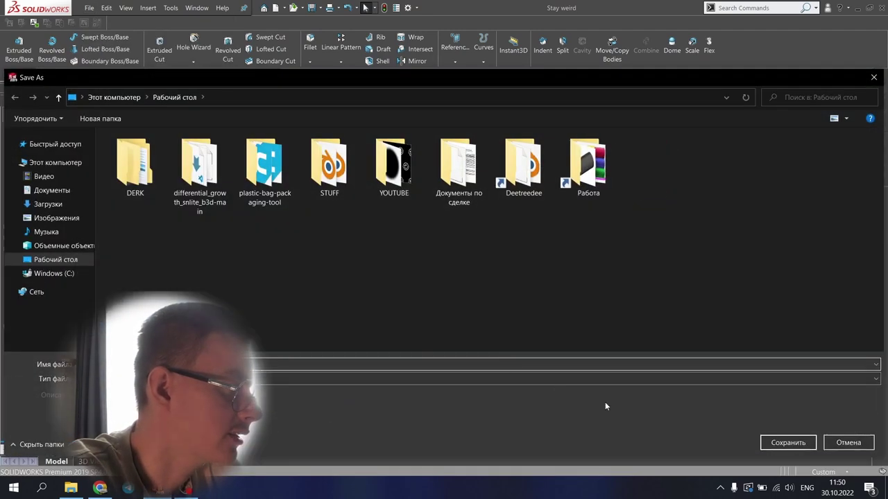
click(788, 423)
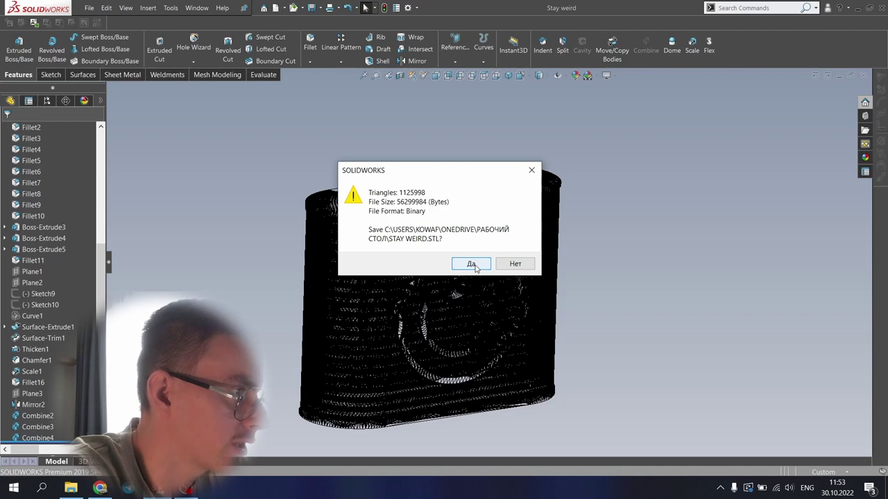
click(475, 267)
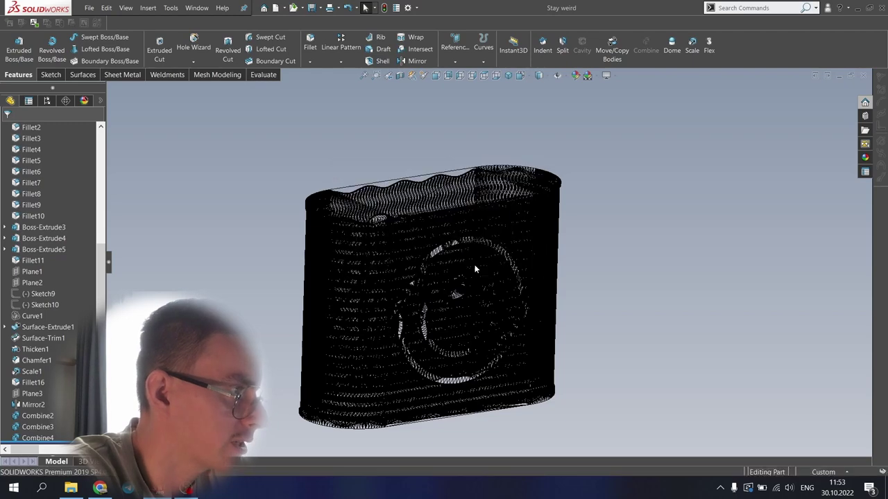
Minimise the CAD, browser and recorder windows, and switch to Ultimaker Cura with the Stay weird model loaded
click(855, 8)
click(819, 6)
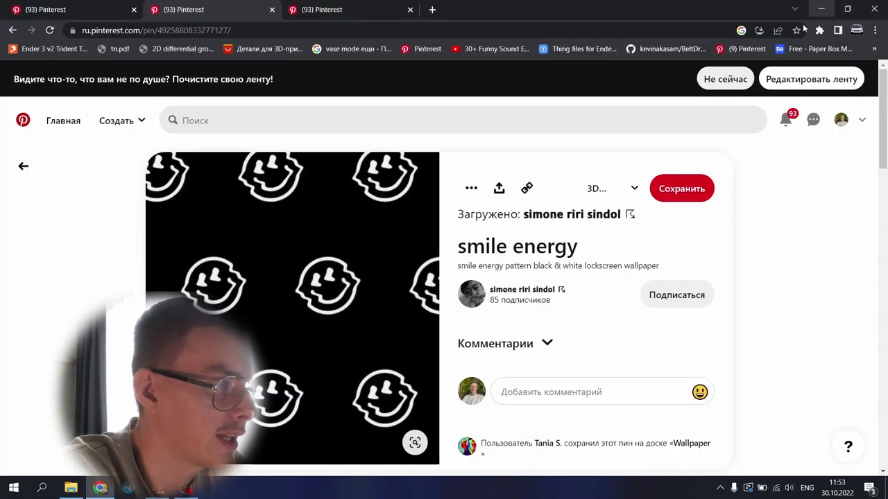
click(828, 6)
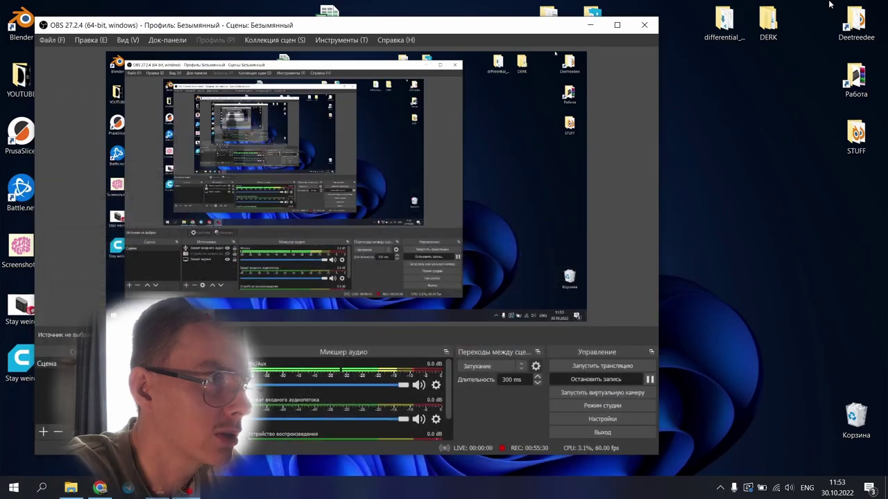
click(591, 25)
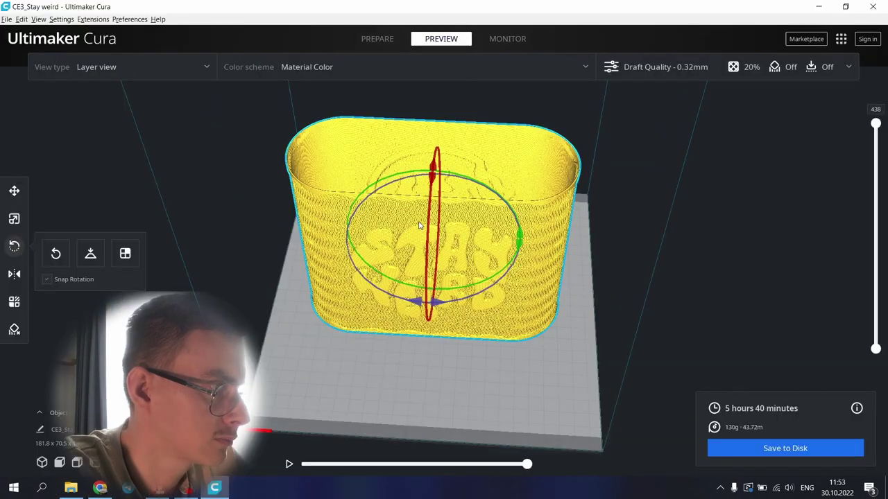
Examine the sliced layer preview of the vase, checking the lettering, the wavy walls, the inner surfaces and the floor
scroll(419, 223, up, 5)
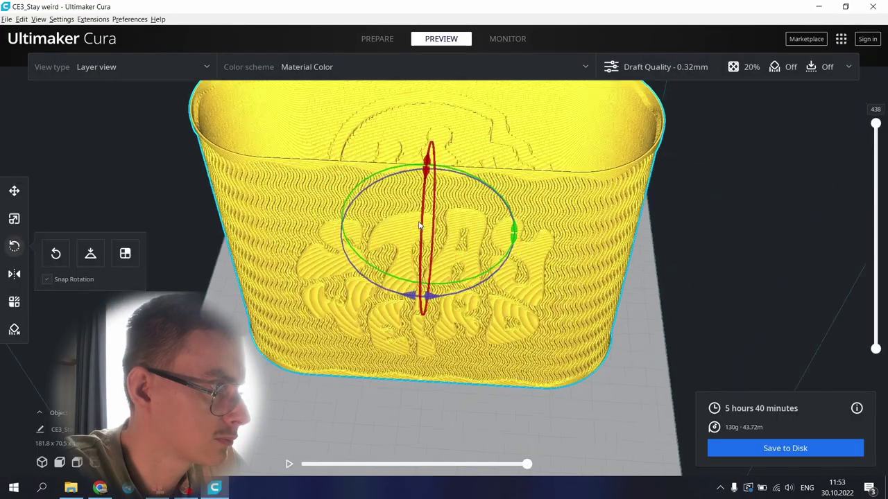
right_drag(418, 222, 62, 204)
right_drag(395, 194, 559, 256)
right_drag(611, 244, 550, 240)
middle_drag(324, 165, 398, 199)
scroll(399, 199, up, 5)
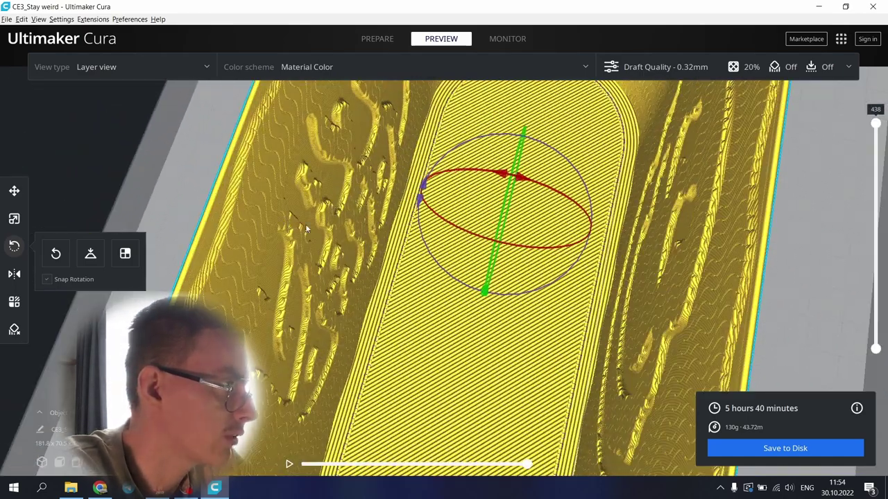
middle_drag(306, 228, 455, 253)
scroll(532, 246, up, 4)
right_drag(517, 236, 235, 273)
scroll(585, 203, down, 4)
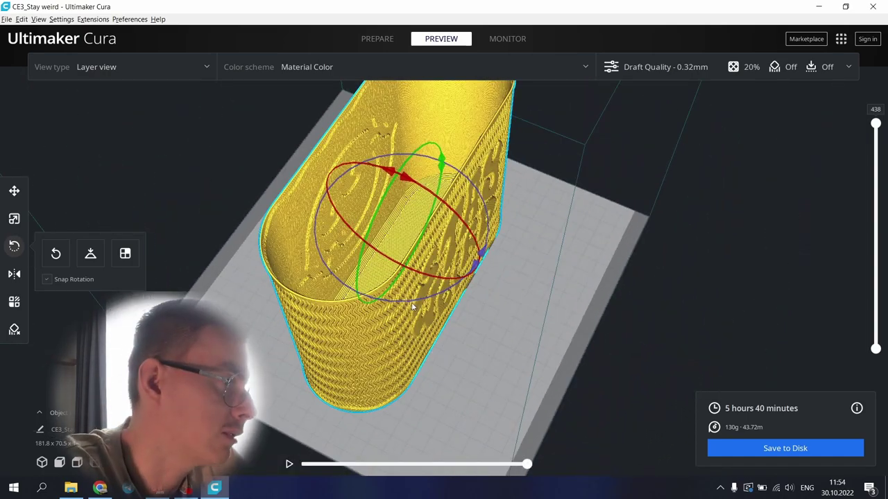
Return to the Prepare stage and rotate the model about its vertical axis so it sits diagonally on the build plate
drag(418, 303, 432, 289)
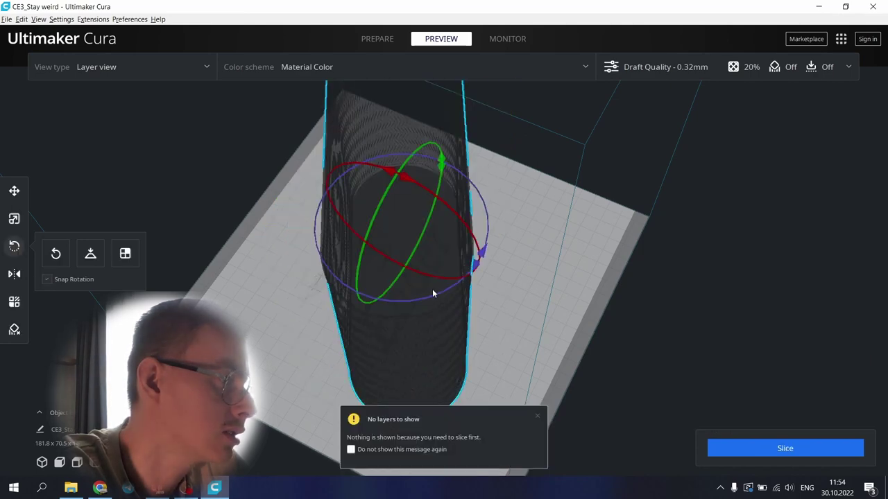
click(378, 40)
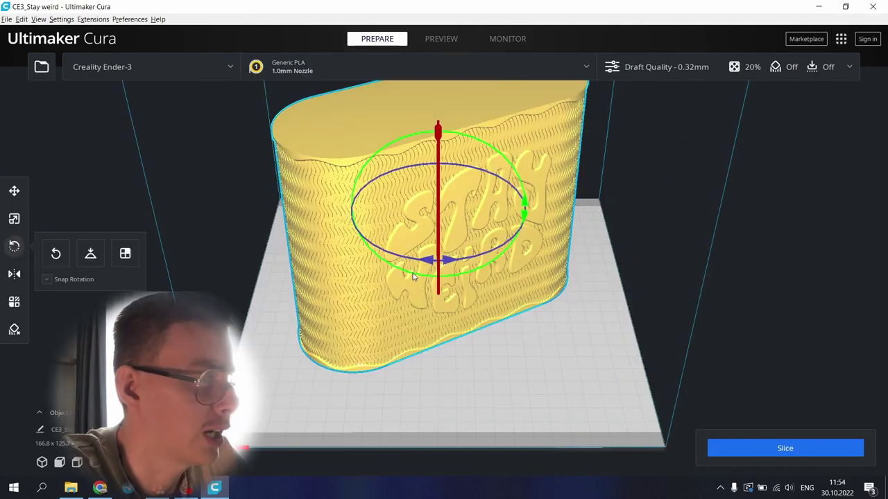
drag(428, 260, 460, 265)
right_drag(566, 272, 405, 154)
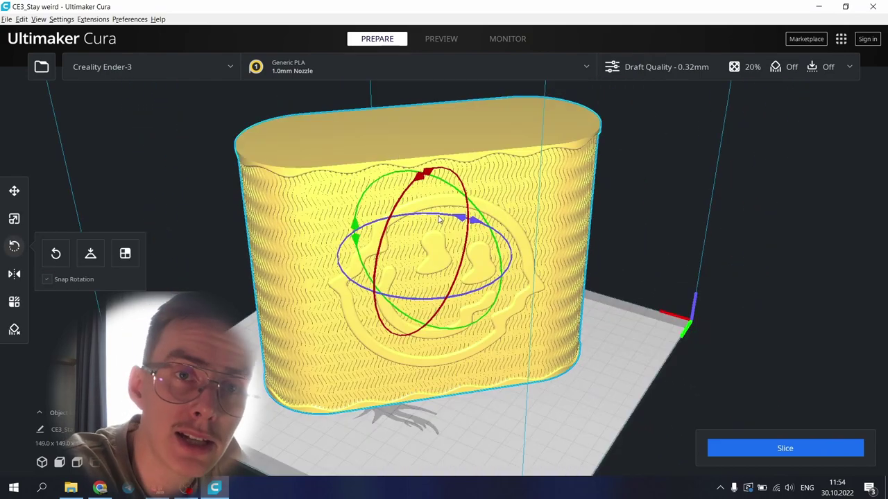